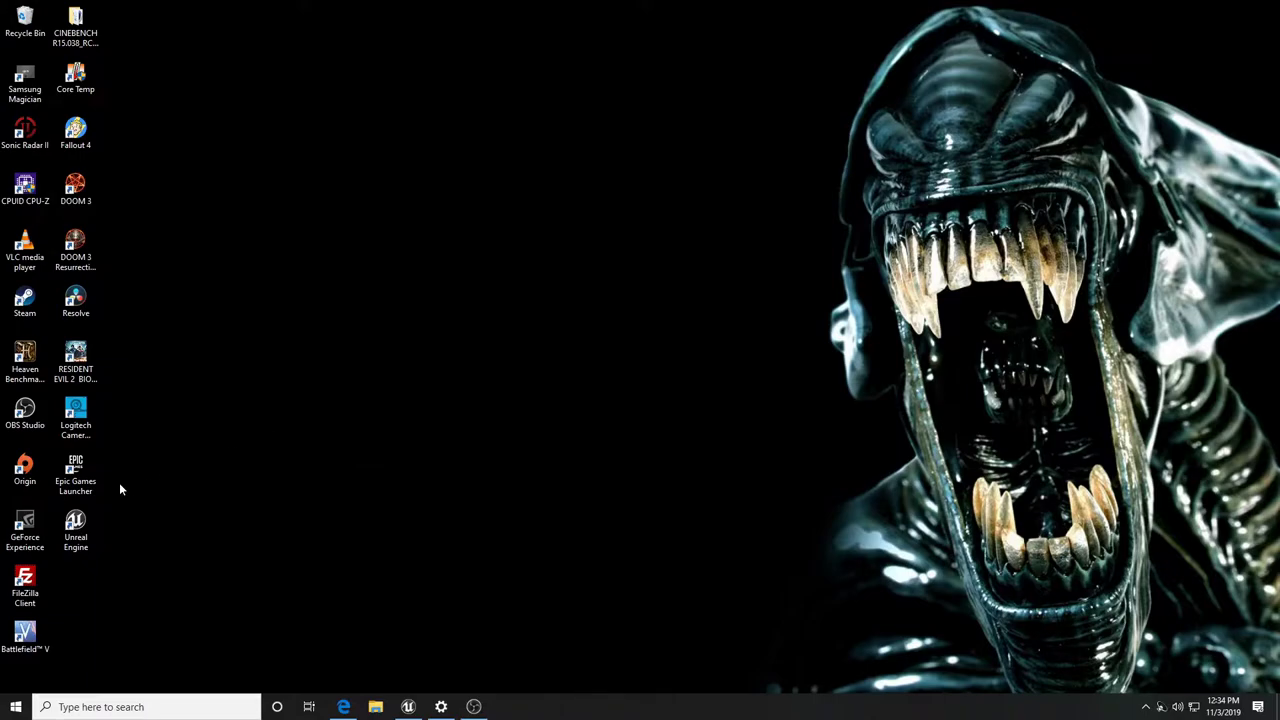
Launch the Epic Games Launcher and view the Content Examples project's detail page among the engine feature samples
double_click(88, 492)
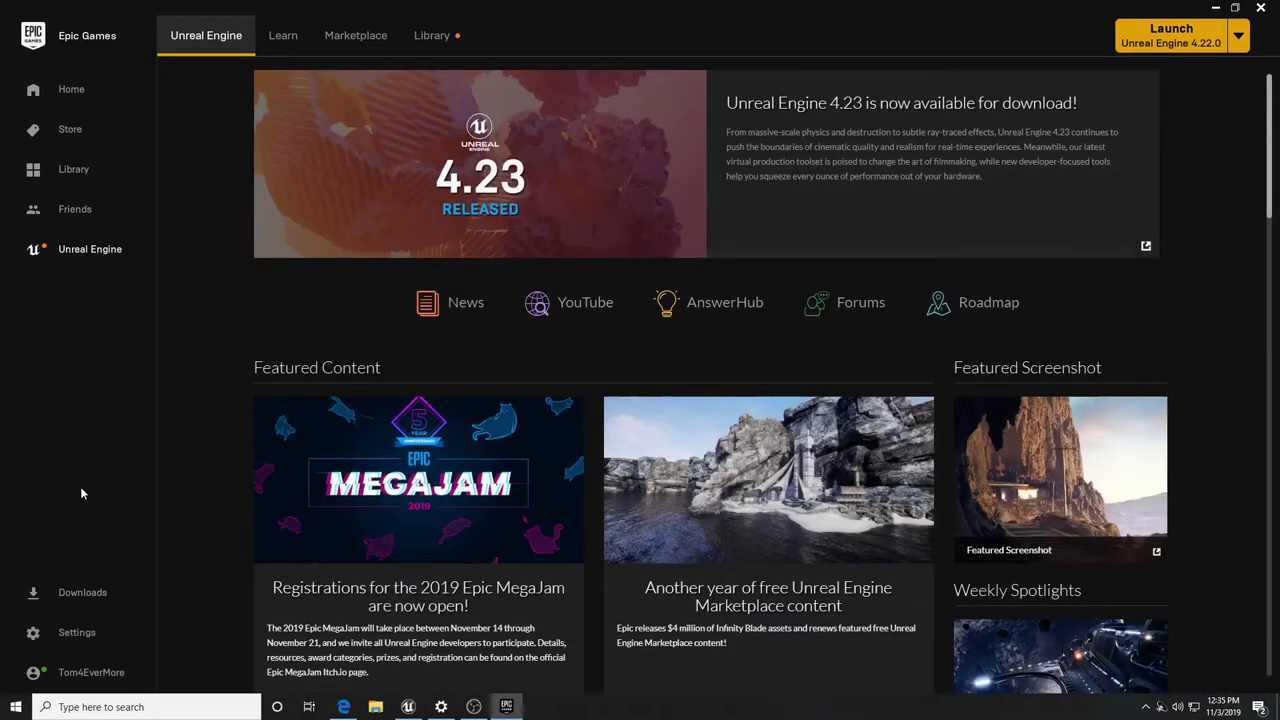
click(285, 44)
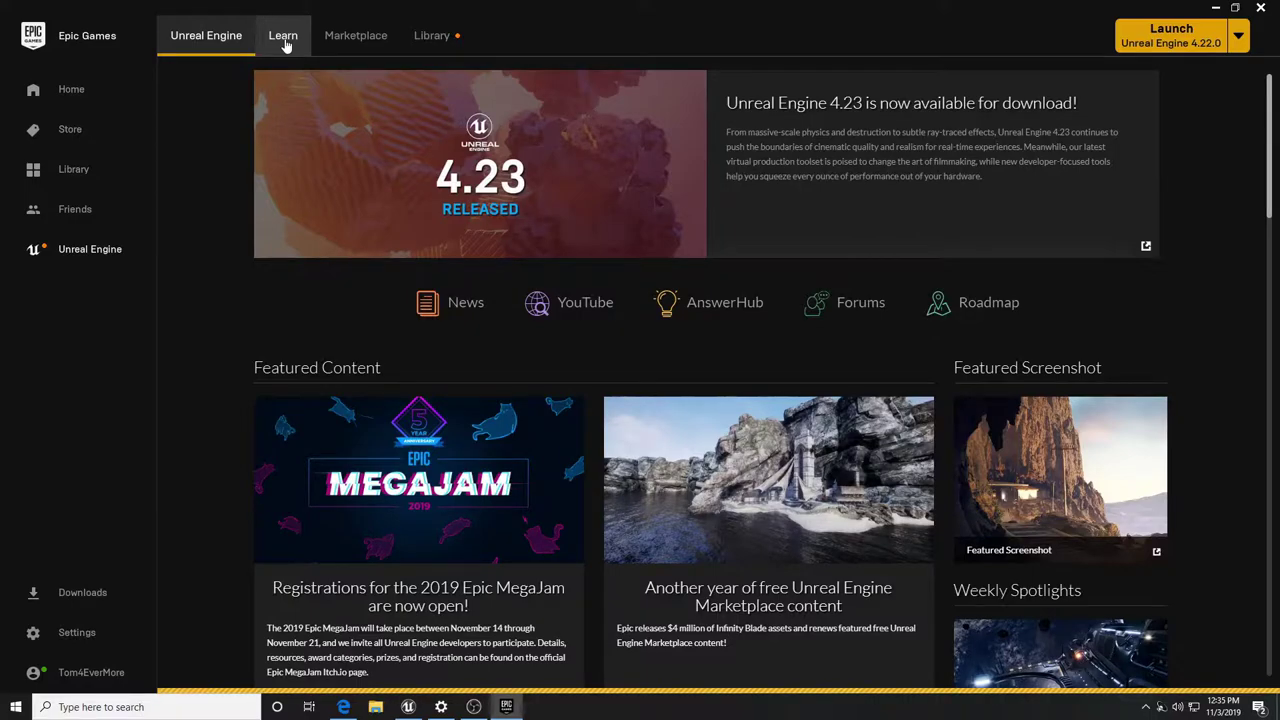
scroll(397, 259, down, 2)
scroll(397, 259, down, 3)
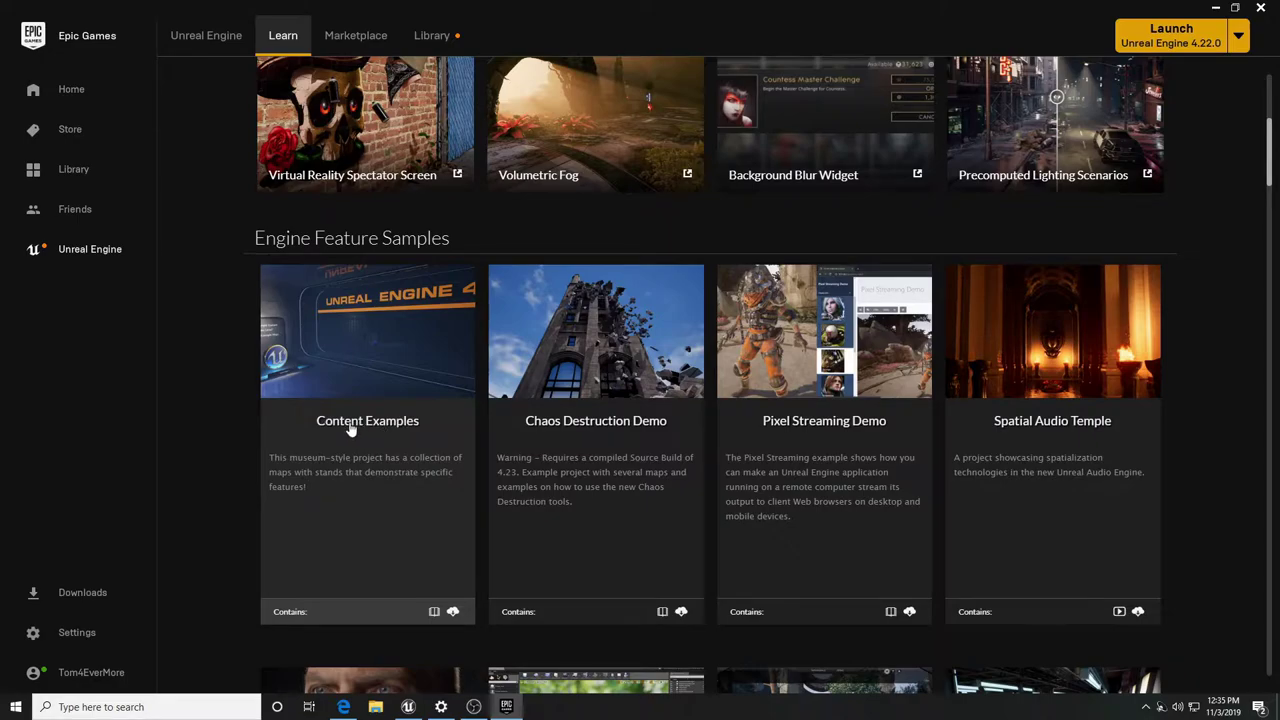
click(350, 428)
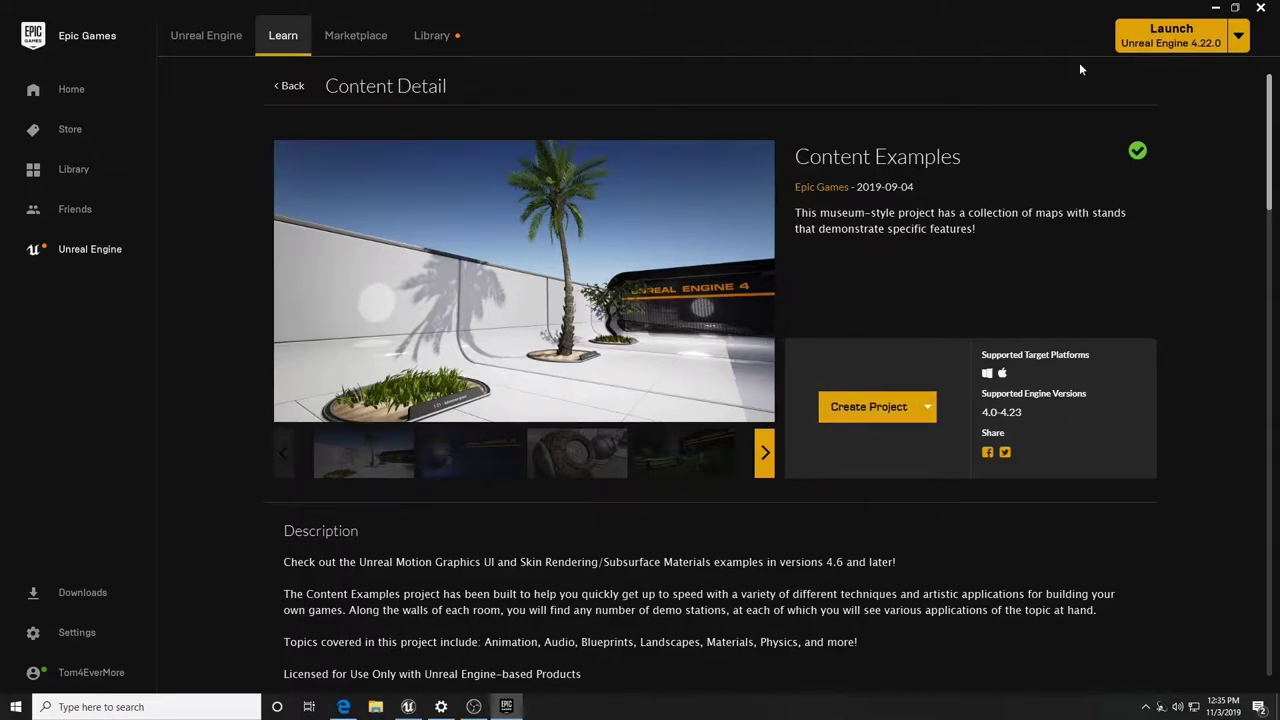
Minimize the launcher, switch to the Unreal Project Browser and open the ContentExamples sample project
click(1214, 8)
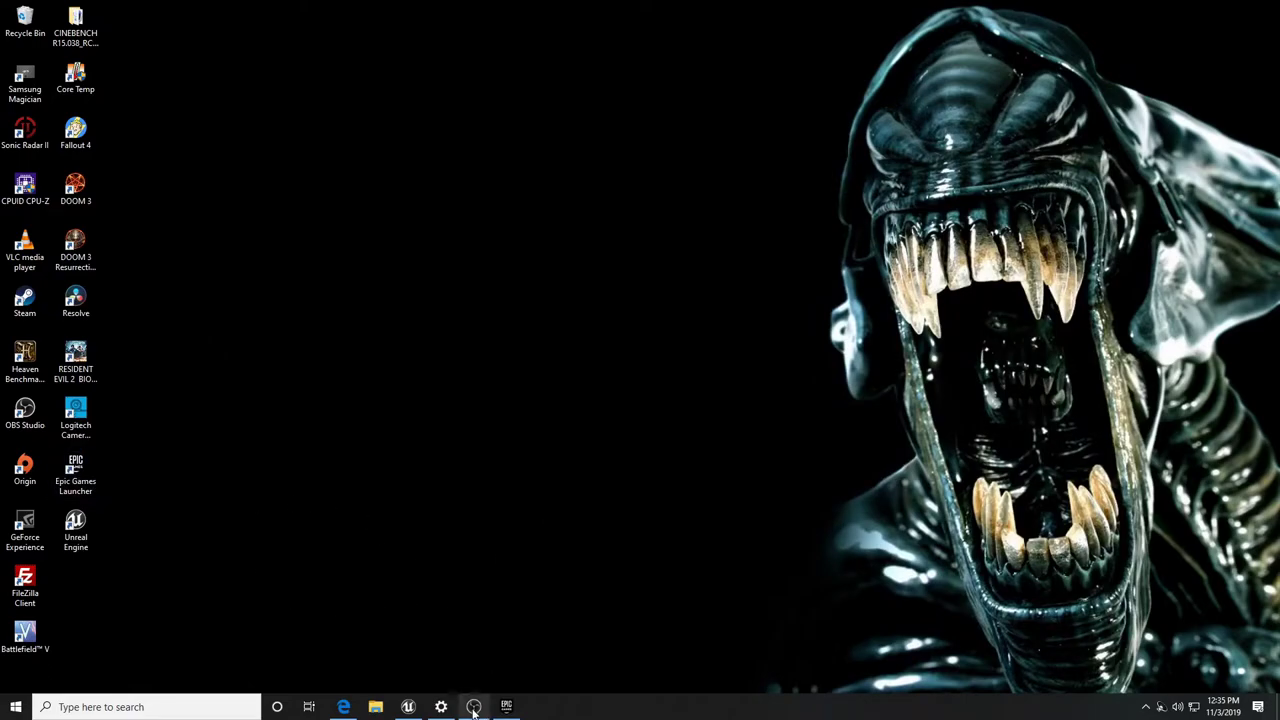
mouse_move(473, 708)
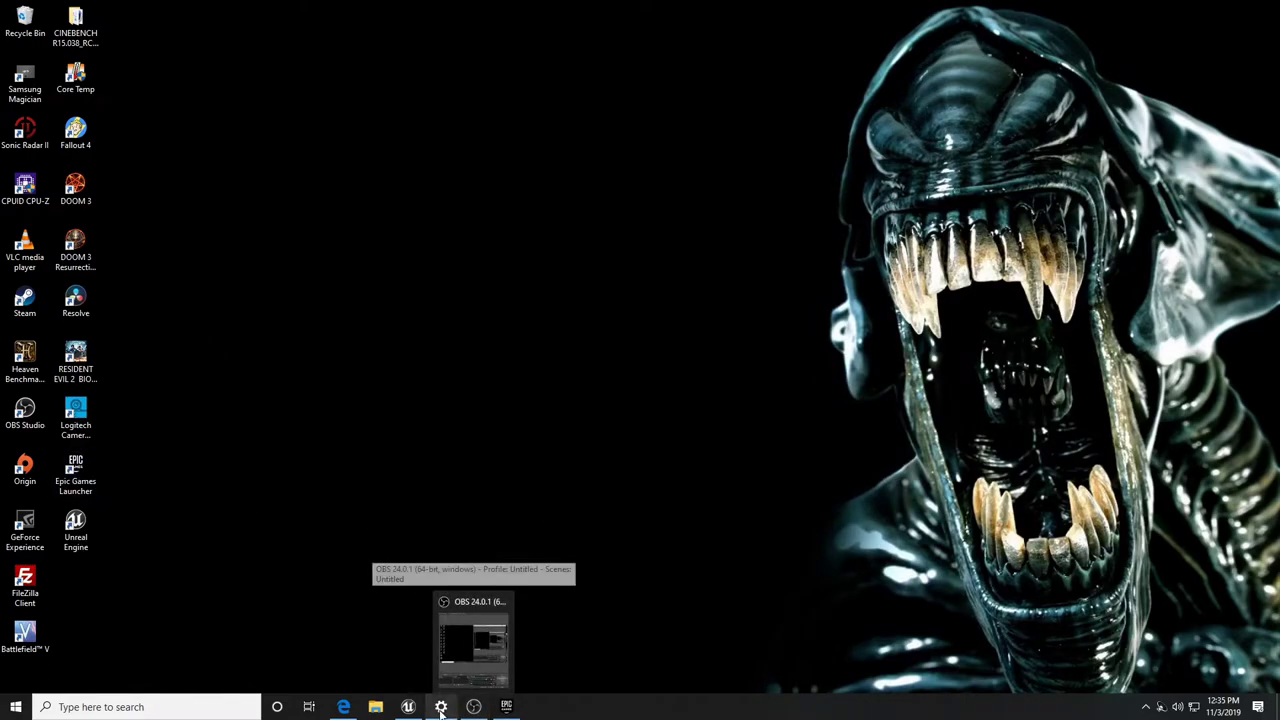
click(408, 707)
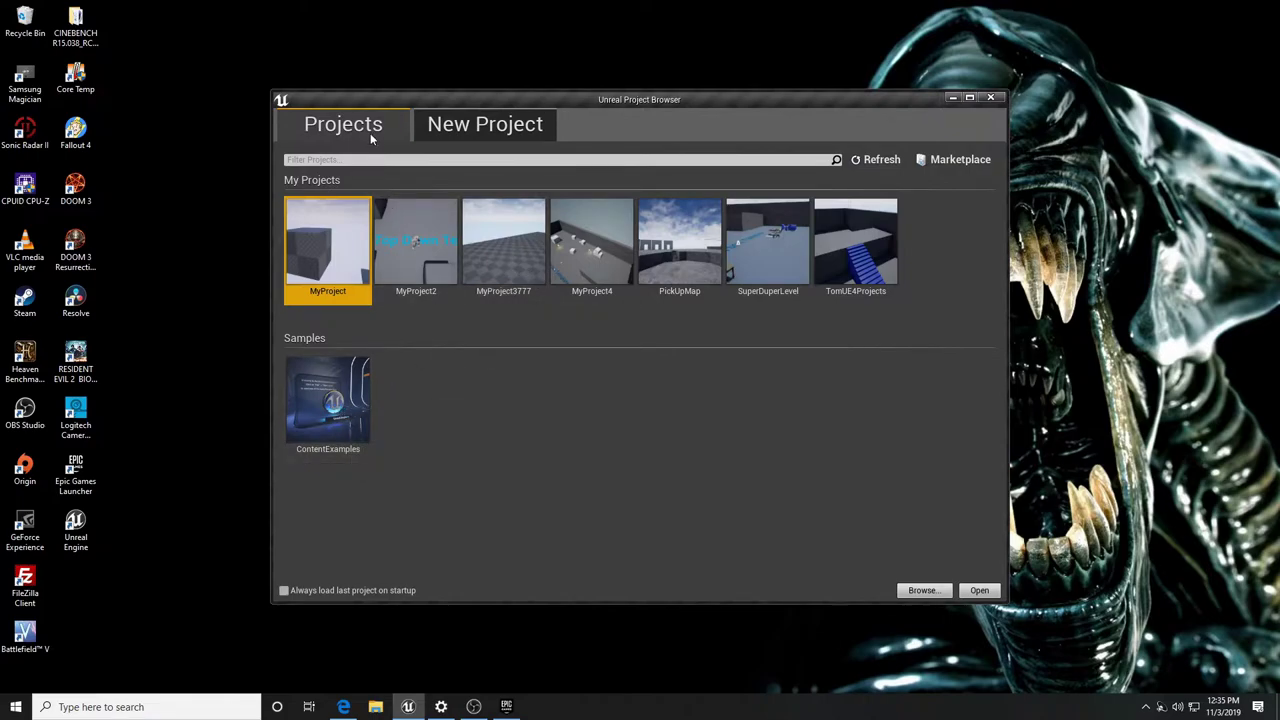
double_click(333, 405)
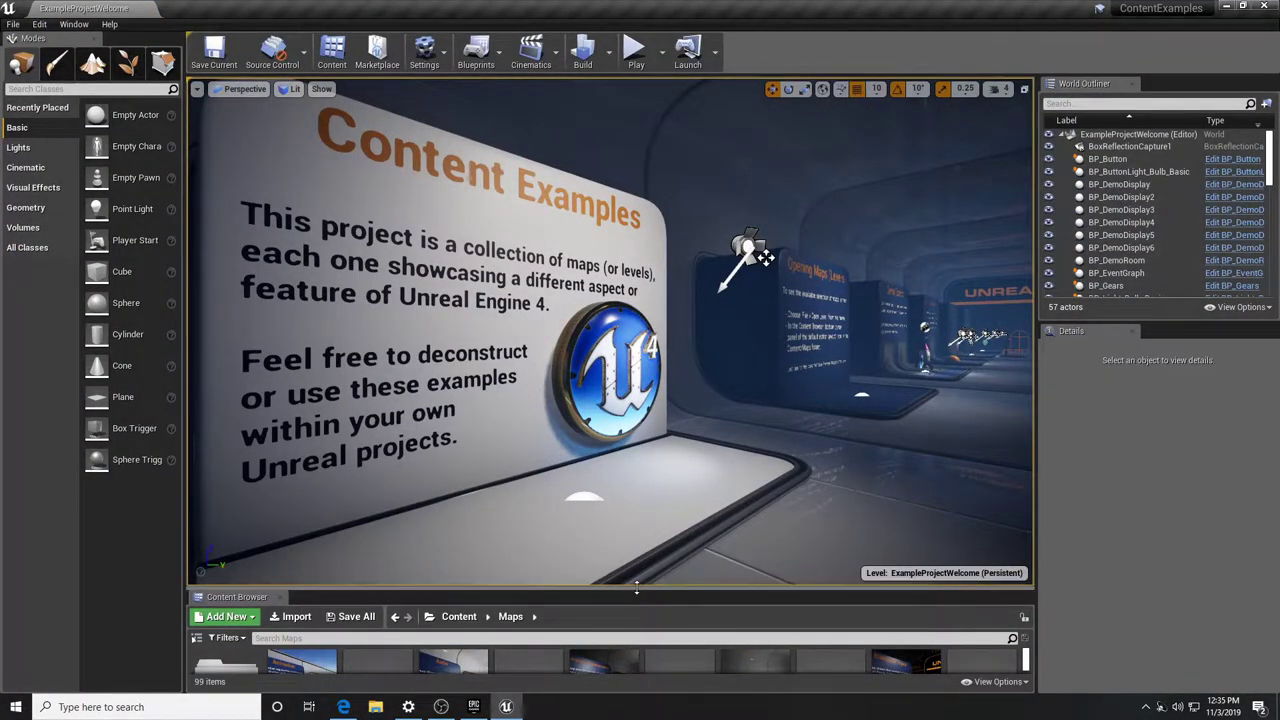
Enlarge the Content Browser to nearly full height and slightly reduce the thumbnail scale of the Maps folder
drag(639, 592, 695, 82)
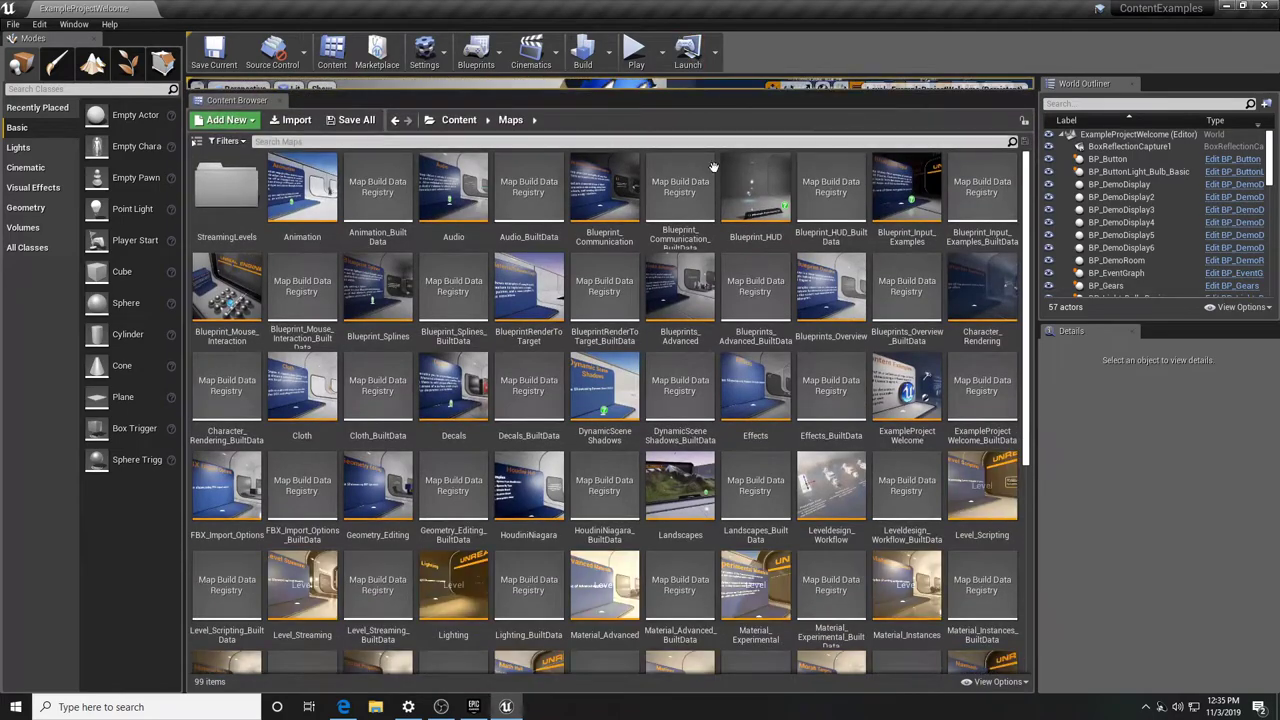
click(995, 682)
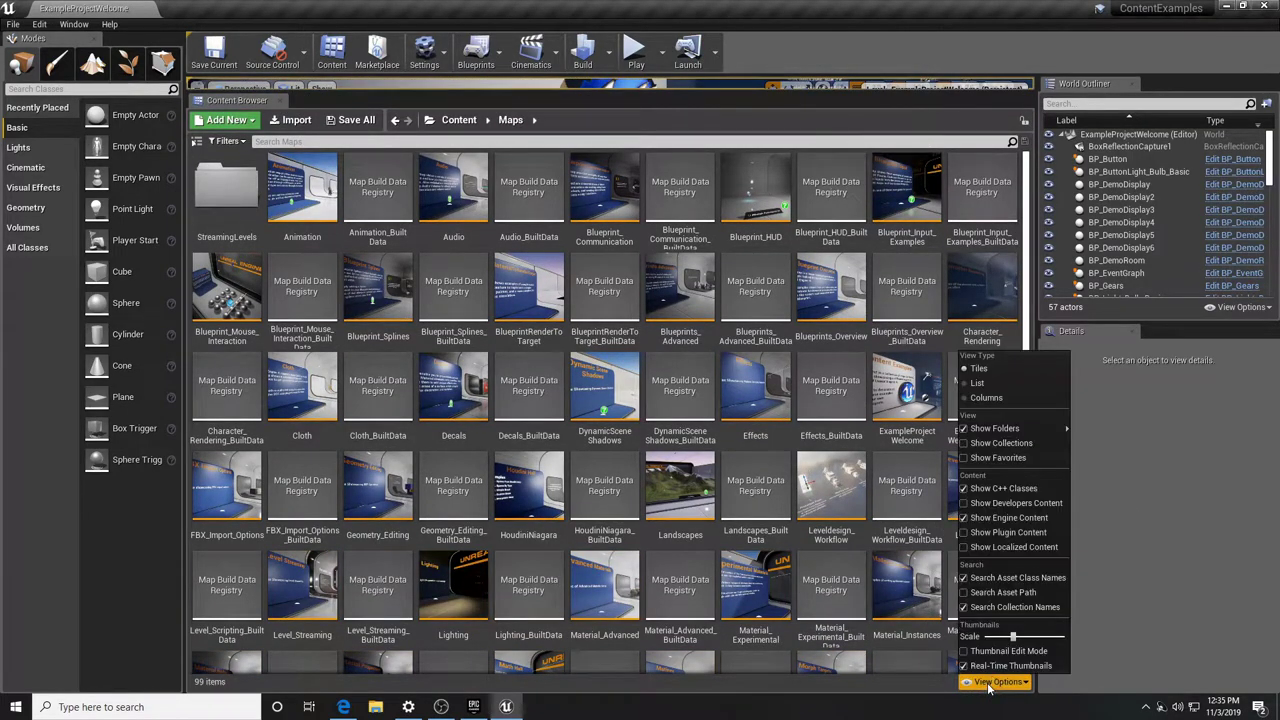
drag(1014, 637, 1012, 637)
mouse_move(1030, 428)
click(1100, 426)
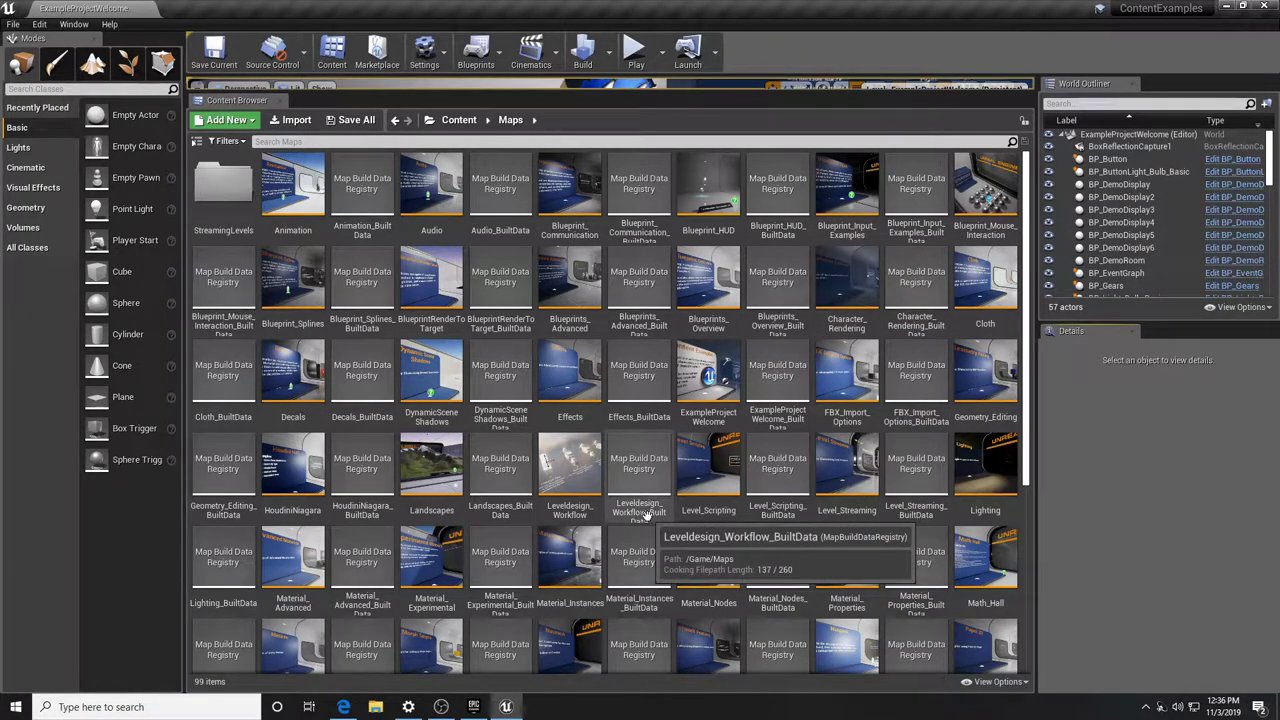
Open the Leveldesign_Workflow map from the Maps folder and close the message log
click(569, 470)
double_click(570, 472)
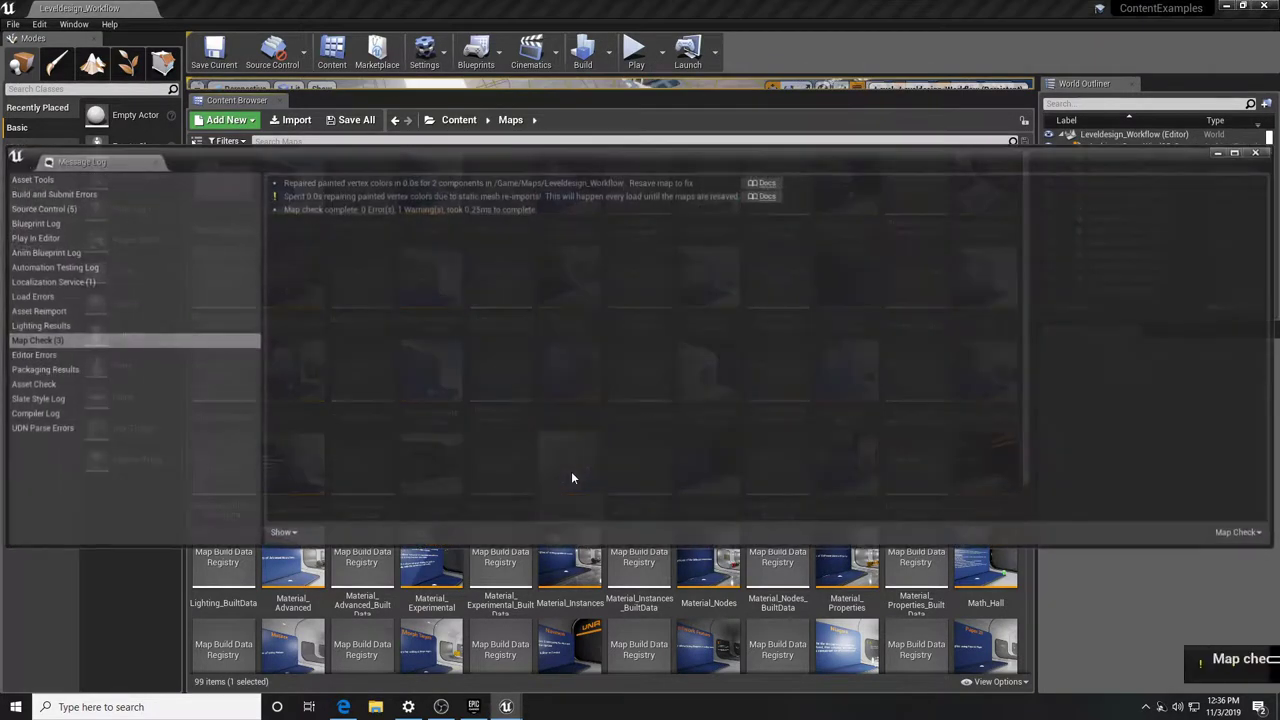
click(1258, 153)
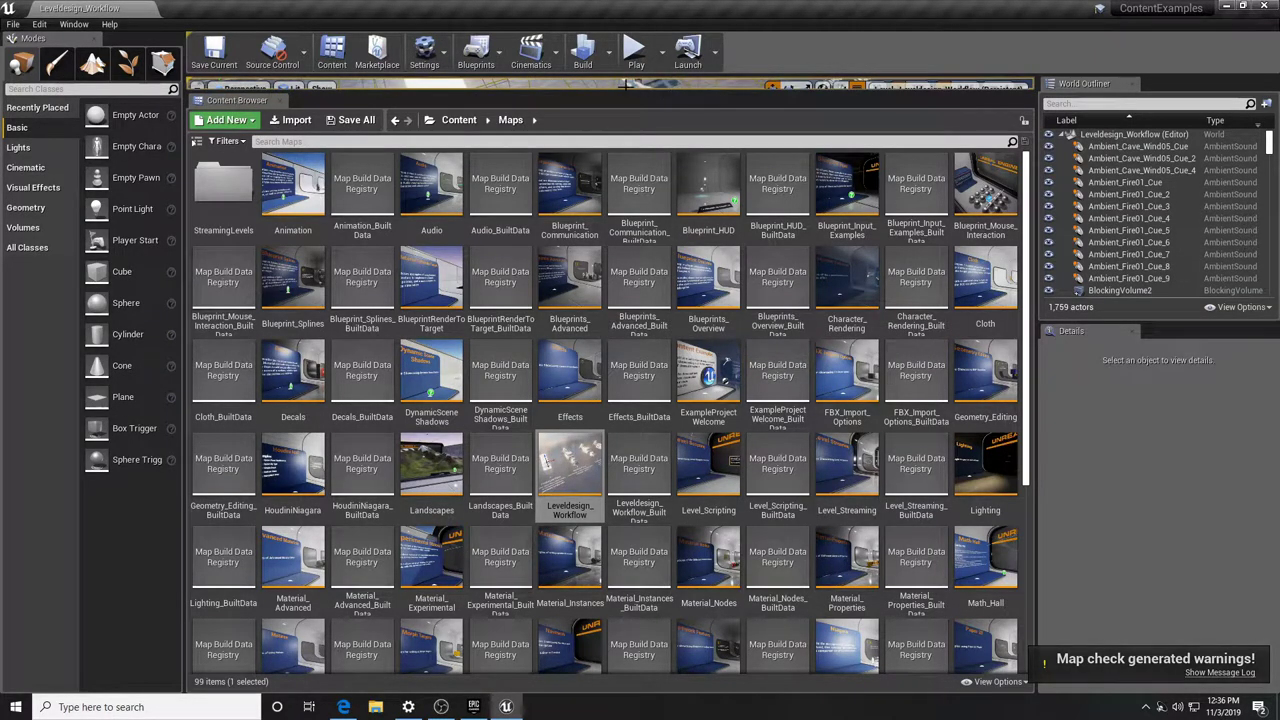
Shrink the Content Browser to enlarge the viewport and view the prototype, meshing, lighting and polish pass buildings
click(570, 87)
drag(569, 93, 510, 623)
right_drag(541, 533, 508, 546)
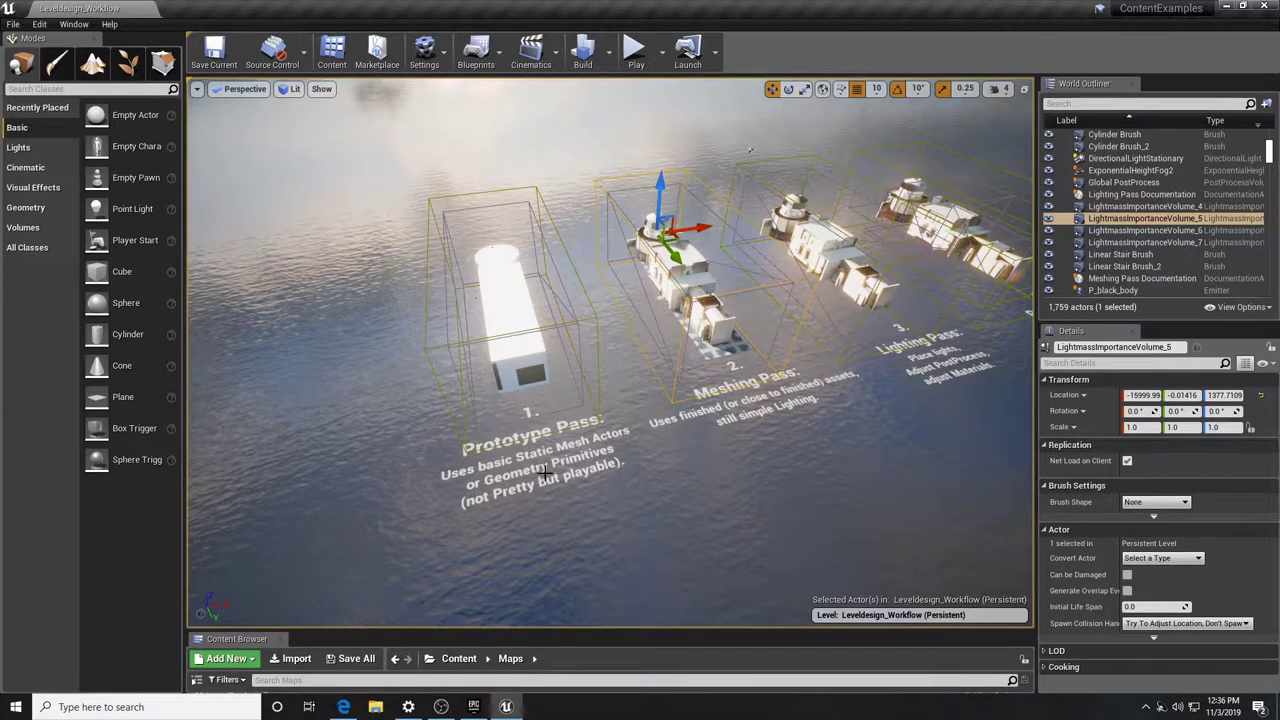
right_drag(817, 466, 786, 463)
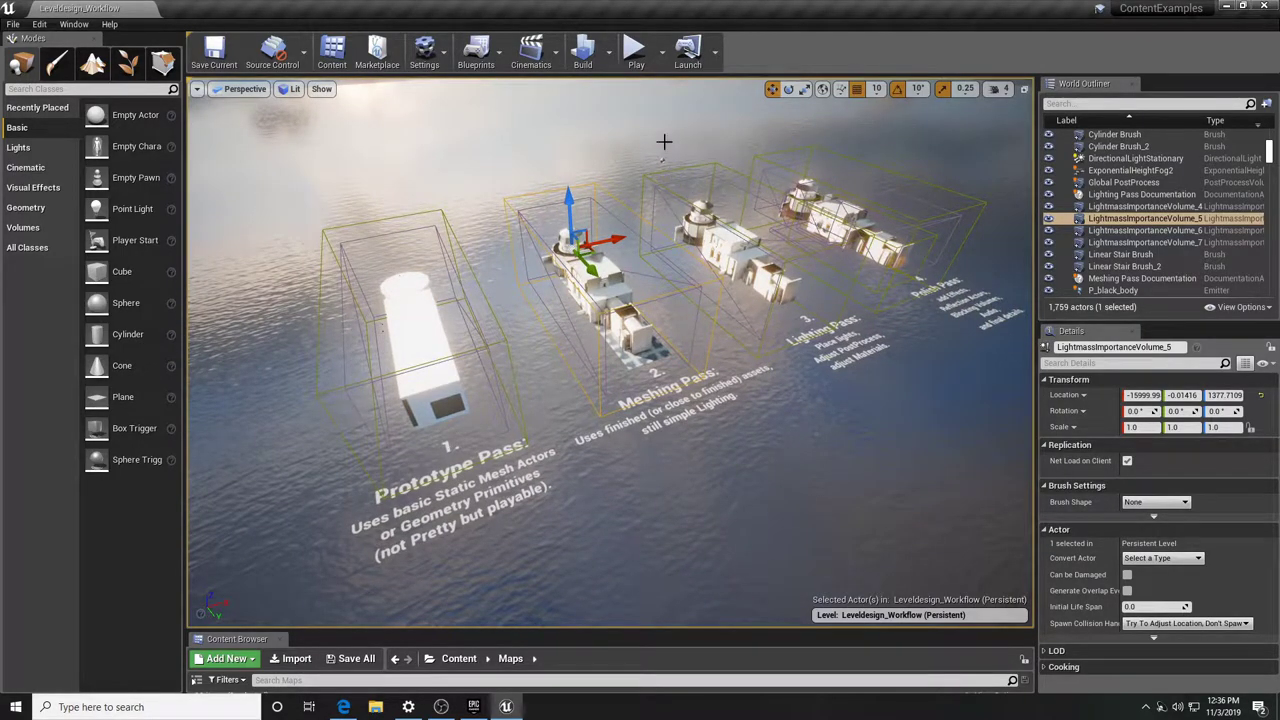
Play the Leveldesign_Workflow level in the viewport, walk through its prototype and more finished buildings, and end the play session
click(636, 52)
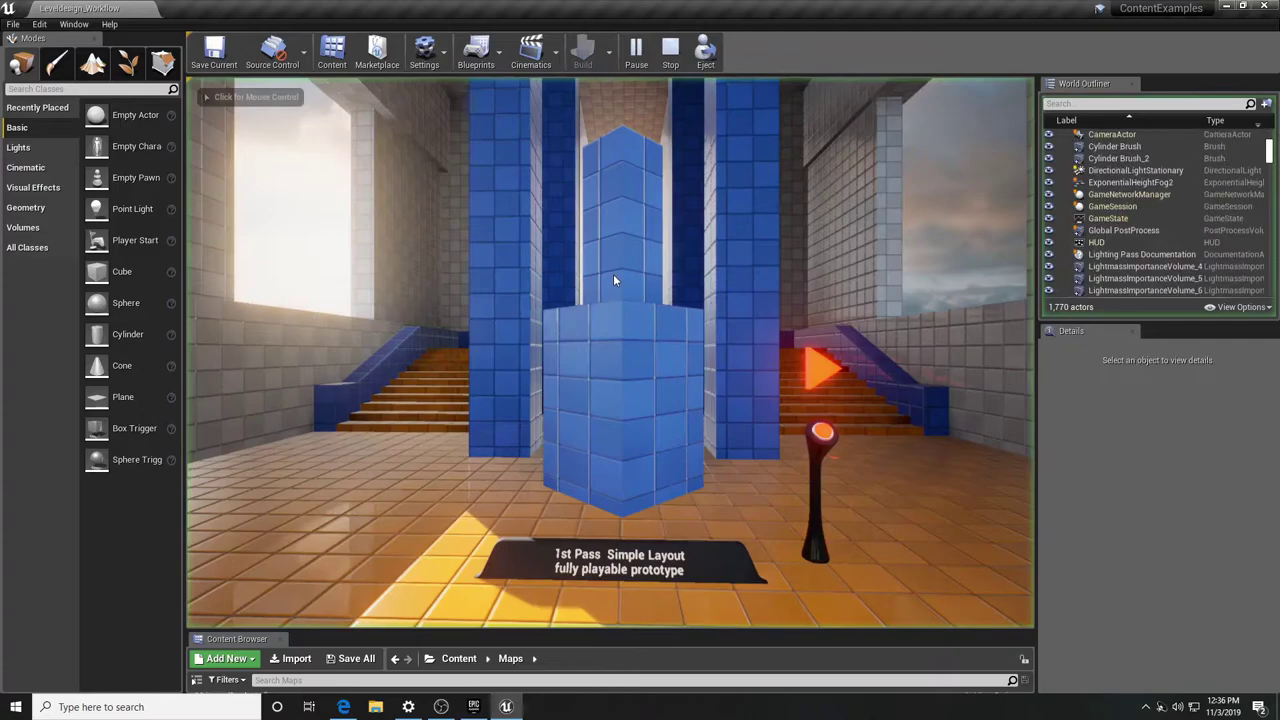
key(w)
key(w)
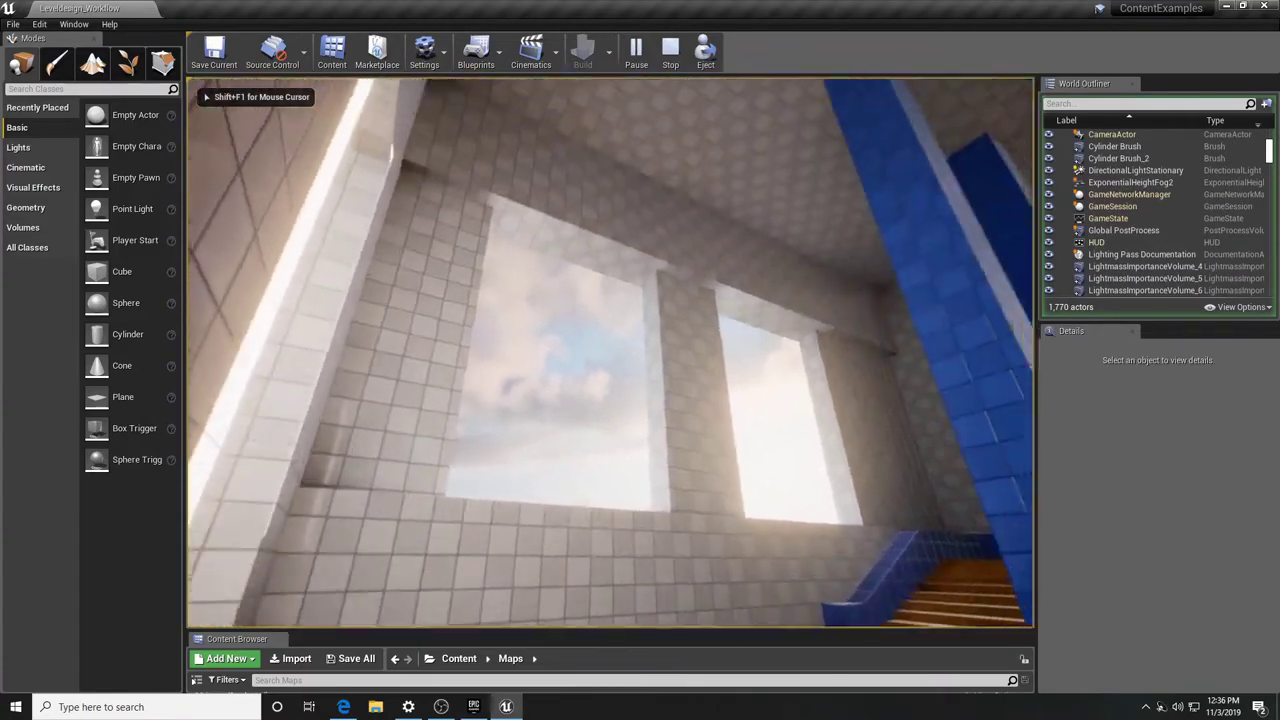
key(w)
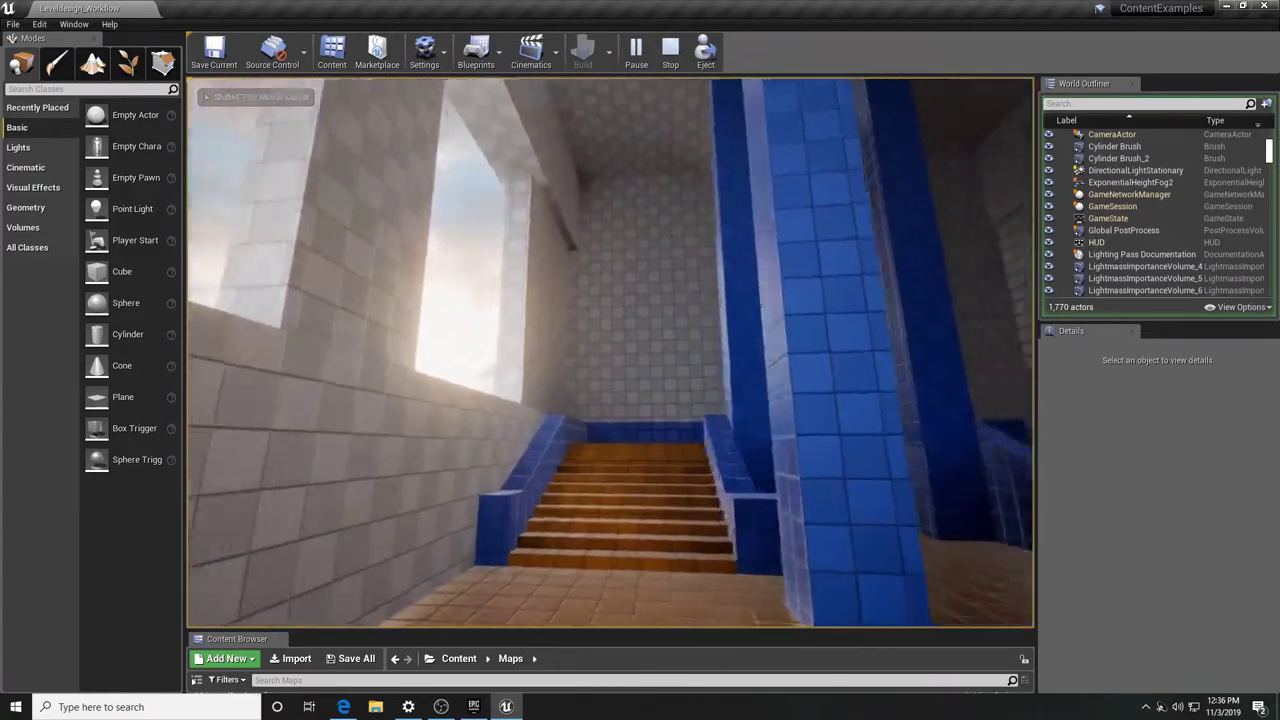
key(w)
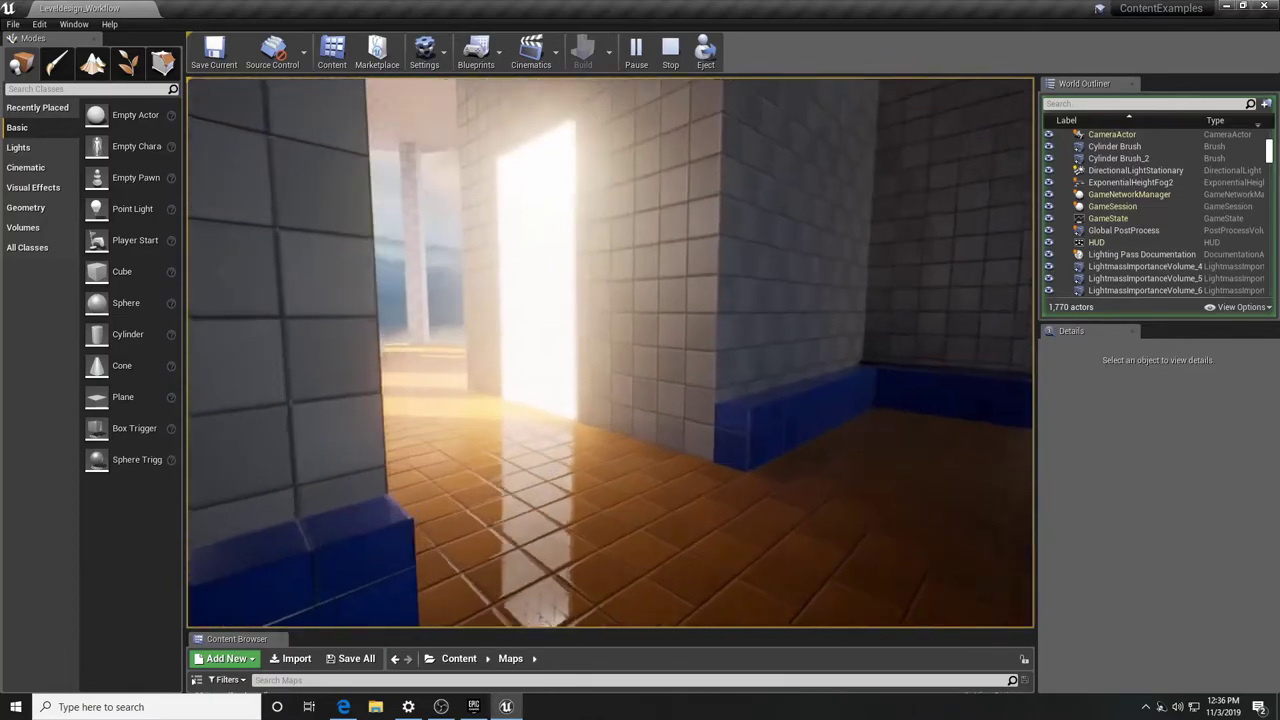
key(w)
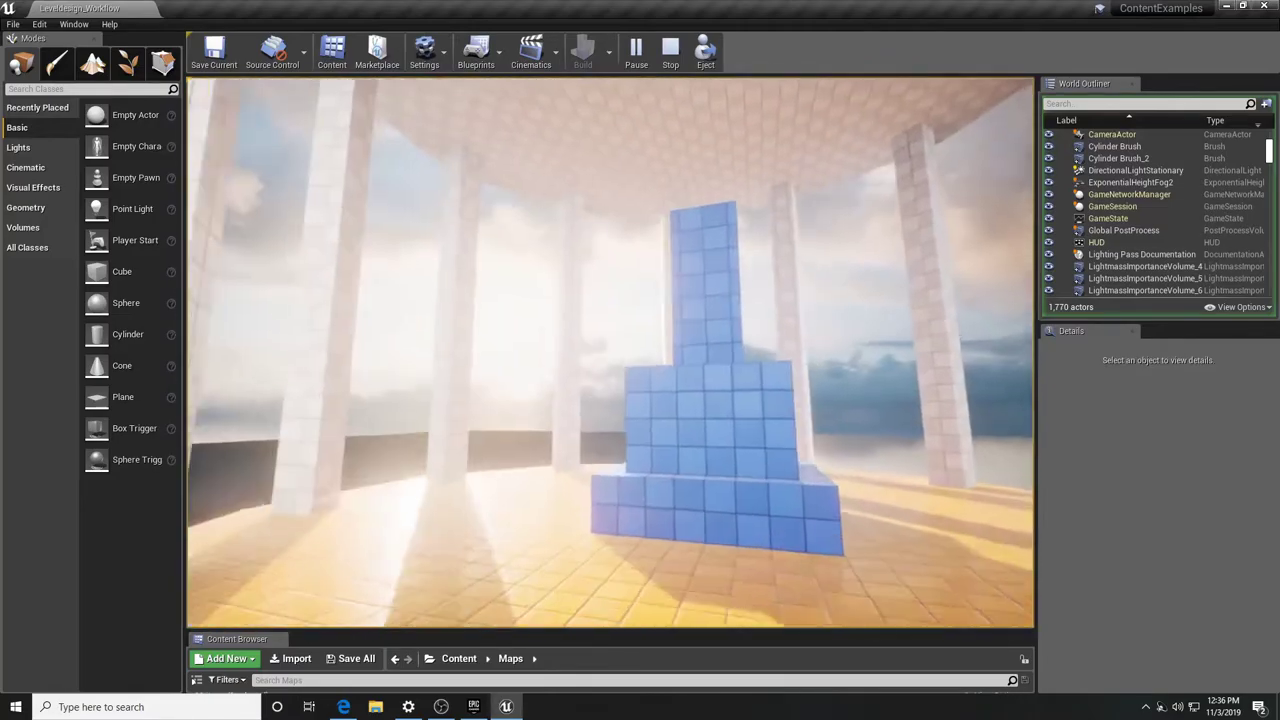
key(w)
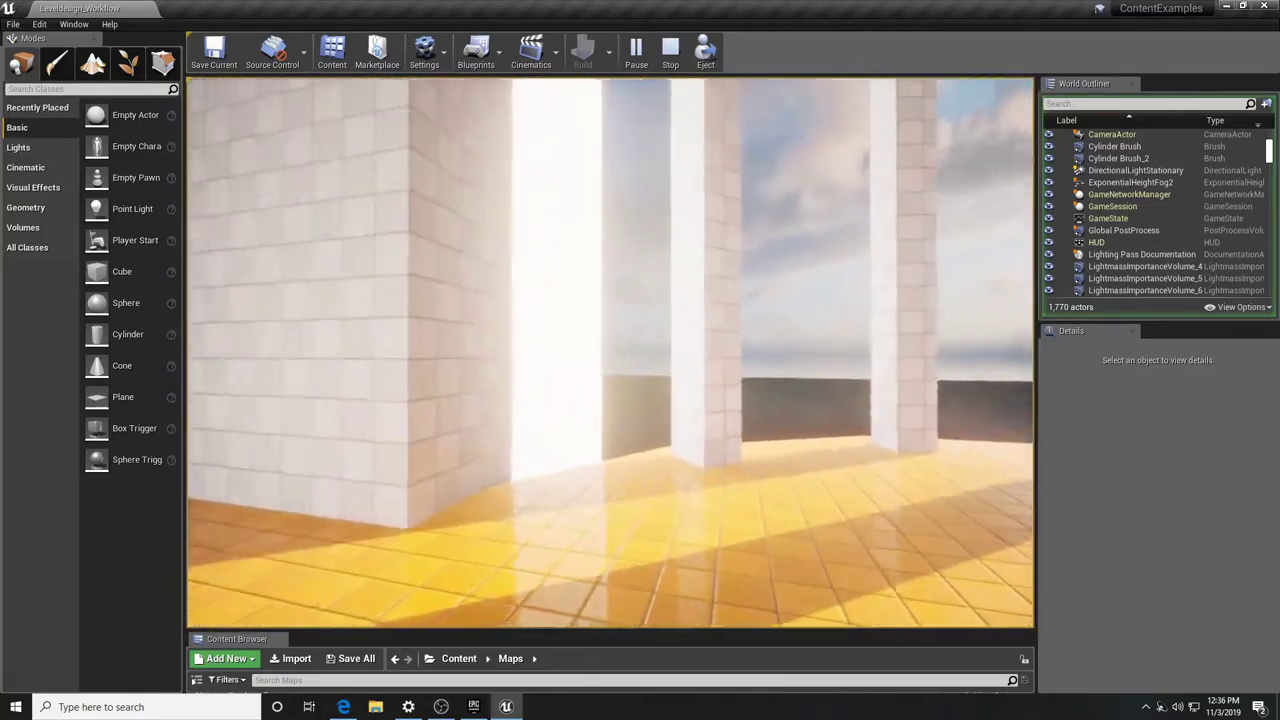
key(w)
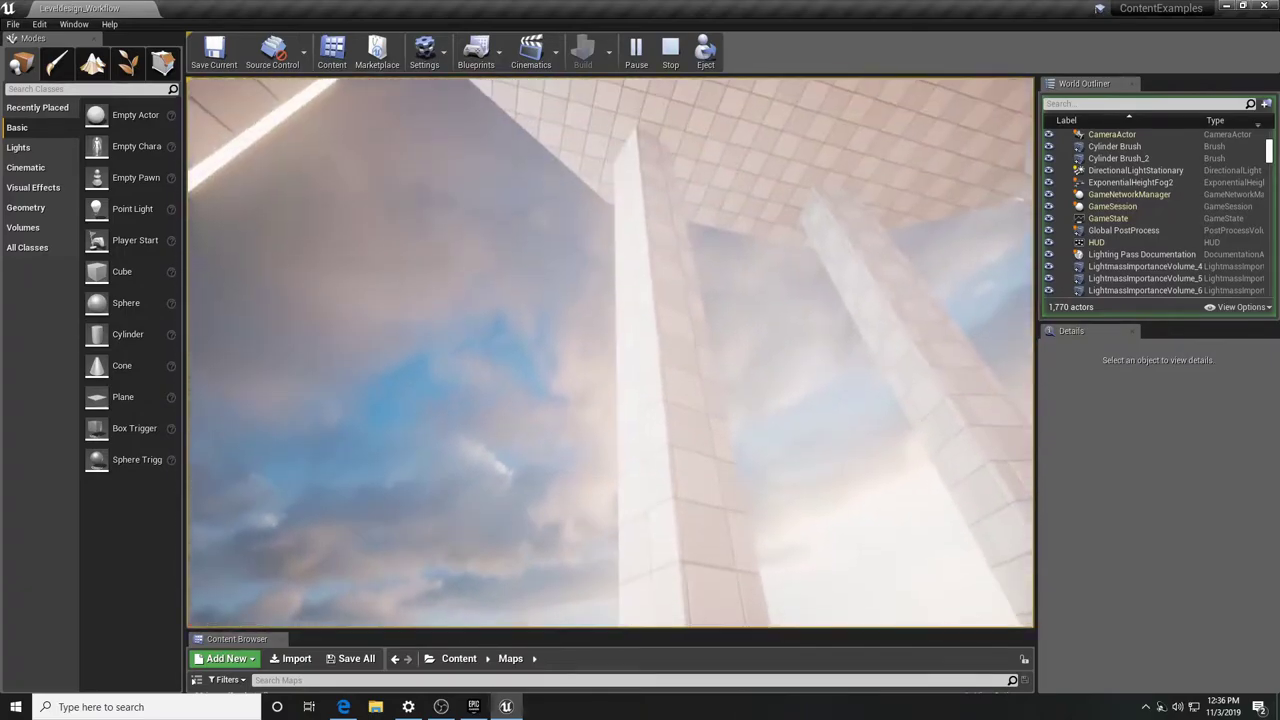
key(w)
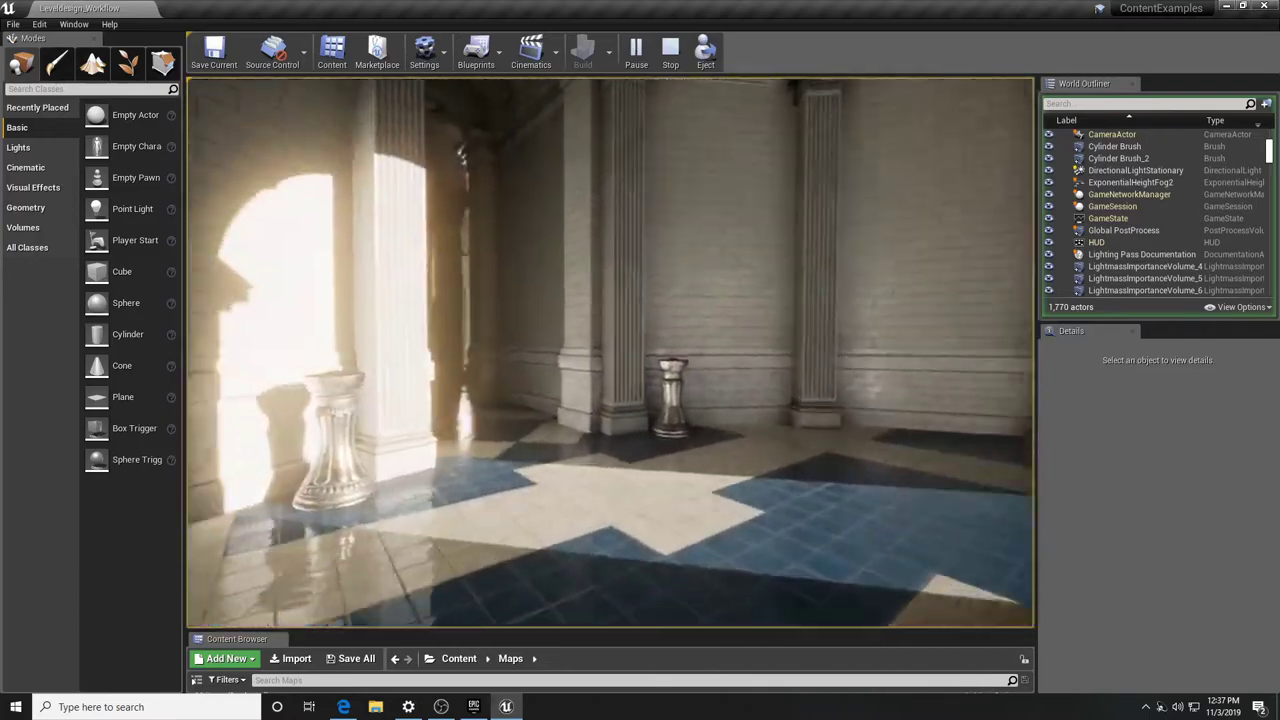
key(Escape)
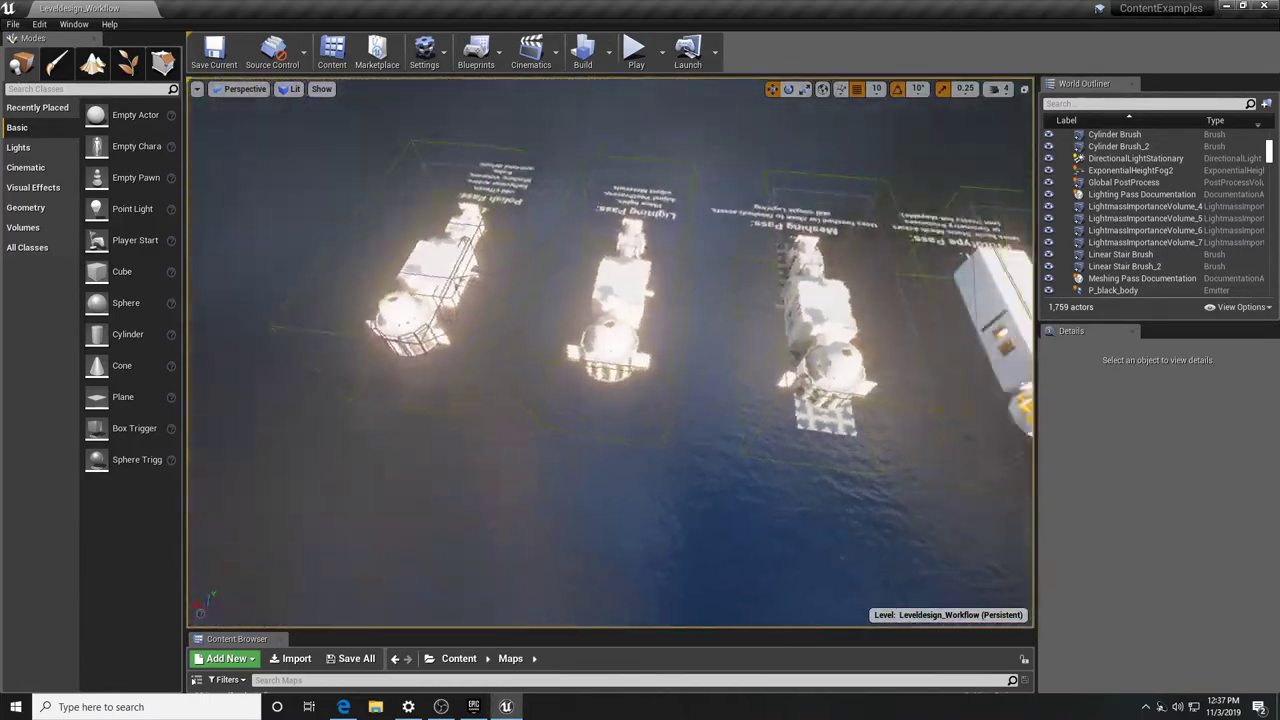
Open the PickUpMap project in place of the ContentExamples project
right_drag(610, 352, 590, 305)
right_drag(610, 420, 255, 214)
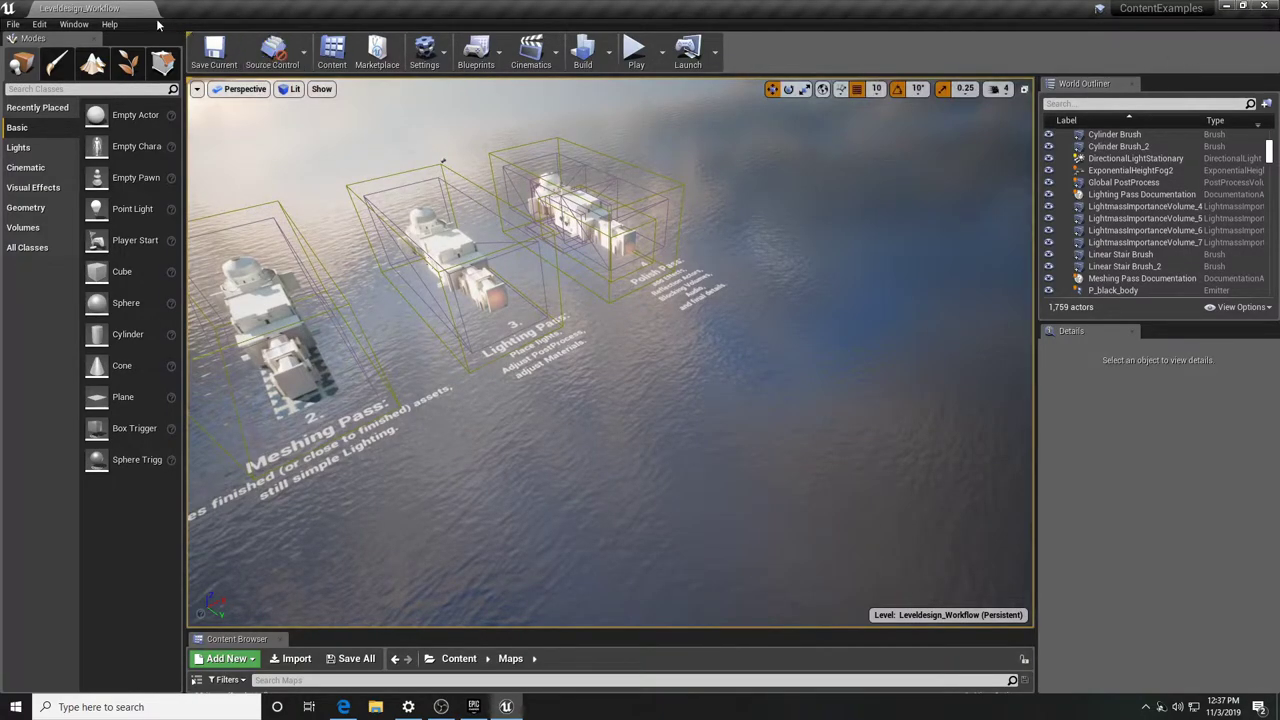
click(14, 24)
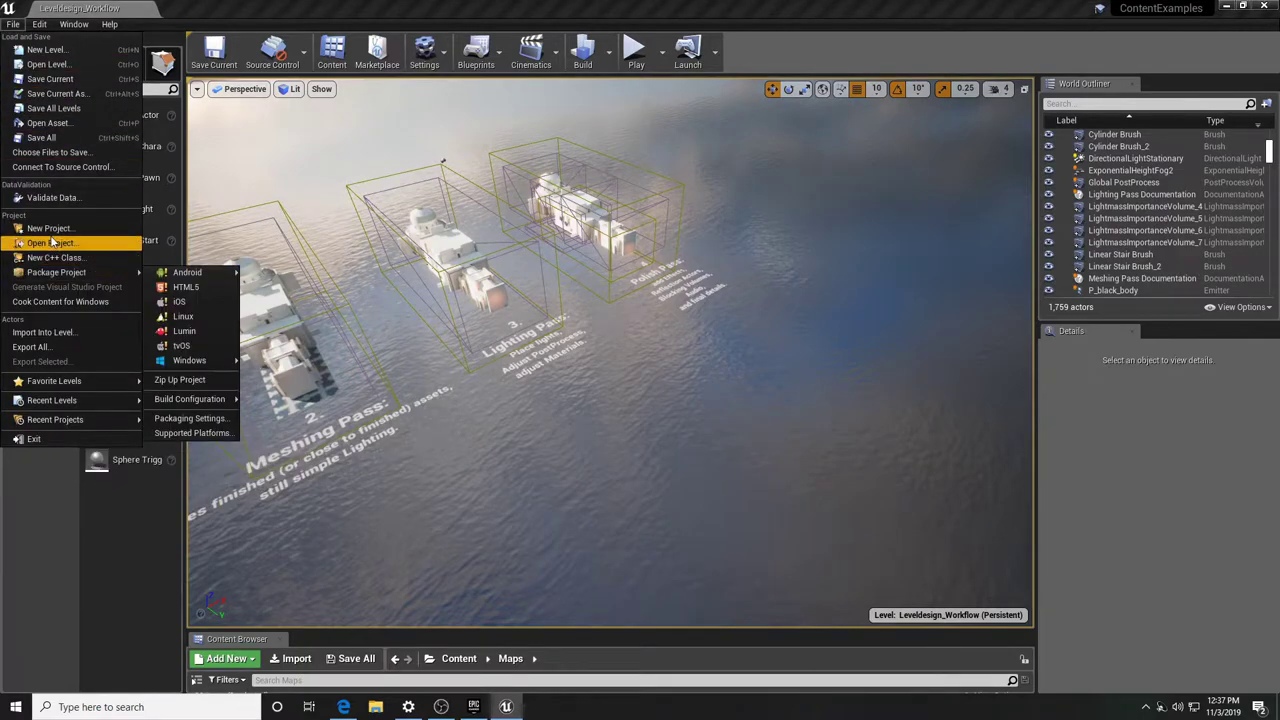
click(84, 243)
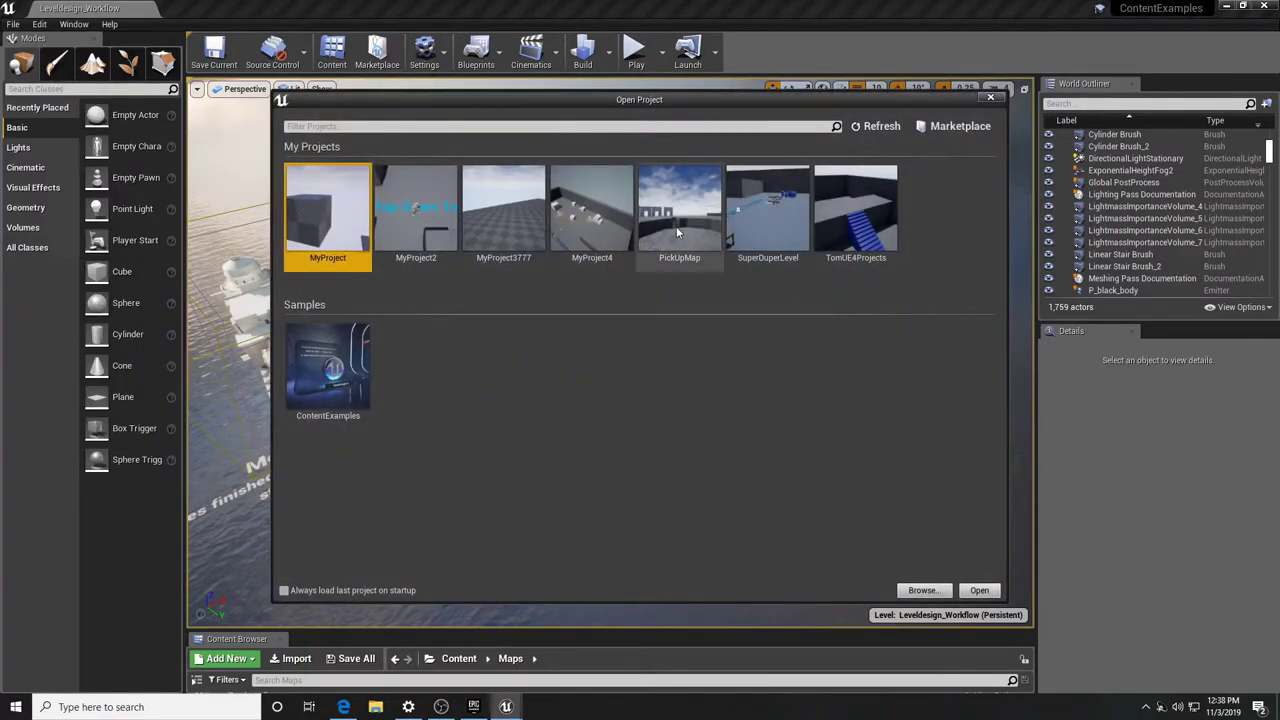
double_click(677, 228)
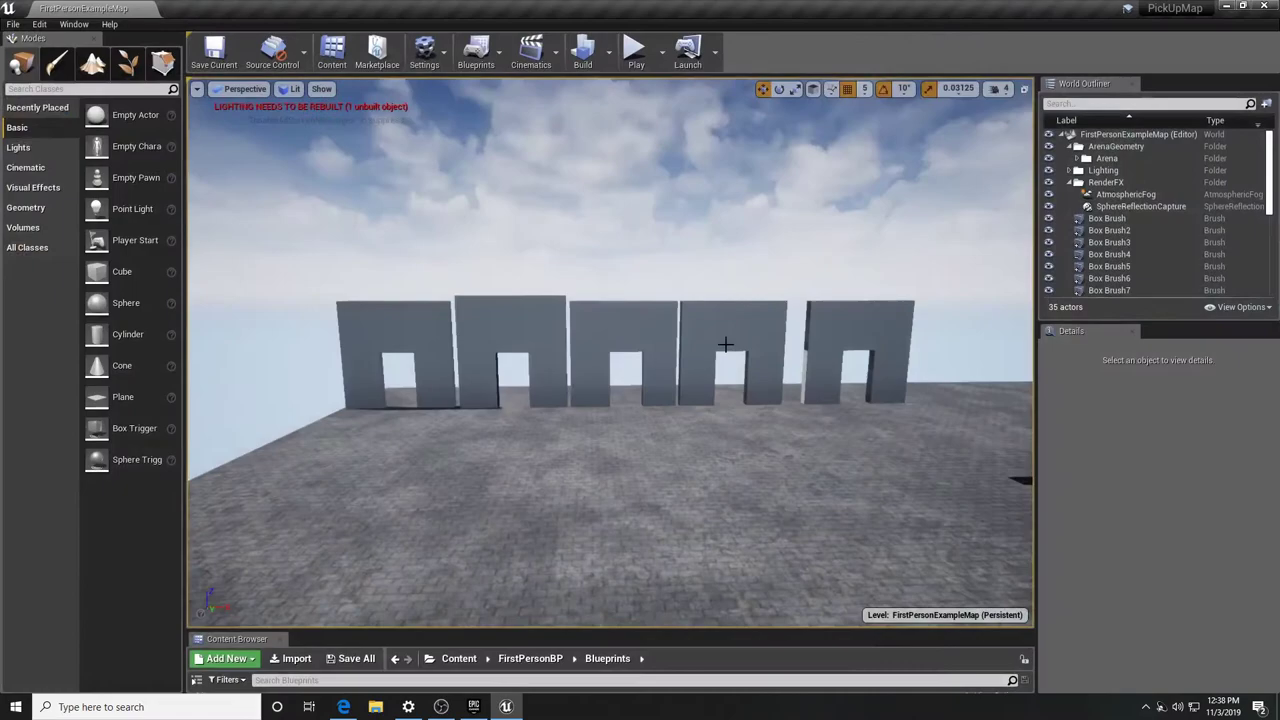
Examine the FirstPersonExampleMap level, including its door walls, sunken straight stairs, curved staircase and pillar
right_drag(726, 346, 760, 338)
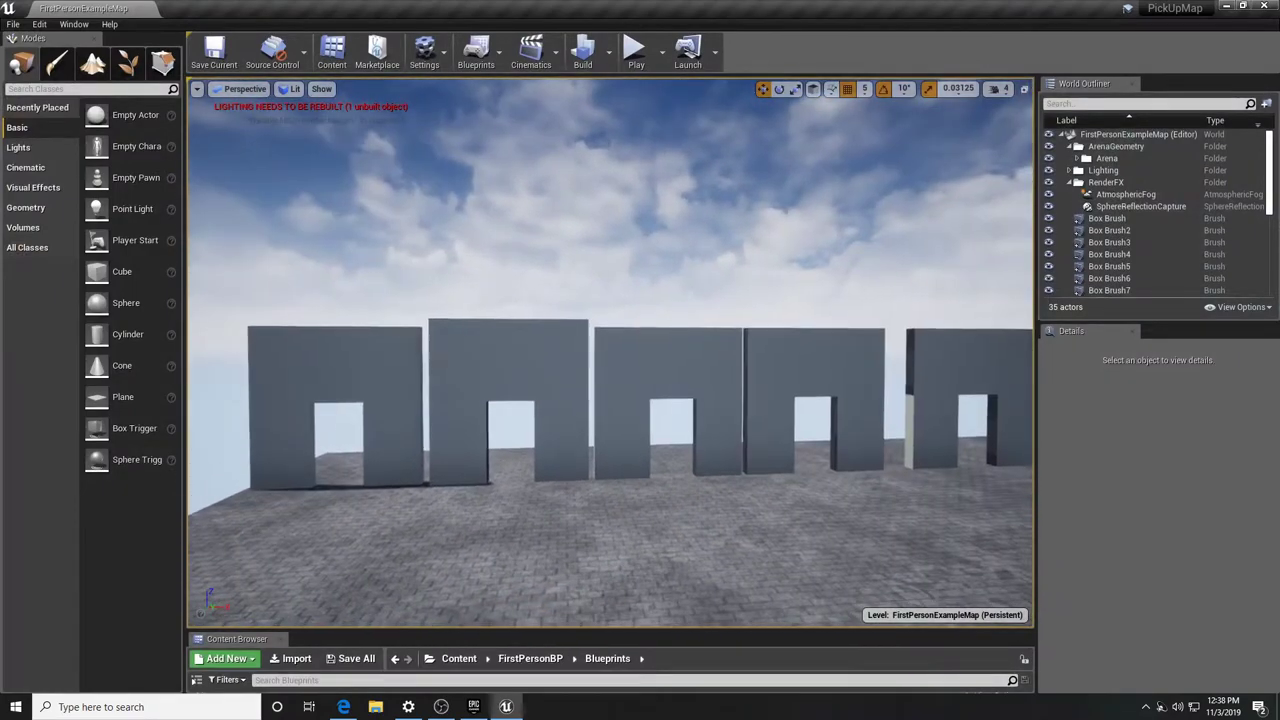
click(385, 373)
right_drag(420, 371, 510, 371)
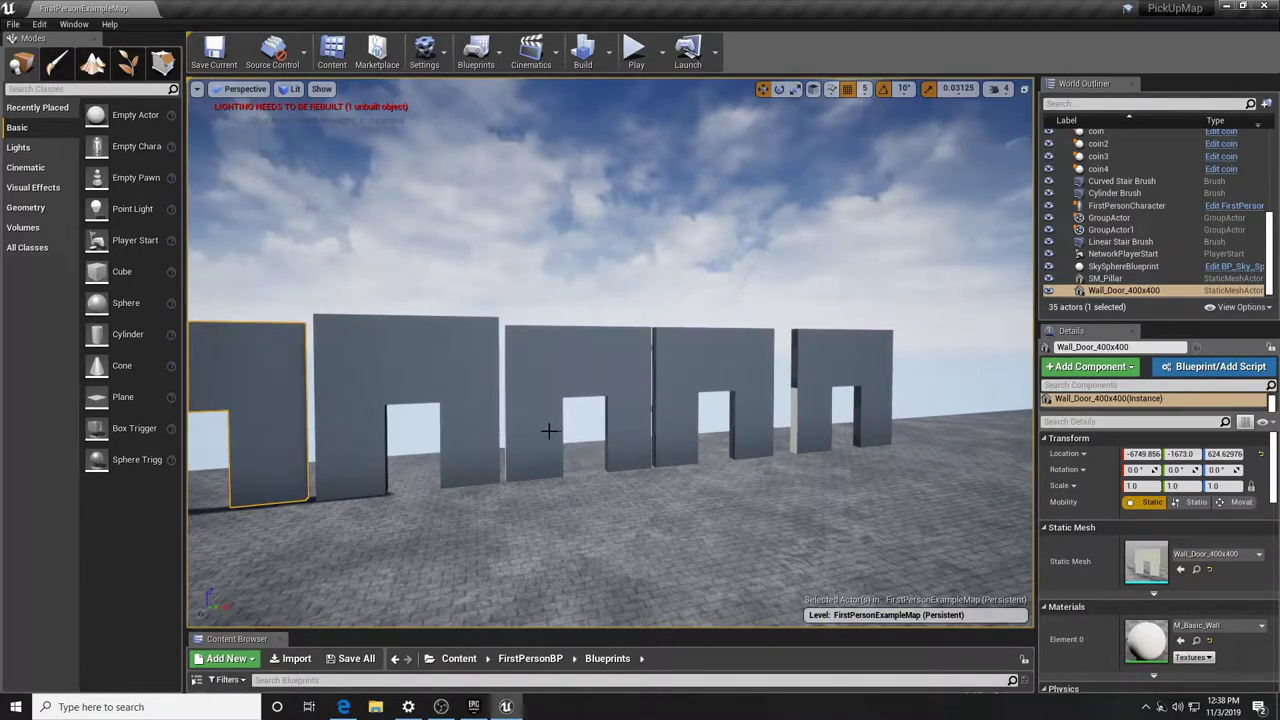
key(Escape)
mouse_move(525, 416)
right_down()
mouse_move(463, 418)
mouse_move(461, 440)
mouse_move(542, 440)
mouse_move(525, 415)
right_up()
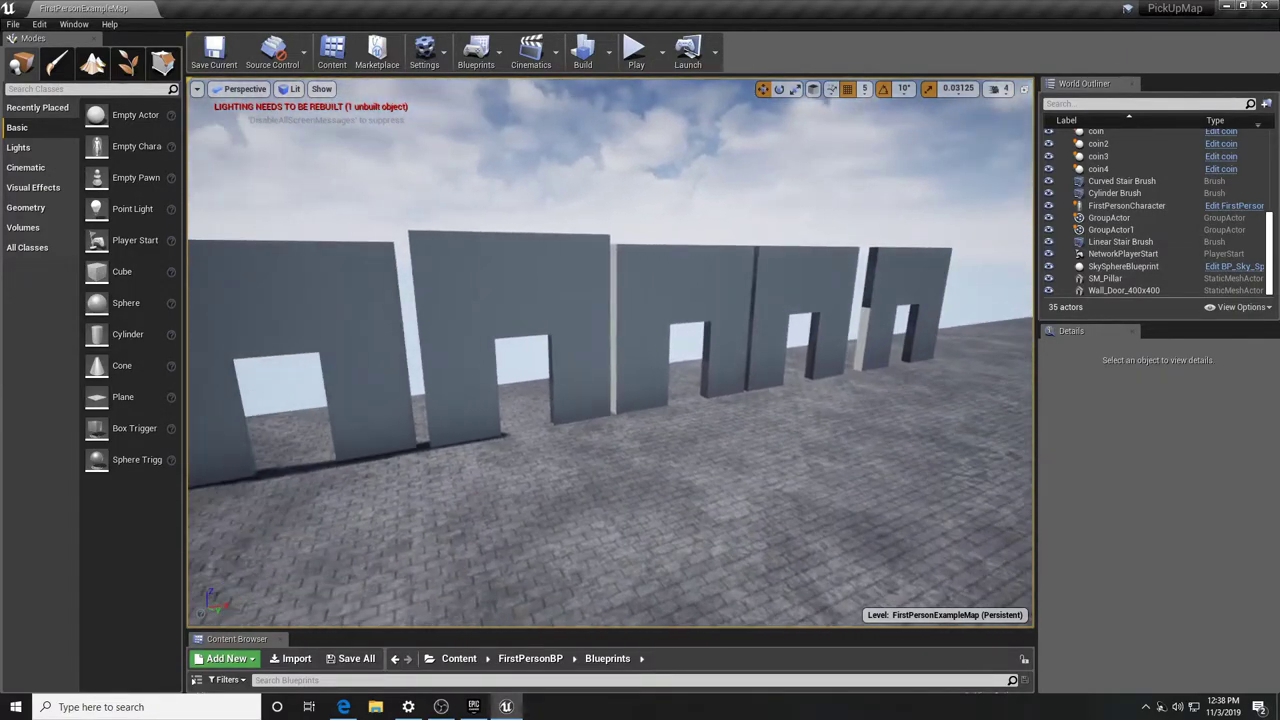
right_drag(525, 415, 525, 415)
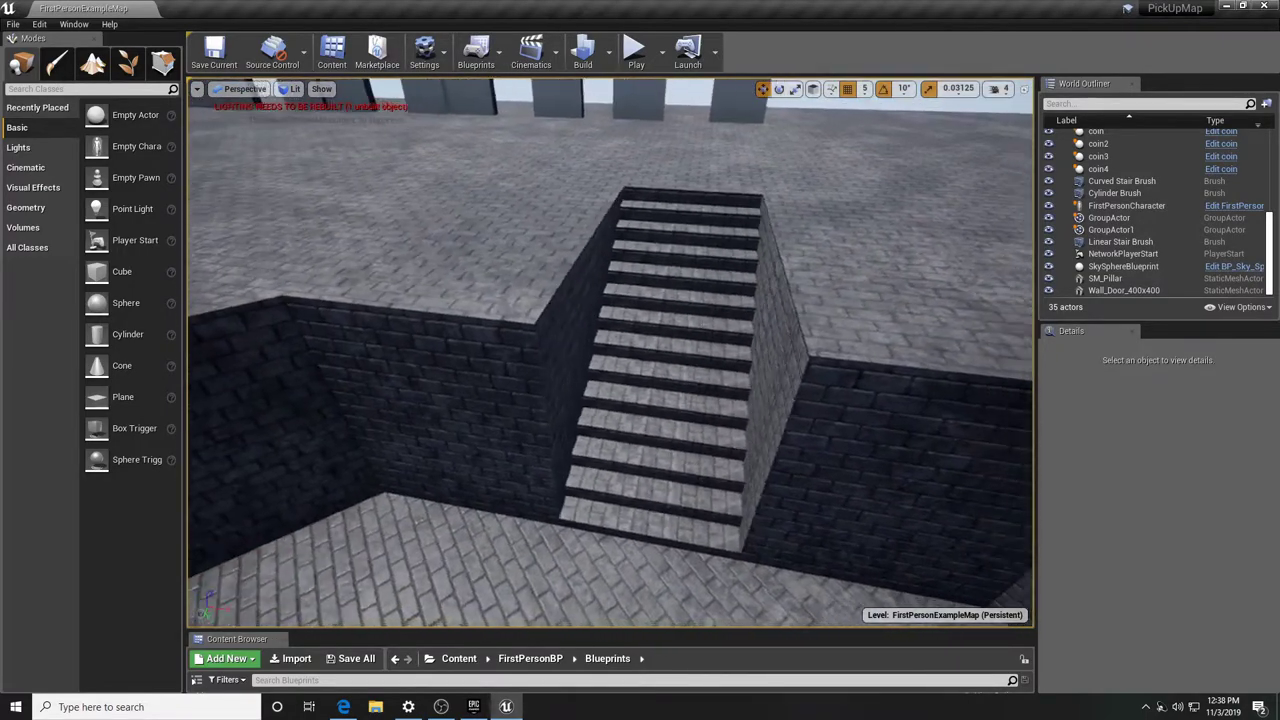
right_drag(525, 415, 525, 415)
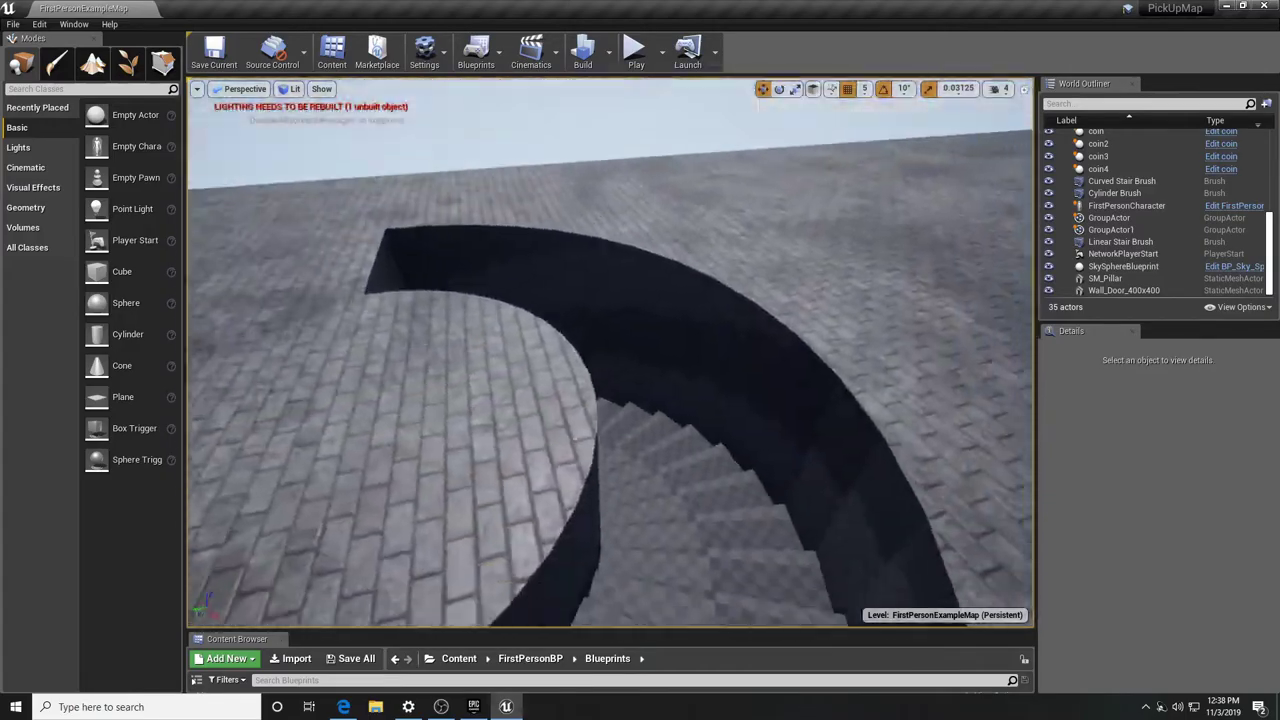
right_drag(525, 415, 515, 434)
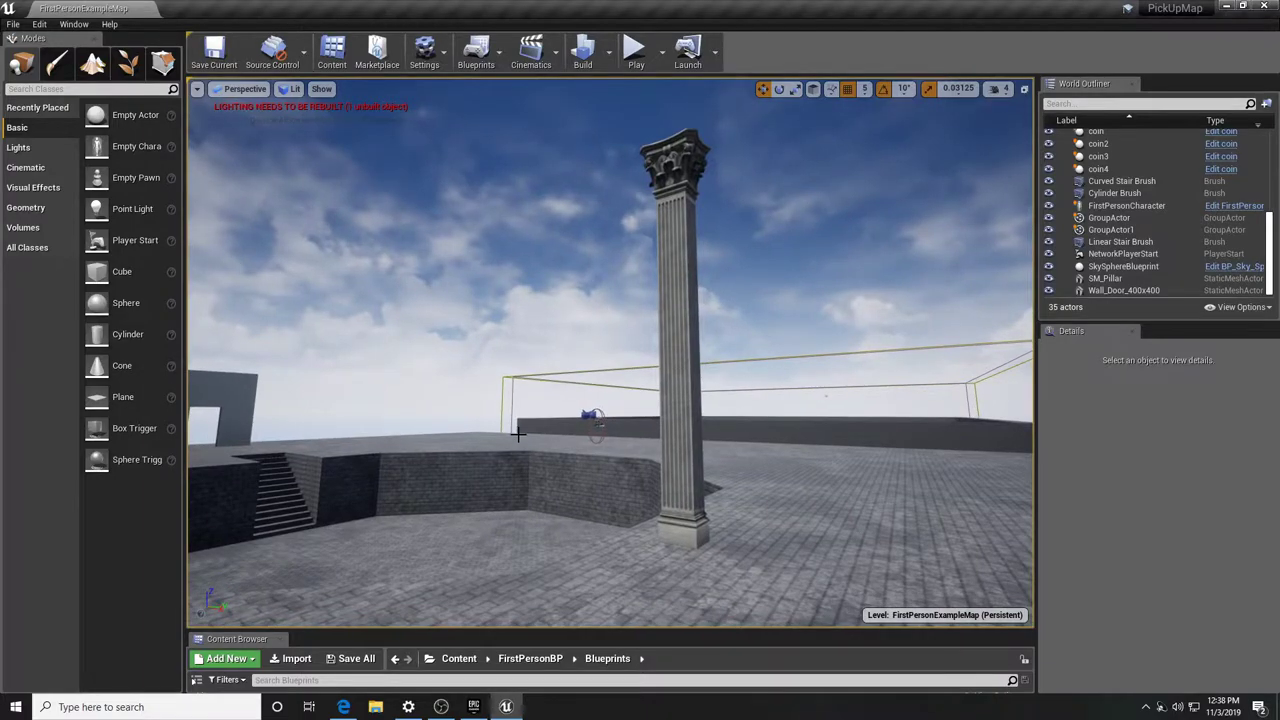
Open the MyProject3777 project in place of PickUpMap and view the Box Brush3 floor in its FirstPersonExampleMap level
click(13, 26)
click(37, 248)
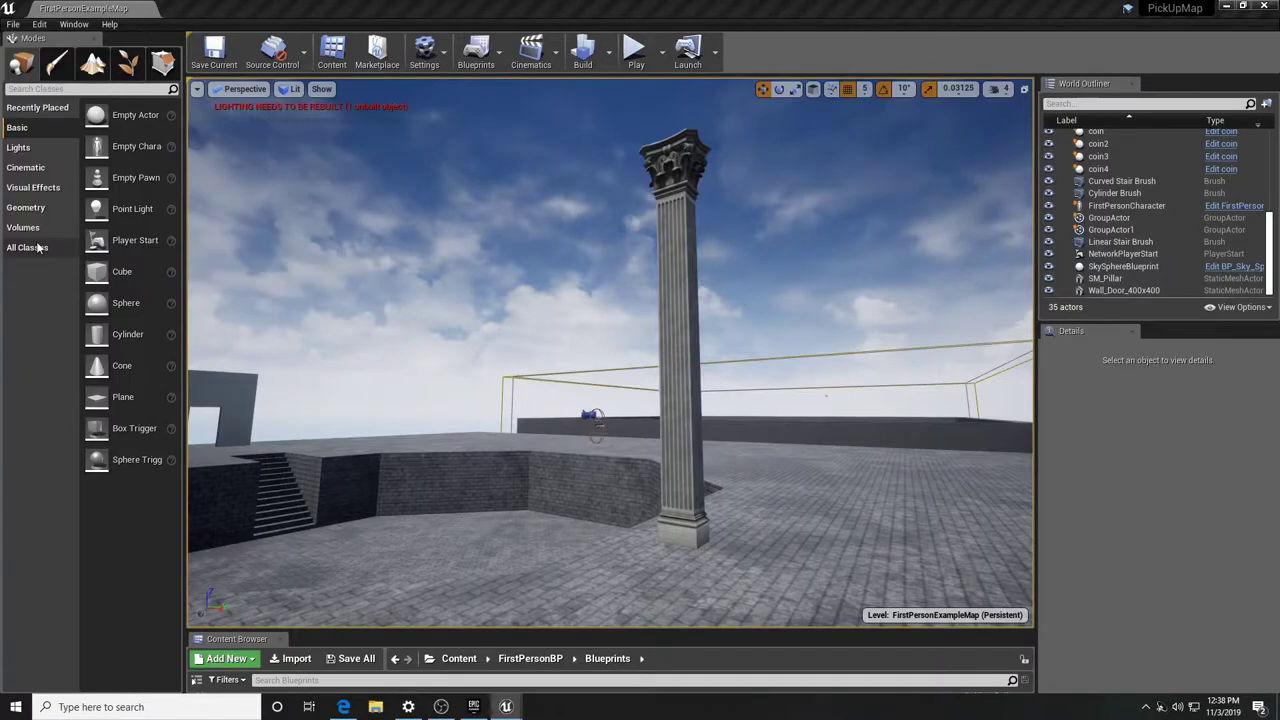
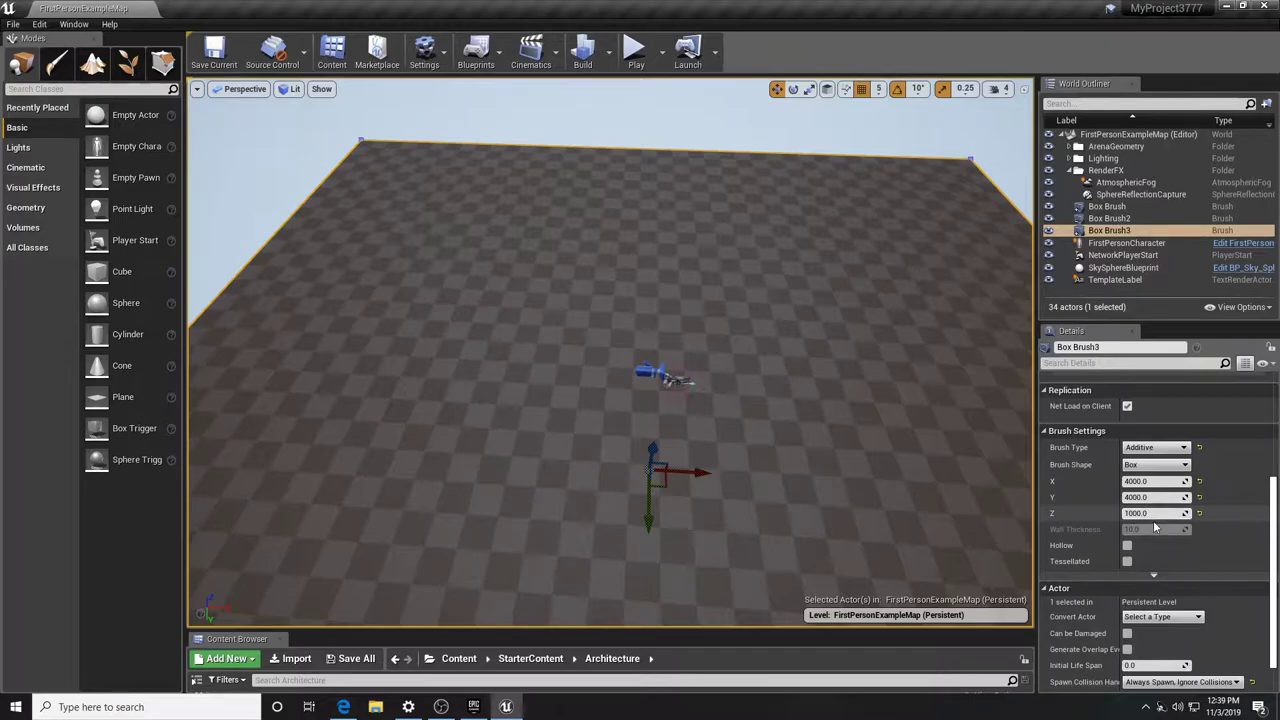
right_drag(926, 494, 875, 483)
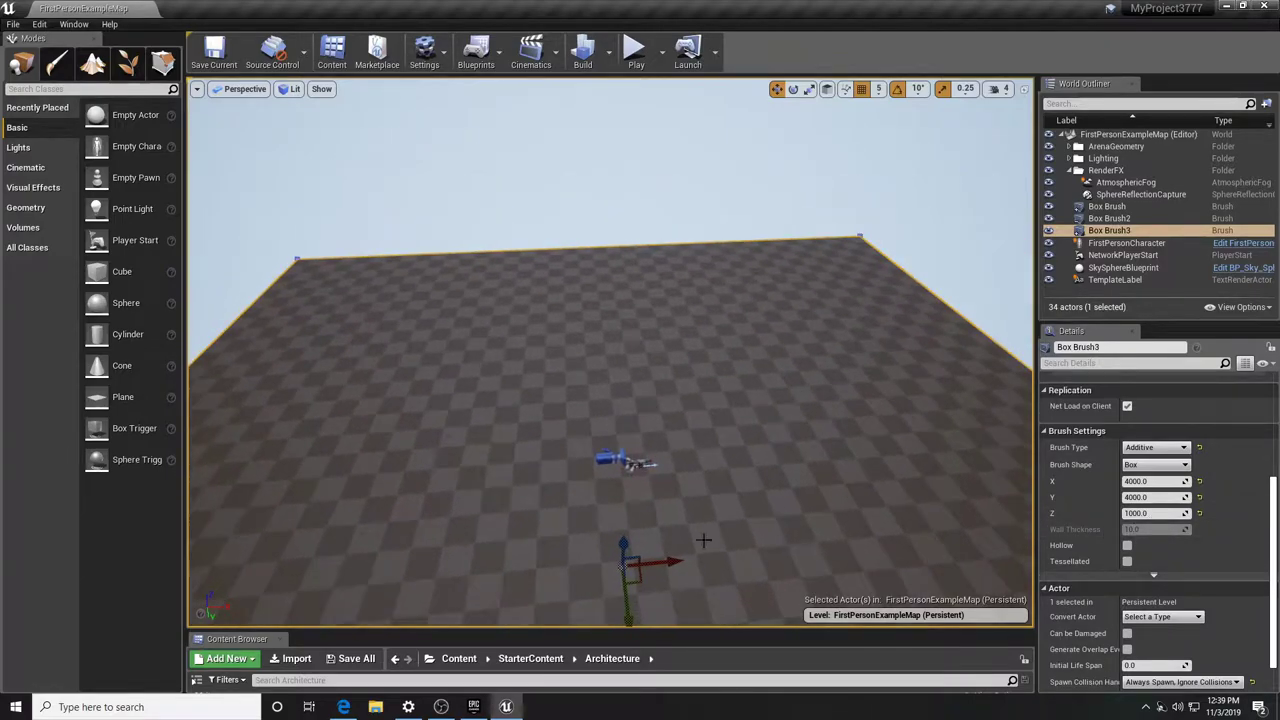
right_drag(745, 502, 740, 463)
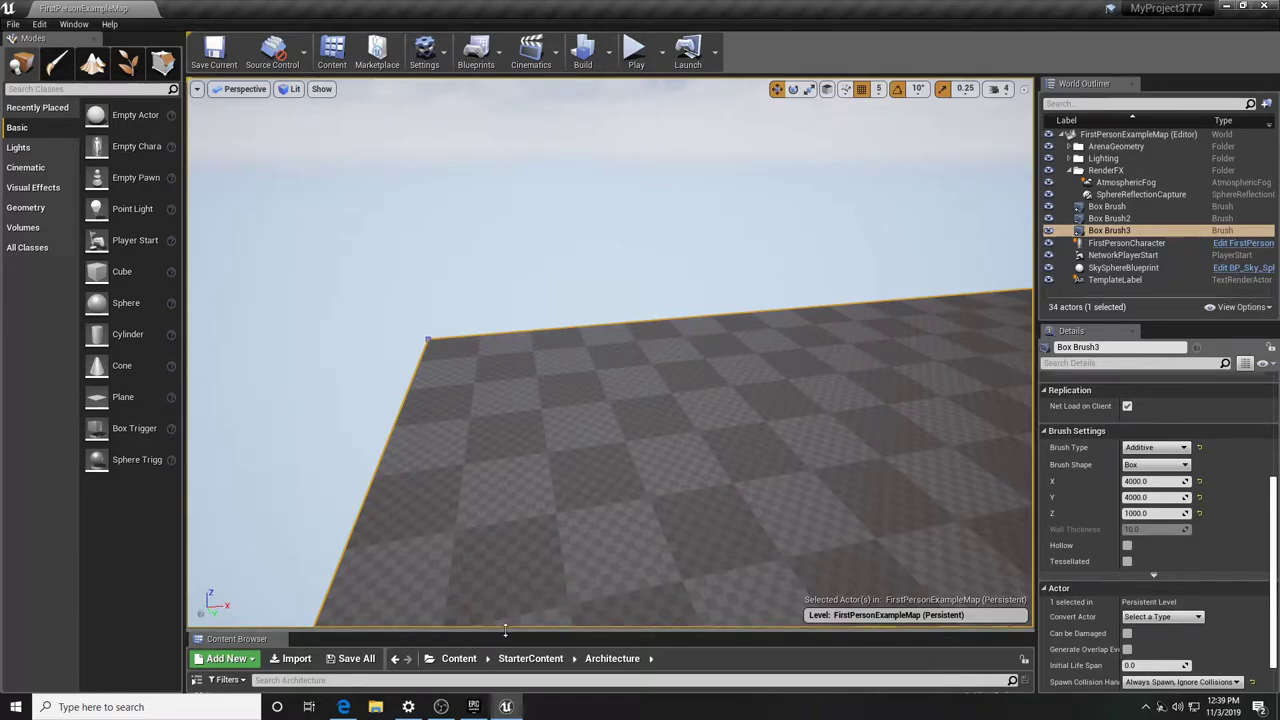
Enlarge the Content Browser and open the Architecture folder inside StarterContent
drag(505, 627, 506, 462)
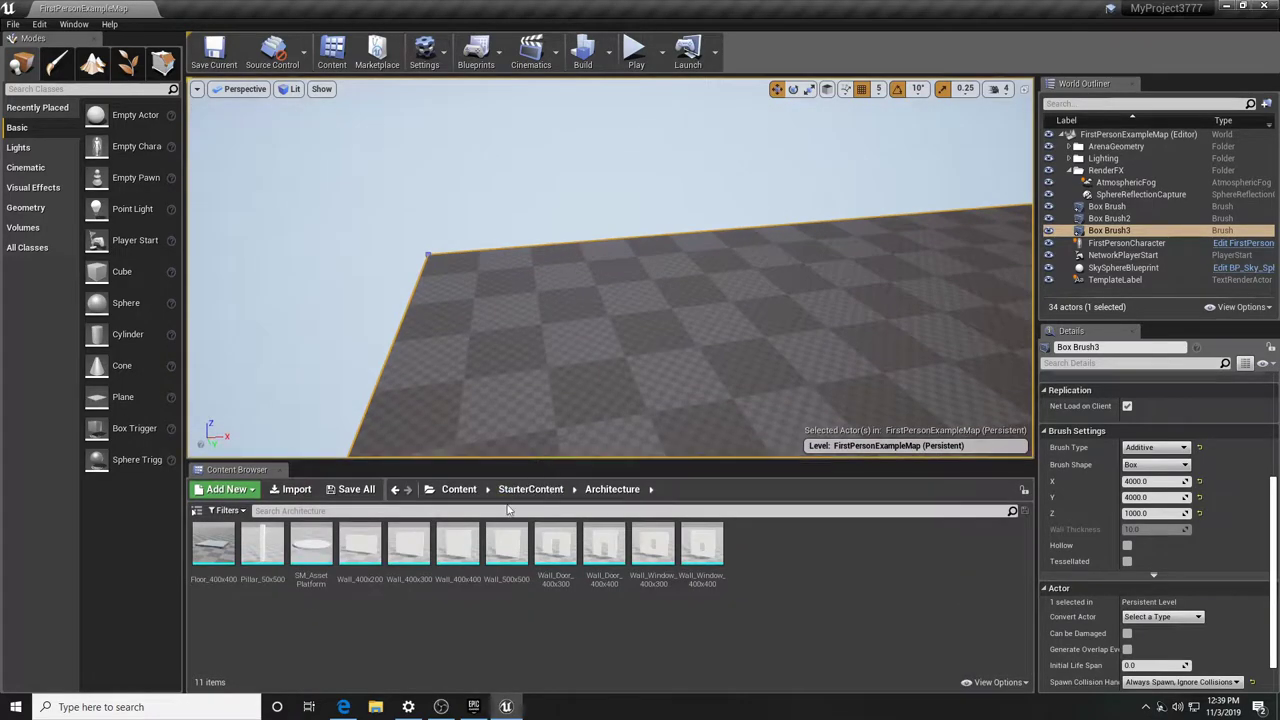
click(445, 489)
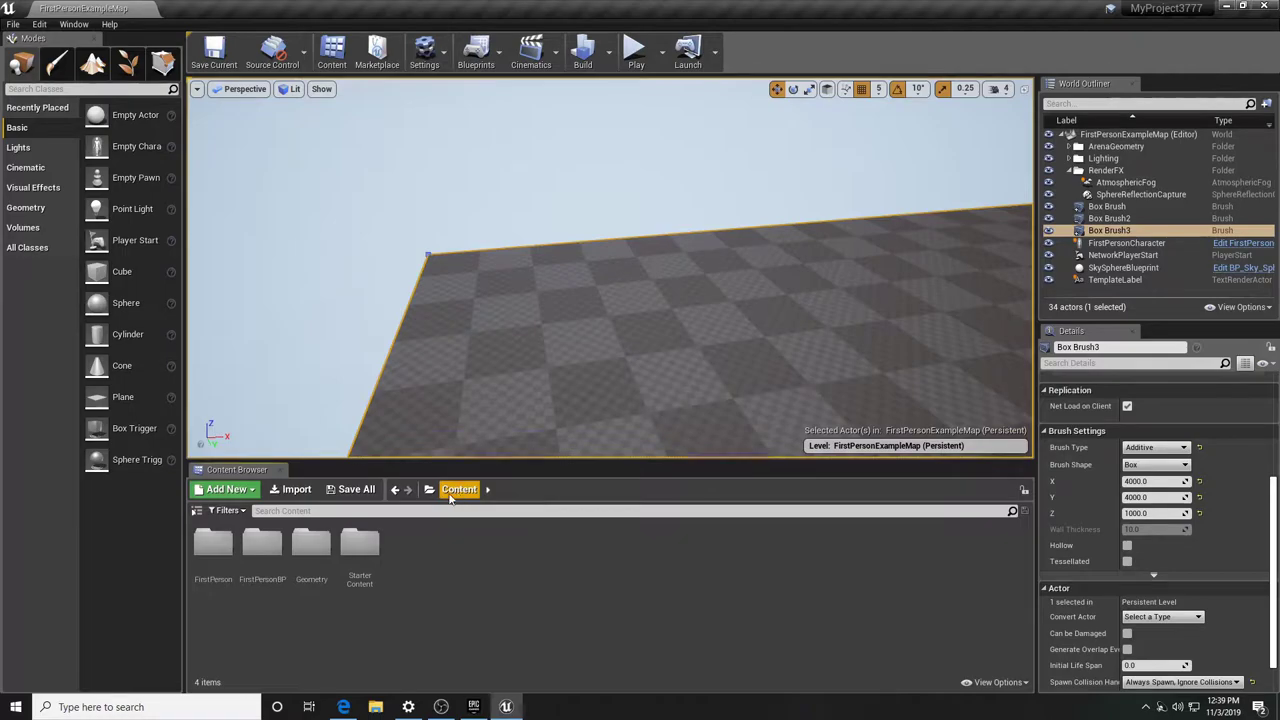
double_click(367, 553)
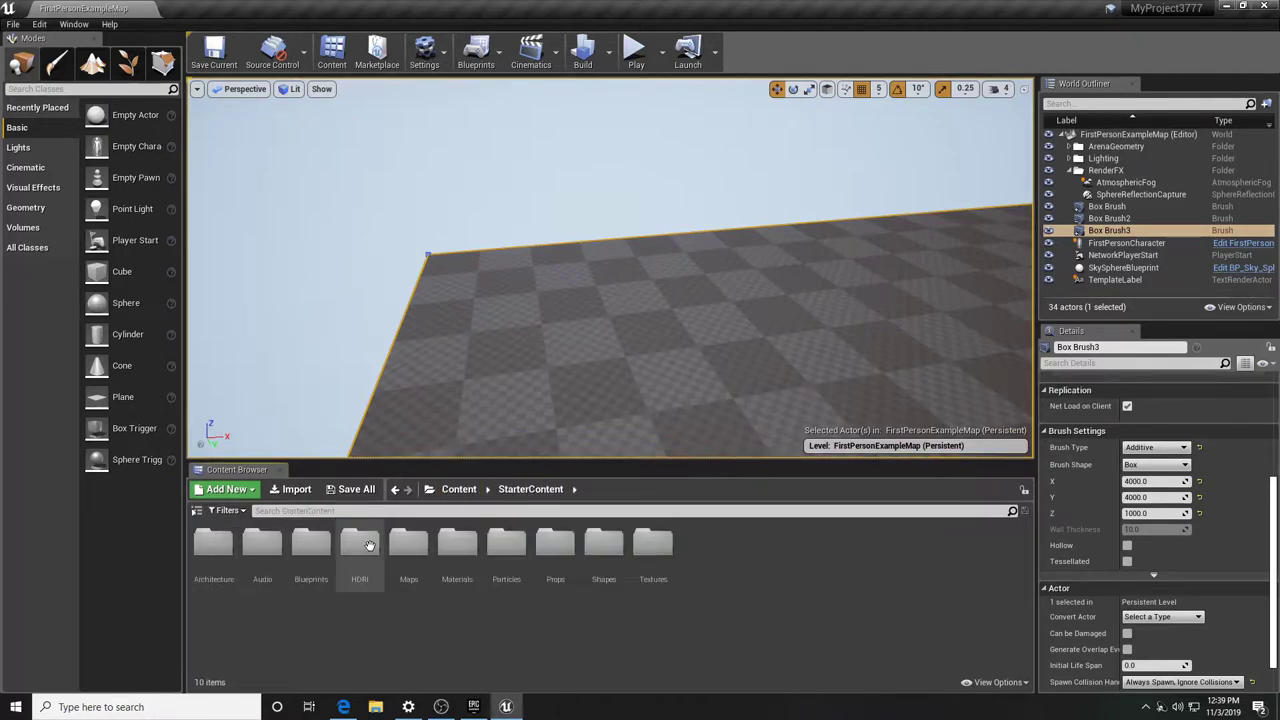
double_click(231, 557)
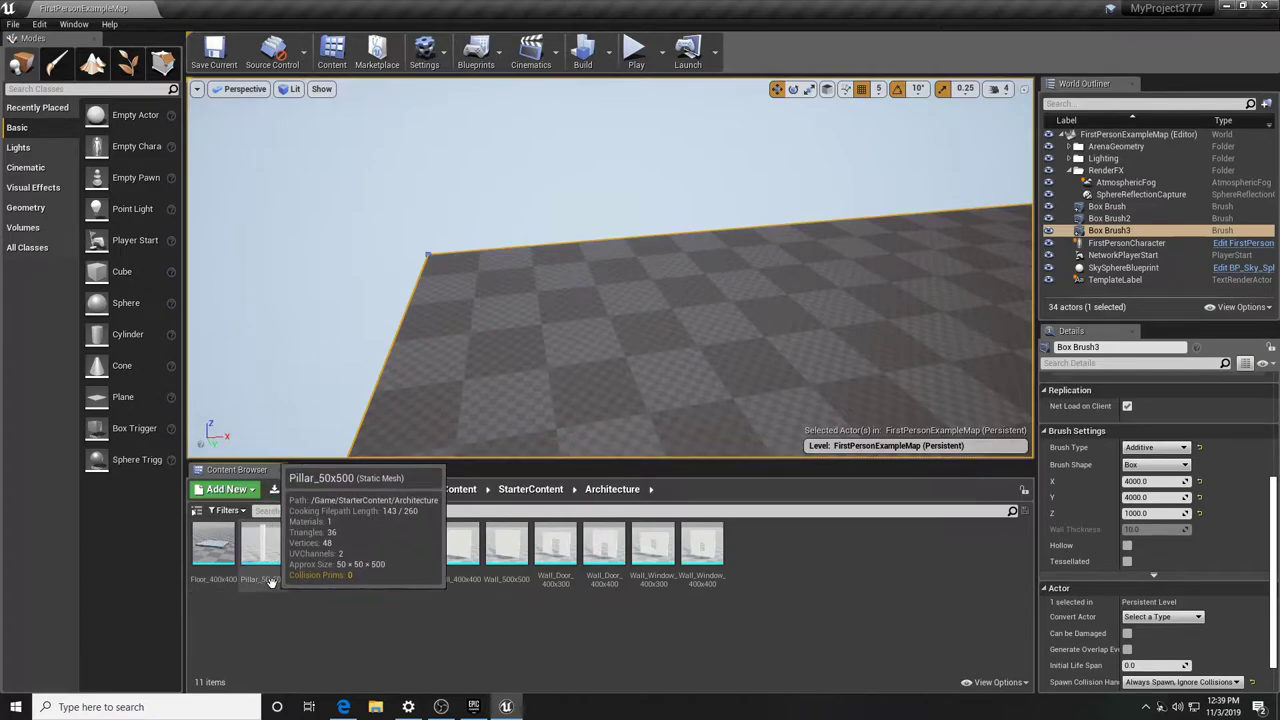
Place the Pillar_50x500, Wall_500x500 and Wall_Door_400x400 meshes side by side on the checkered floor
click(270, 548)
drag(270, 548, 537, 366)
drag(507, 548, 630, 373)
right_drag(630, 373, 735, 368)
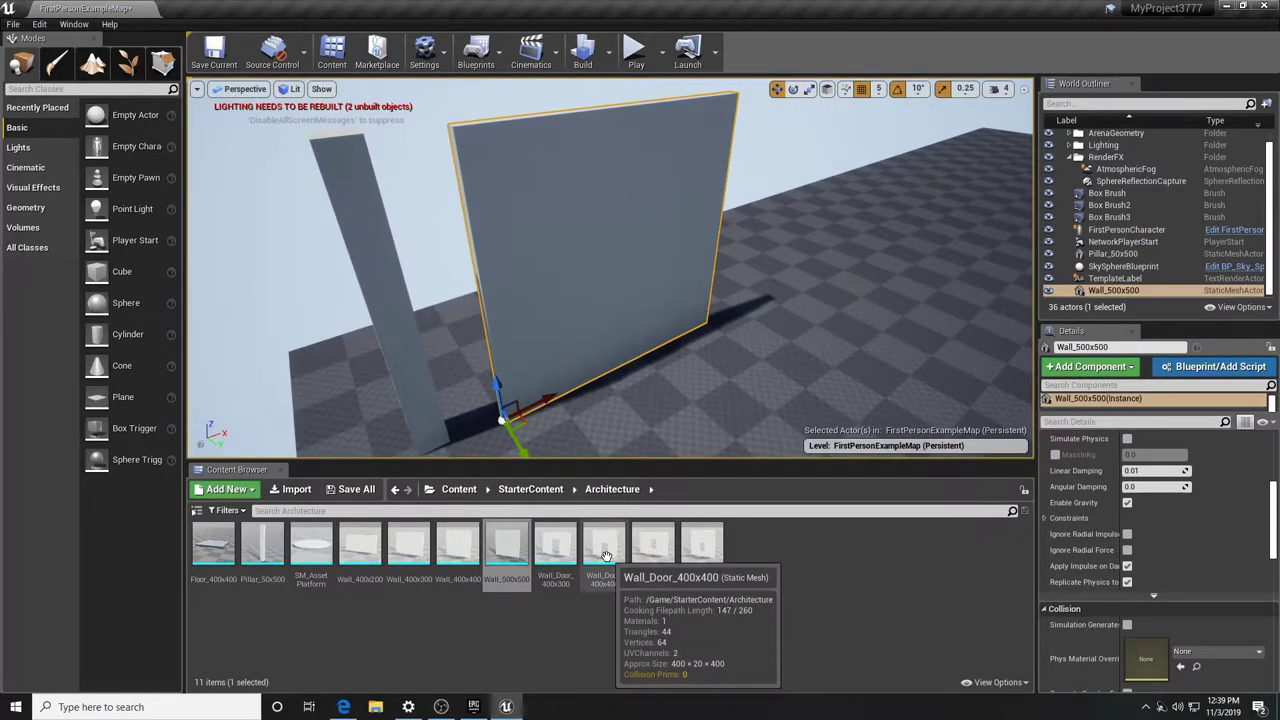
drag(605, 555, 780, 345)
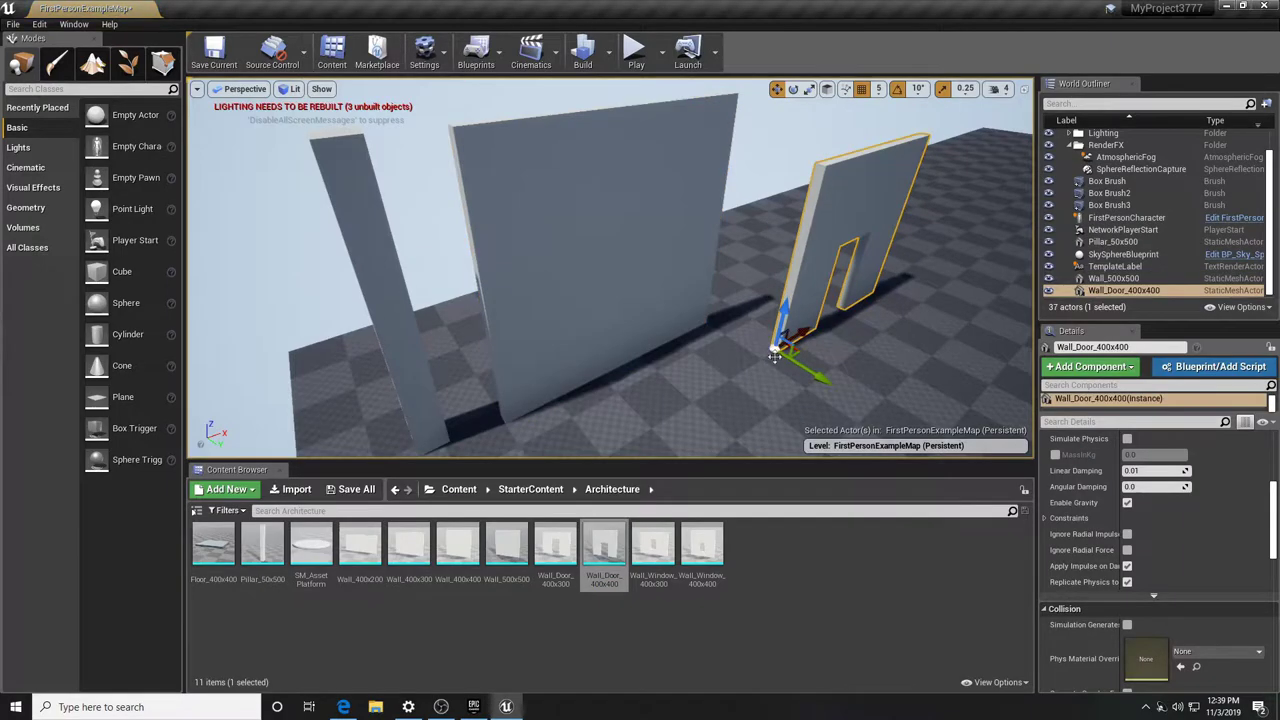
Delete the solid wall and the pillar from the floor, keeping only the door wall
click(662, 302)
key(Delete)
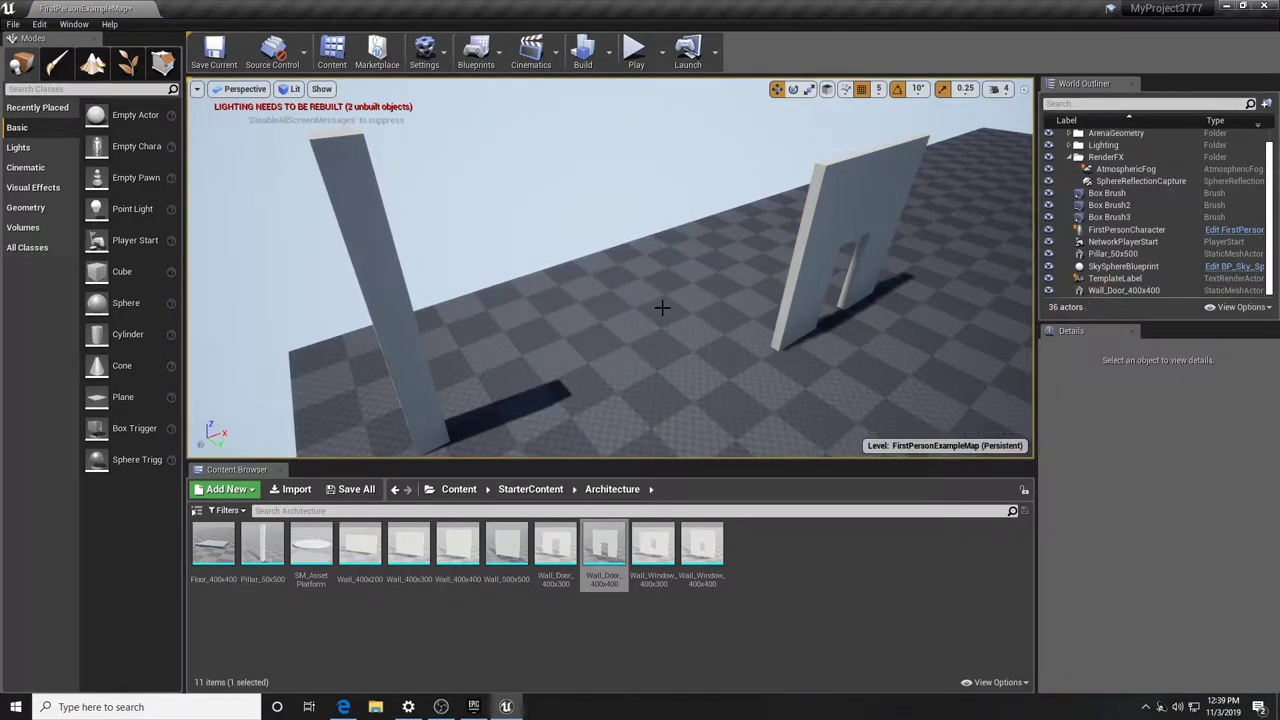
click(414, 399)
key(Delete)
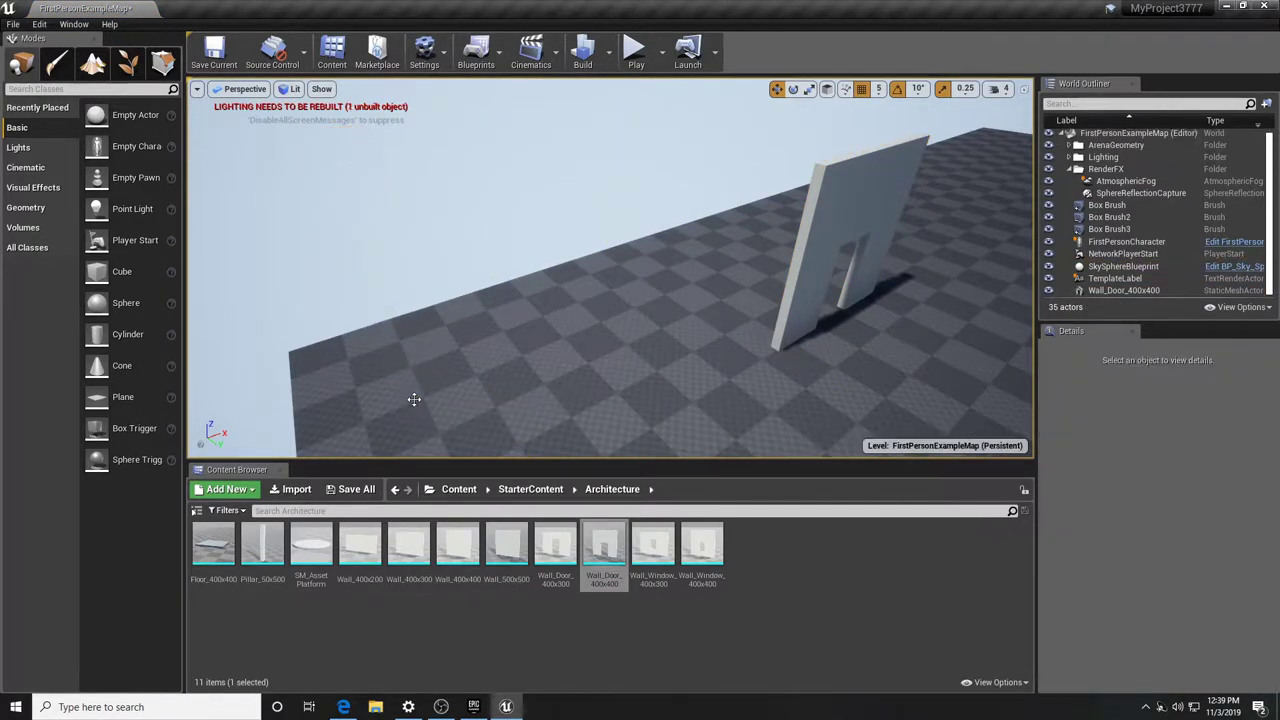
Move the door wall closer to the floor's corner in the four-viewport layout and frame it in the maximized perspective view
click(829, 245)
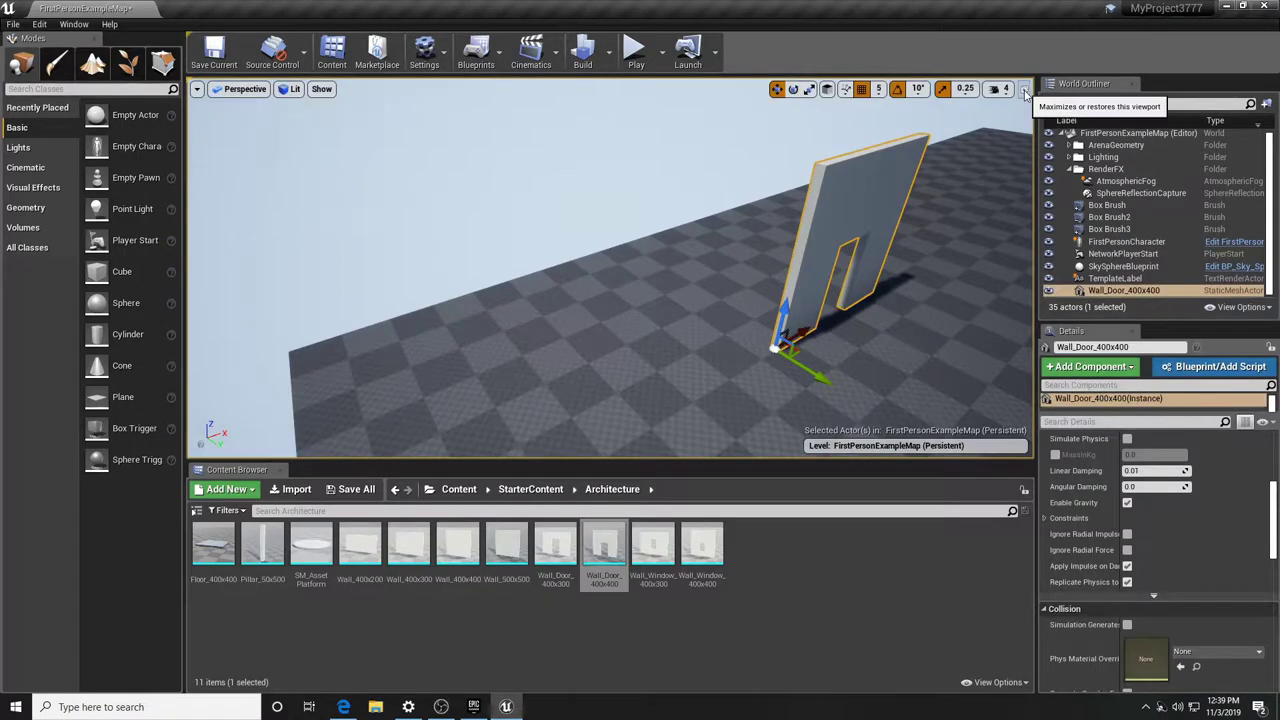
click(1024, 88)
scroll(840, 234, down, 5)
right_drag(848, 426, 858, 364)
scroll(843, 361, up, 3)
scroll(955, 395, down, 4)
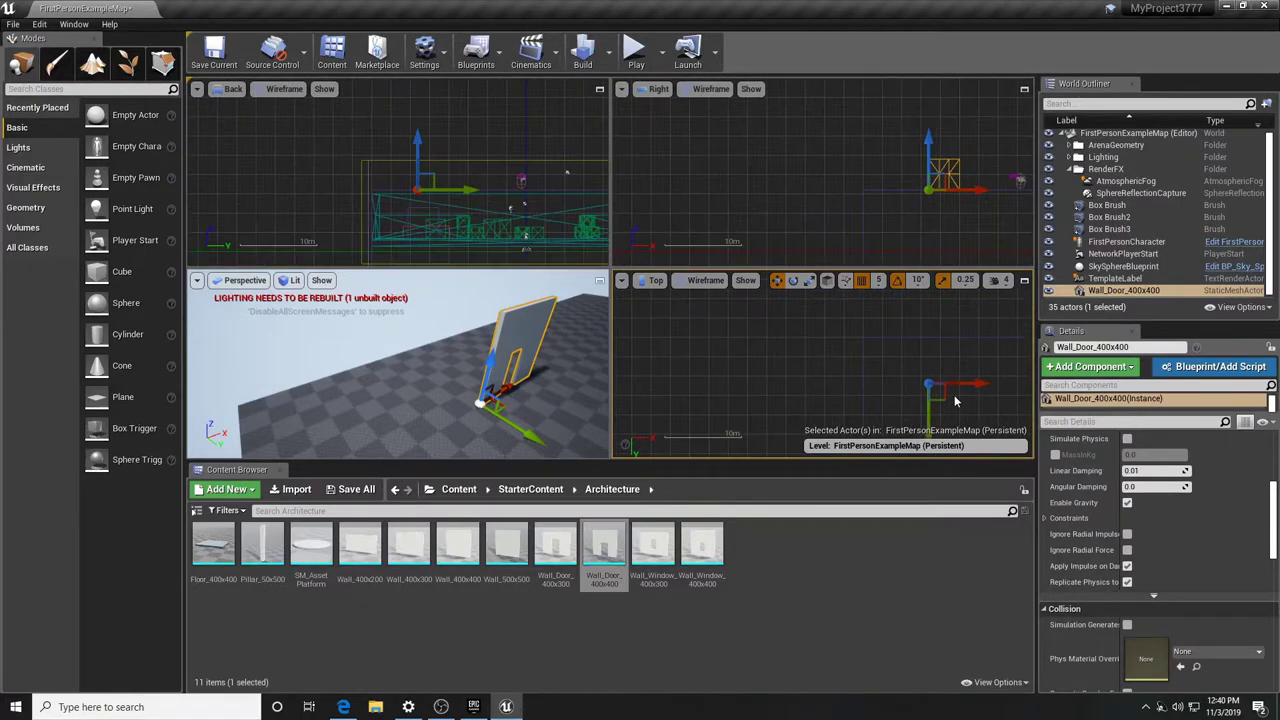
drag(947, 383, 877, 417)
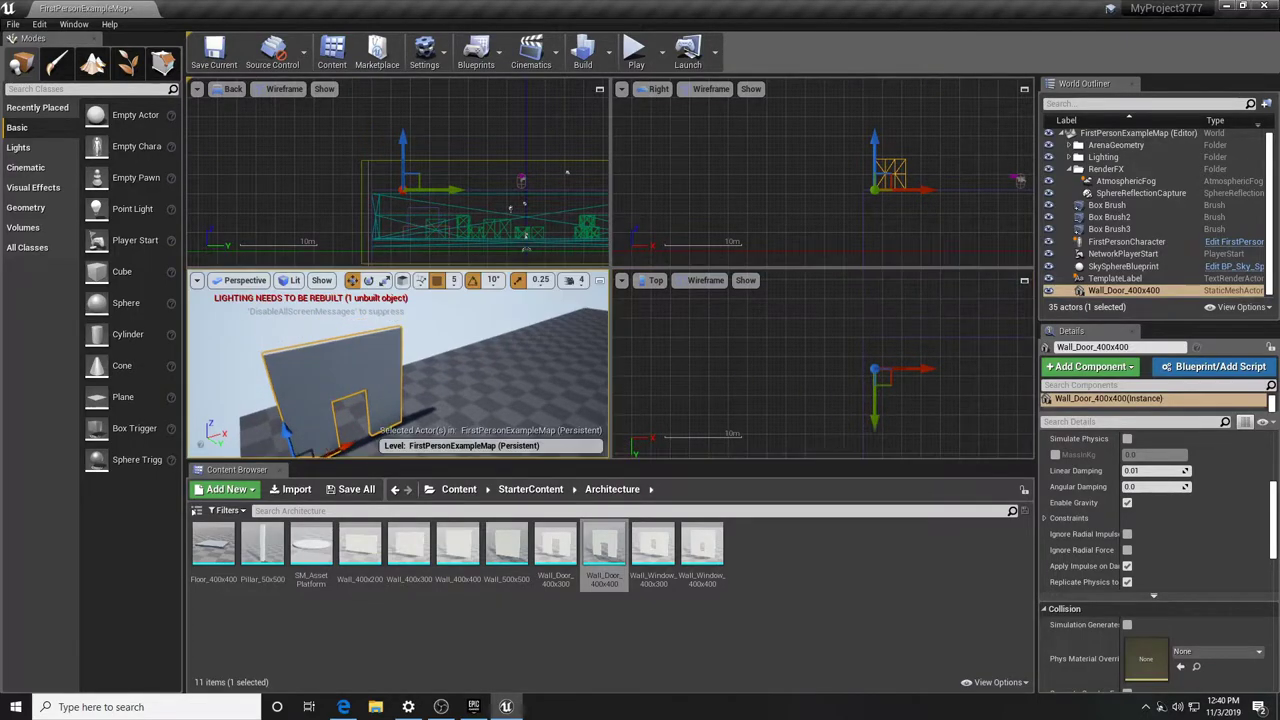
click(599, 281)
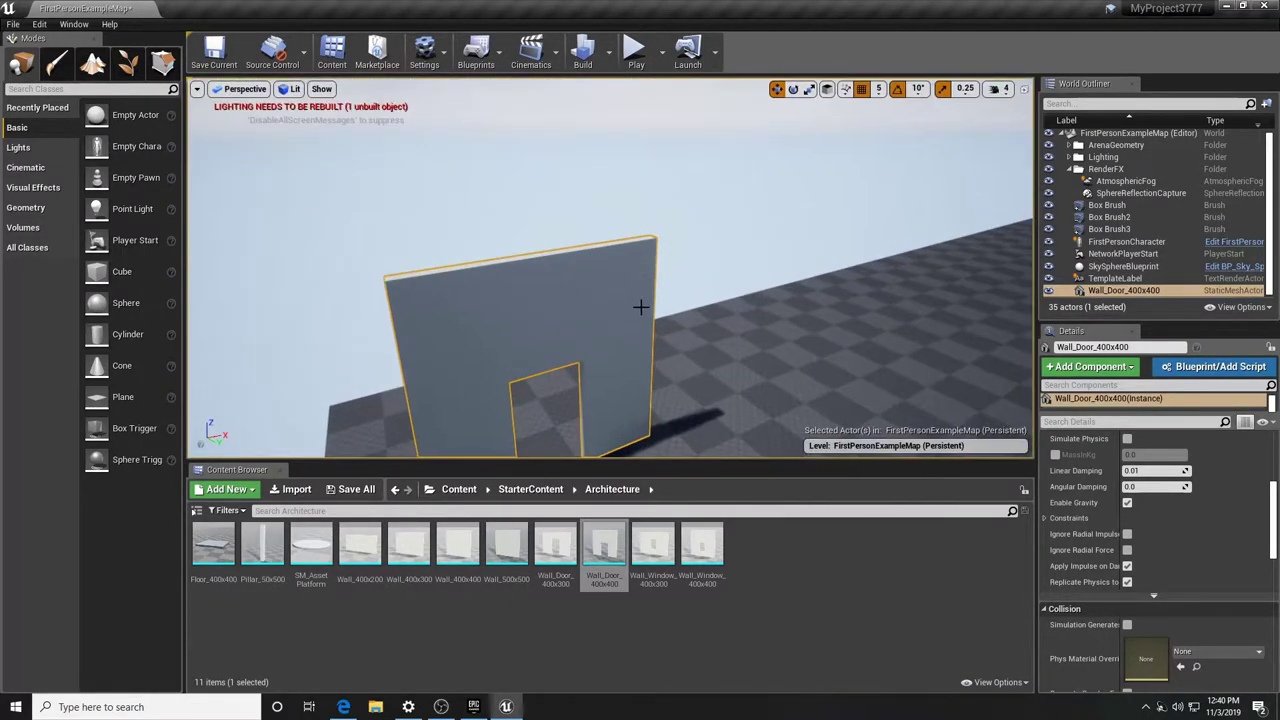
key(f)
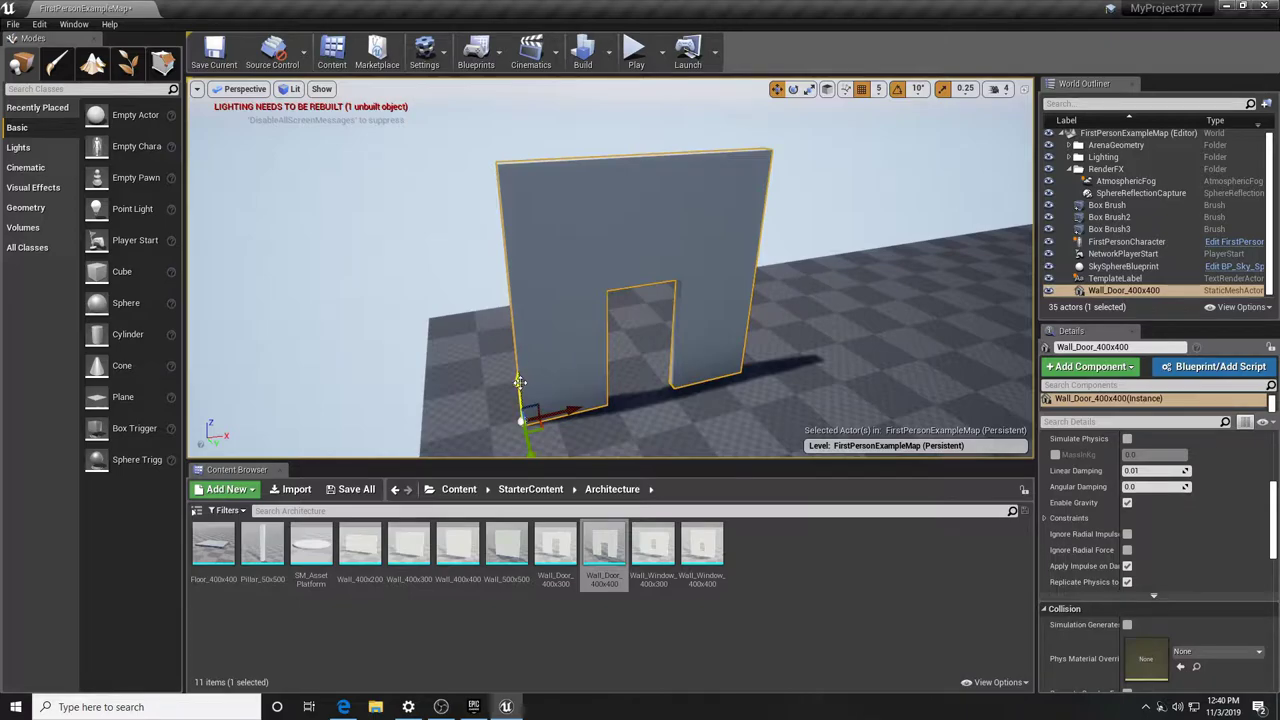
Delete the Wall_Door_400x400 mesh from the floor and save the level
drag(519, 381, 518, 324)
key(Delete)
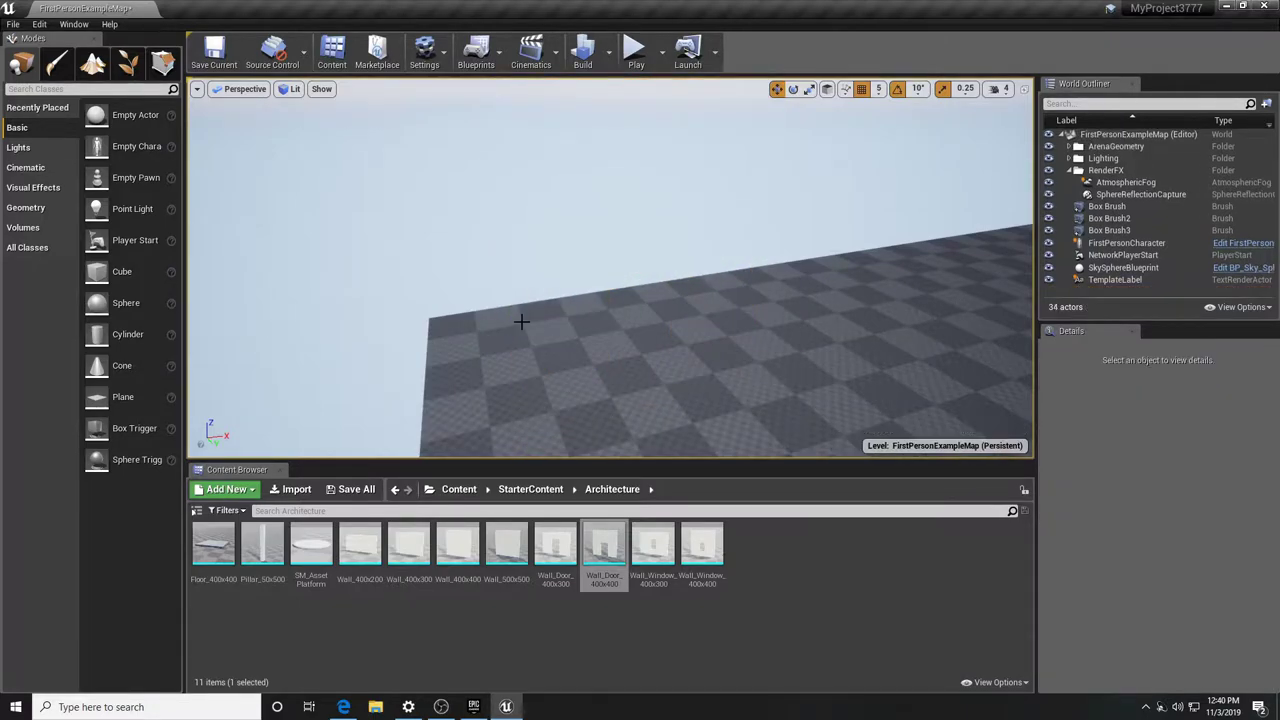
key(ctrl+s)
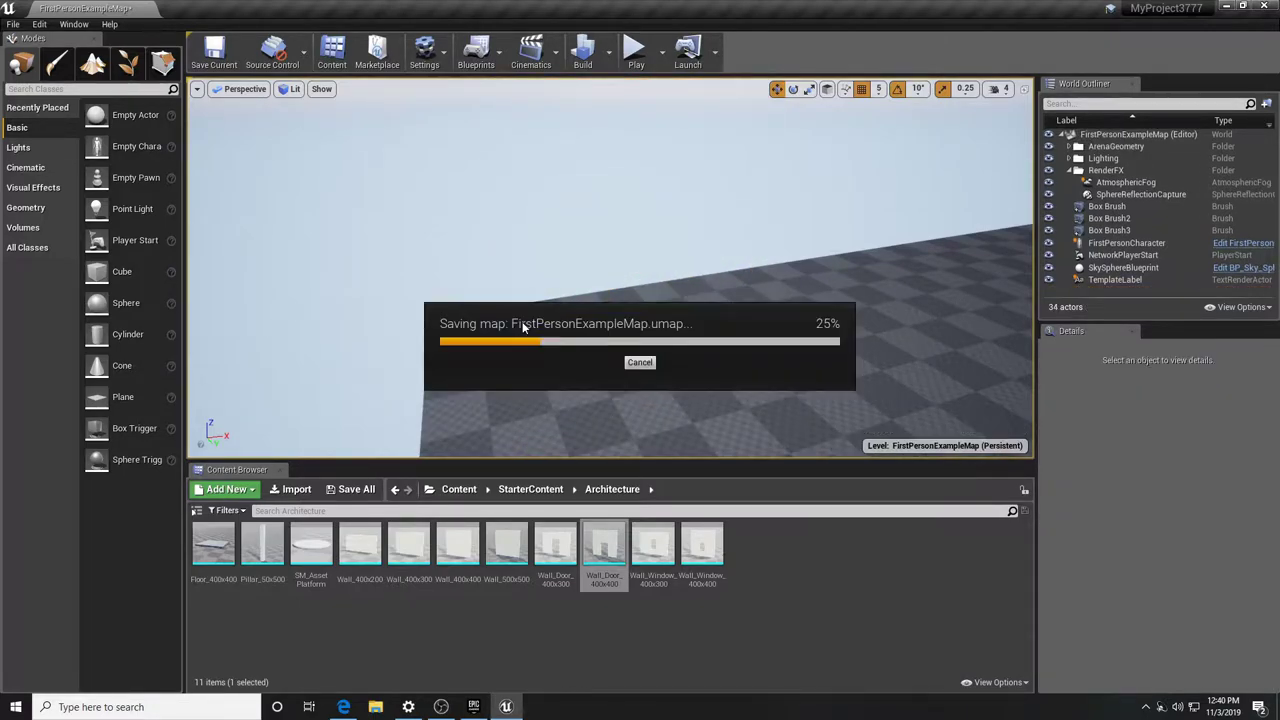
Undo the deletion of the door wall
key(ctrl+z)
key(ctrl+z)
key(ctrl+z)
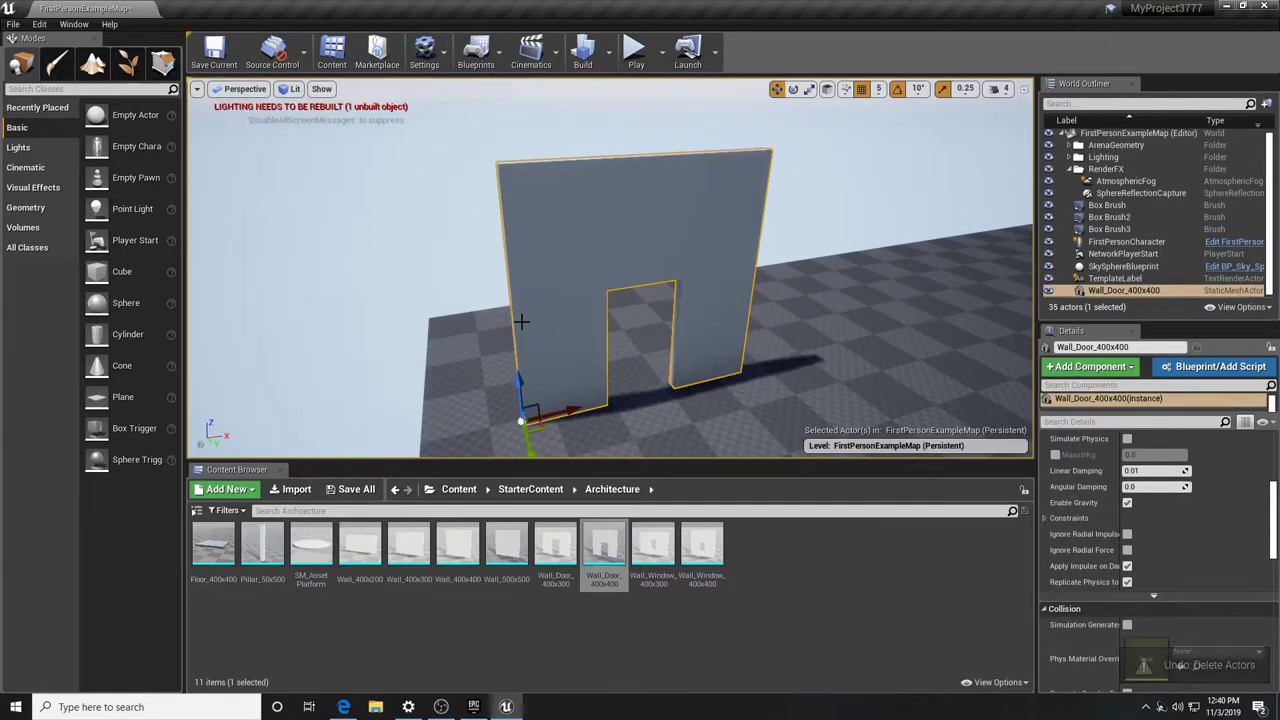
Shrink the Content Browser to enlarge the viewport and show only the Wall_Door_400x400 actor, hiding everything else in the level
right_drag(521, 321, 554, 316)
drag(588, 463, 582, 534)
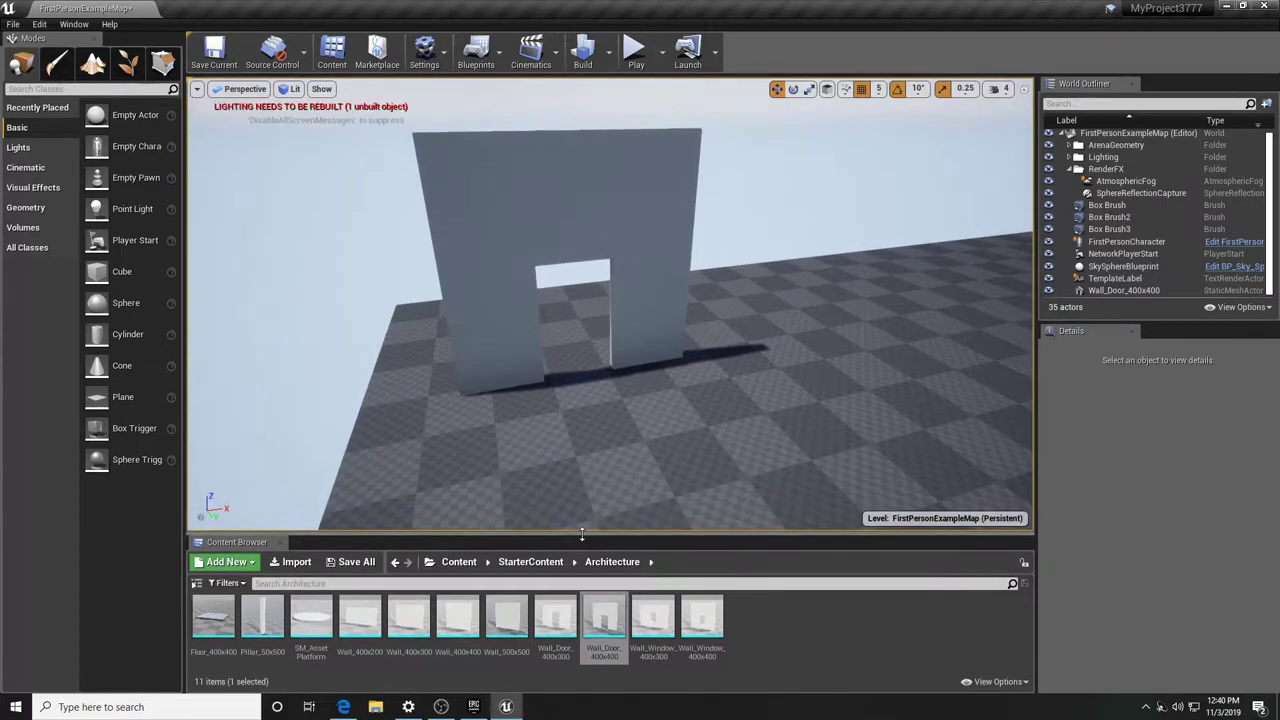
click(650, 342)
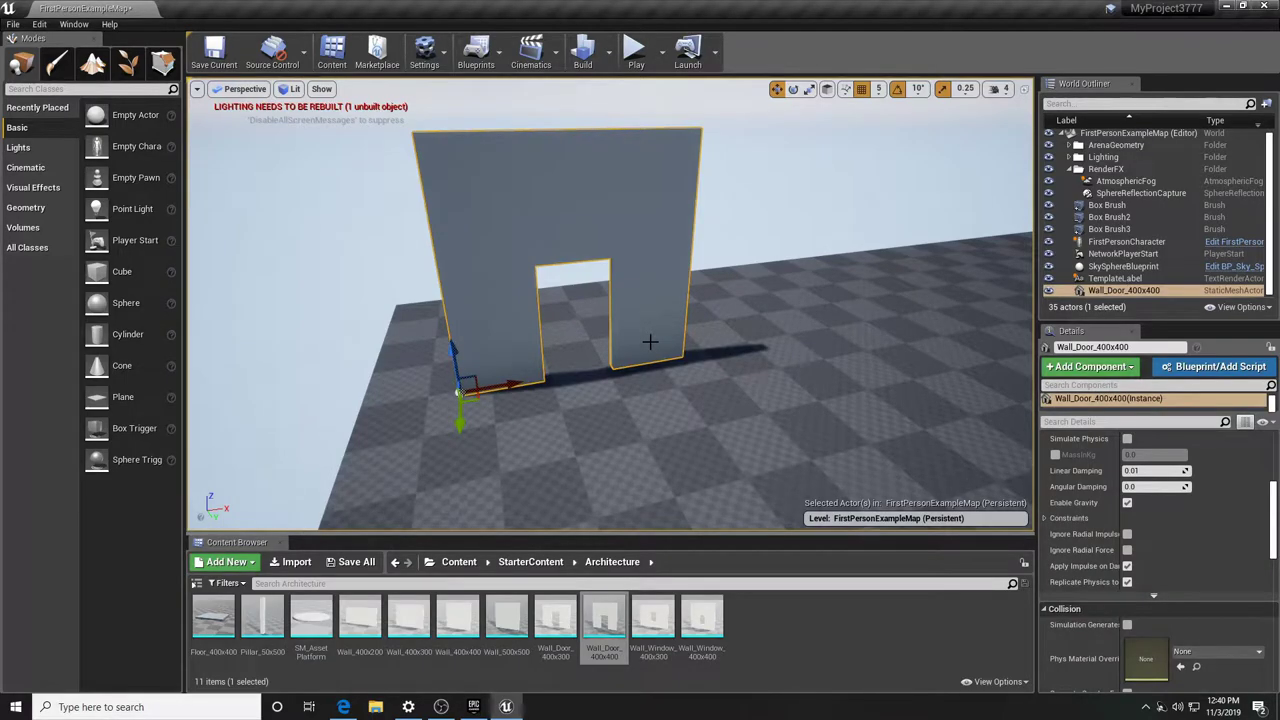
right_click(650, 342)
mouse_move(703, 438)
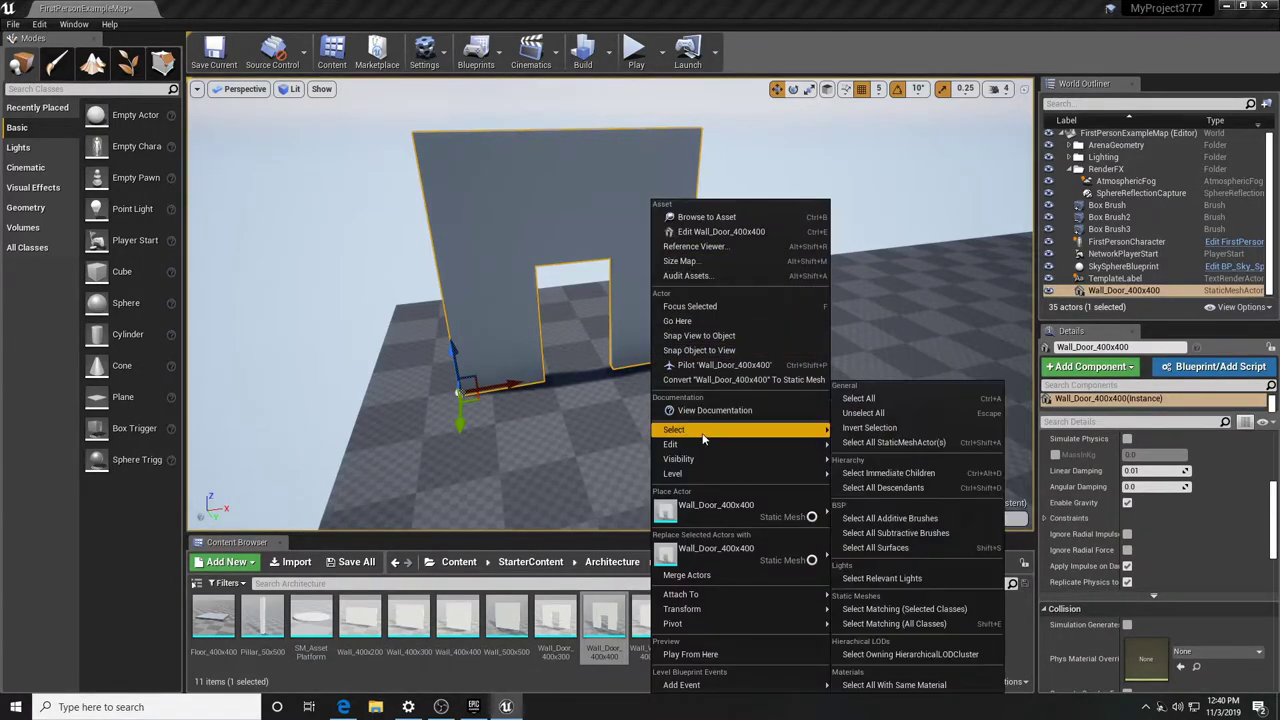
mouse_move(697, 460)
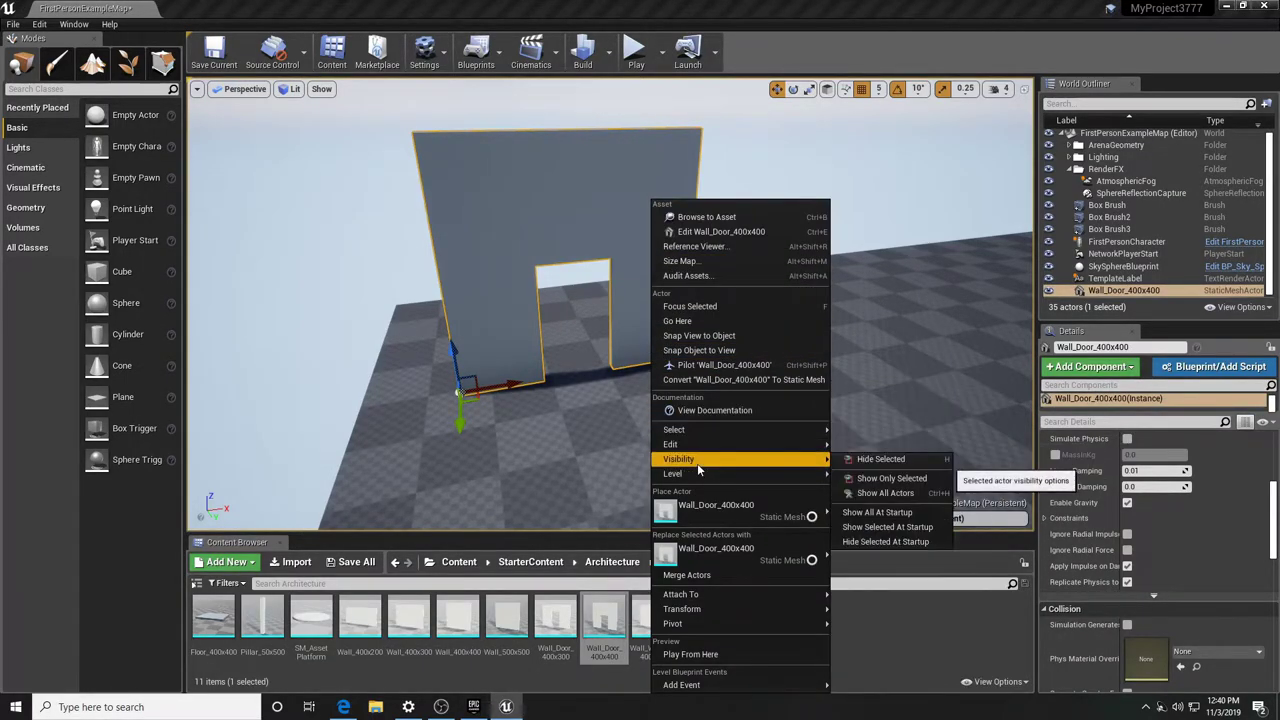
click(906, 484)
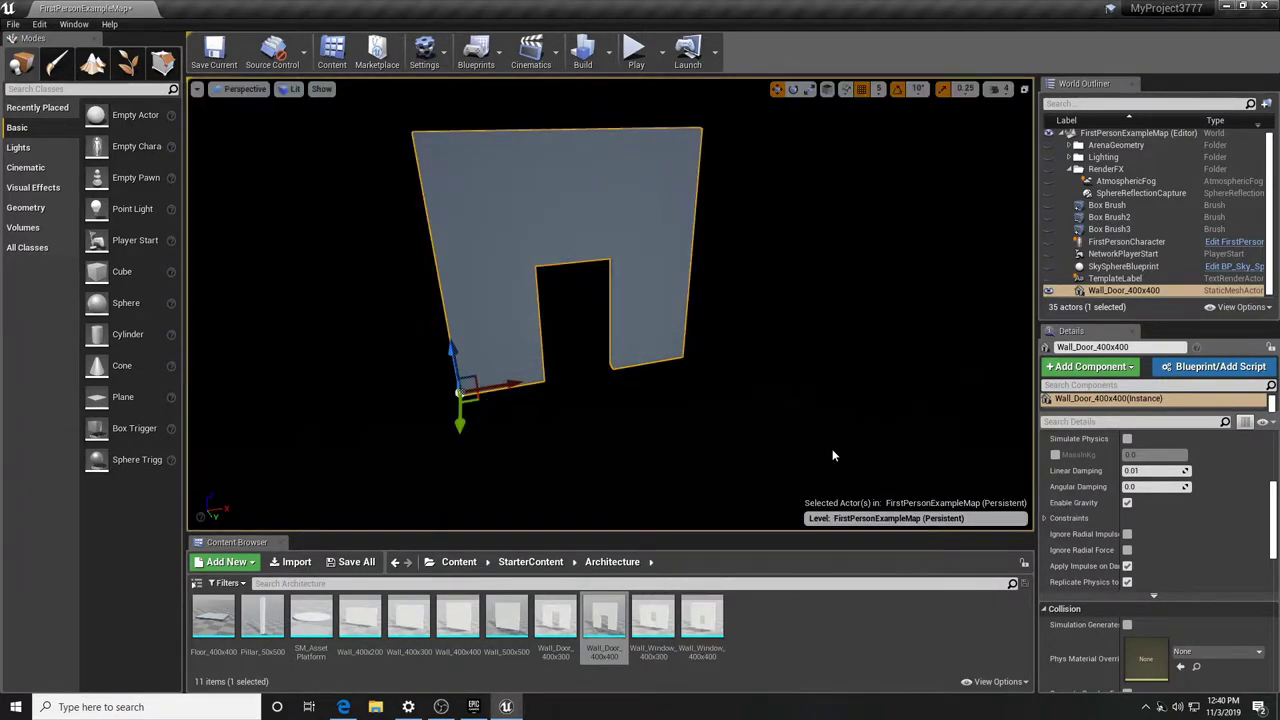
click(730, 414)
right_drag(730, 414, 708, 320)
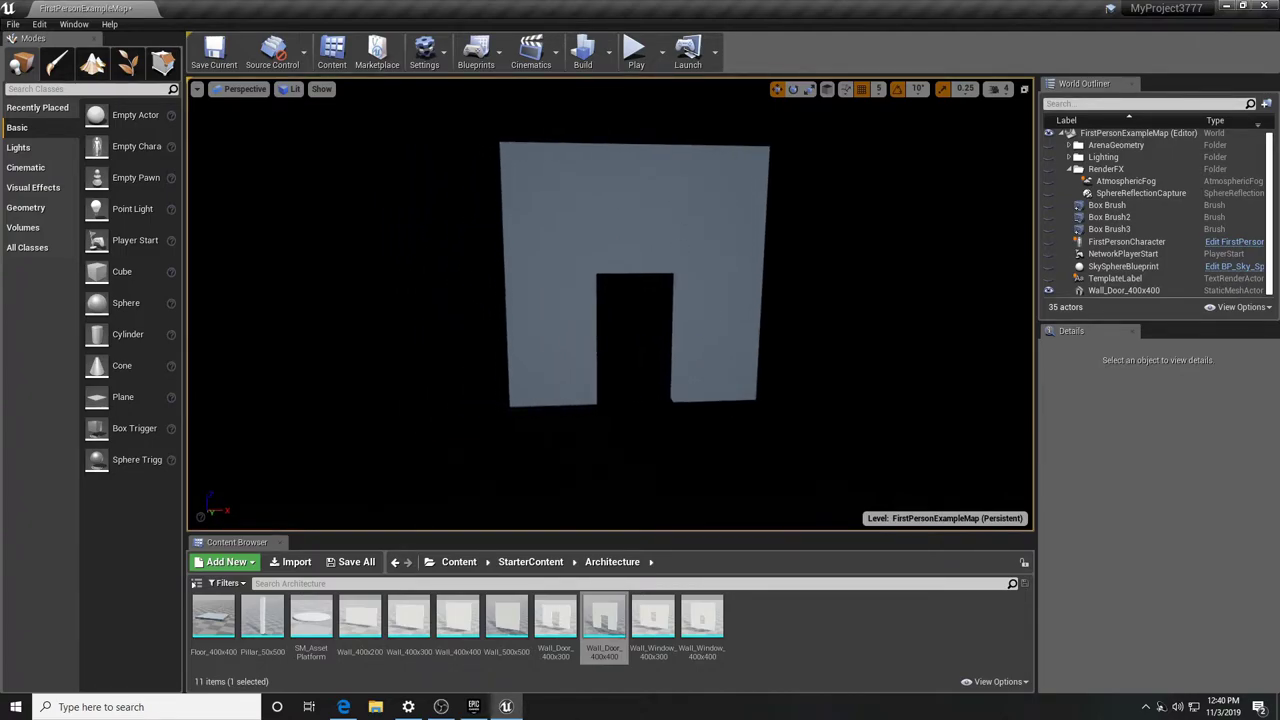
Examine the door wall's outline and doorway against the grid in a maximized Right wireframe view
click(1024, 89)
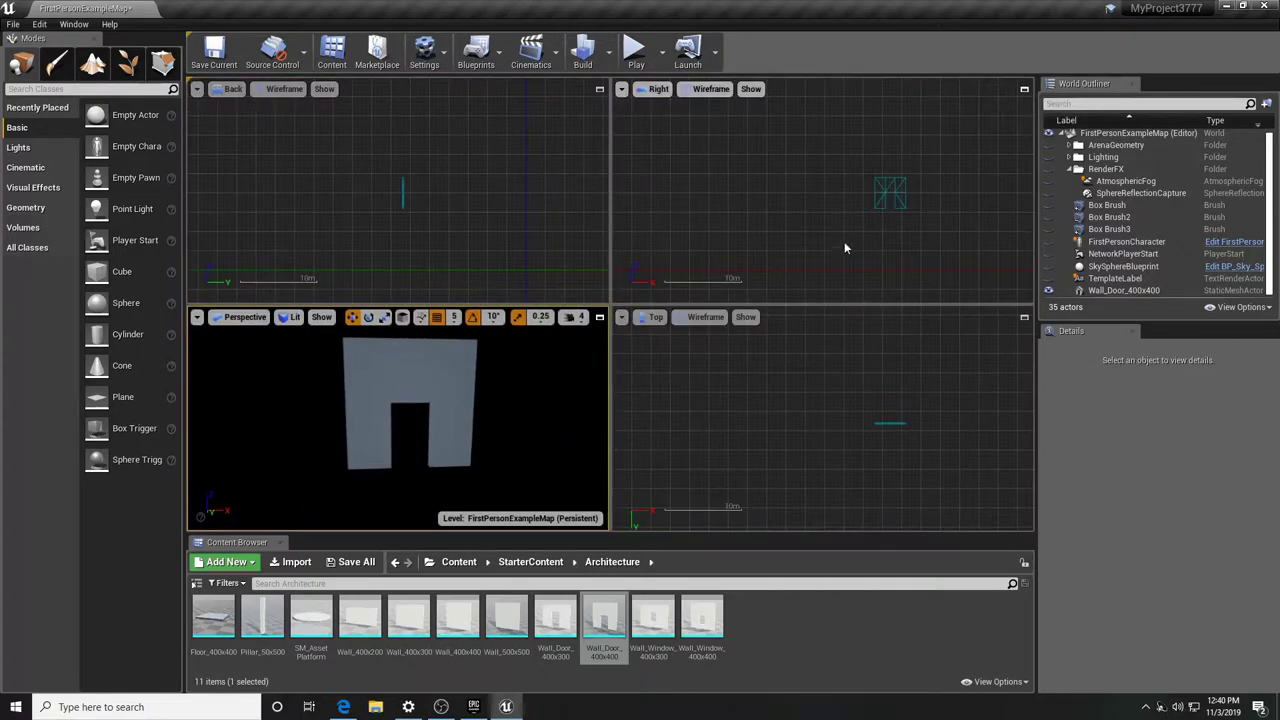
scroll(850, 226, up, 10)
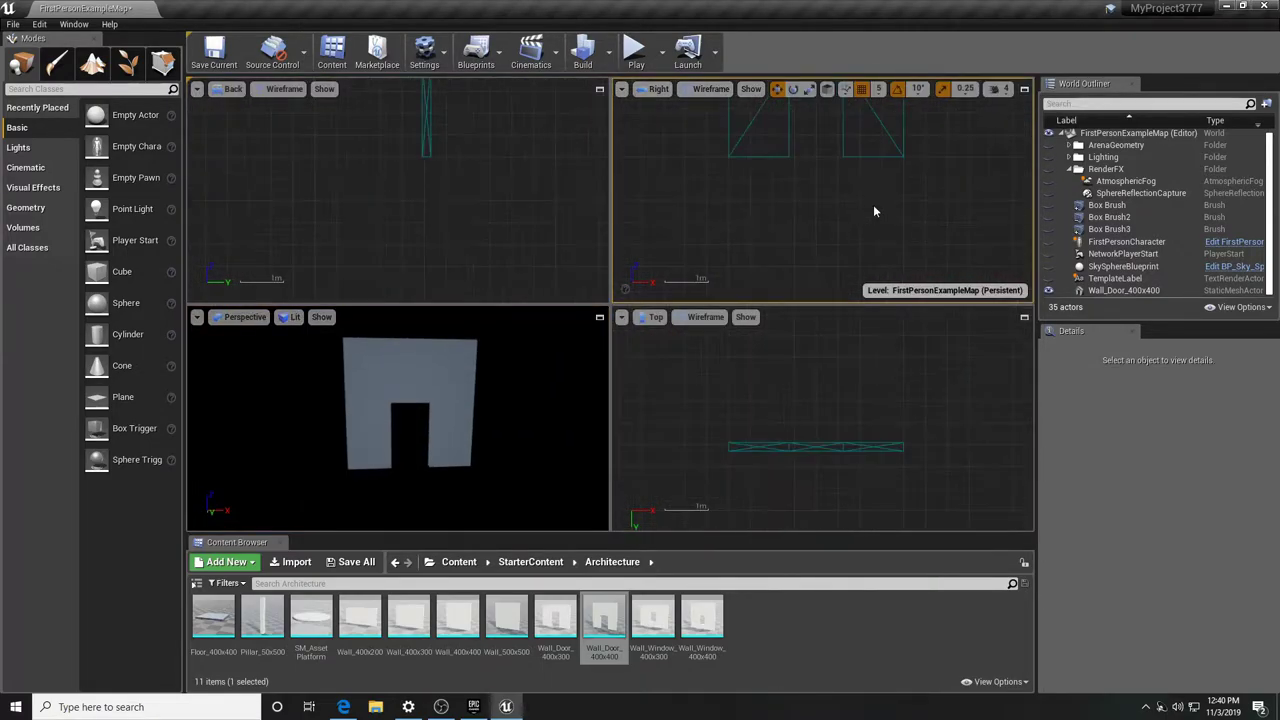
scroll(842, 266, up, 3)
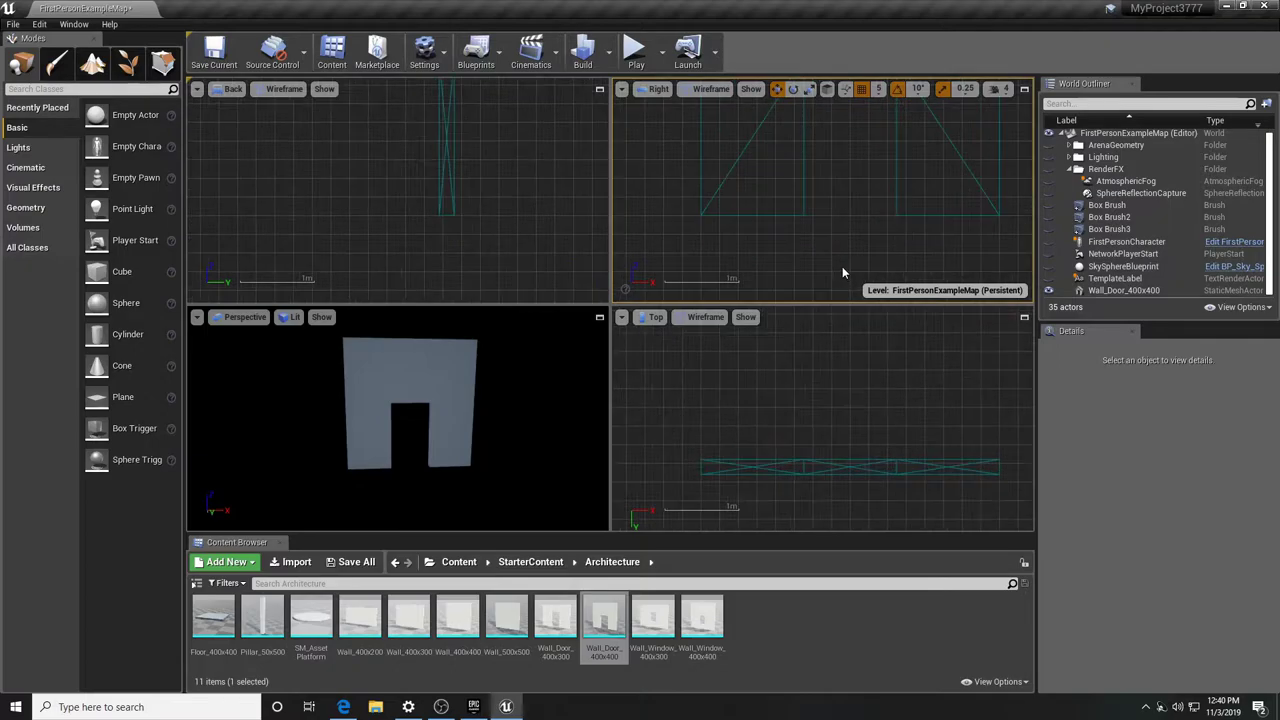
click(1024, 89)
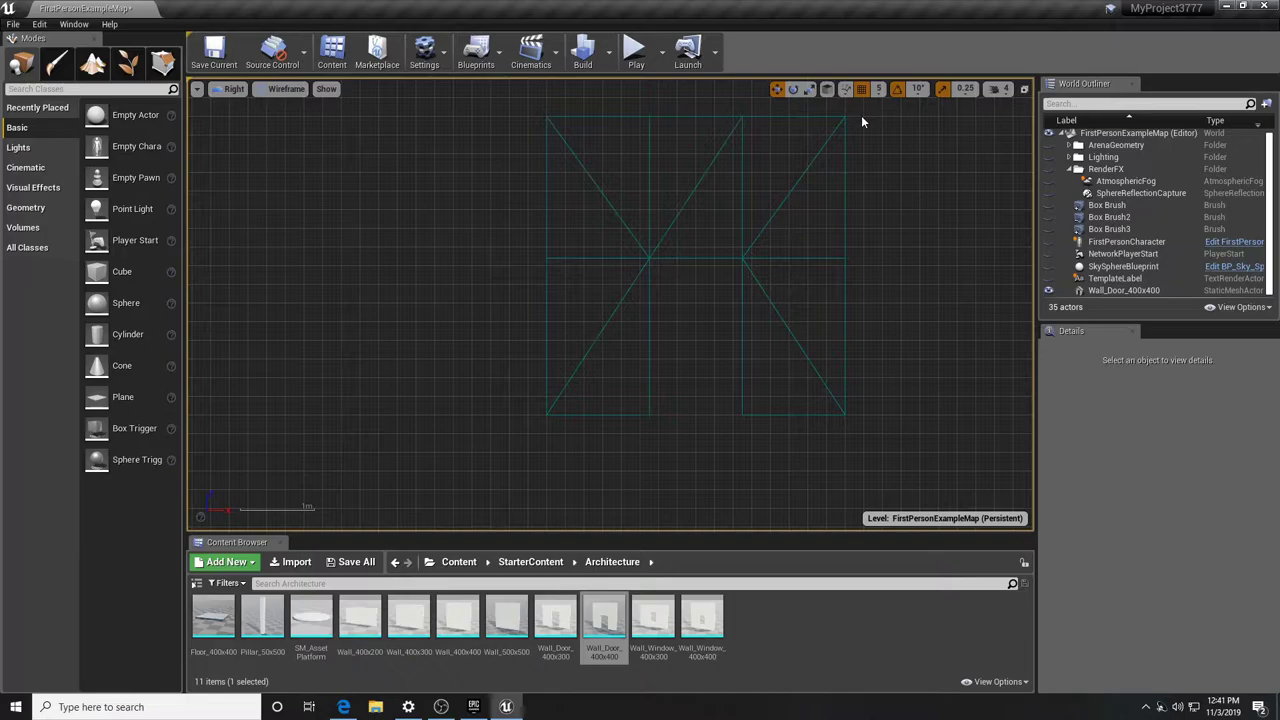
middle_drag(864, 117, 865, 418)
middle_drag(741, 421, 845, 428)
right_drag(947, 293, 851, 307)
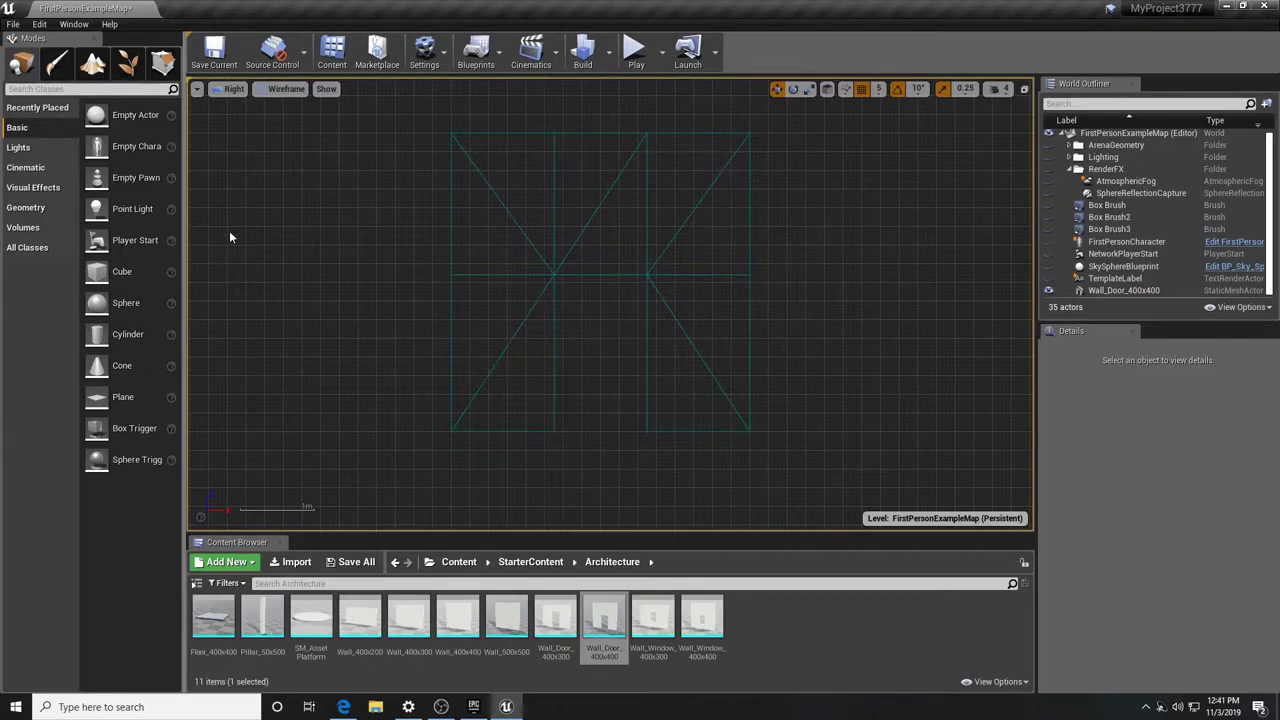
Add a 200 x 200 x 200 Box geometry brush beside the door wall, align its base with the wall's and restore the four-viewport layout
click(30, 209)
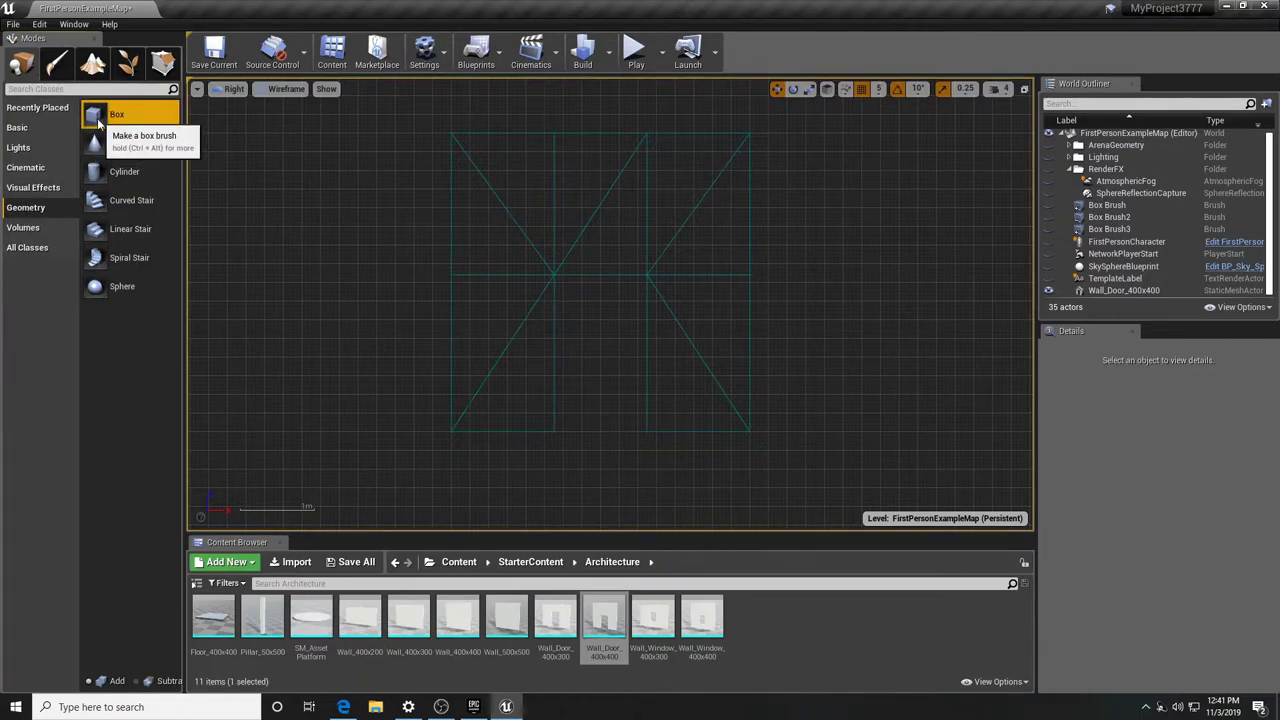
drag(98, 121, 572, 226)
drag(813, 354, 846, 376)
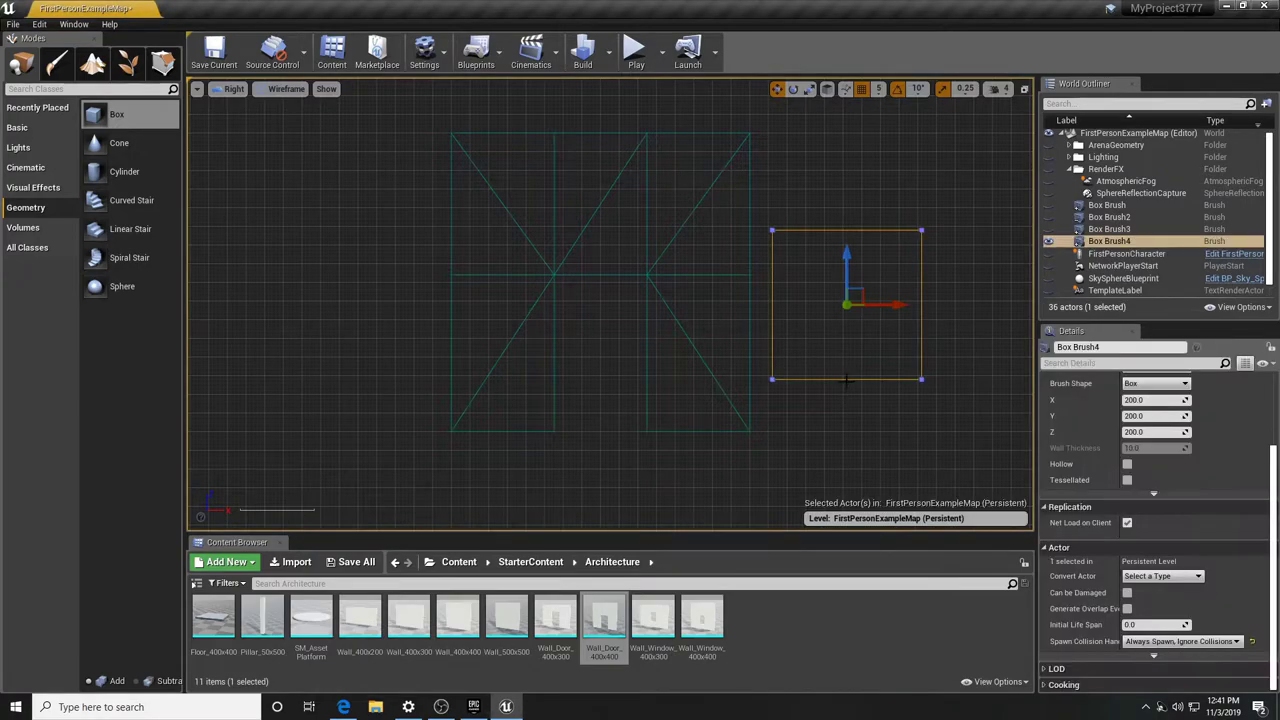
drag(846, 253, 842, 308)
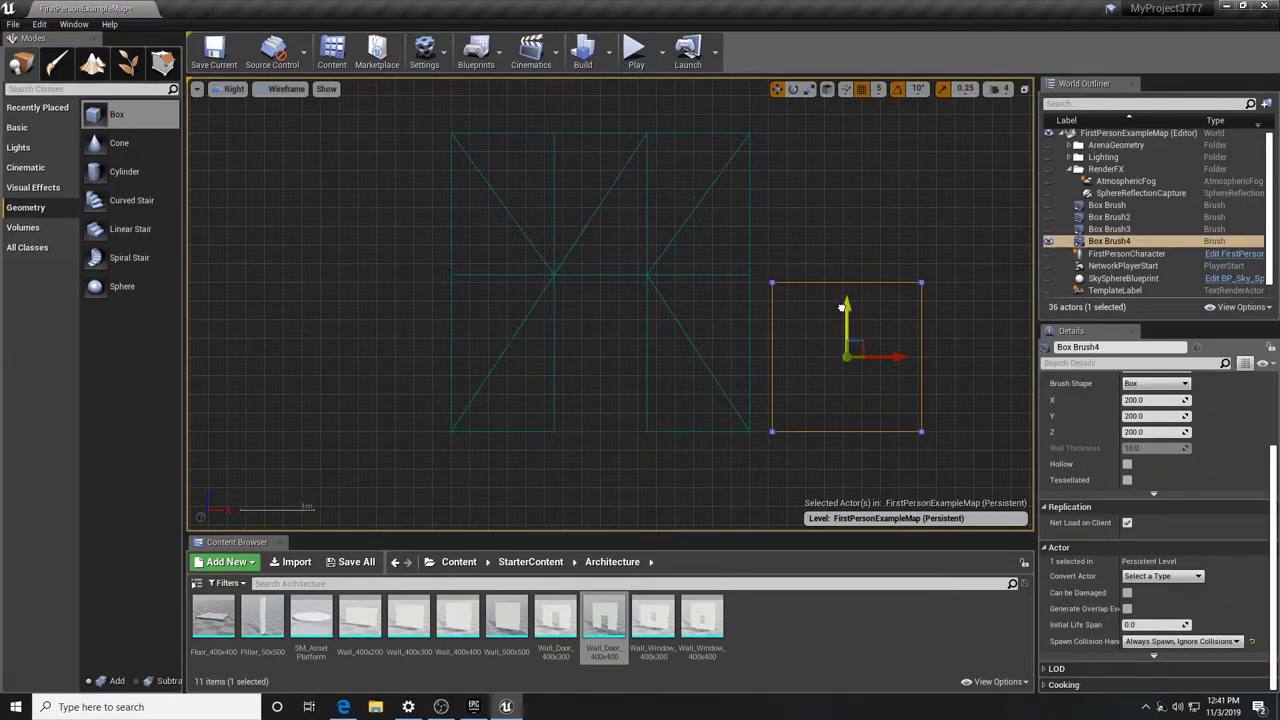
drag(896, 357, 912, 358)
click(1024, 89)
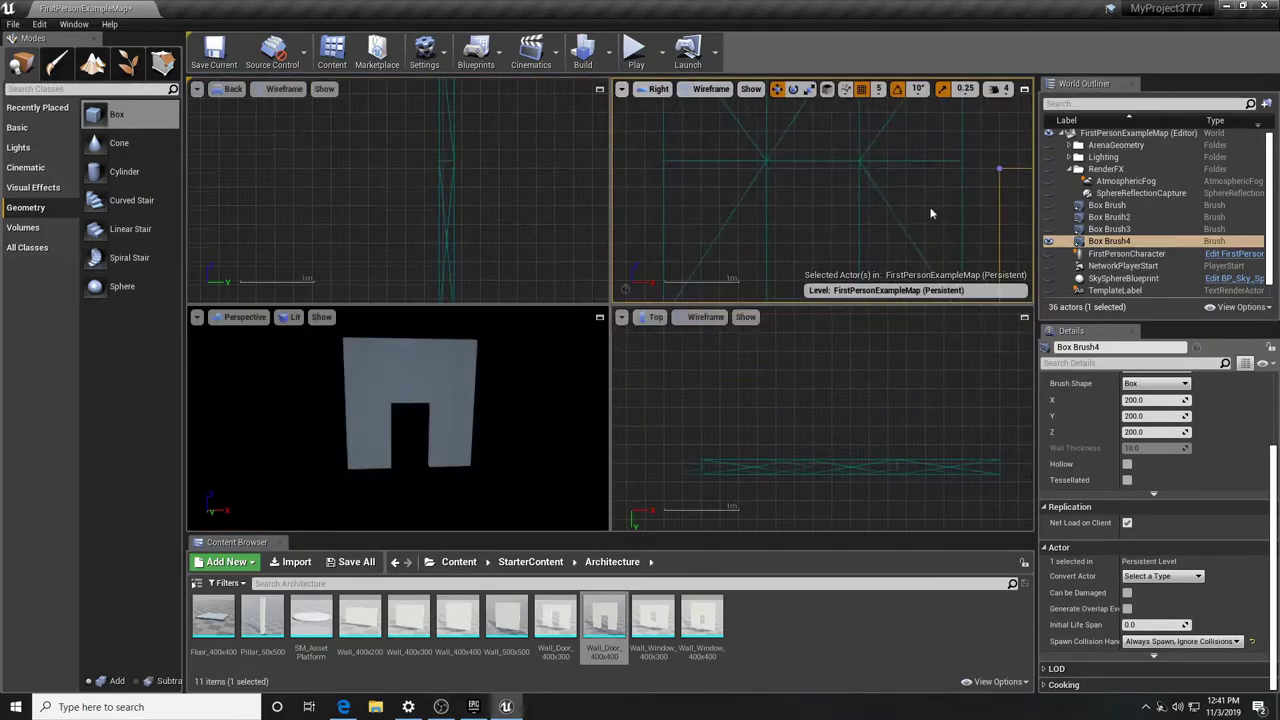
Move the box brush in the Top view so it sits close beside the door wall
scroll(882, 394, down, 10)
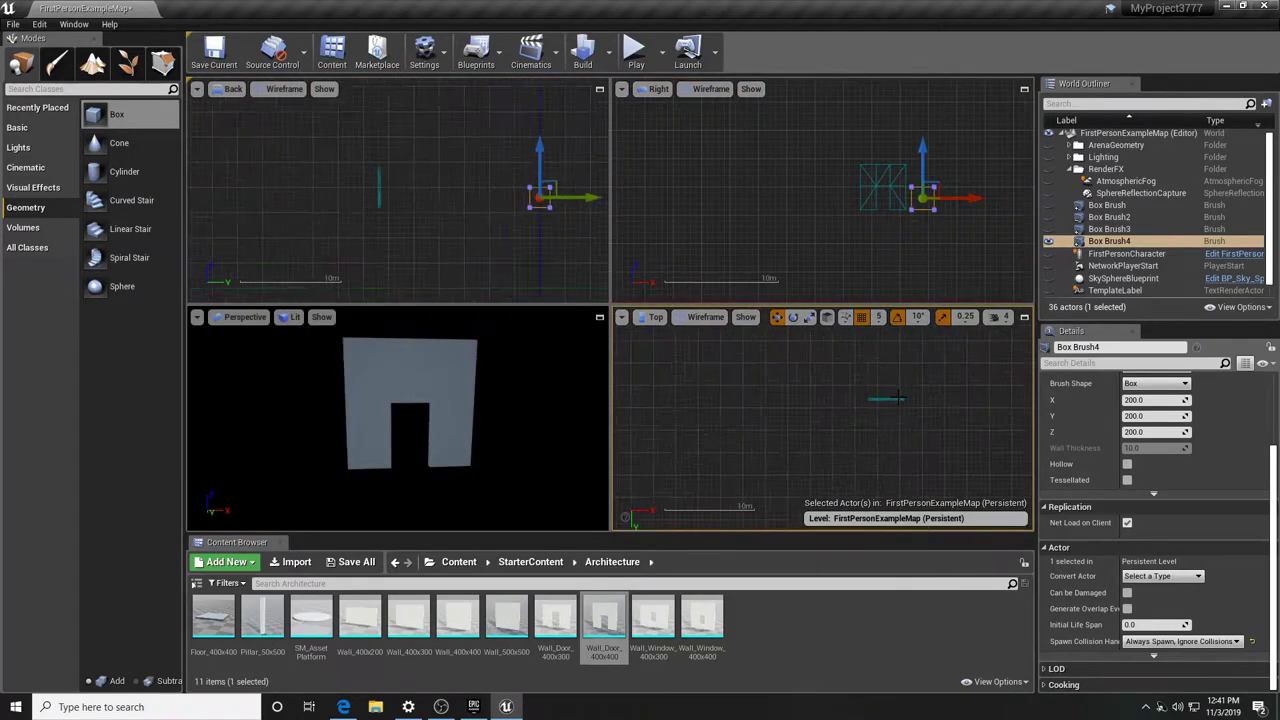
drag(892, 497, 888, 422)
scroll(892, 398, up, 6)
right_drag(903, 382, 893, 471)
scroll(893, 471, up, 2)
drag(860, 477, 859, 486)
click(537, 437)
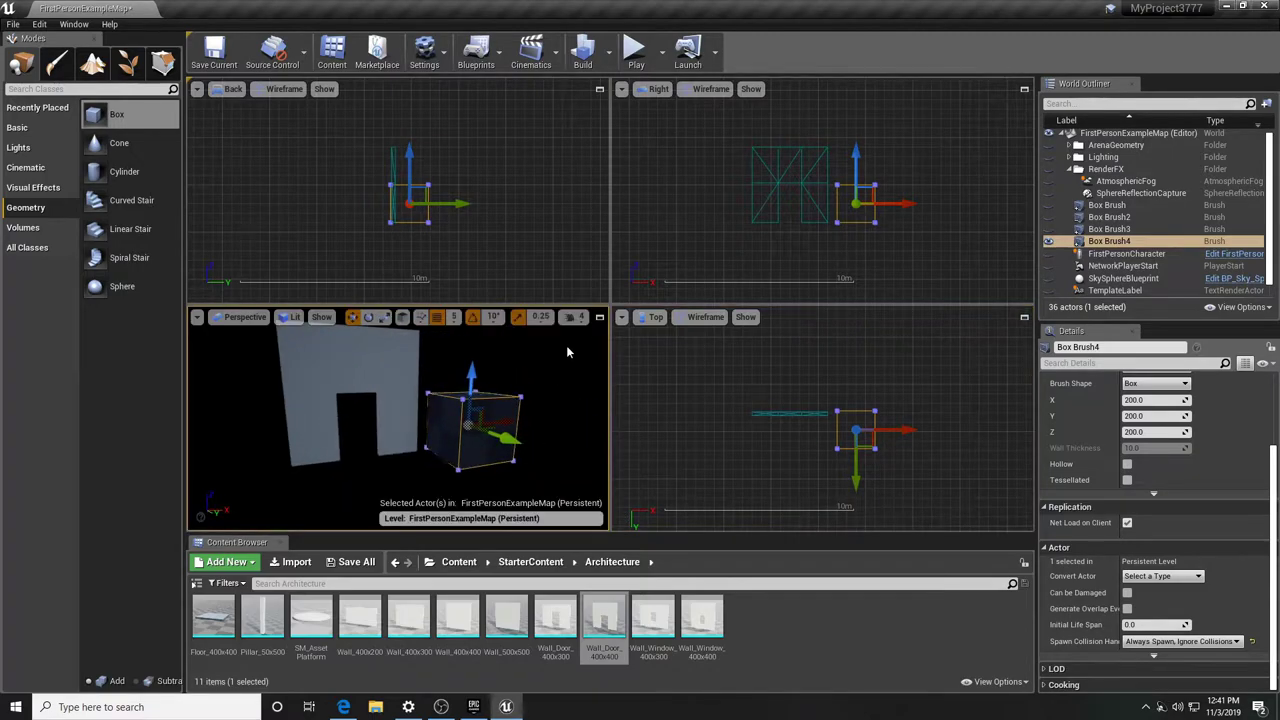
Resize the box brush to X 140, Y 30 and Z 210 in a maximized Perspective view
click(599, 317)
right_drag(625, 344, 594, 323)
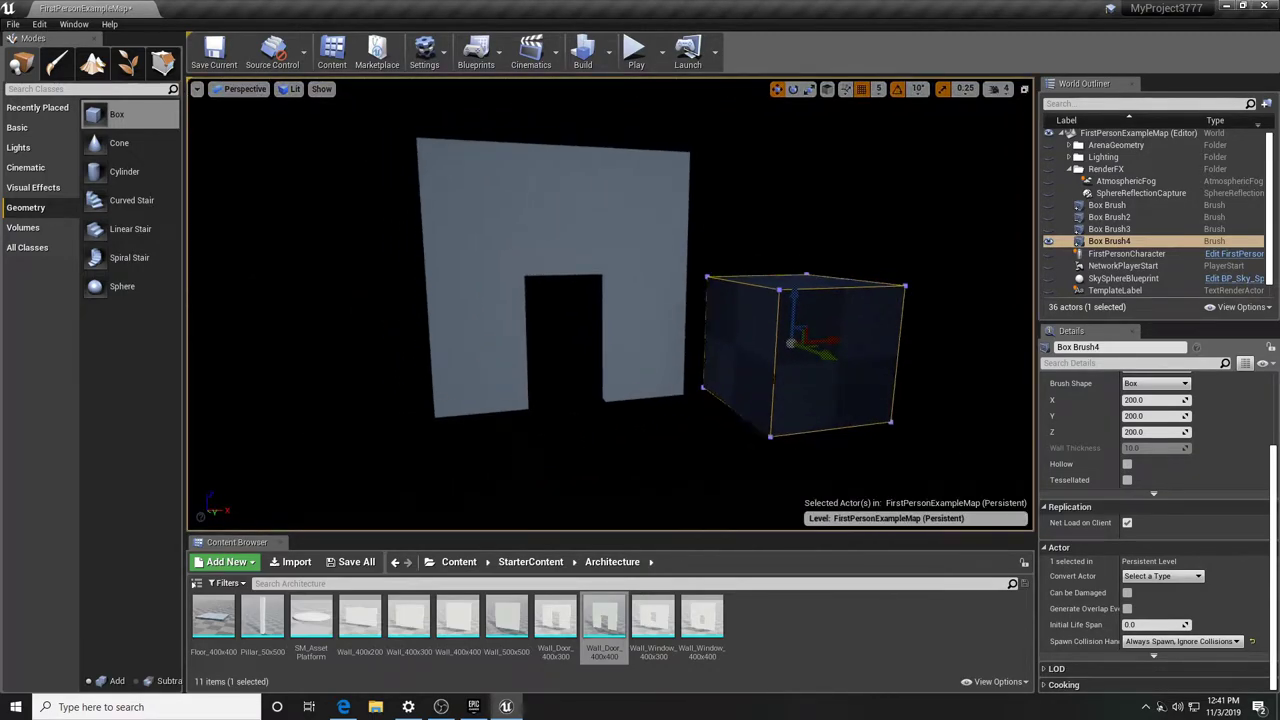
key(e)
key(r)
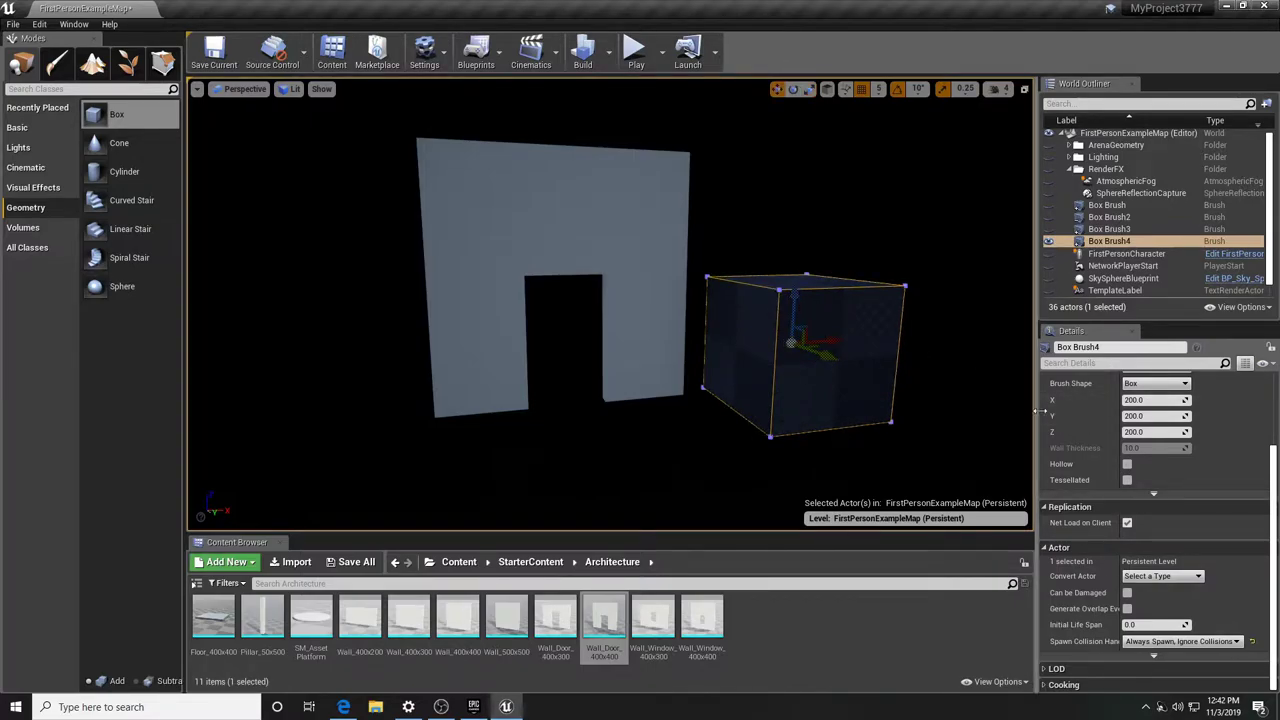
click(1145, 400)
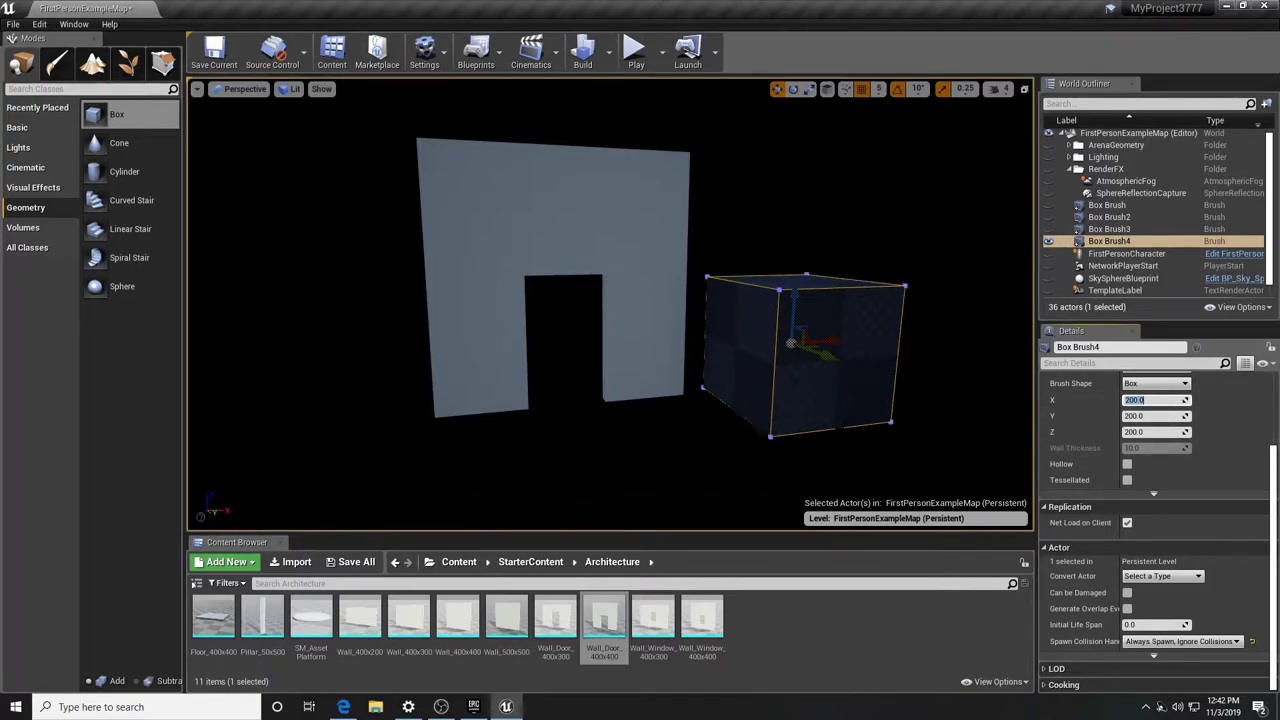
text(140)
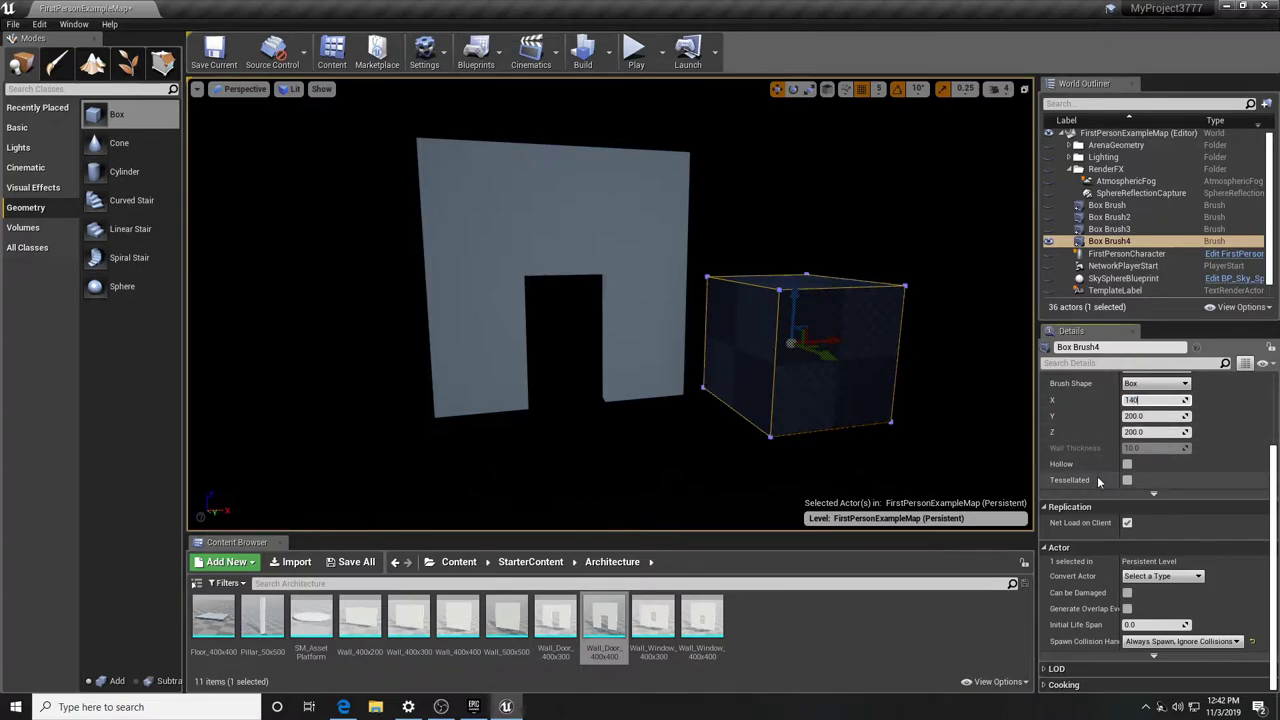
key(Return)
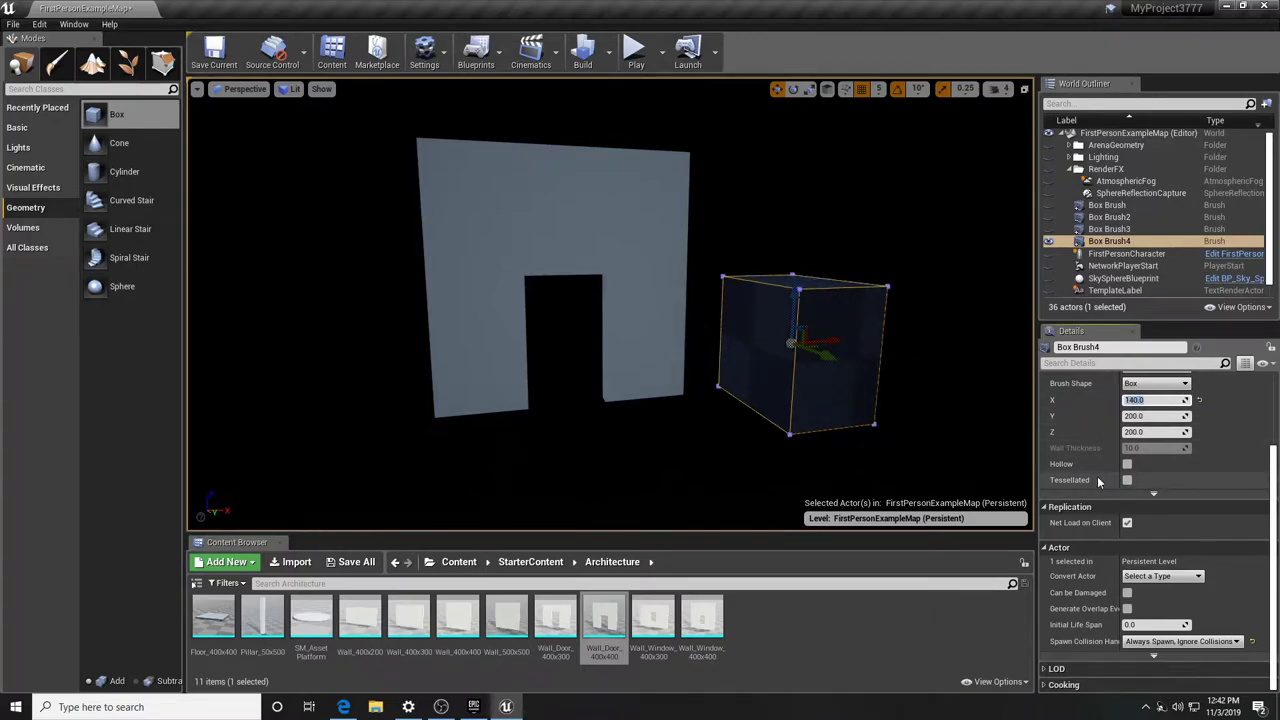
key(Tab)
text(30)
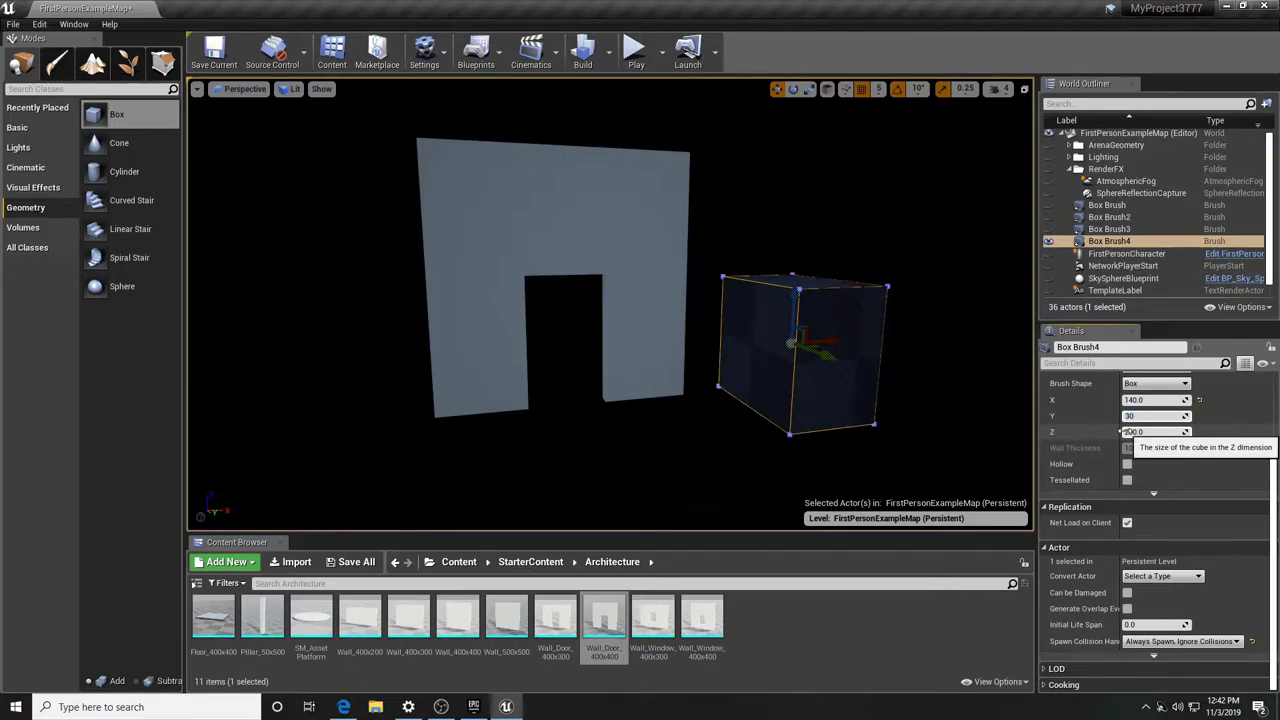
key(Tab)
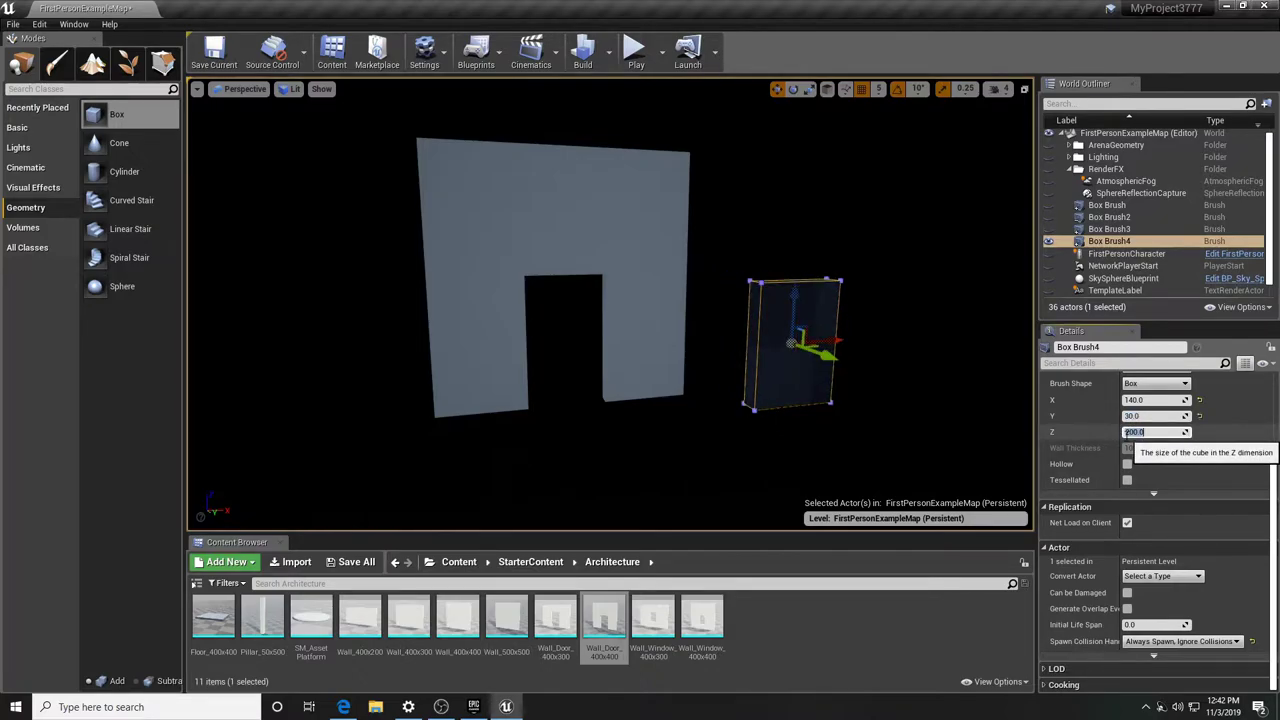
text(2)
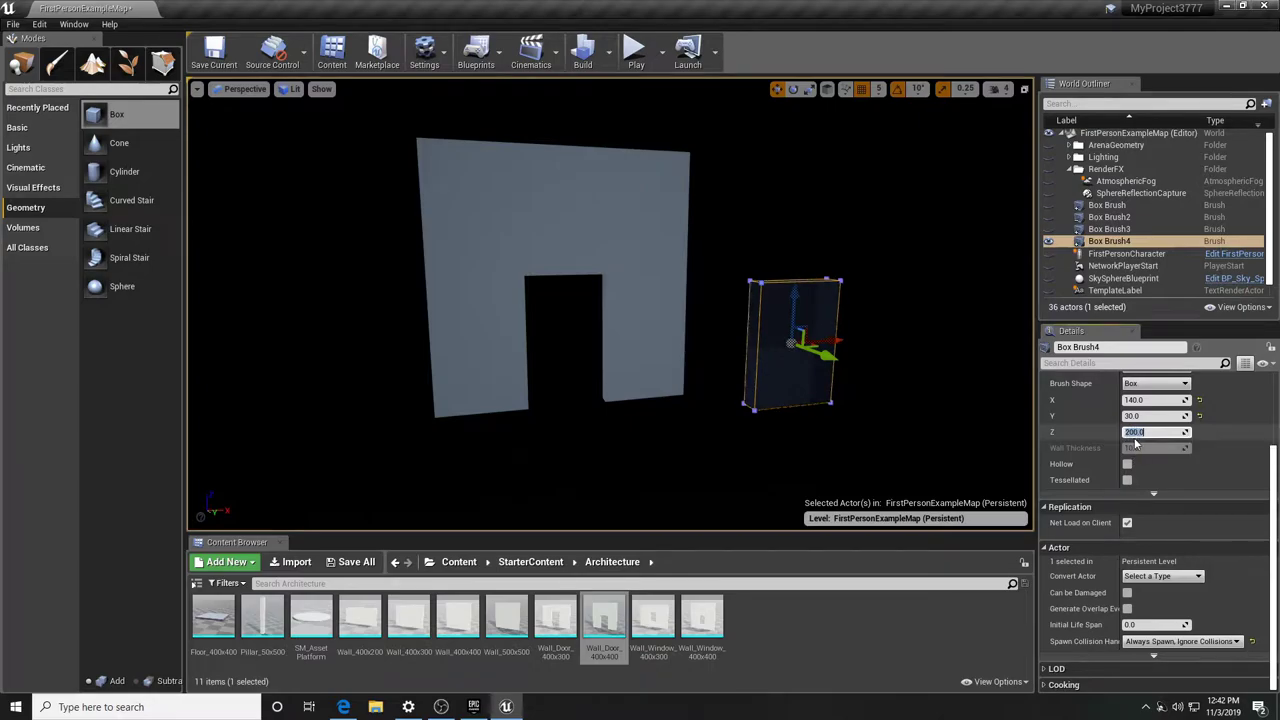
text(10)
key(Return)
Restore the four-viewport layout and move the resized brush closer to the door wall, in line with its depth and base
click(1023, 89)
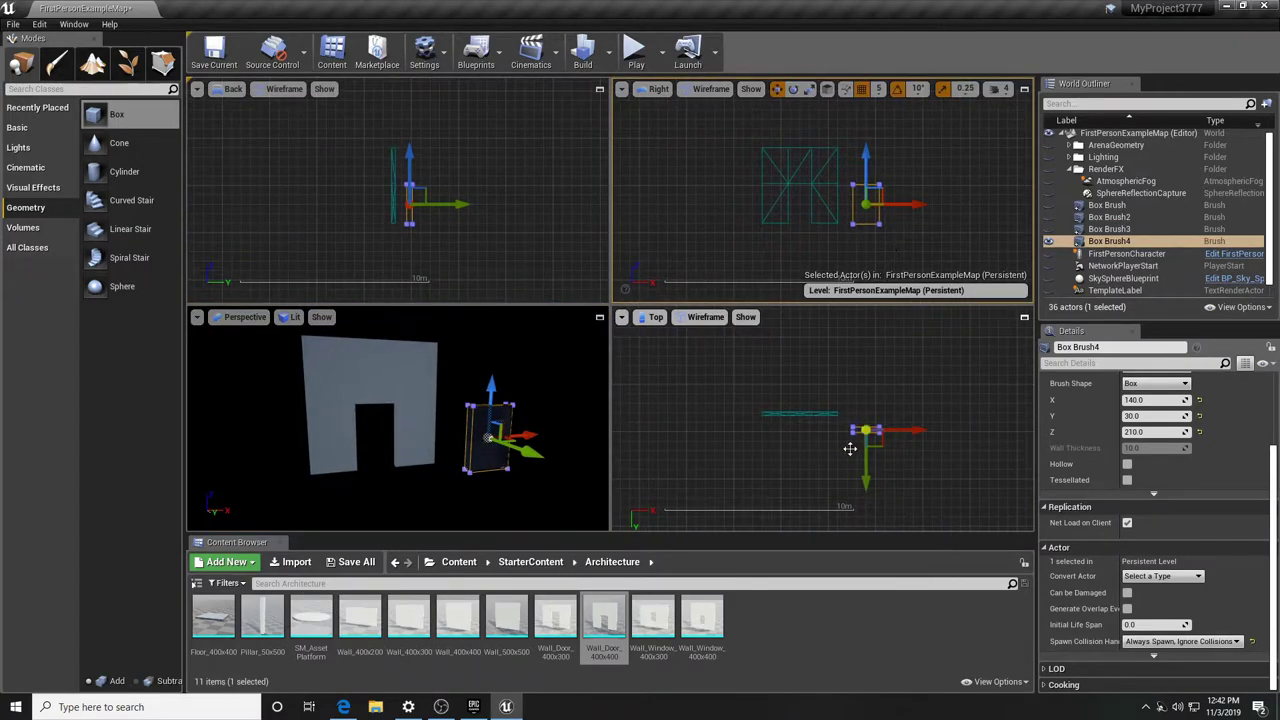
scroll(852, 436, up, 3)
mouse_move(877, 466)
mouse_down()
mouse_move(877, 446)
mouse_move(832, 428)
mouse_up()
scroll(934, 413, up, 3)
scroll(925, 414, up, 3)
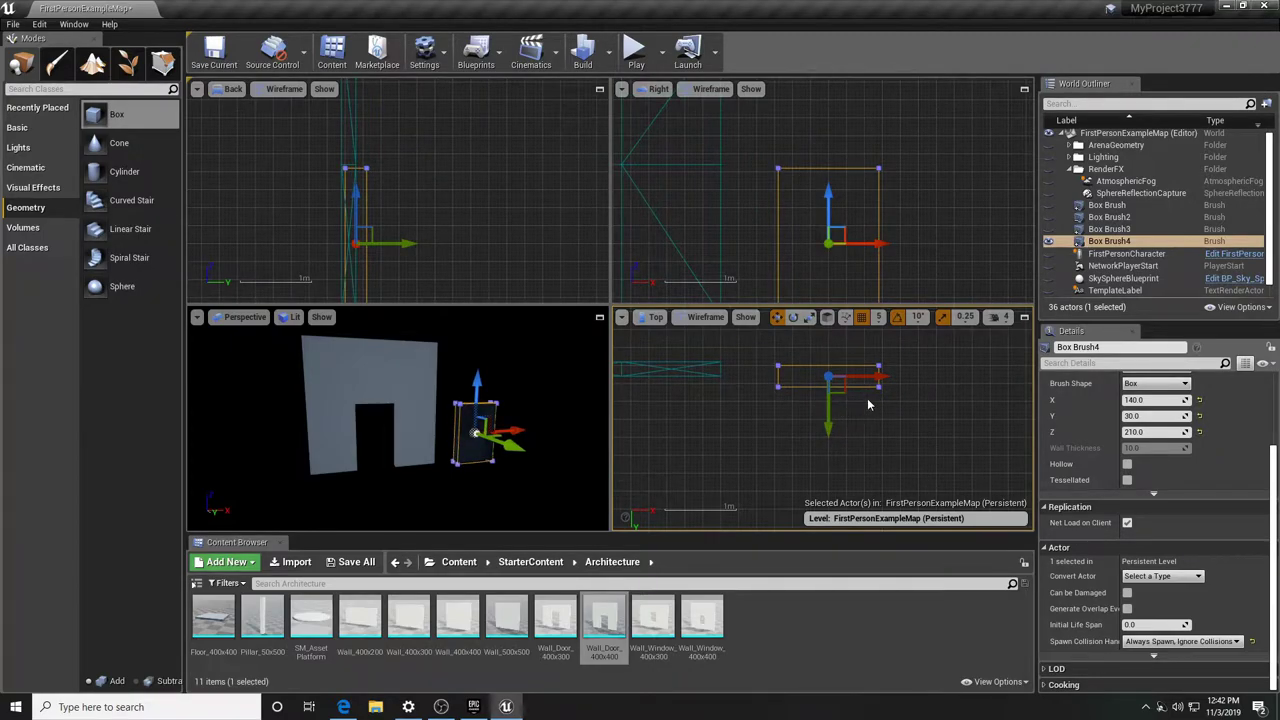
drag(880, 375, 858, 376)
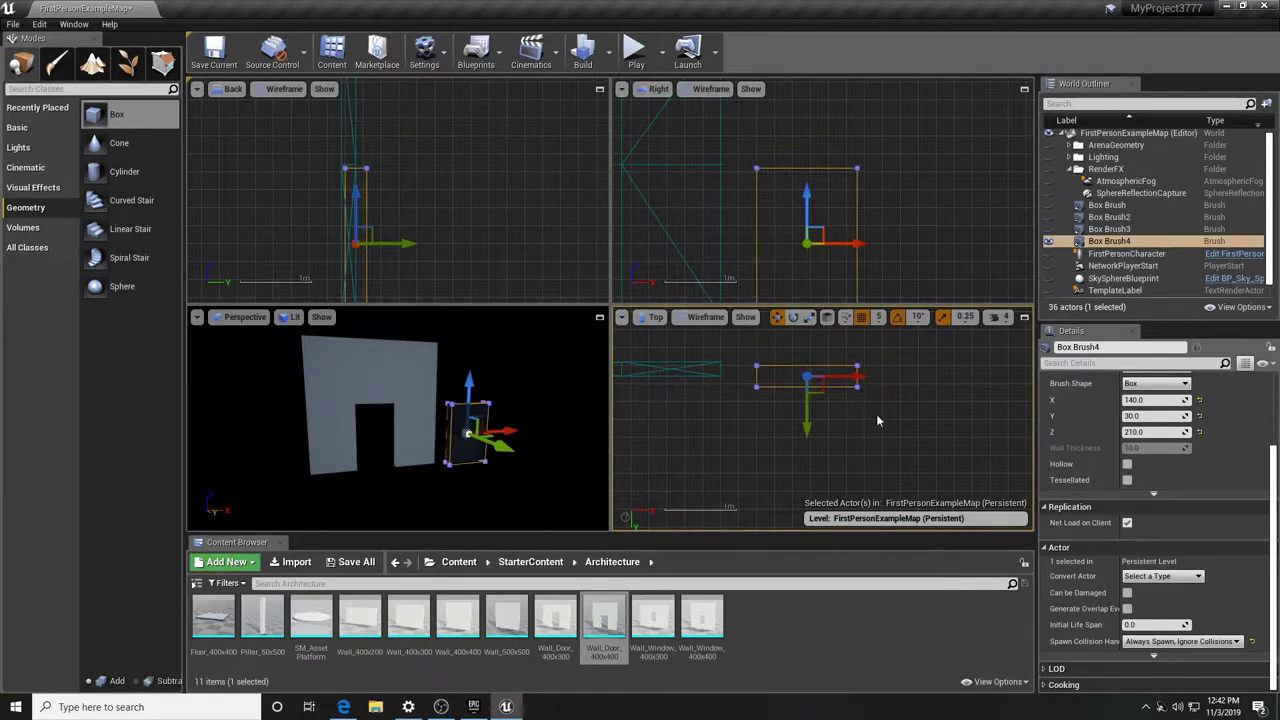
right_drag(878, 209, 936, 139)
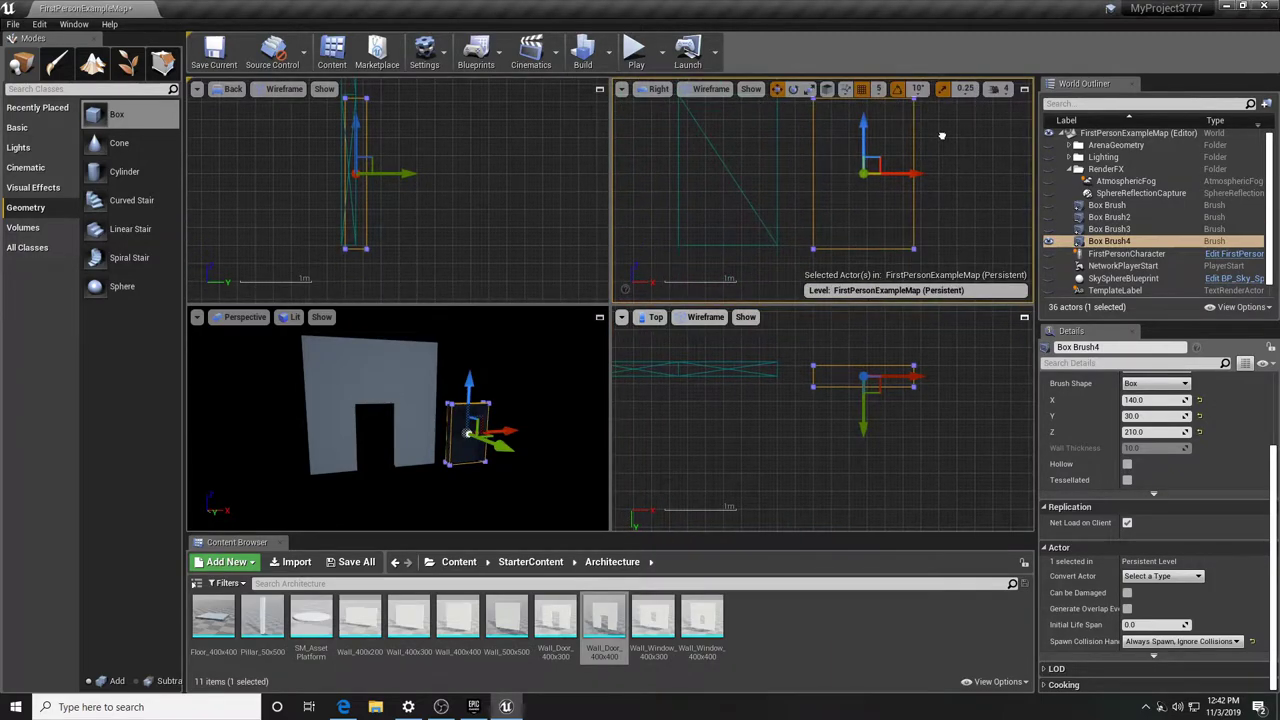
drag(861, 126, 861, 121)
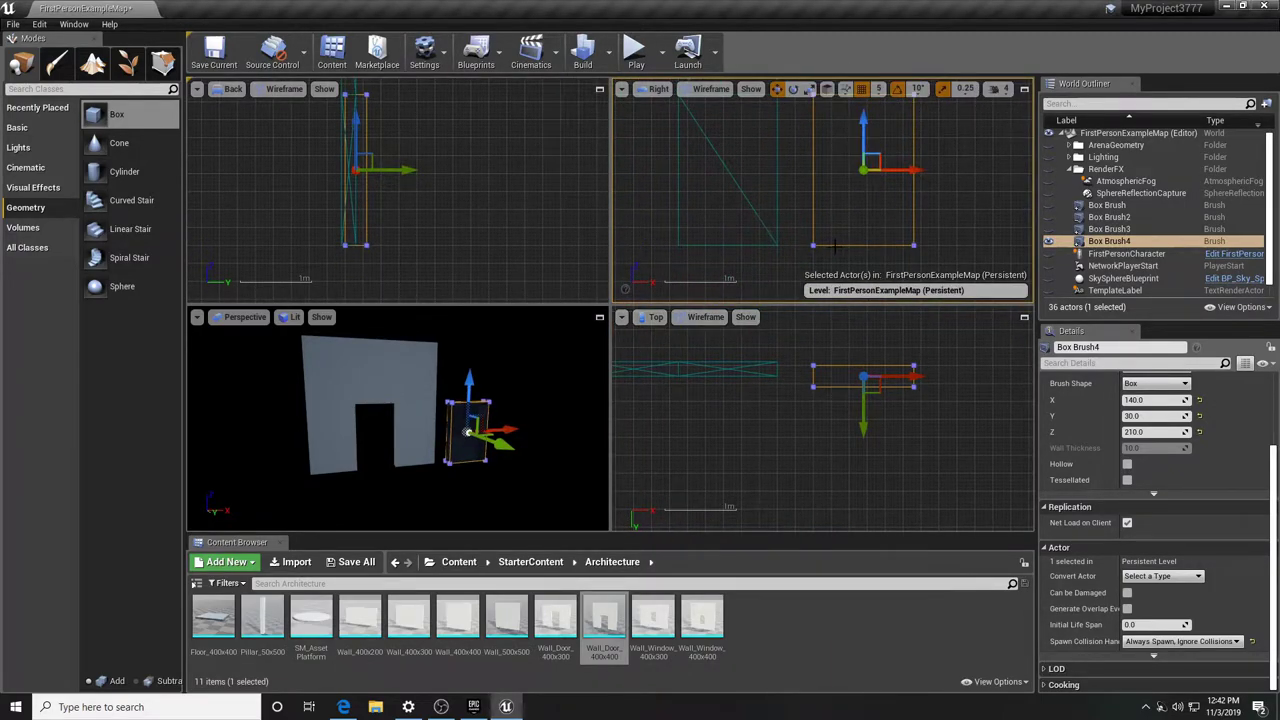
Duplicate the box brush sideways away from the door wall, then duplicate that copy straight up above it
mouse_move(516, 415)
right_down()
mouse_move(410, 415)
mouse_move(505, 415)
right_up()
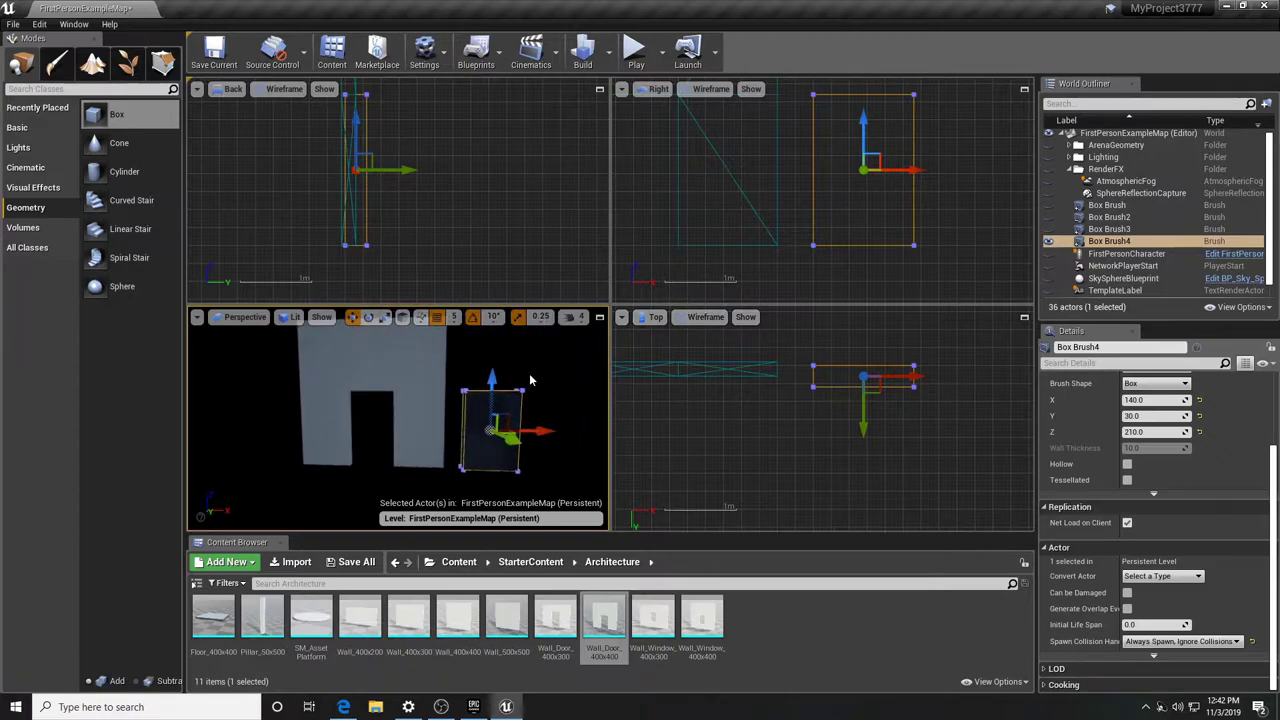
click(600, 317)
click(683, 368)
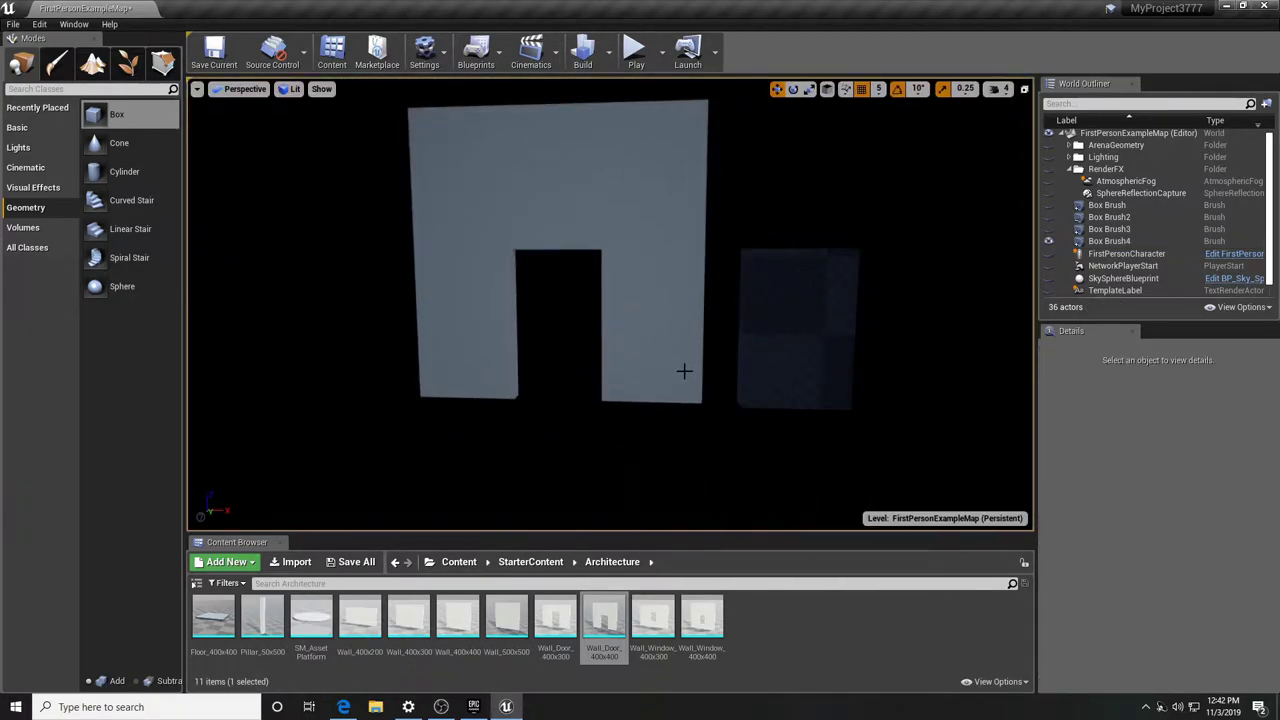
click(786, 391)
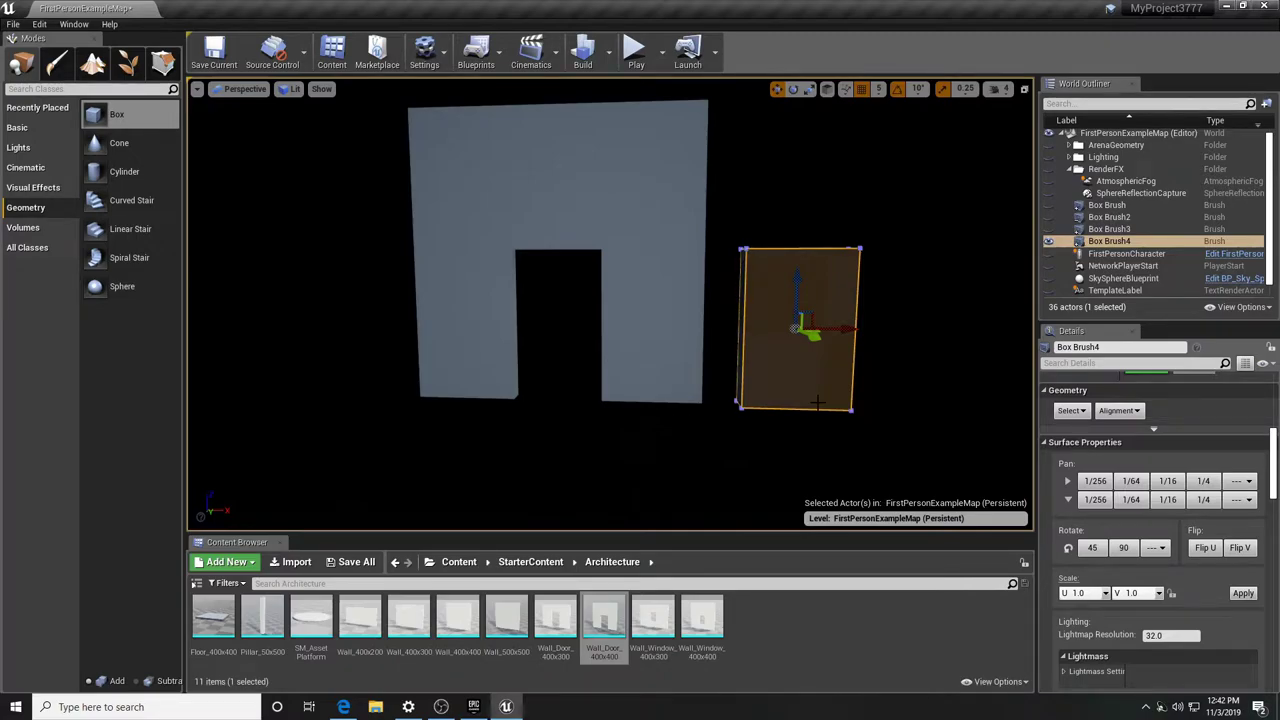
alt+drag(852, 329, 1004, 330)
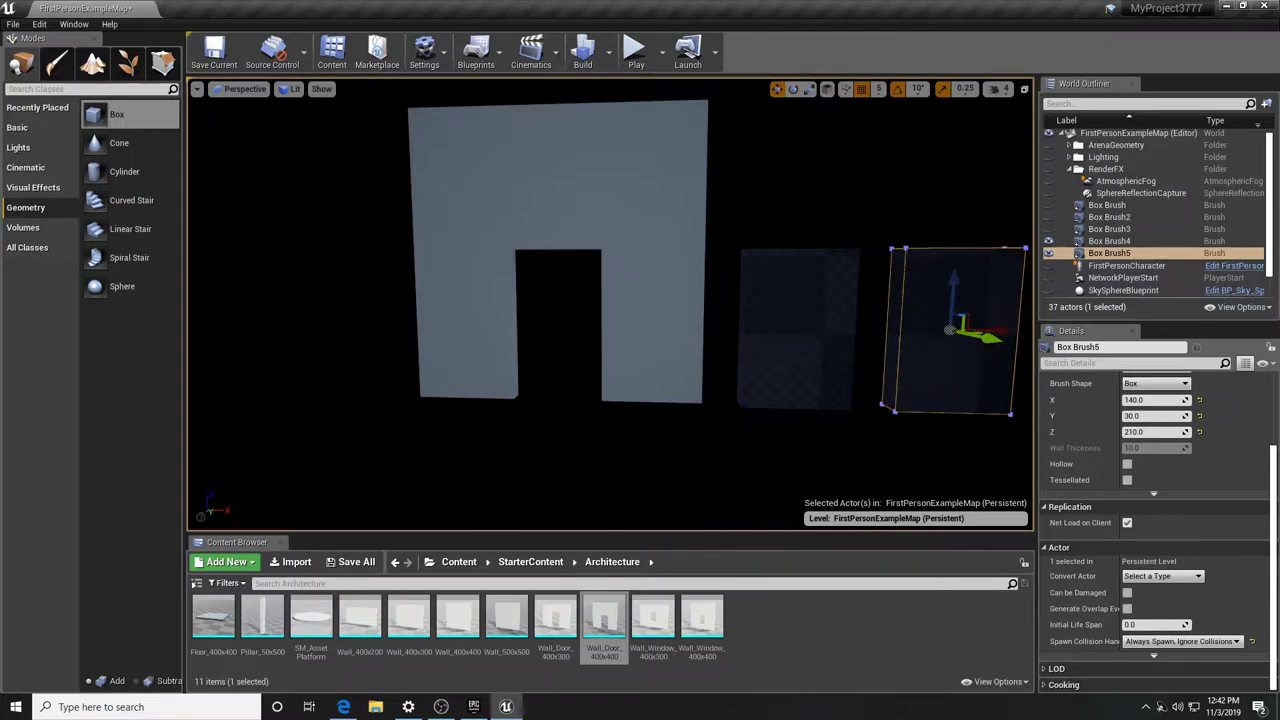
alt+drag(954, 278, 954, 108)
Resize the raised brush copy to X 400 and Z 190 for the section above the doorway
mouse_move(912, 351)
right_down()
mouse_move(912, 300)
mouse_move(996, 302)
right_up()
click(840, 280)
click(840, 281)
click(839, 282)
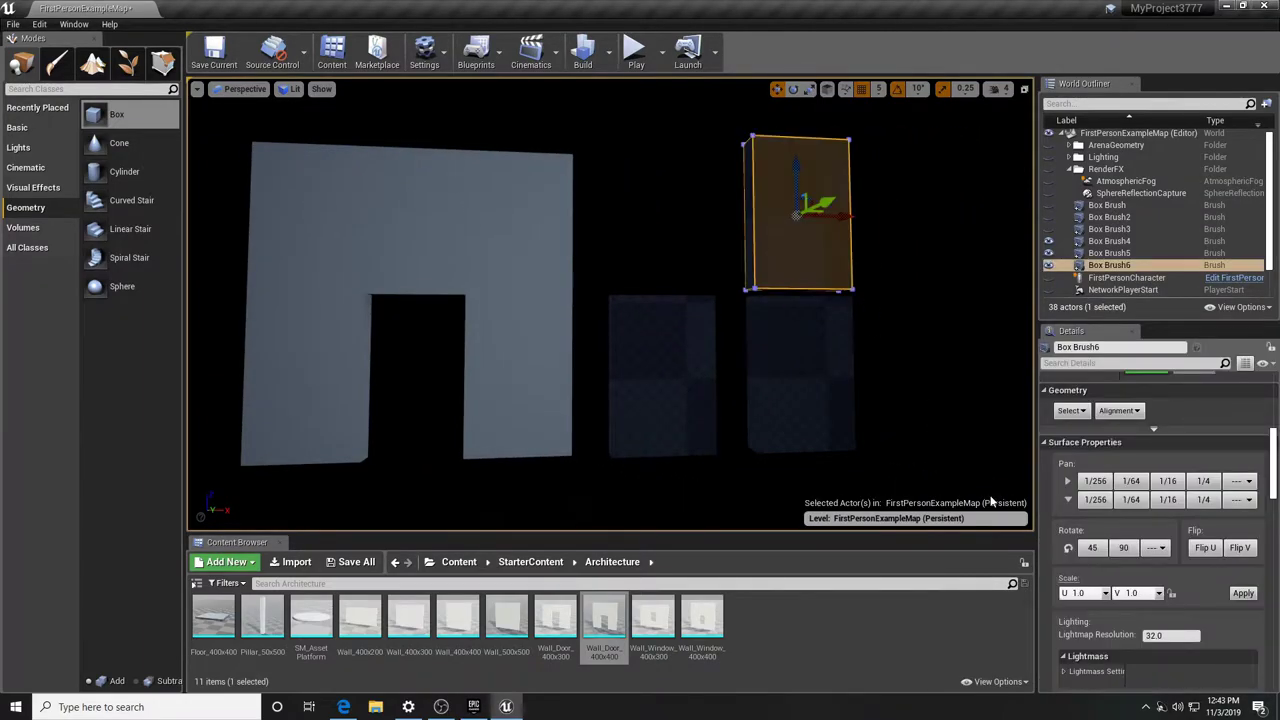
scroll(1154, 476, down, 6)
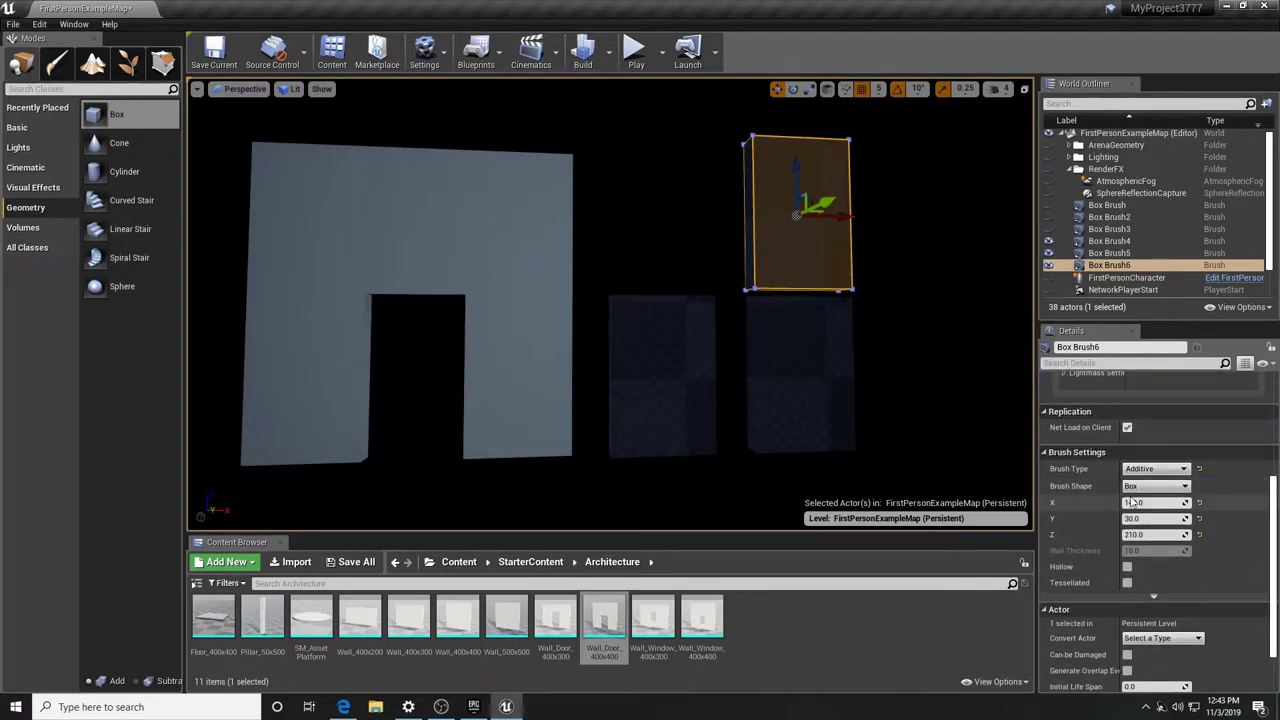
click(1179, 499)
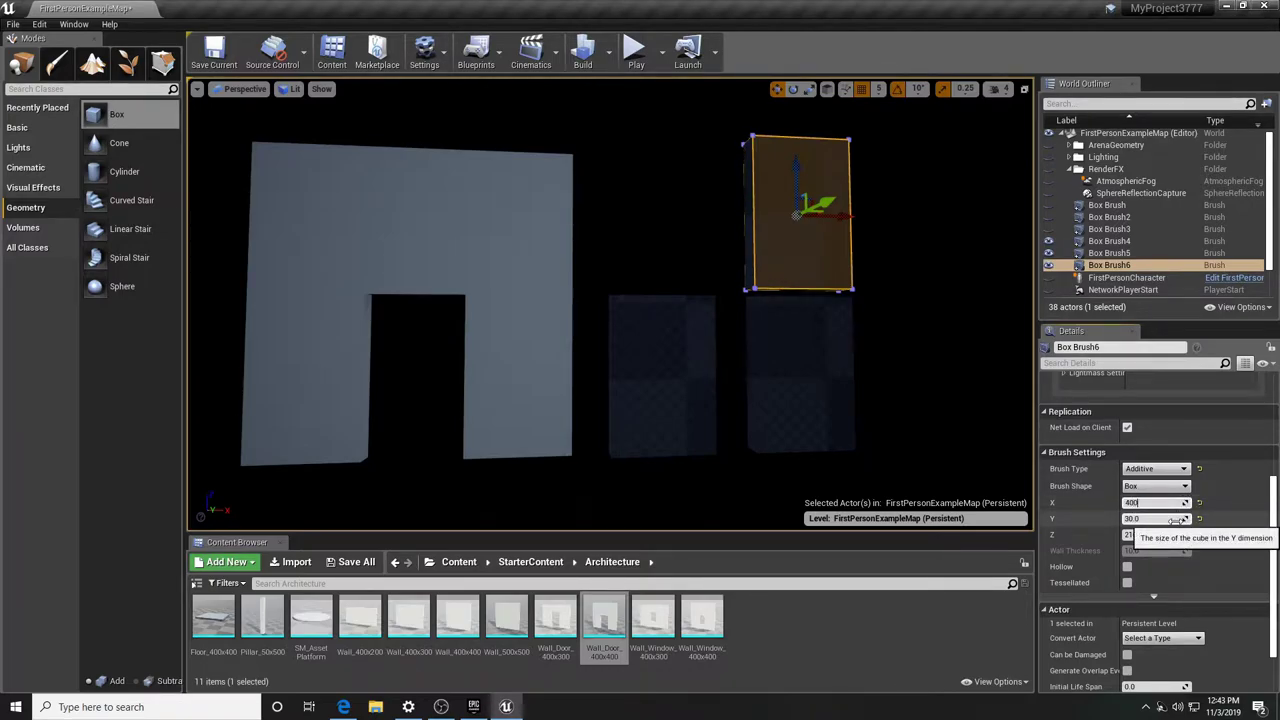
click(1176, 519)
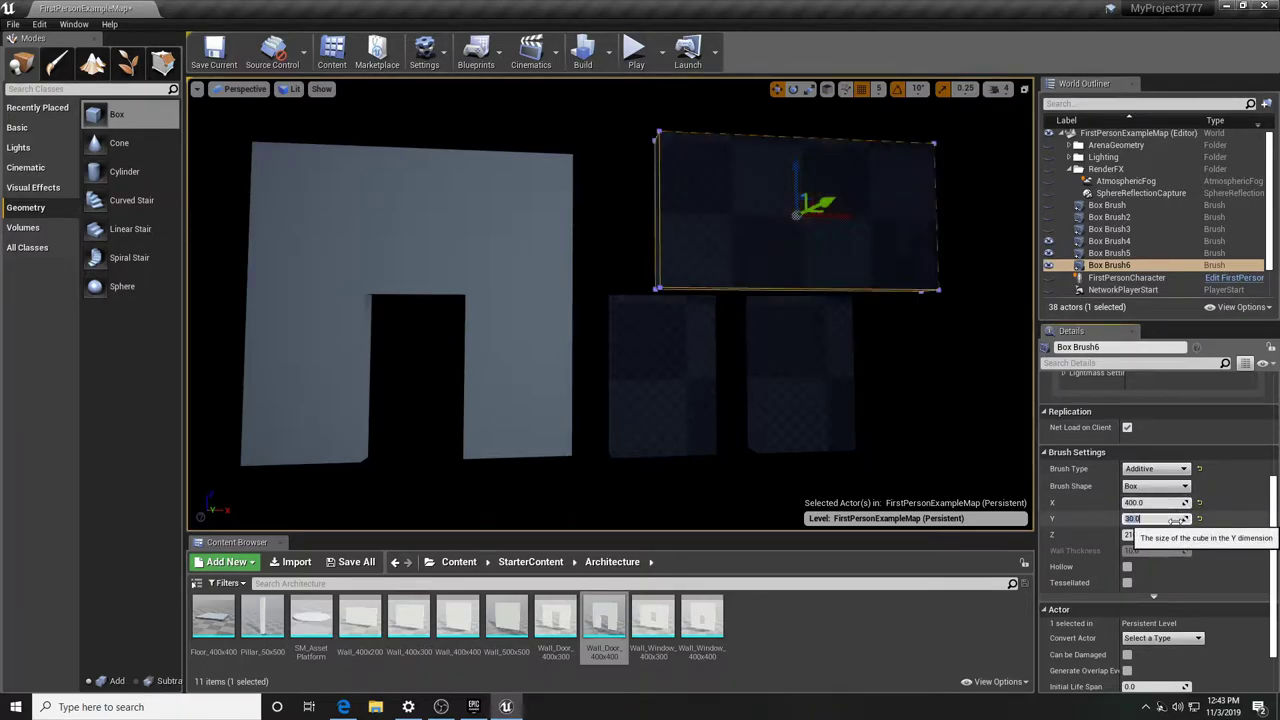
click(1151, 536)
text(9)
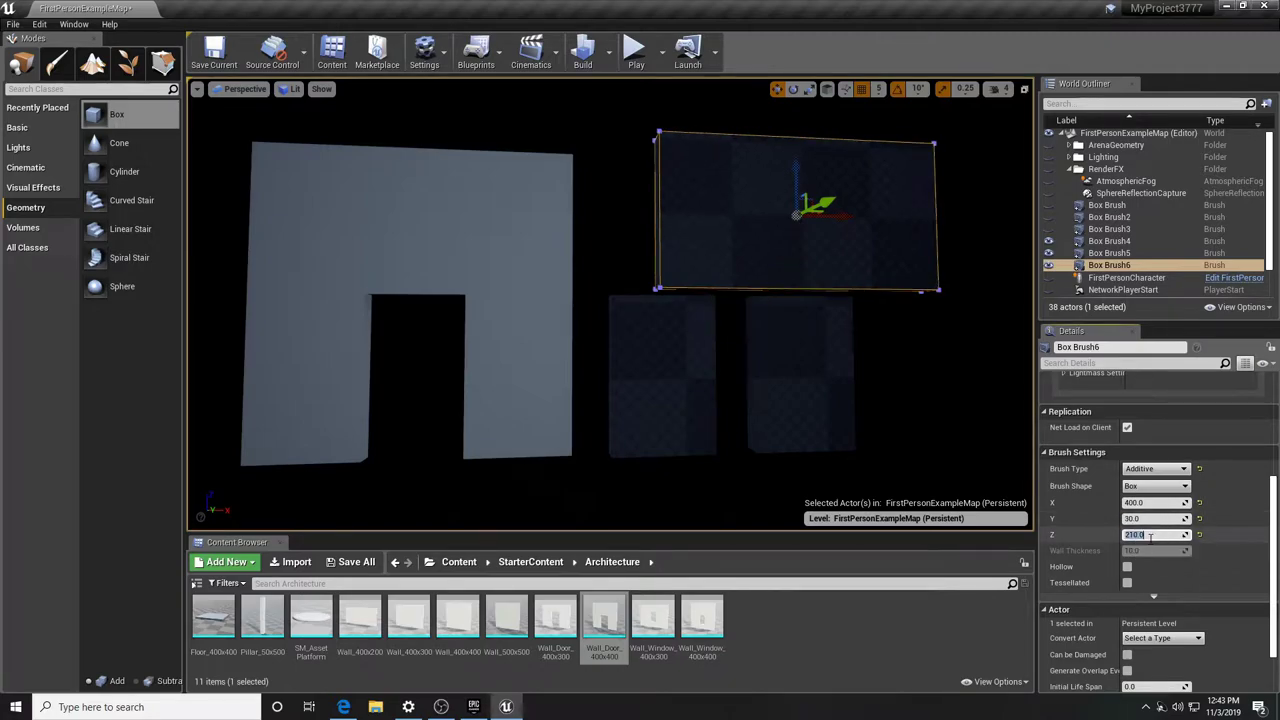
text(0)
key(Return)
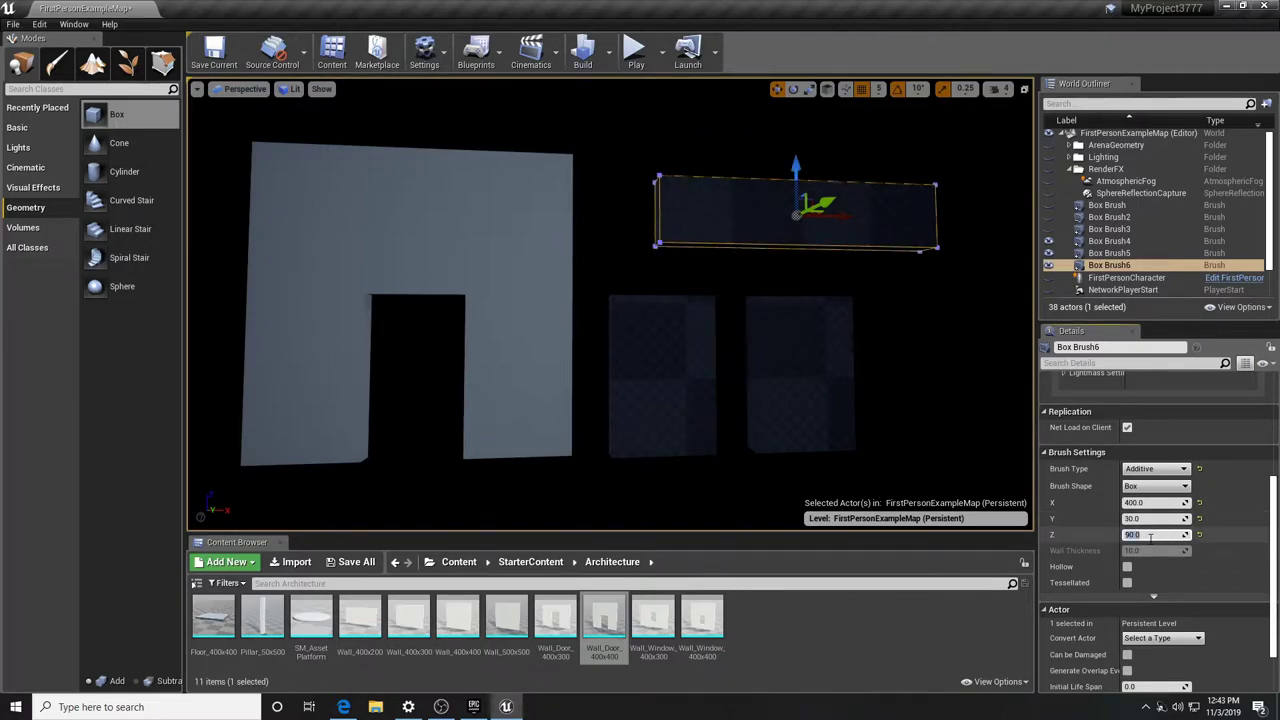
text(190)
key(Return)
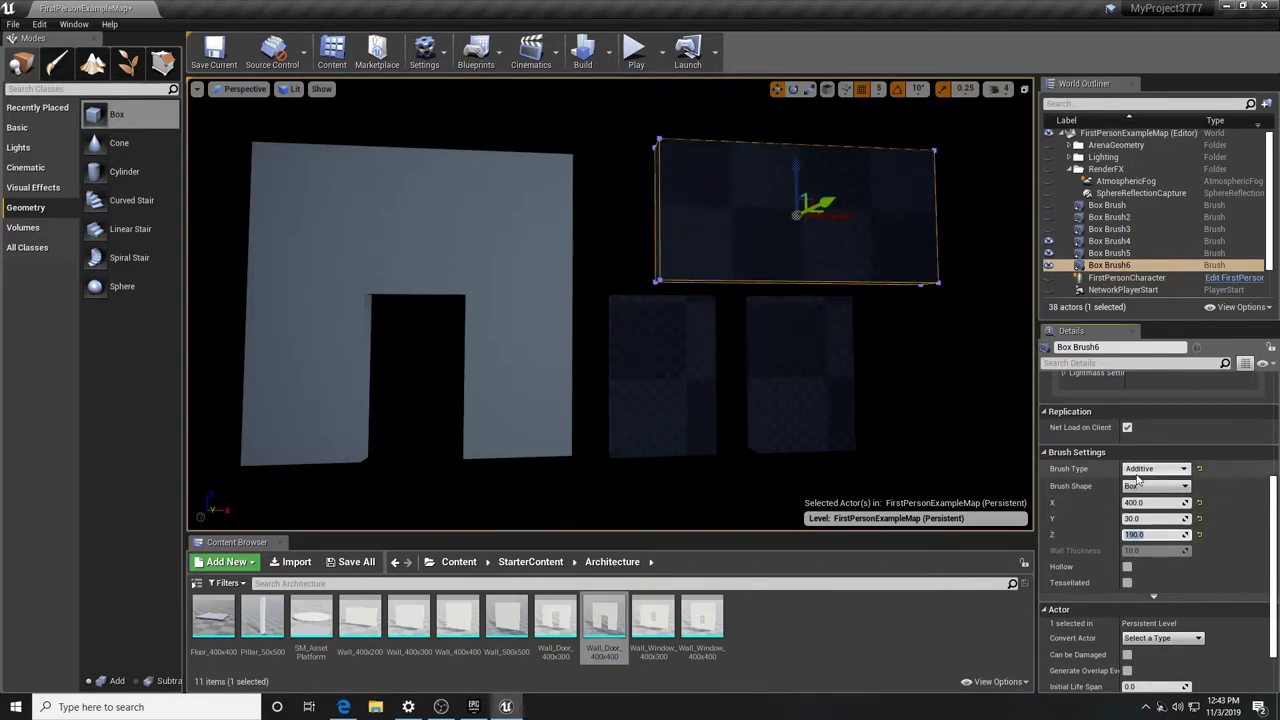
Move the wide upper brush toward the door wall in a maximized Top view, align its depth, restore the four viewports and clear the selection
click(1025, 92)
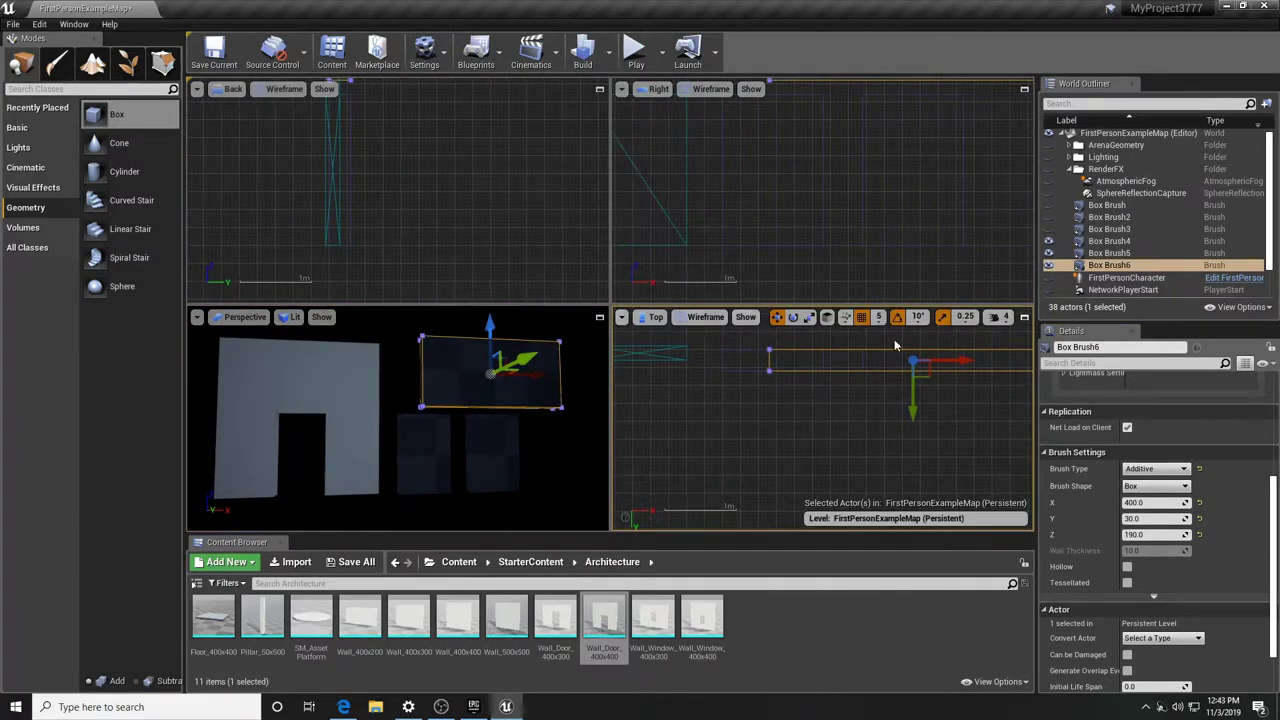
click(1024, 317)
right_drag(777, 340, 907, 387)
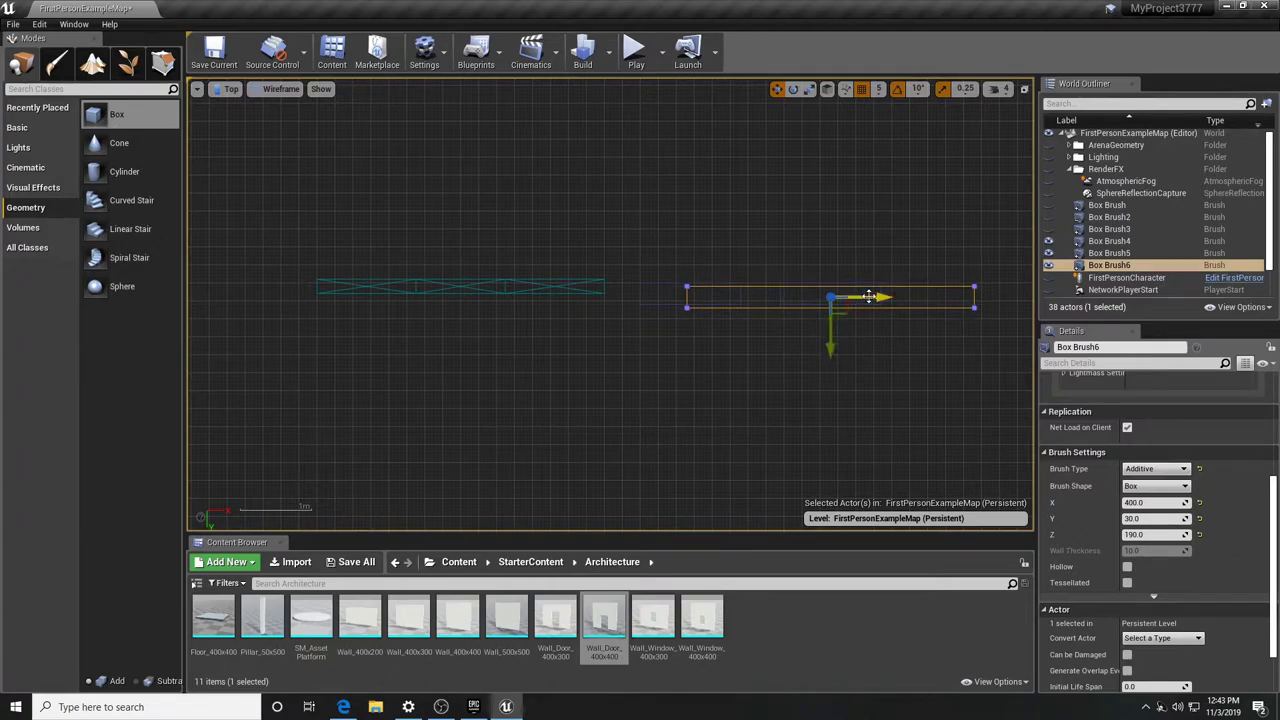
drag(882, 298, 836, 298)
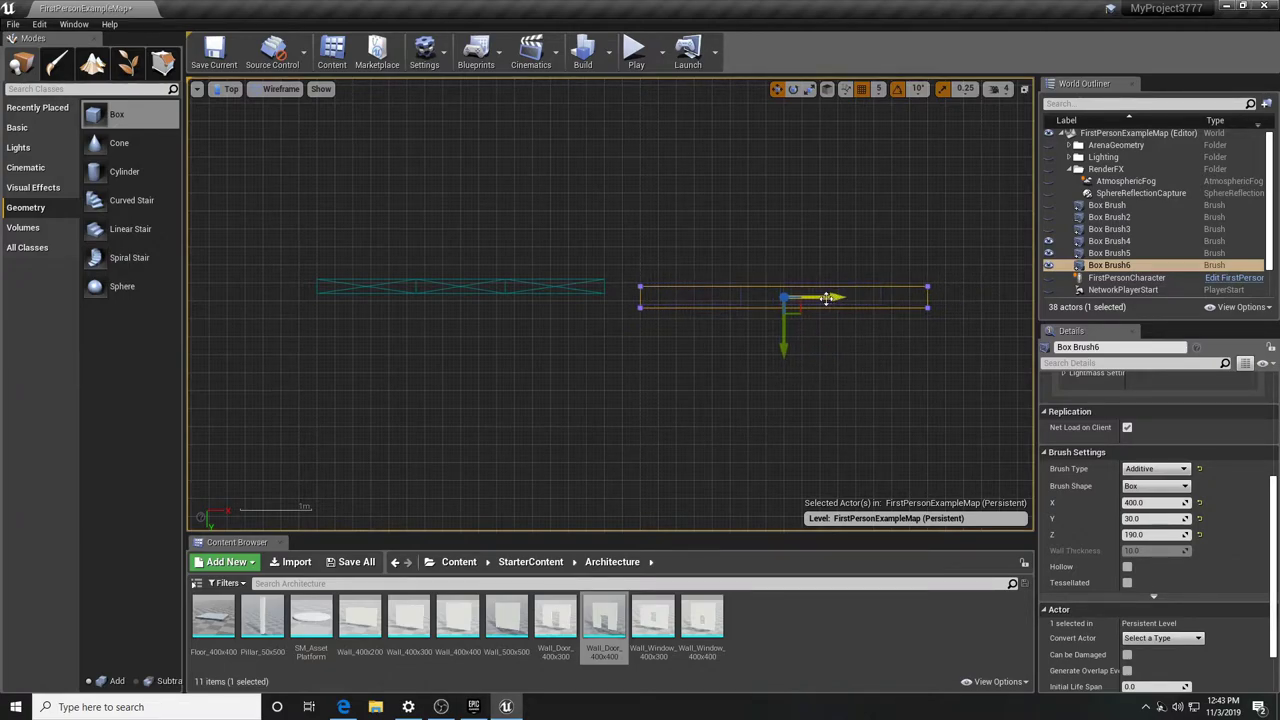
drag(785, 350, 785, 346)
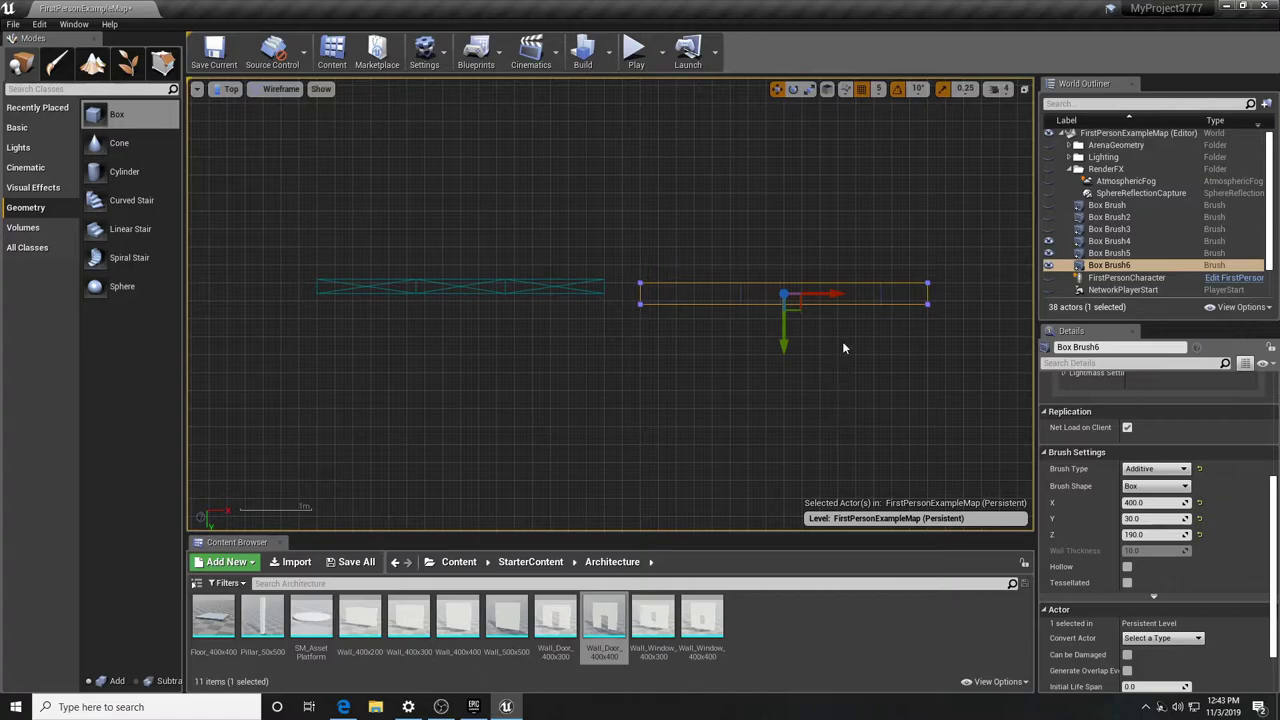
click(1024, 89)
key(Escape)
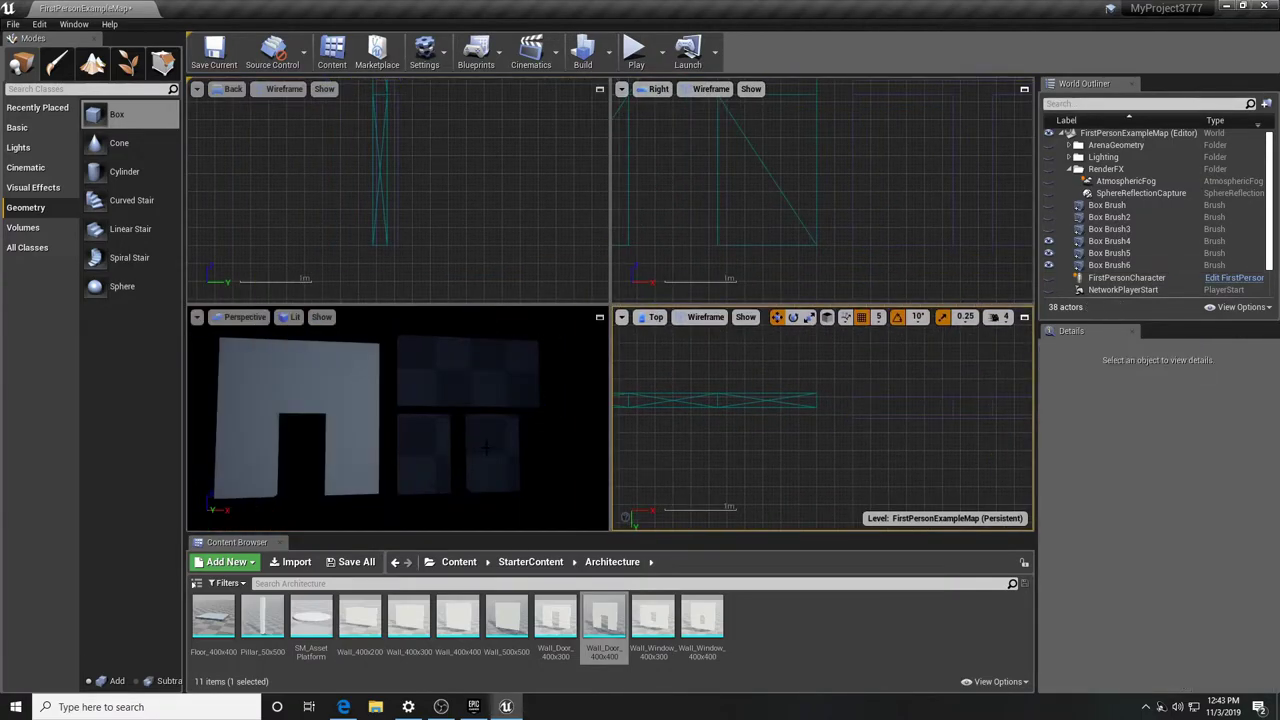
Lower the wide upper brush in a maximized Right view until its top and bottom line up with the door wall's lintel section
click(516, 376)
mouse_move(816, 192)
right_down()
mouse_move(843, 223)
mouse_move(858, 295)
right_up()
right_drag(894, 227, 781, 234)
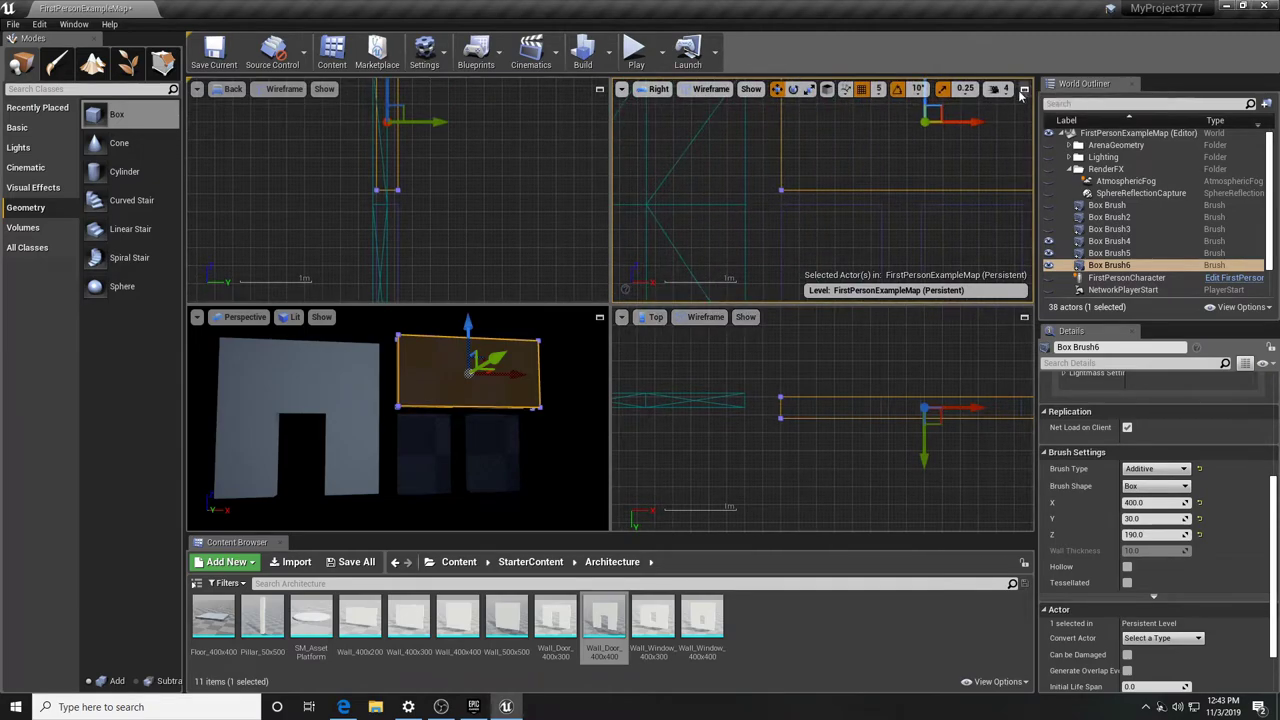
click(1024, 89)
drag(712, 184, 710, 198)
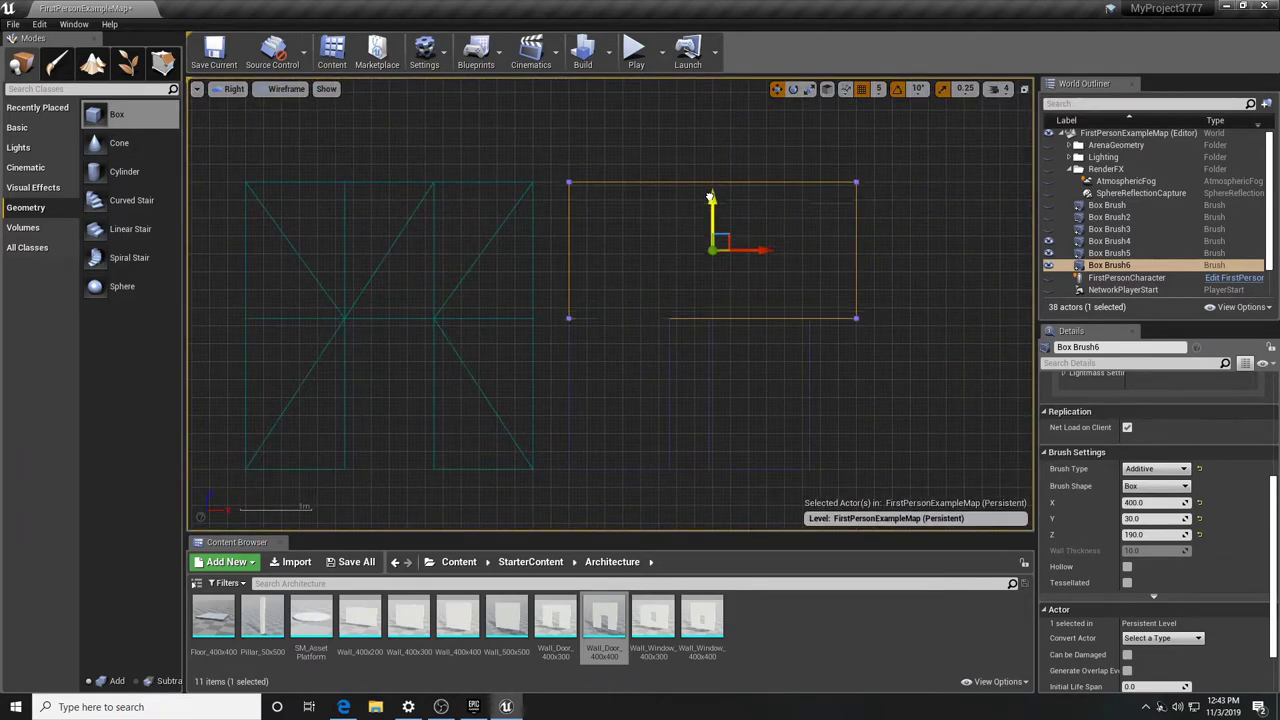
Move the outer lower brush along X until its outer edge lines up with the end of the wide upper brush
click(787, 425)
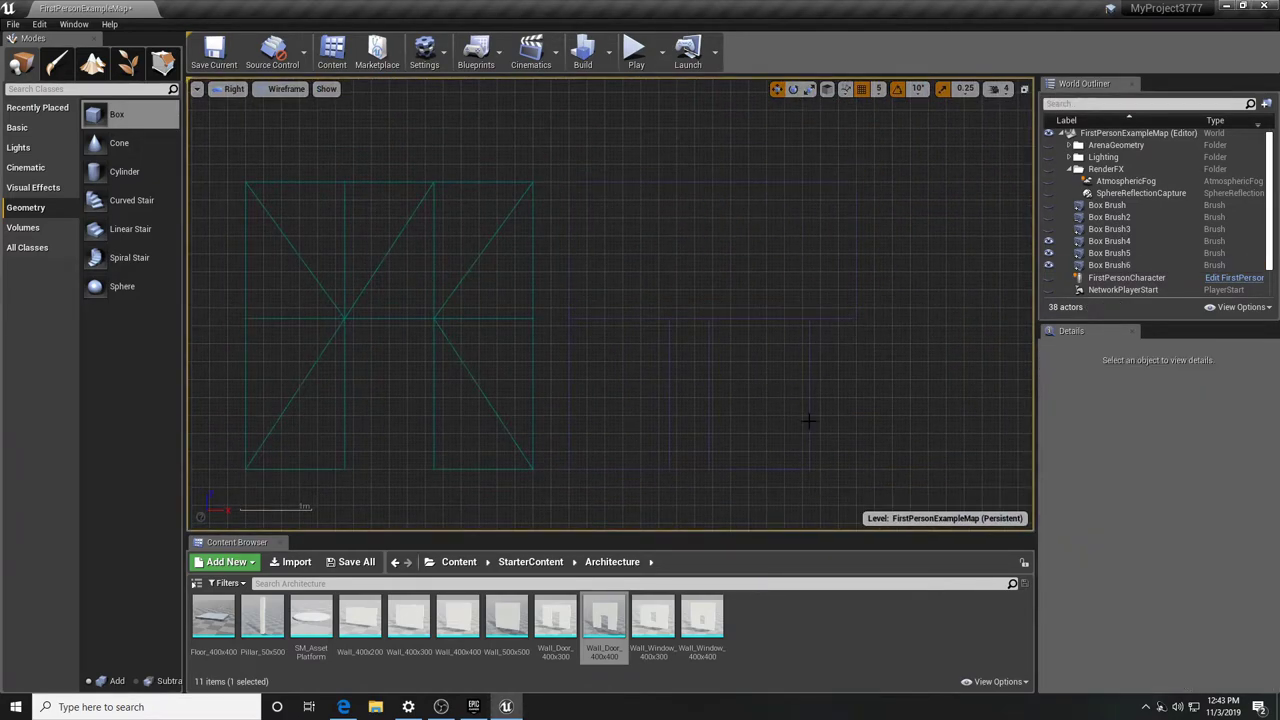
click(808, 420)
drag(814, 394, 860, 386)
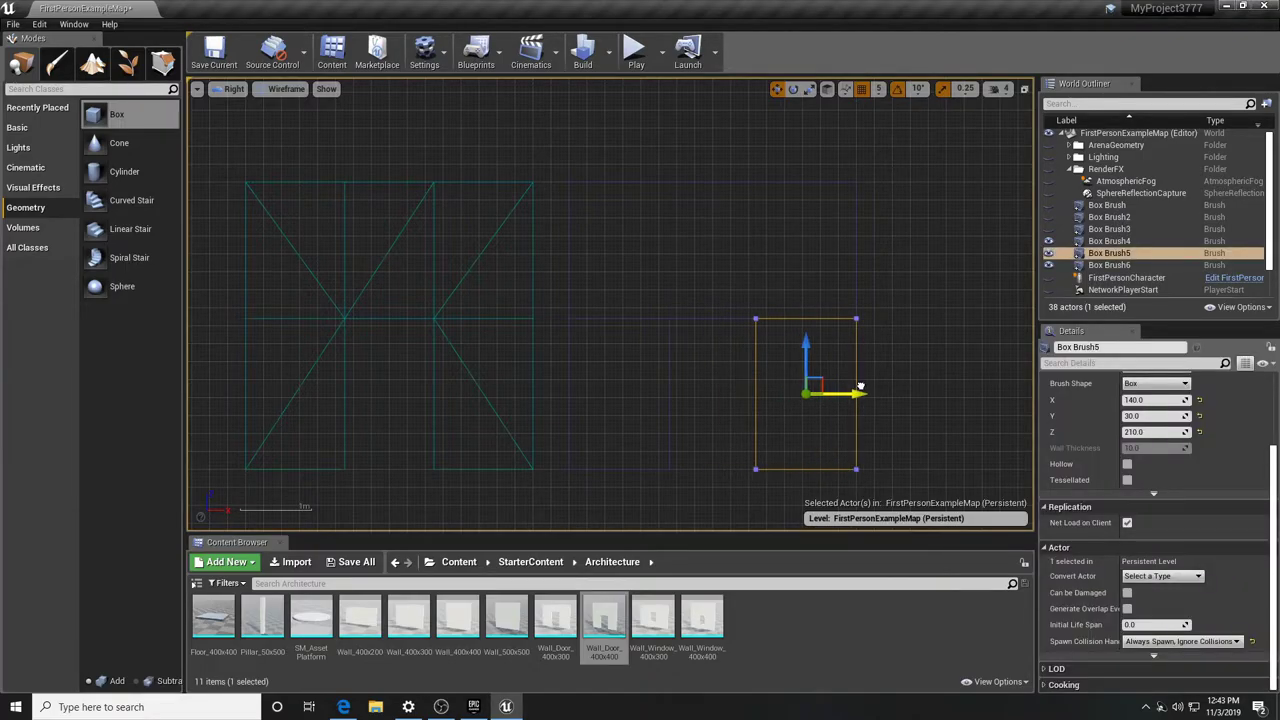
Maximize the Perspective view and clear the selection to inspect the assembled brush door wall beside the original
click(1023, 89)
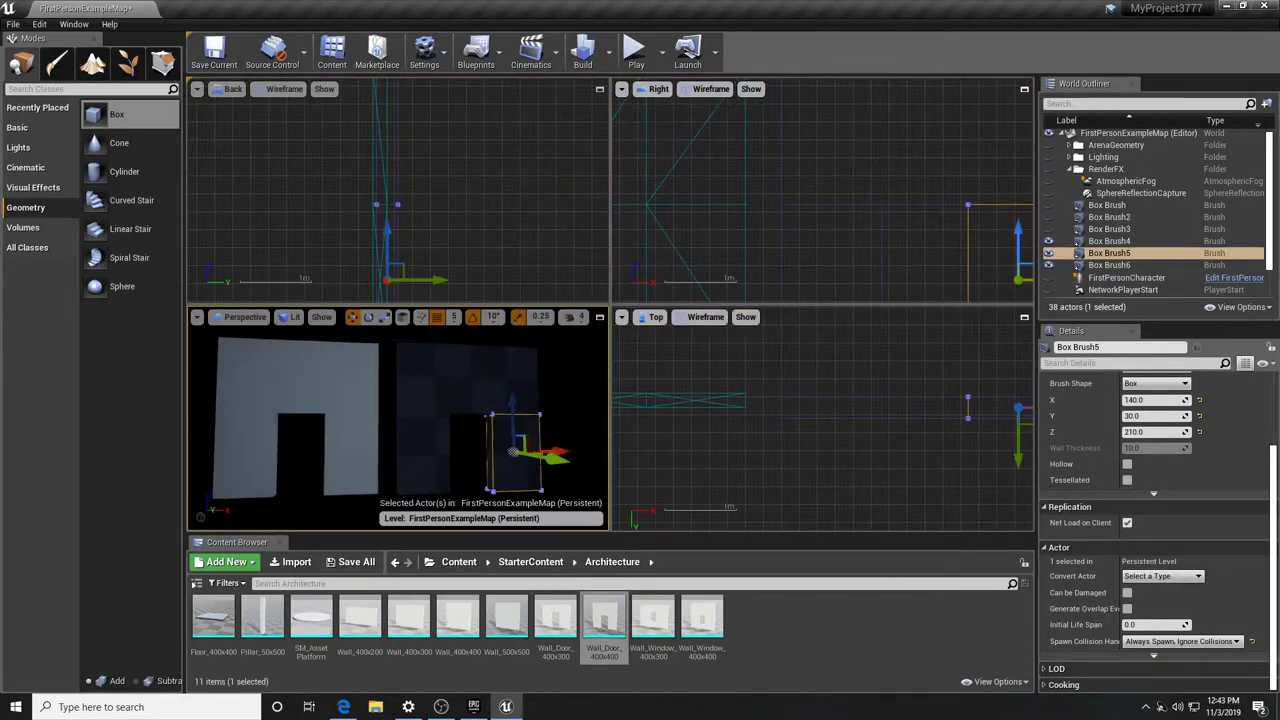
right_drag(909, 467, 811, 444)
right_drag(510, 445, 440, 445)
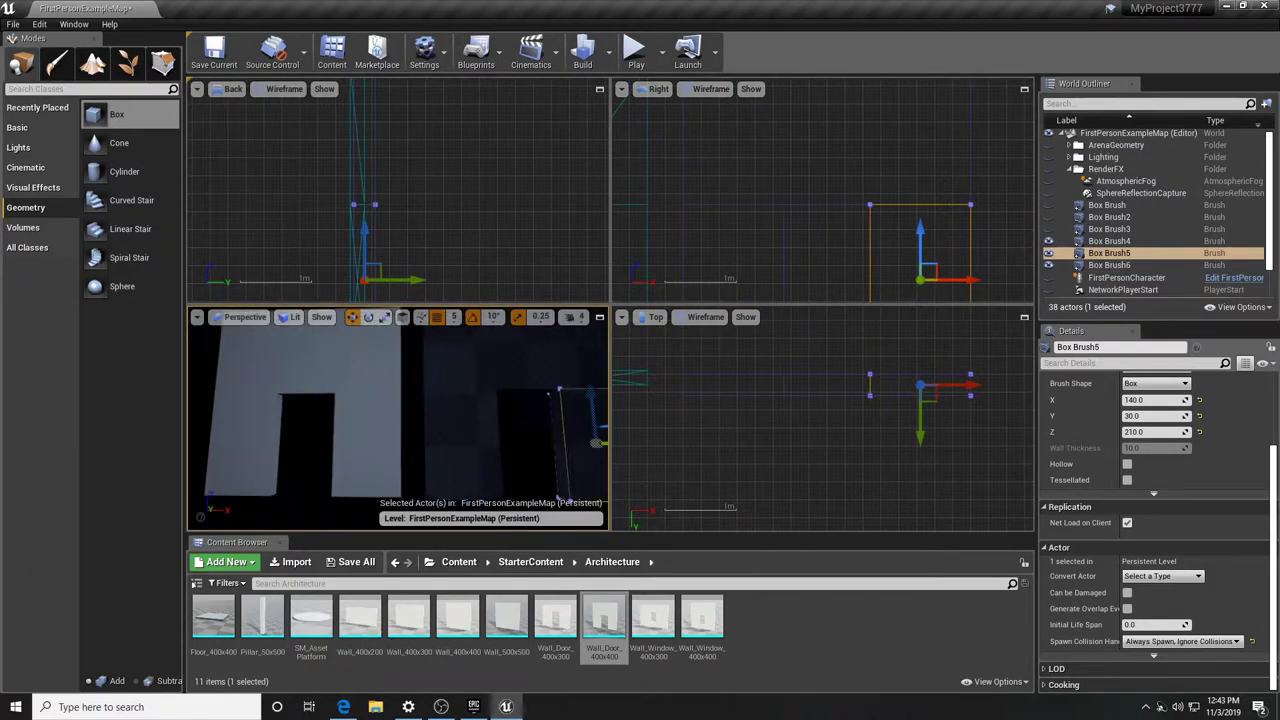
click(599, 317)
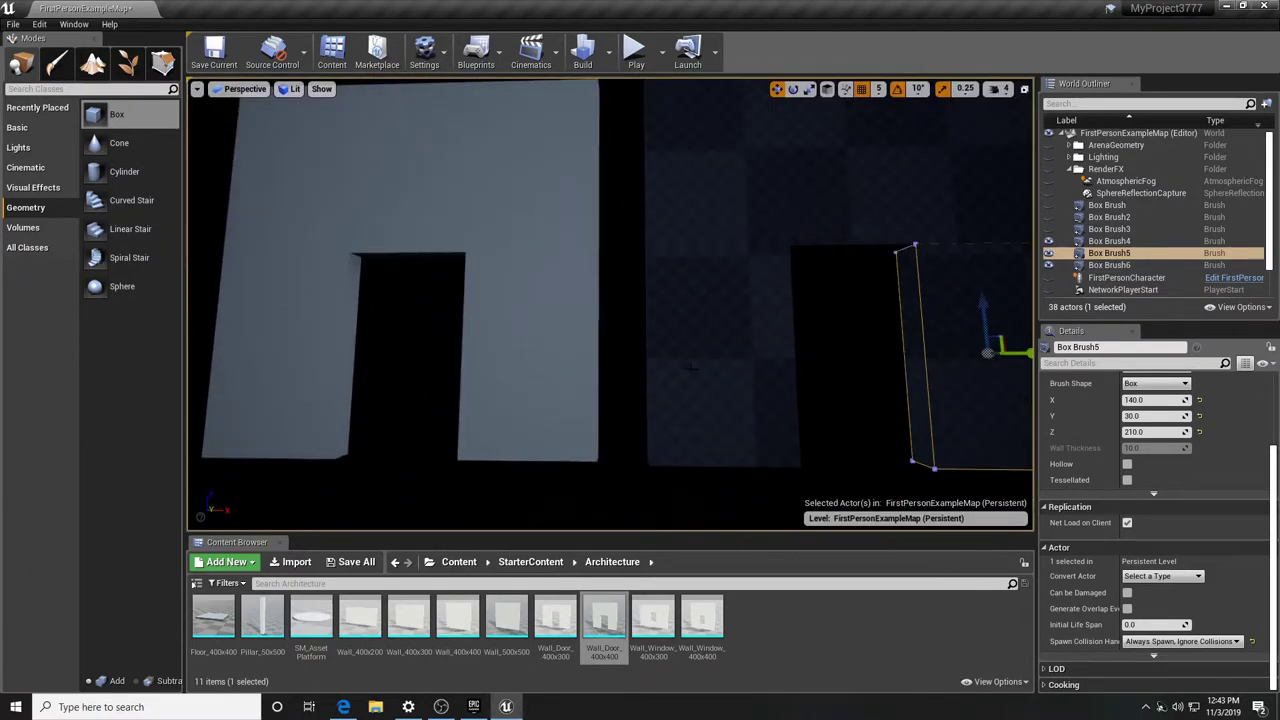
click(830, 425)
mouse_move(830, 425)
right_down()
mouse_move(925, 450)
mouse_move(950, 420)
right_up()
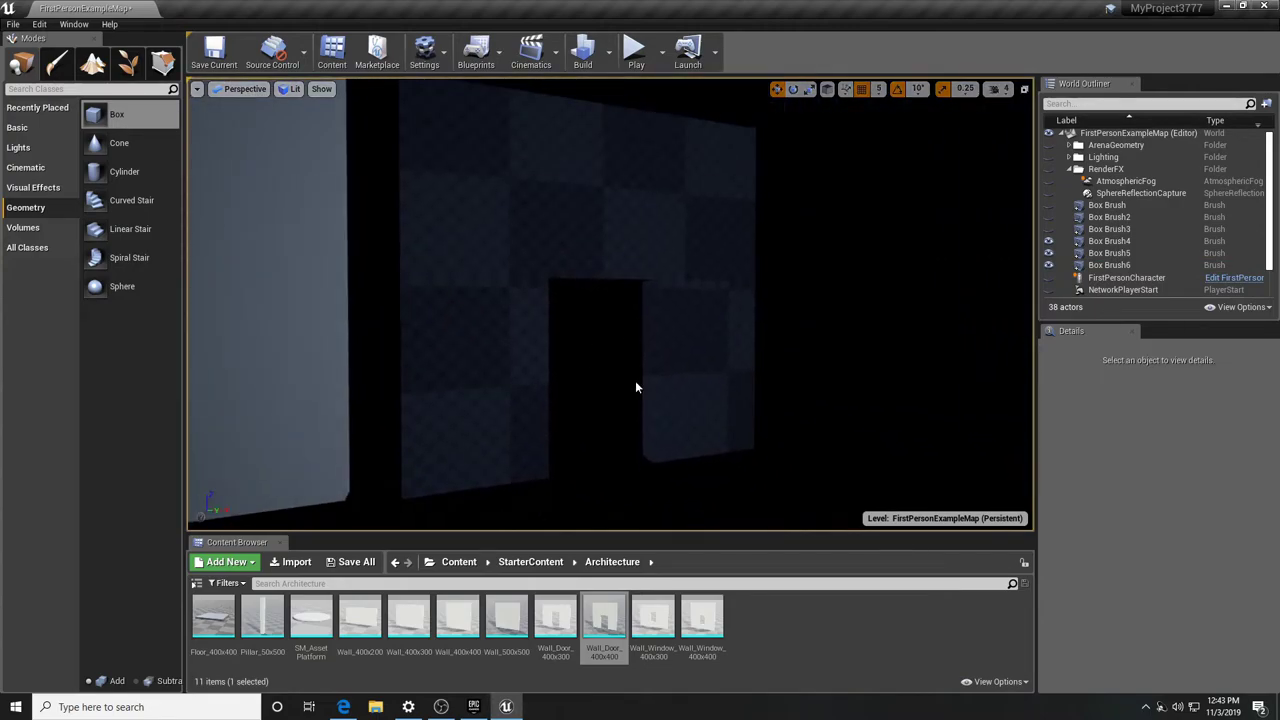
Select the two lower brushes and the wide upper brush of the door wall and group them together
click(536, 418)
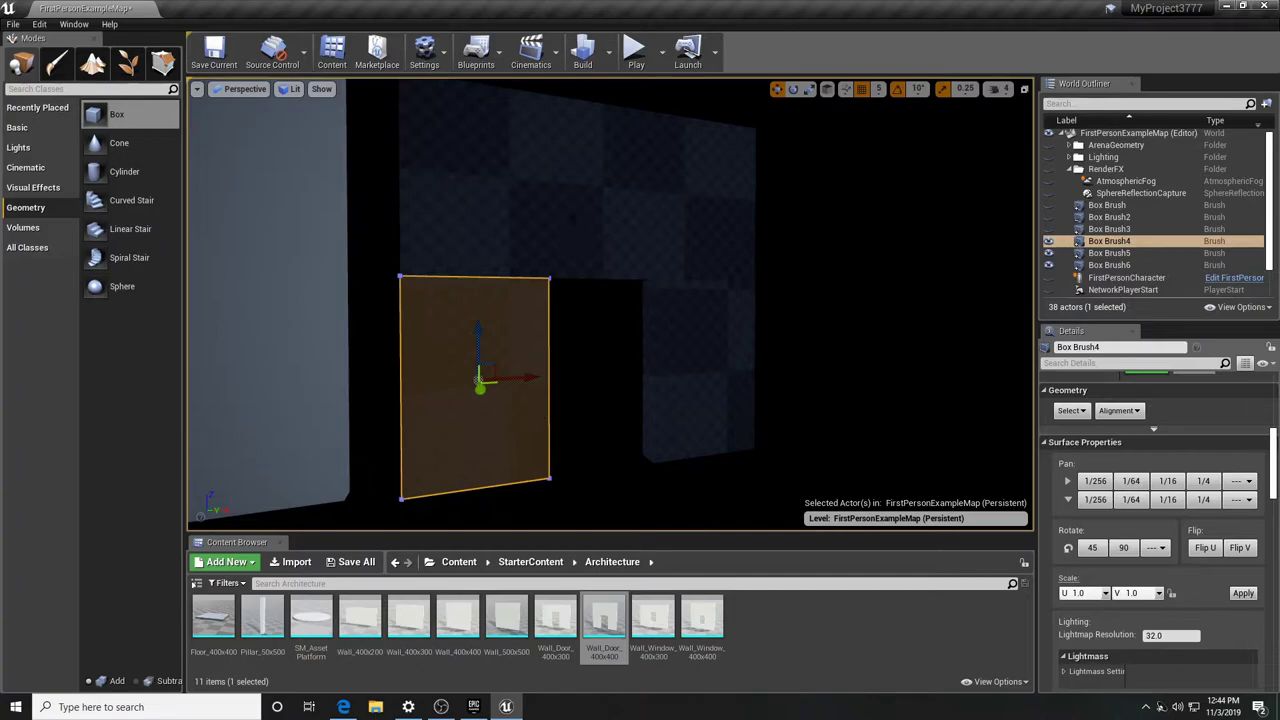
ctrl+click(575, 213)
ctrl+click(714, 371)
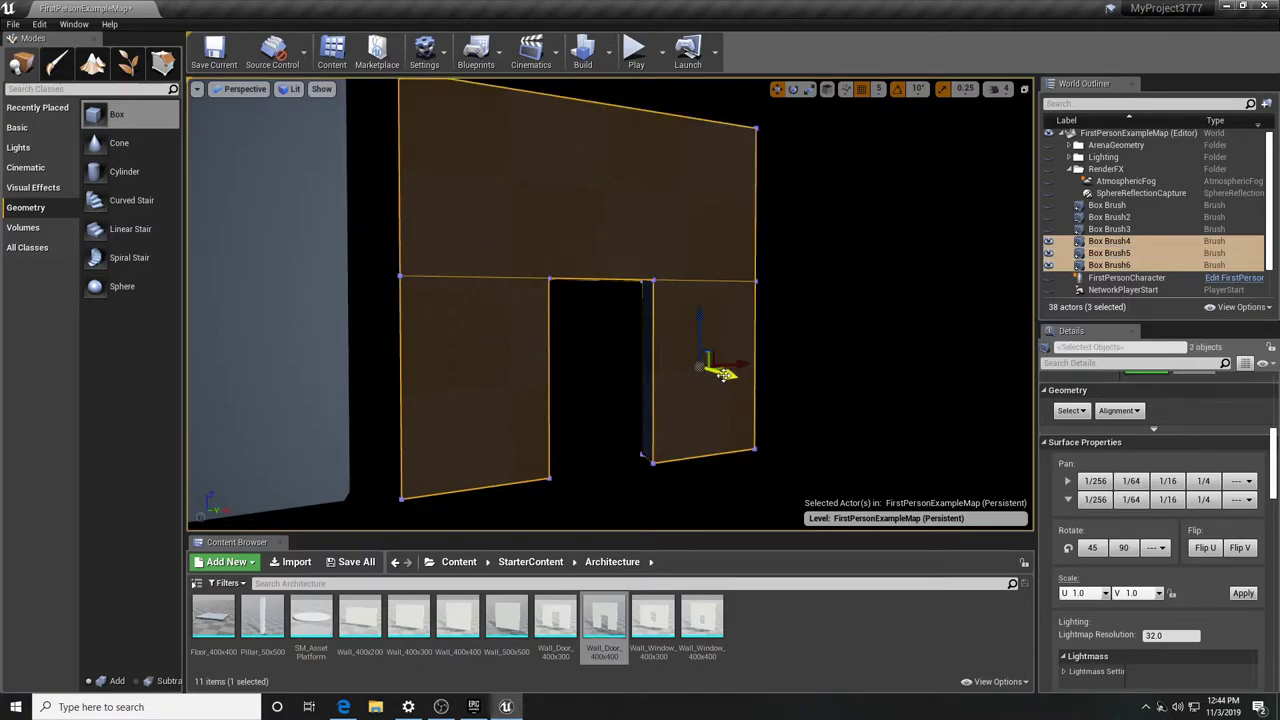
key(ctrl+g)
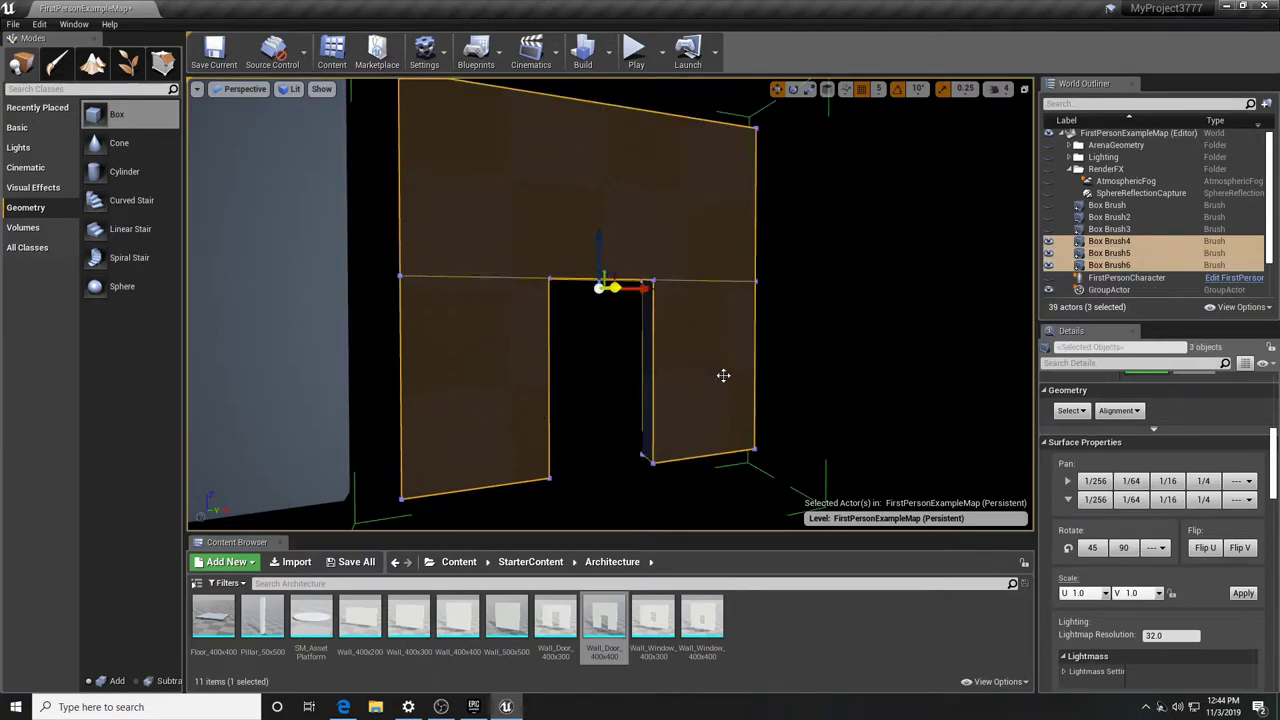
Try moving the grouped door wall as one piece, undo the change and clear the selection
scroll(658, 357, down, 4)
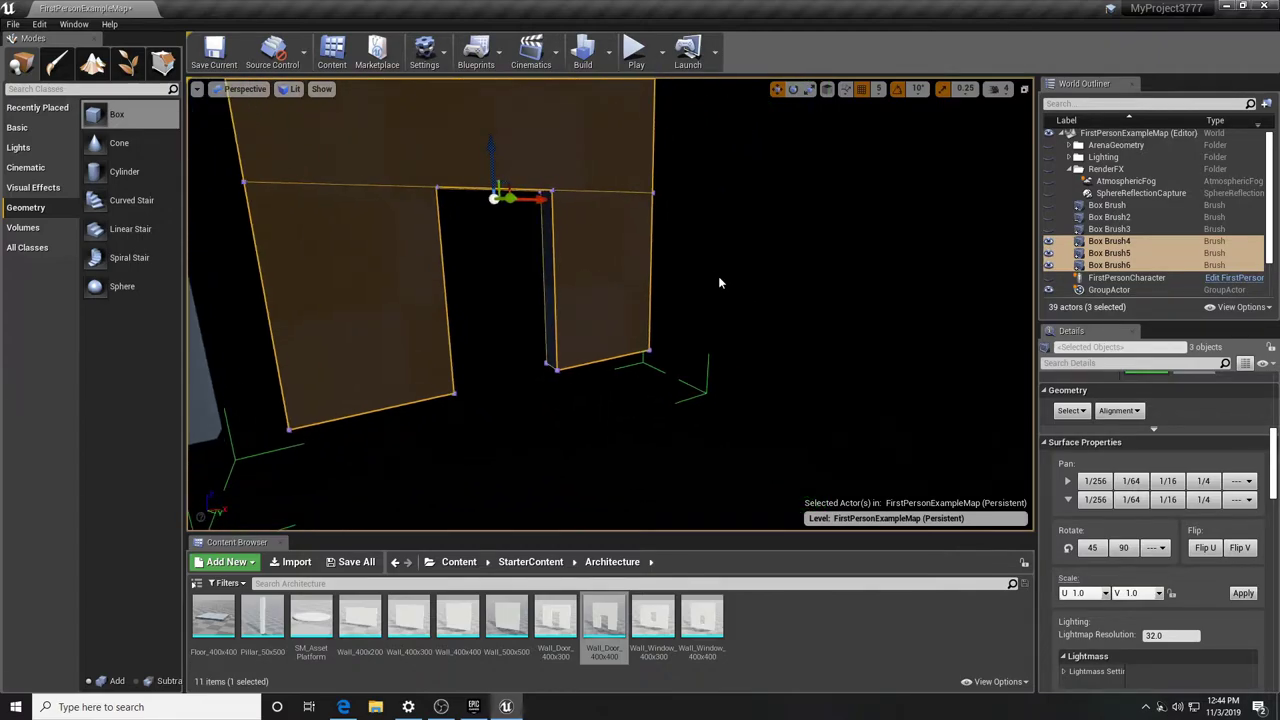
drag(549, 205, 549, 150)
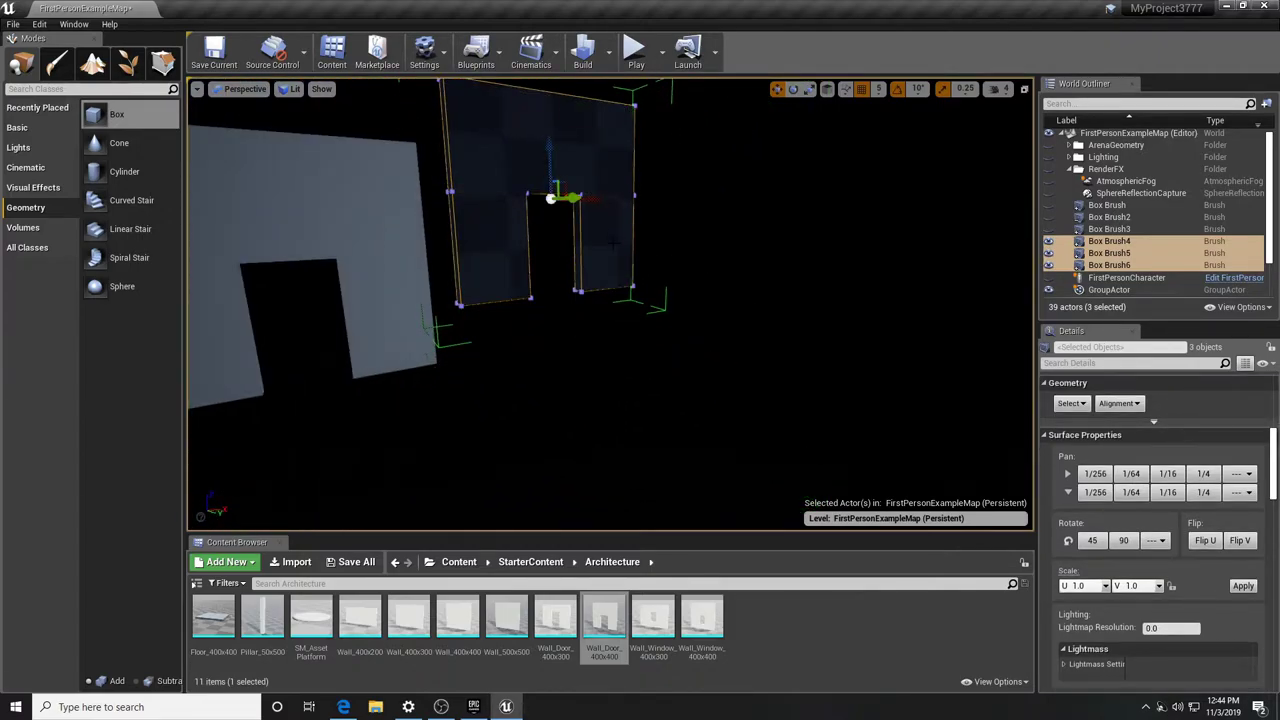
click(615, 243)
key(ctrl+z)
key(ctrl+z)
key(ctrl+z)
key(ctrl+z)
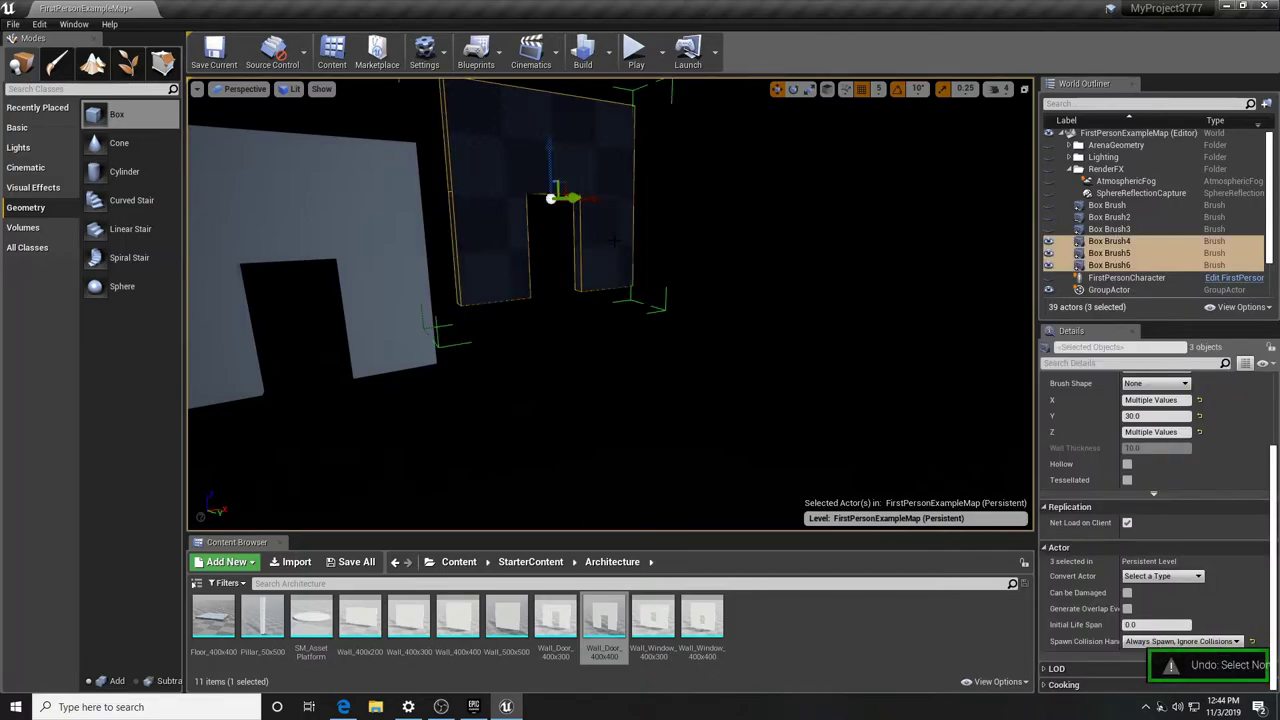
right_drag(610, 303, 570, 296)
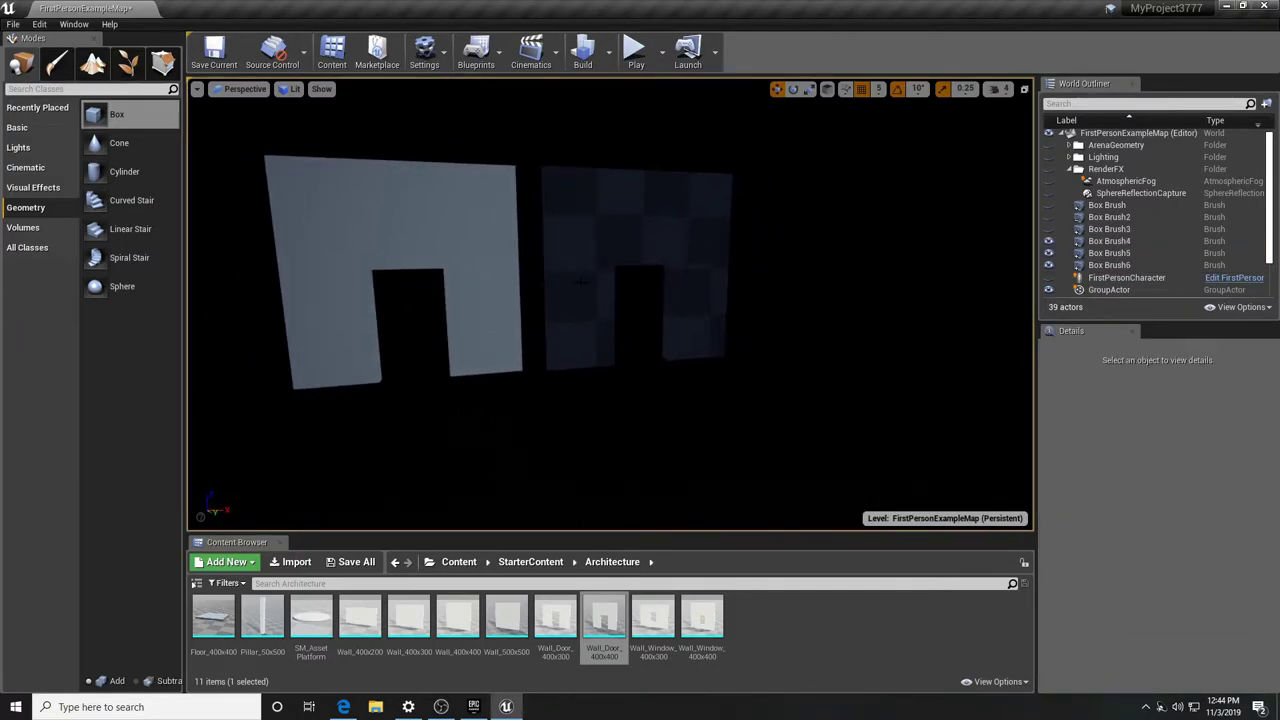
Place a new geometry Box brush in the level beside the brush-built door wall
mouse_move(110, 114)
mouse_down()
mouse_move(818, 320)
mouse_move(838, 342)
mouse_up()
right_drag(867, 403, 838, 402)
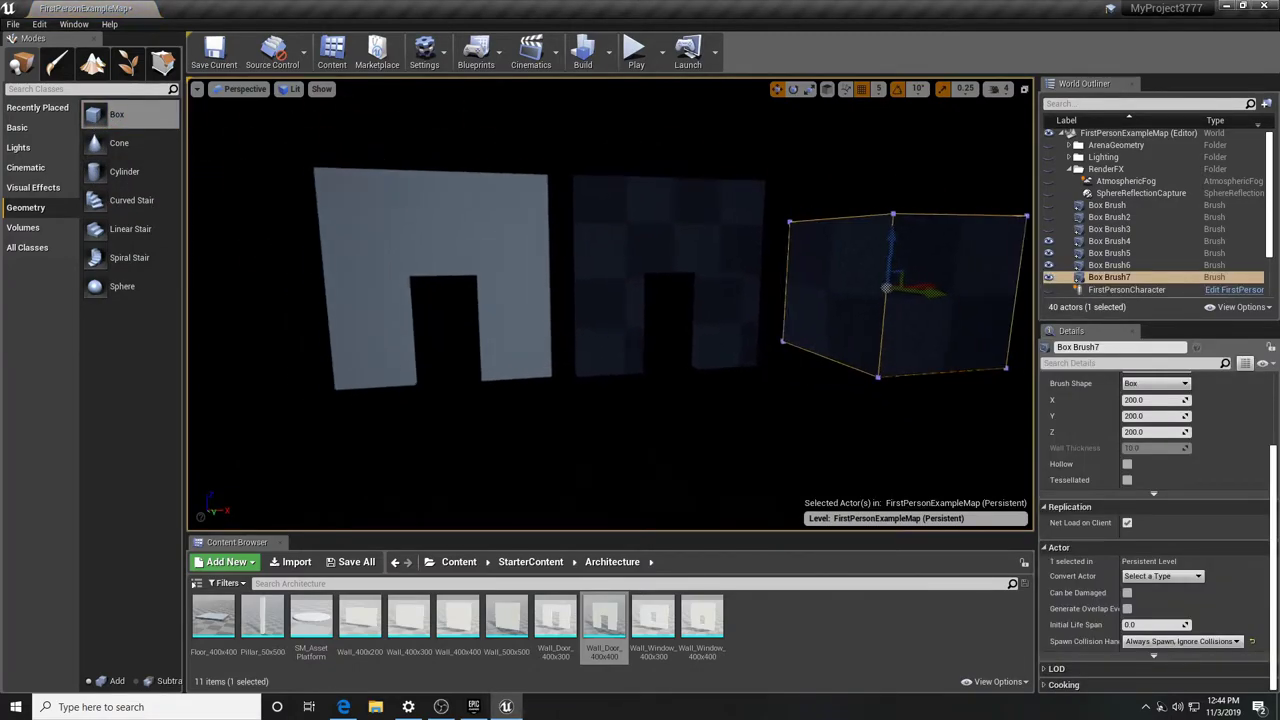
key(Right)
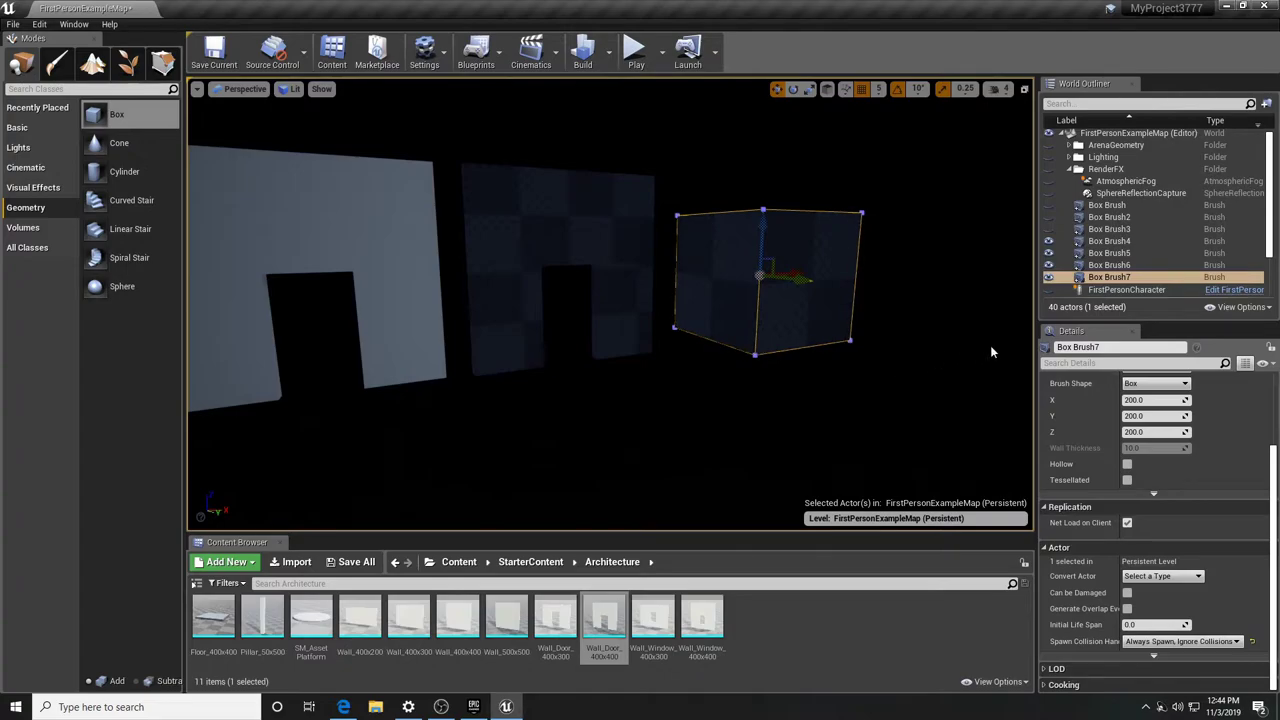
Set the new box brush's size to X 400, Y 30 and Z 400 for a solid wall
click(1150, 400)
text(400)
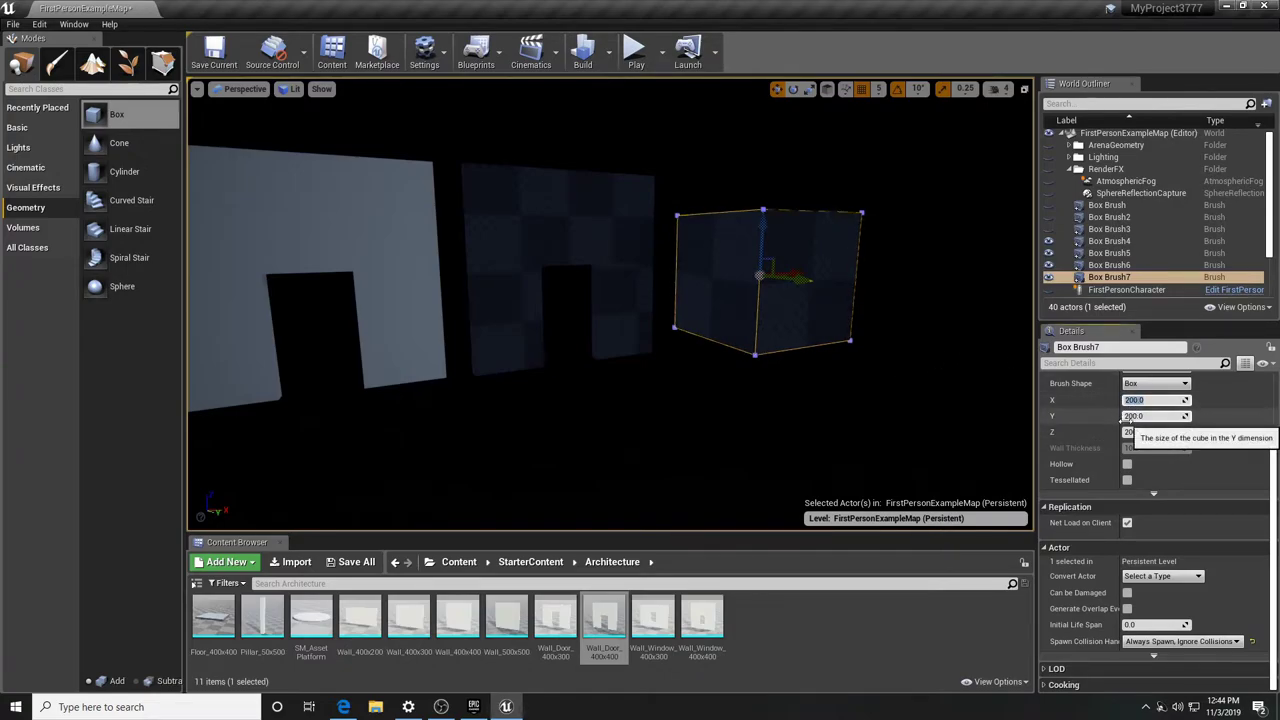
text(4)
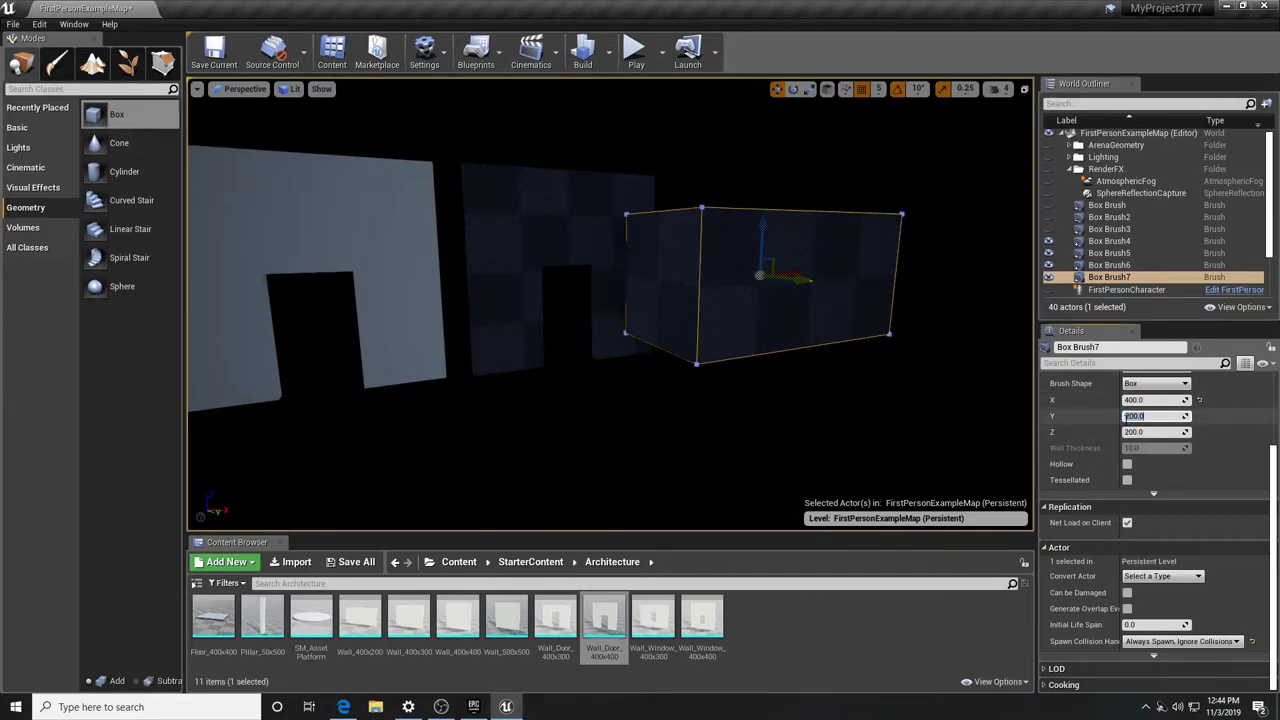
text(00)
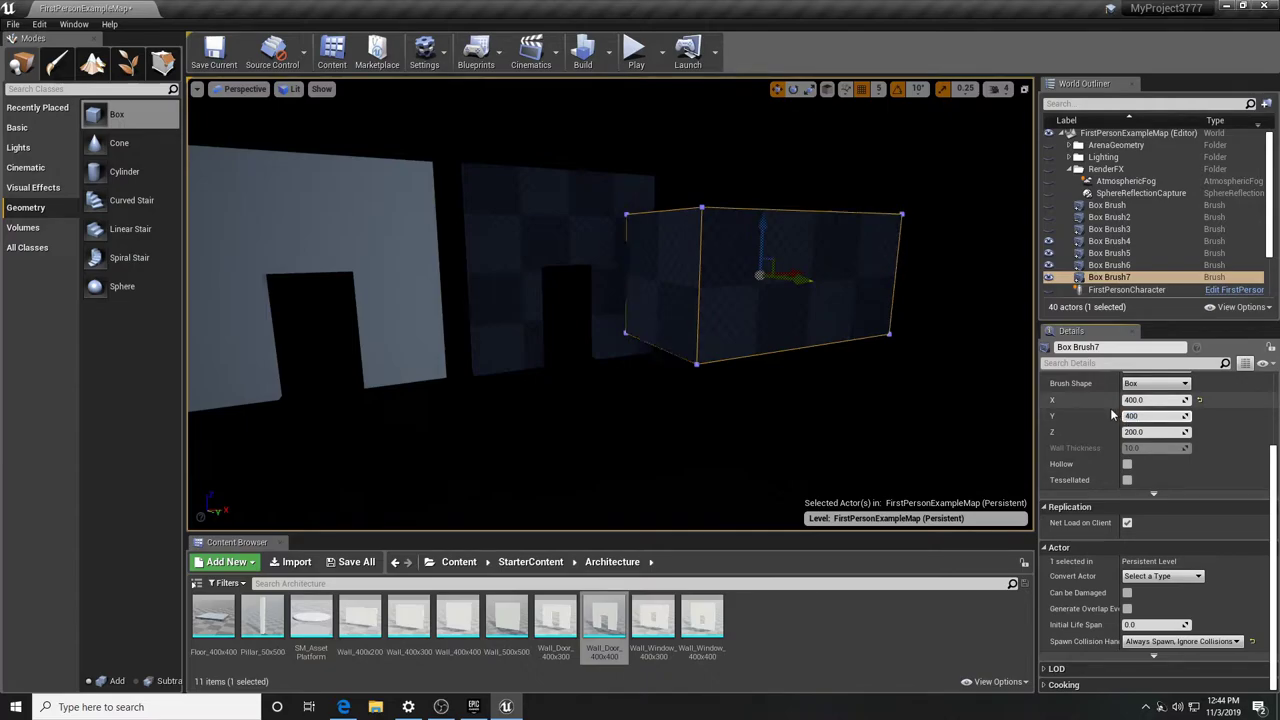
click(1133, 431)
click(1126, 416)
text(30)
click(1135, 432)
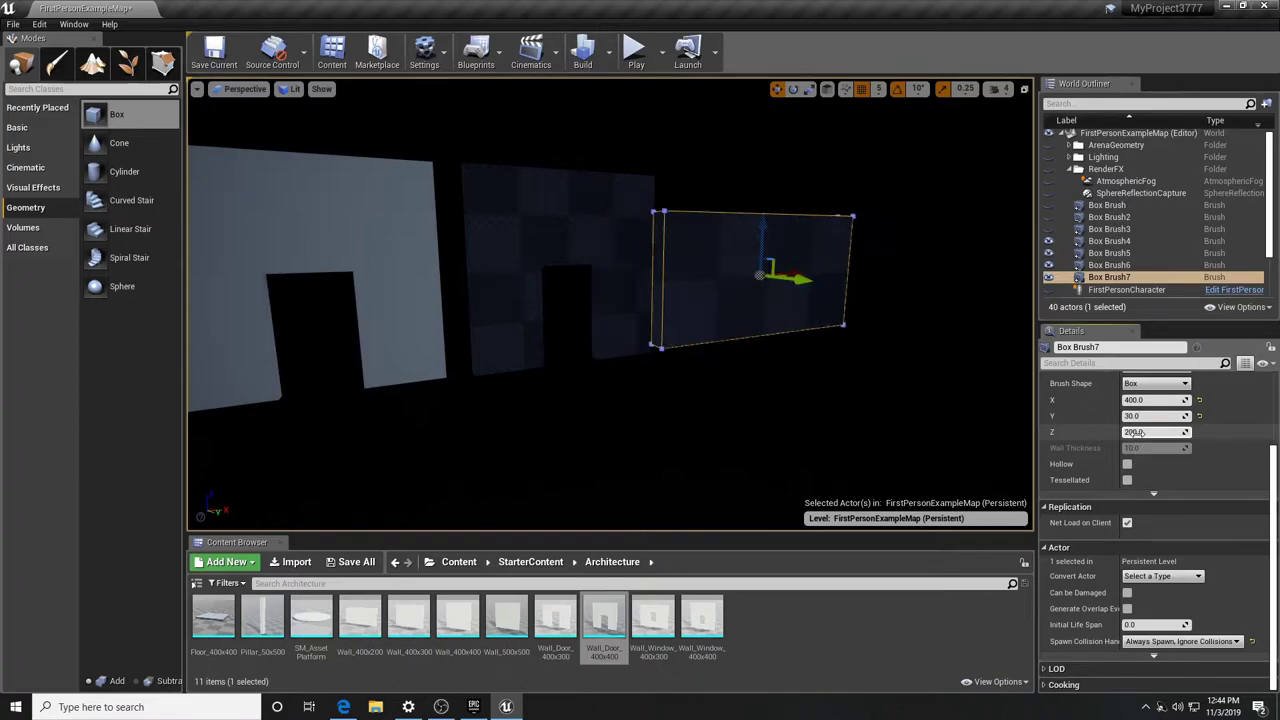
text(400)
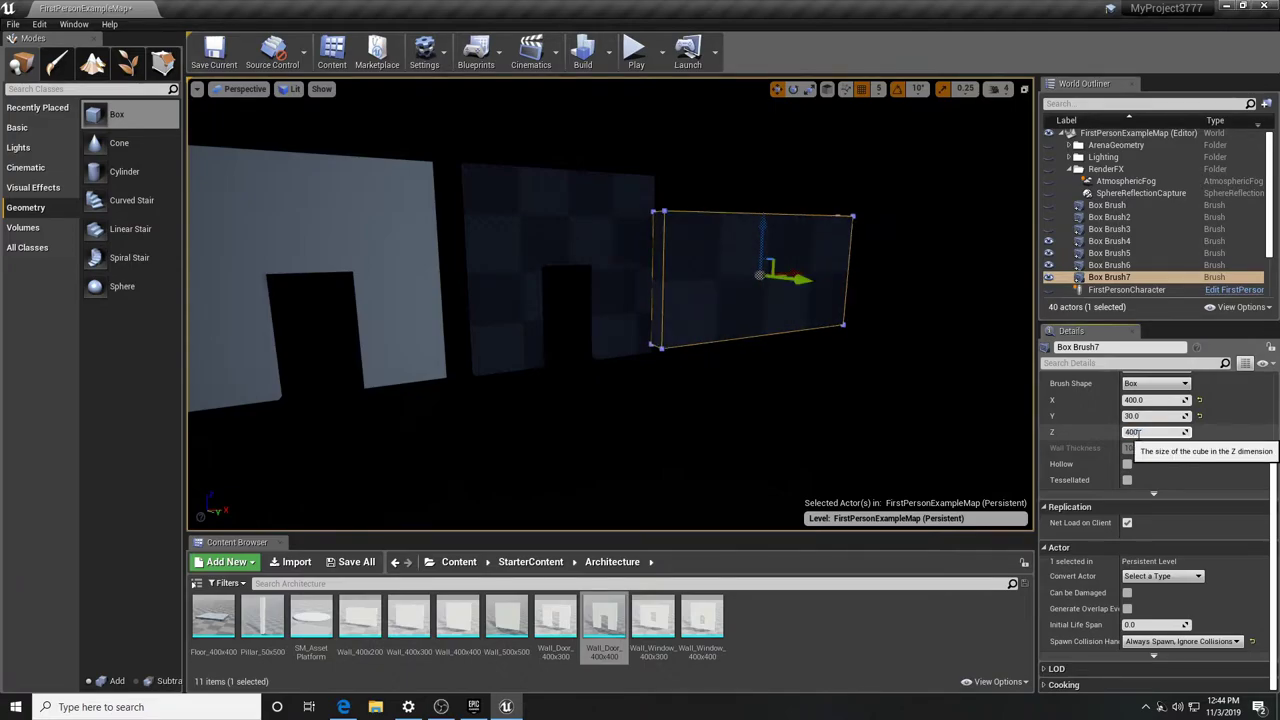
key(Return)
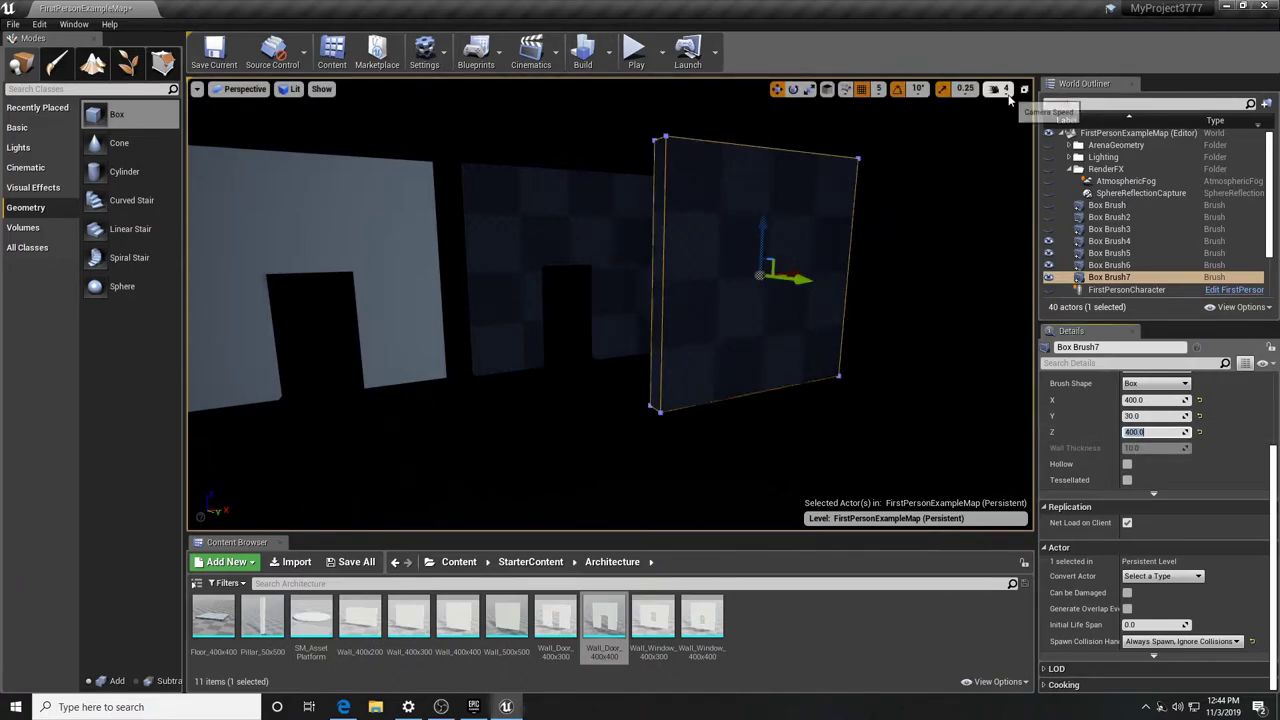
Move the solid wall brush in a maximized Top view into line beside the grouped door wall, and check it in Perspective
click(1023, 90)
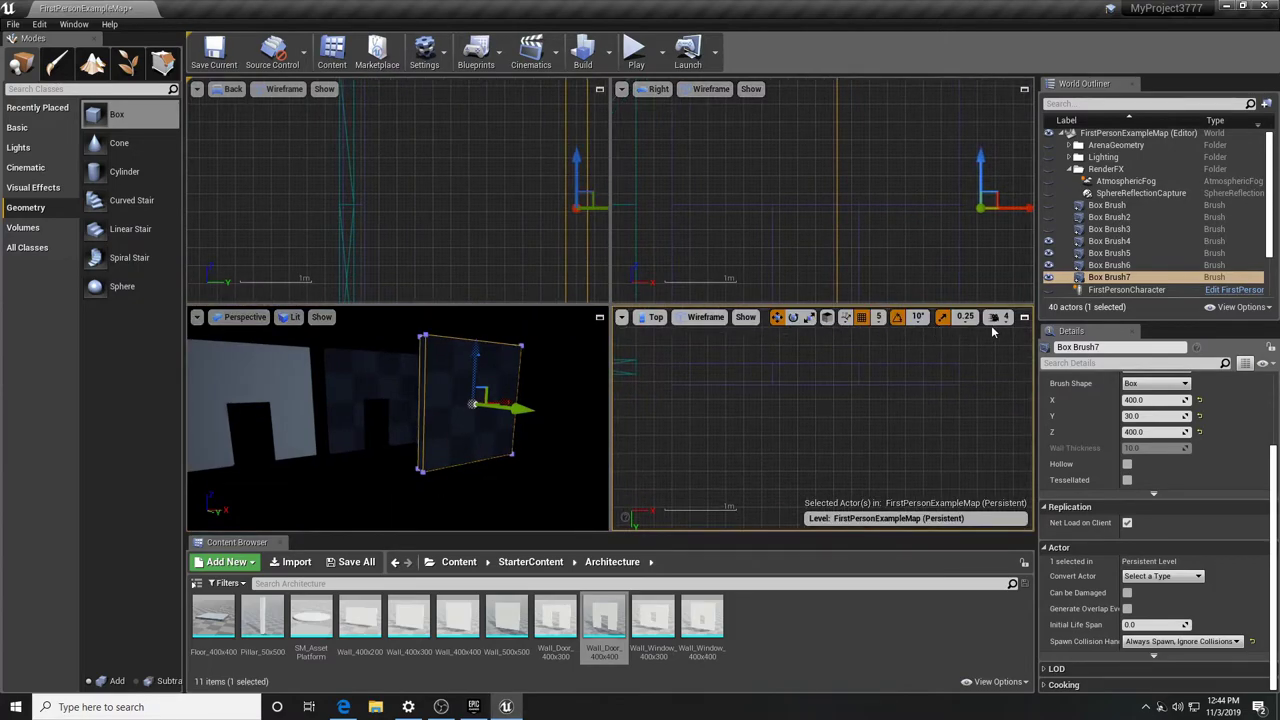
click(1023, 318)
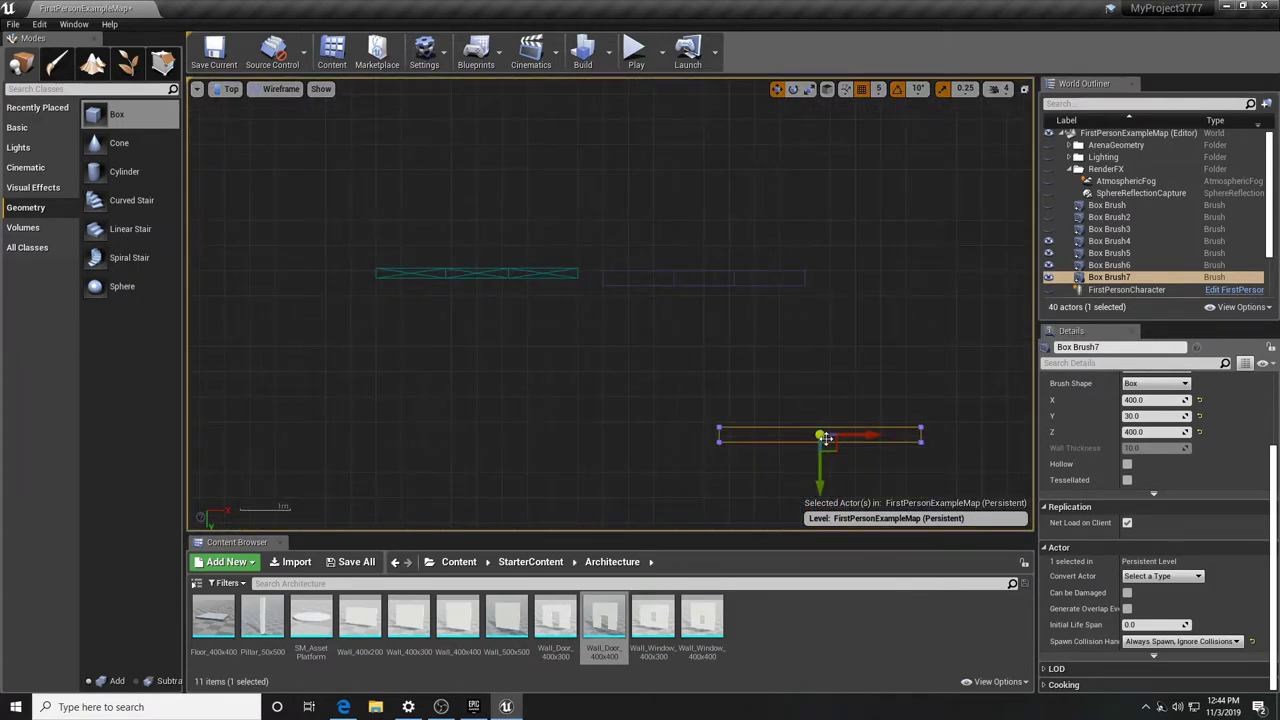
drag(820, 485, 835, 330)
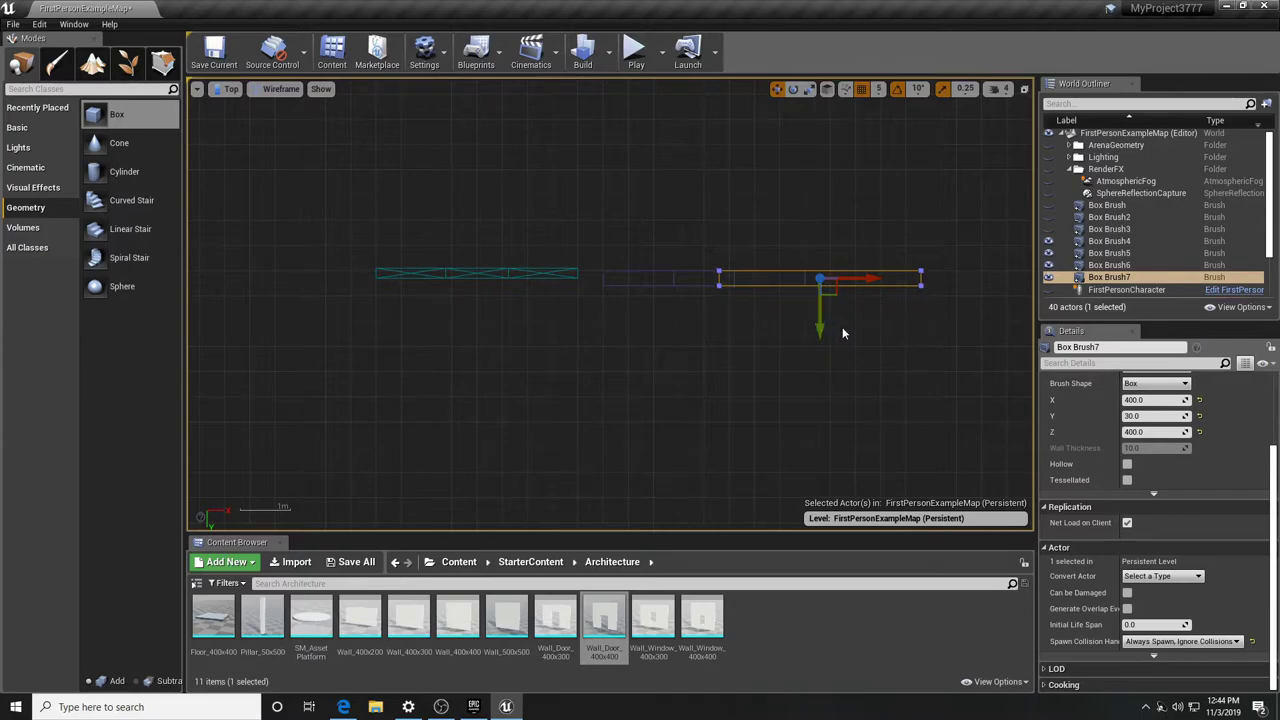
drag(874, 279, 969, 279)
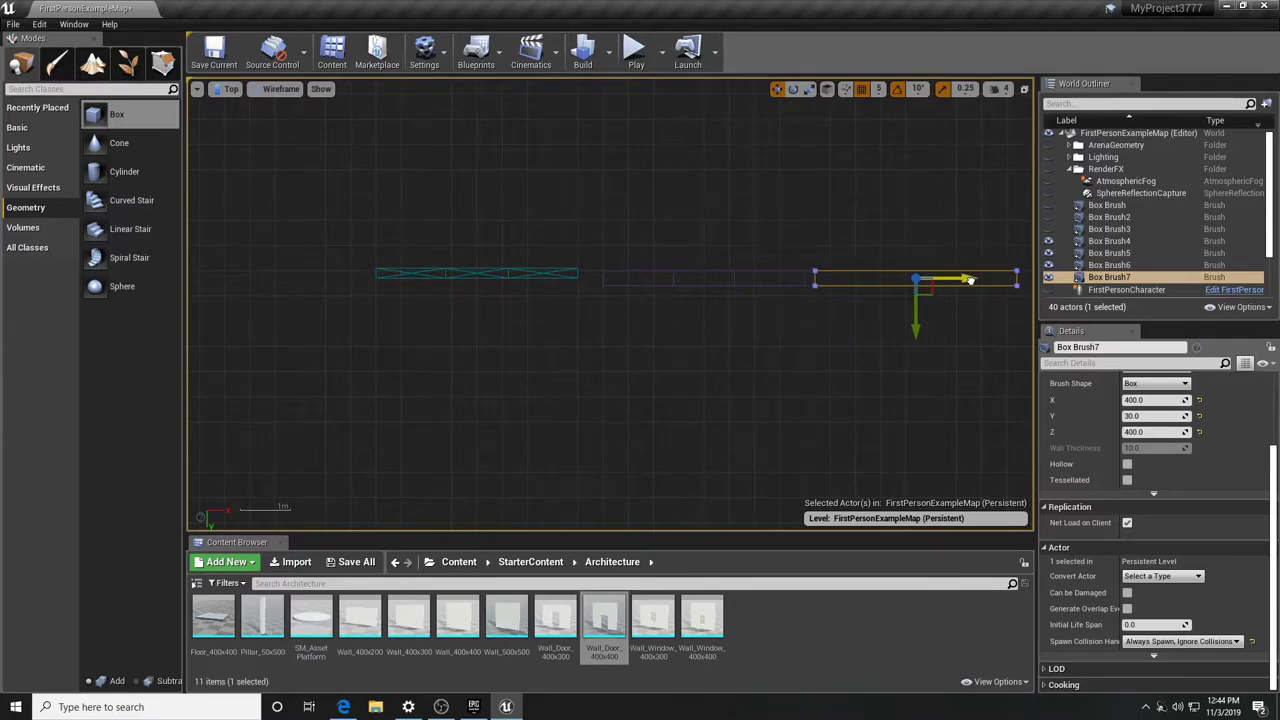
click(1023, 93)
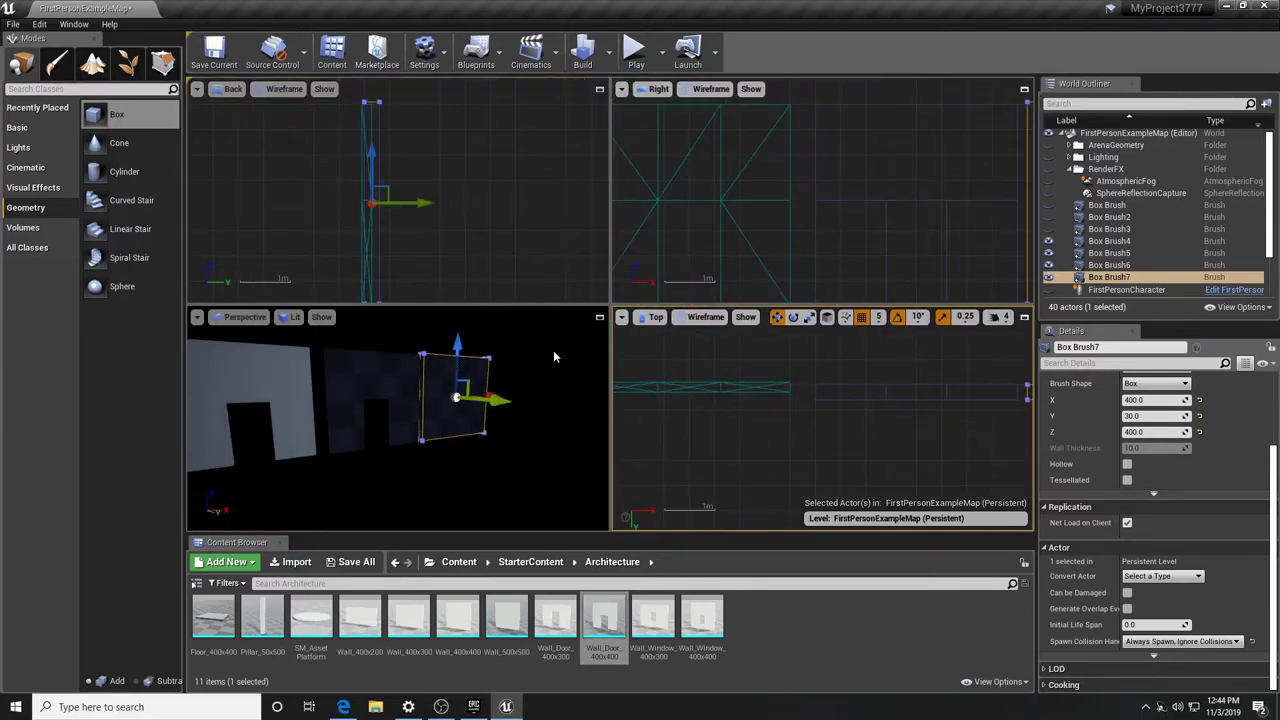
click(597, 309)
mouse_move(636, 370)
right_down()
mouse_move(560, 345)
mouse_move(640, 350)
right_up()
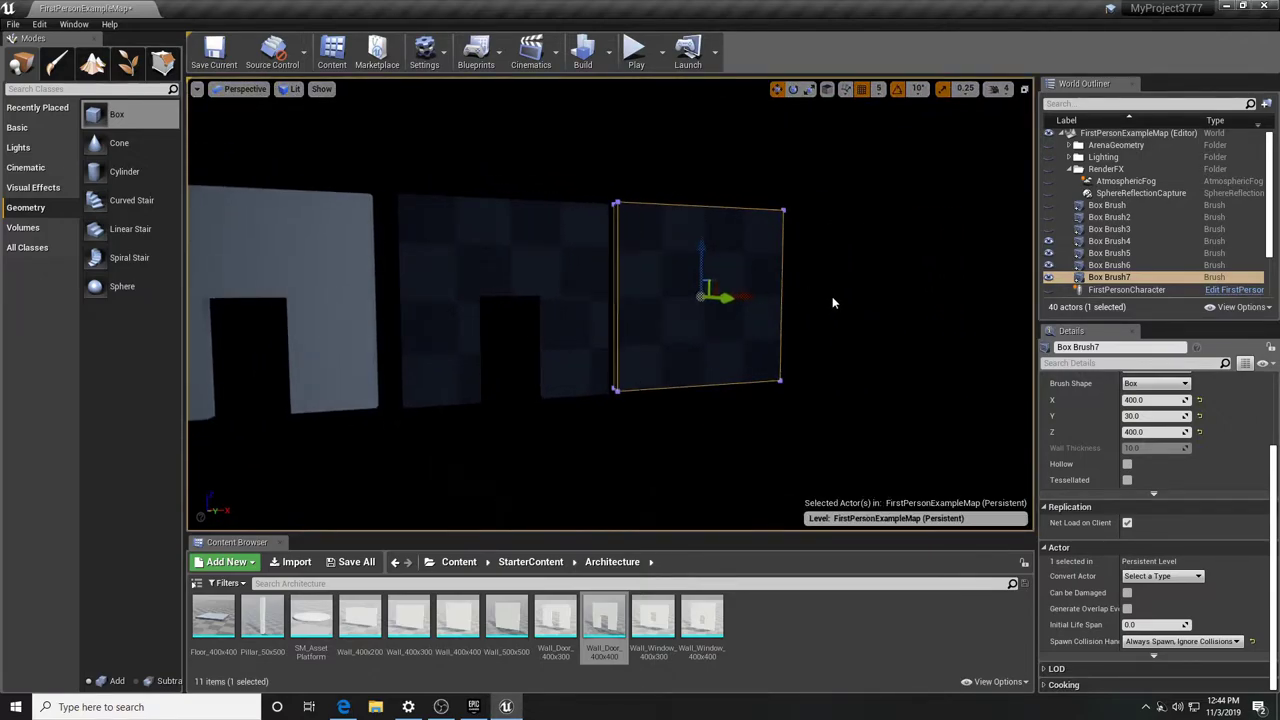
Duplicate the solid wall brush along Y in a maximized Top view, placing the copy just in front of it
click(1023, 89)
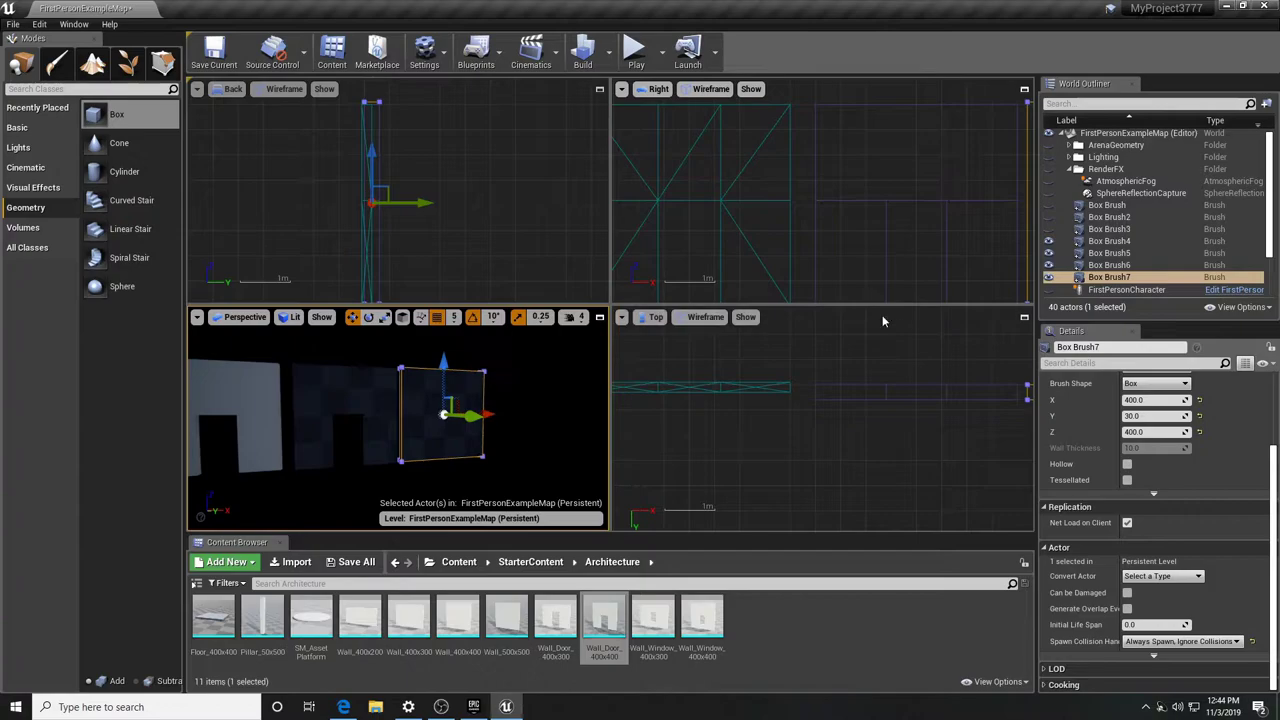
click(1023, 310)
mouse_move(926, 335)
right_down()
mouse_move(774, 289)
mouse_move(749, 331)
right_up()
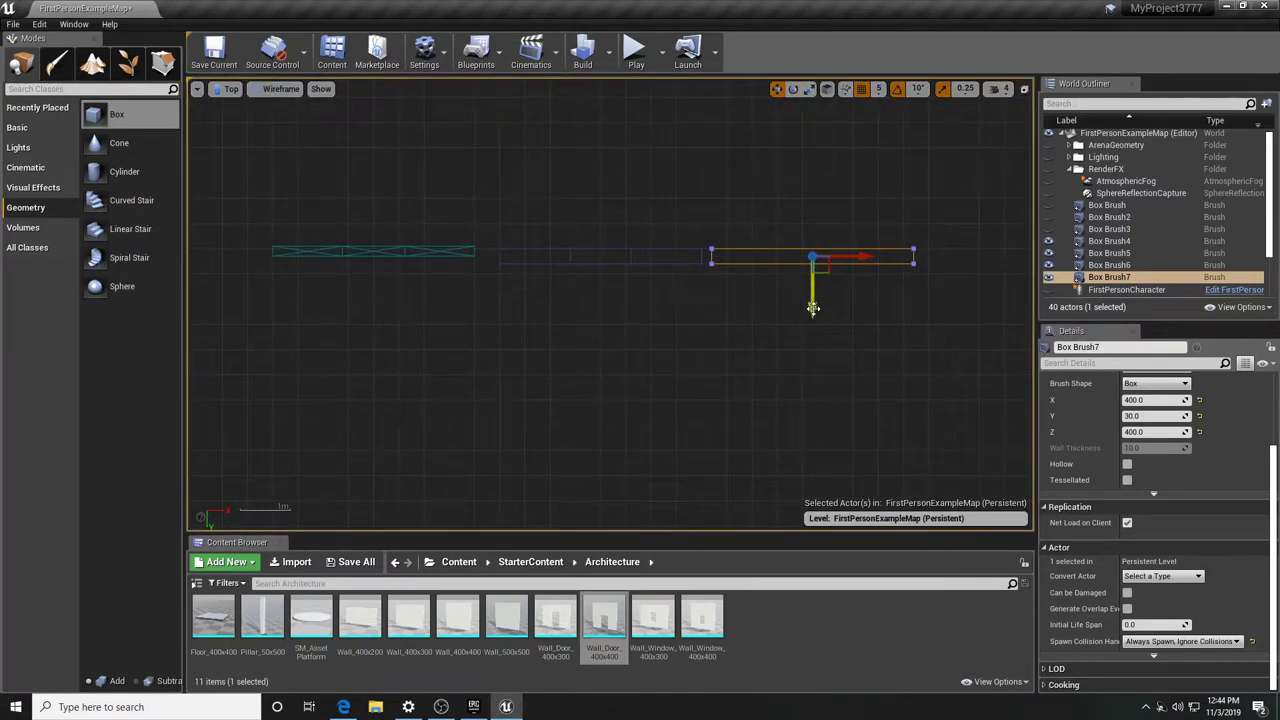
alt+drag(814, 314, 814, 342)
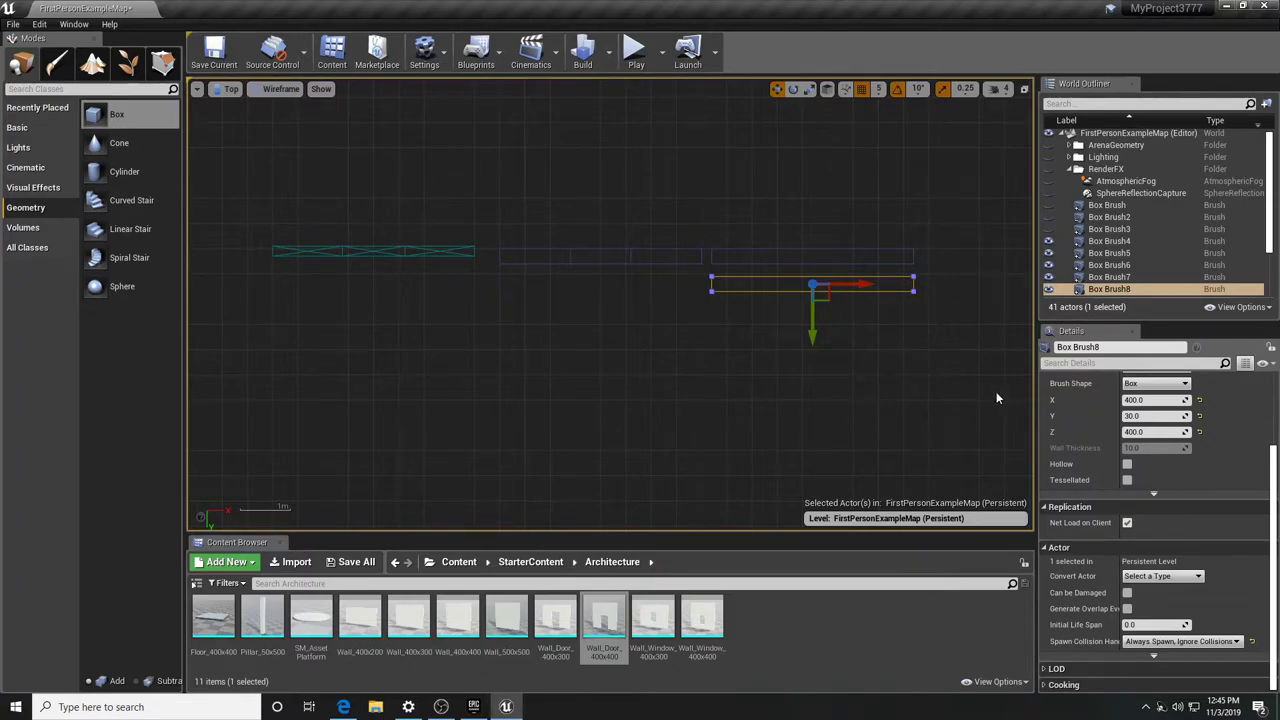
Resize the copied brush to X 125, Y 40 and Z 210, move it along Y into the solid wall and restore the four viewports
click(1155, 400)
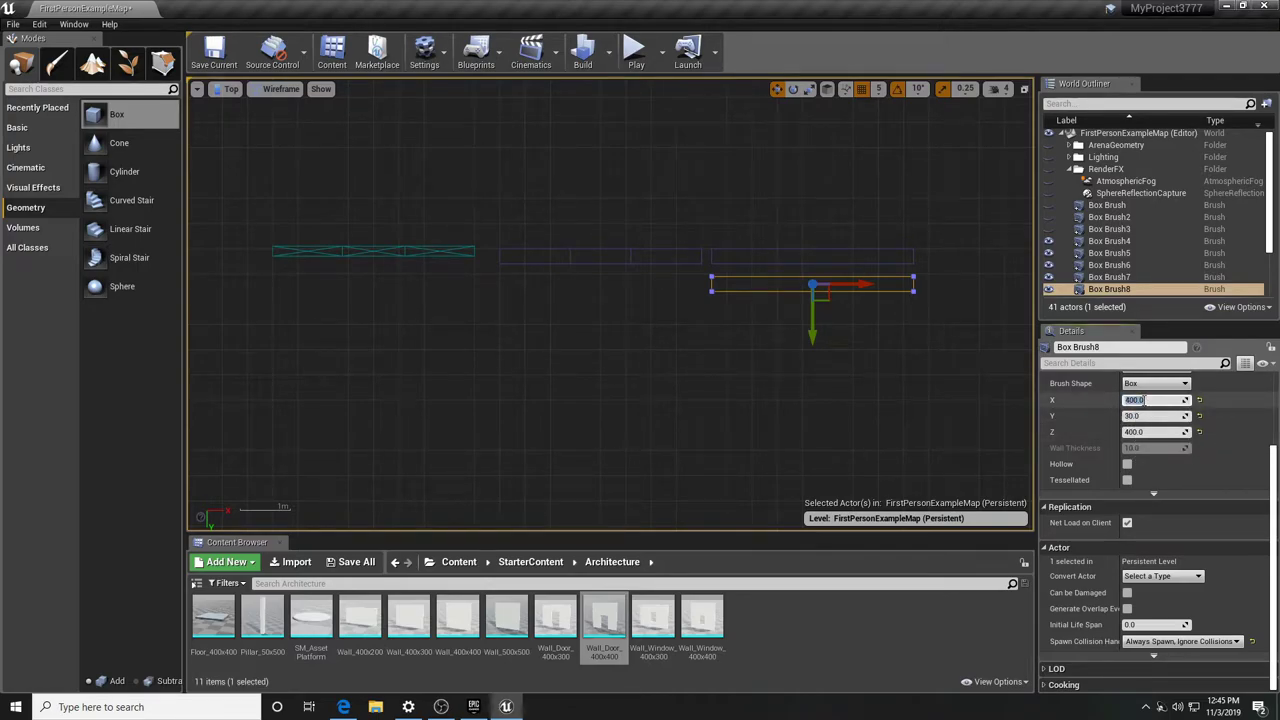
text(210)
click(1133, 415)
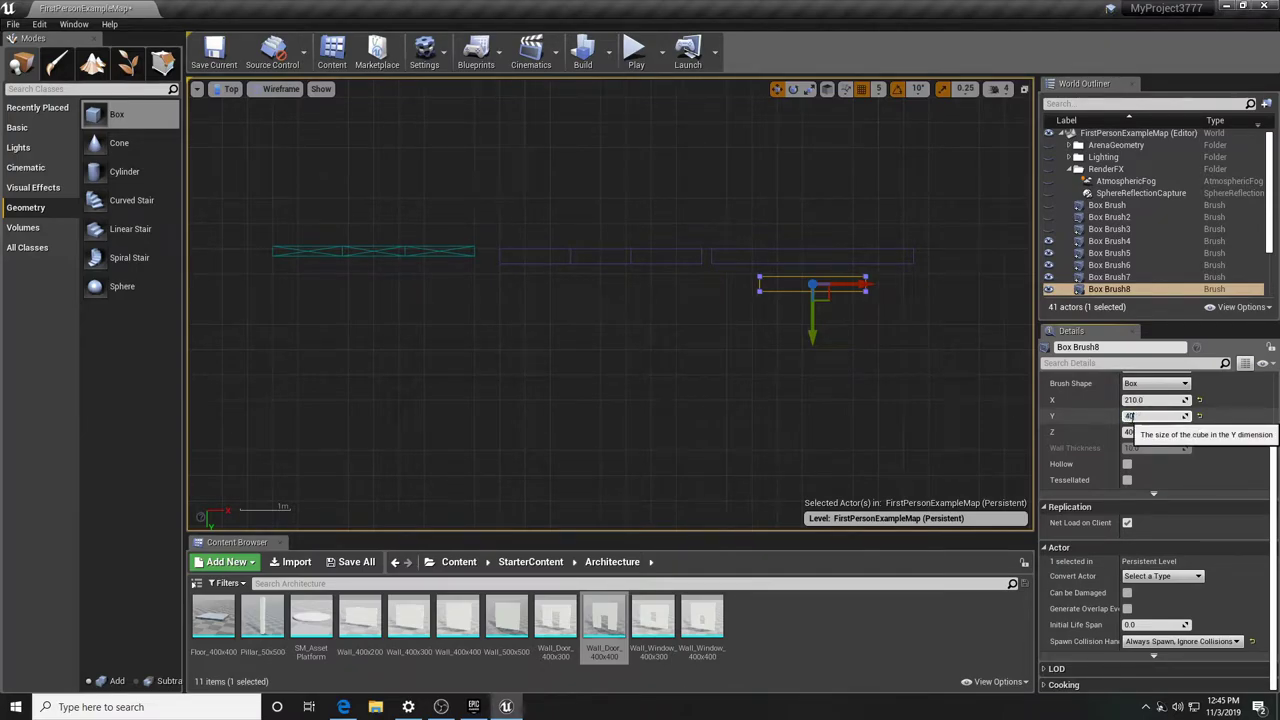
text(40)
key(Return)
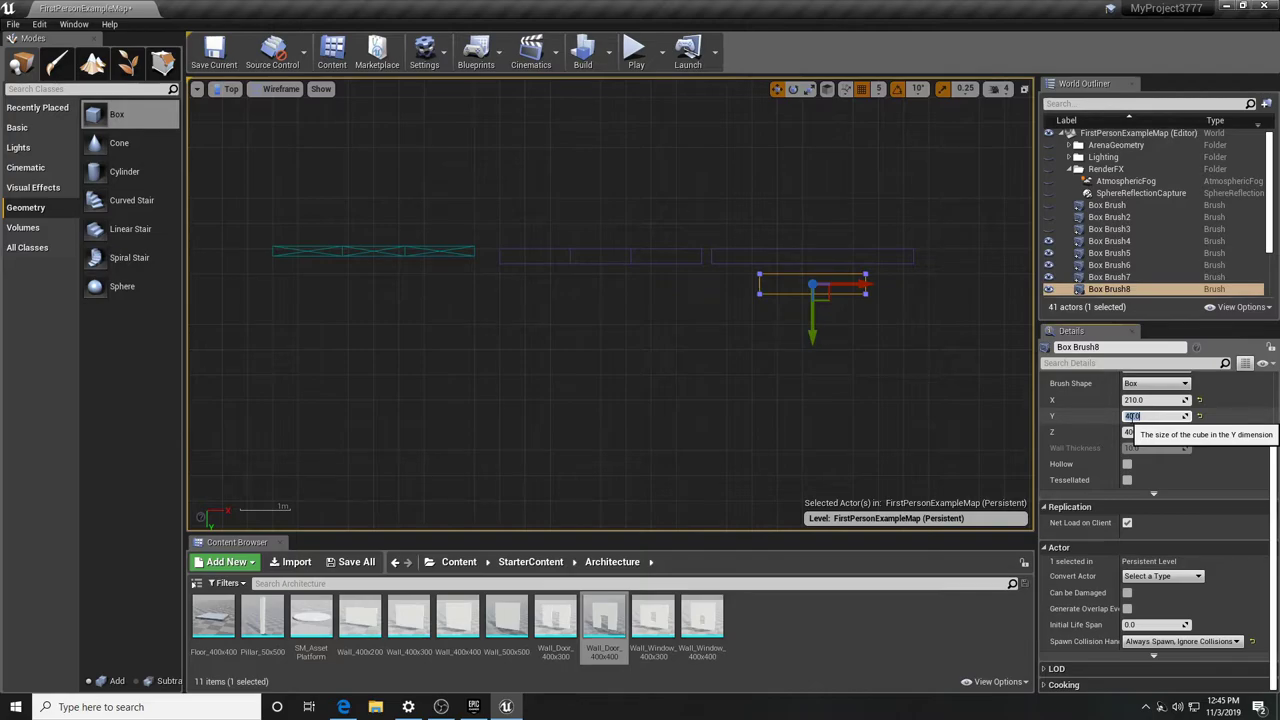
click(1135, 432)
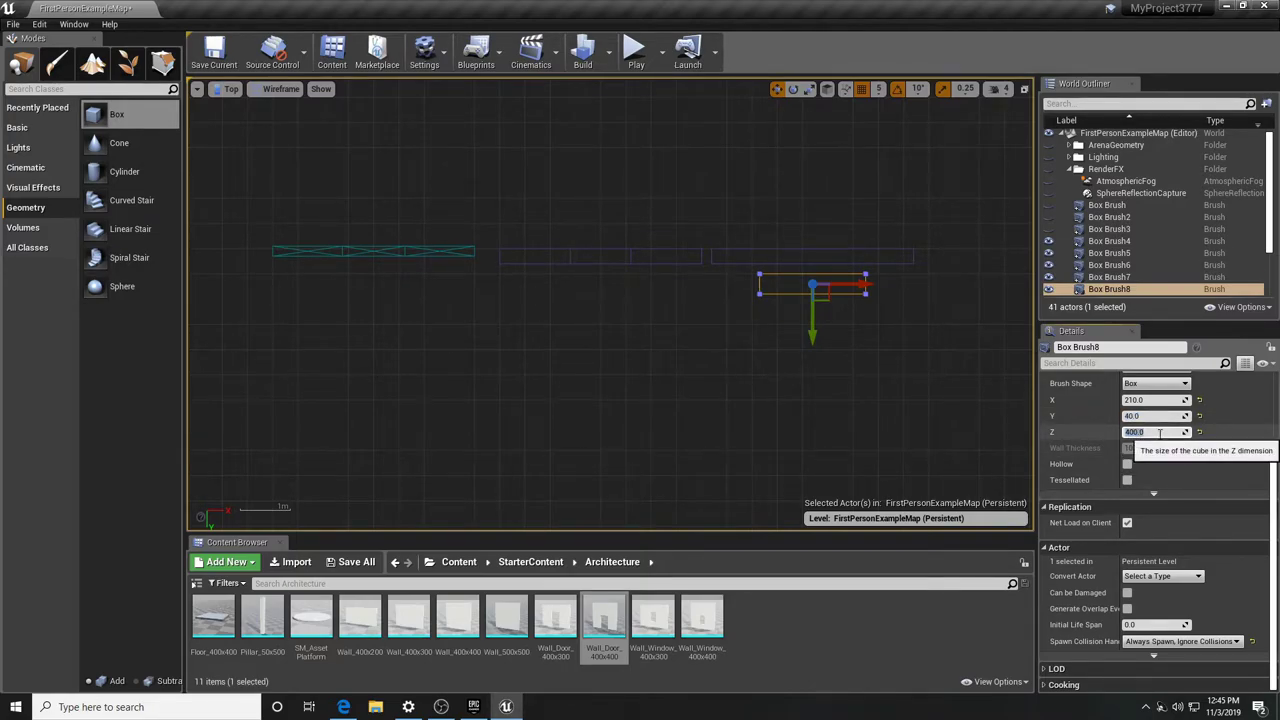
click(1133, 400)
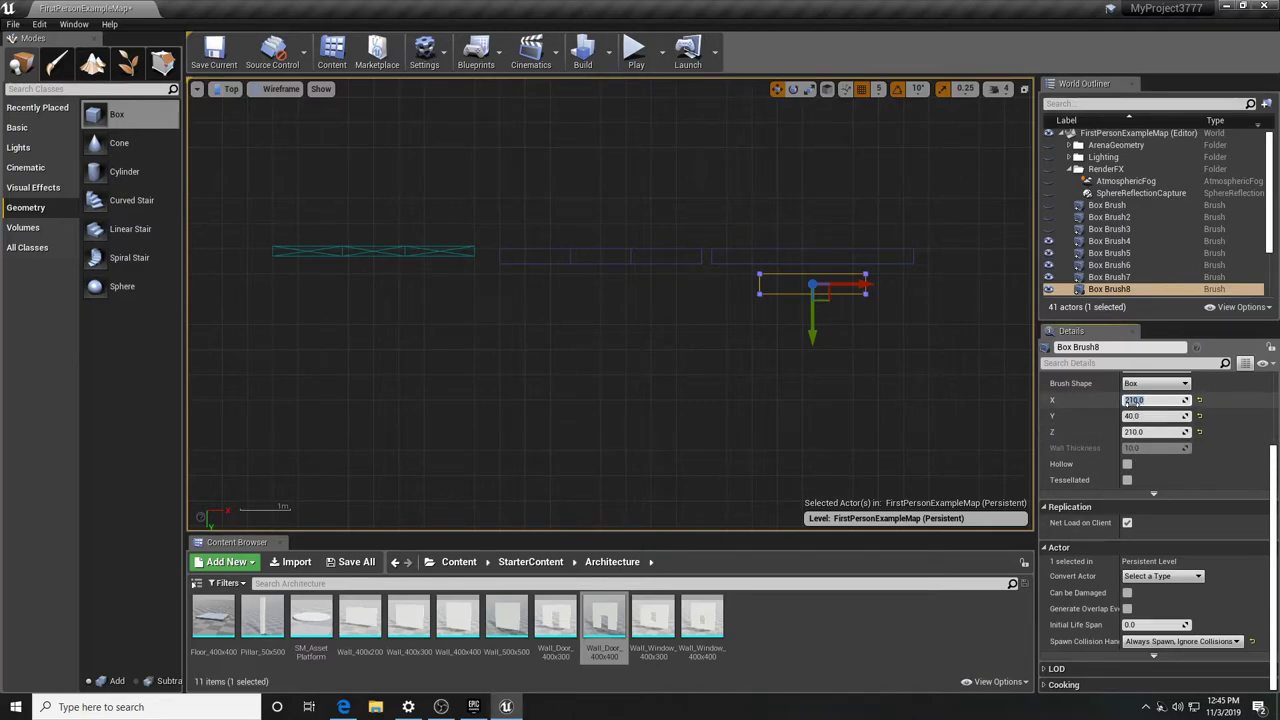
text(125)
key(Return)
drag(815, 338, 816, 310)
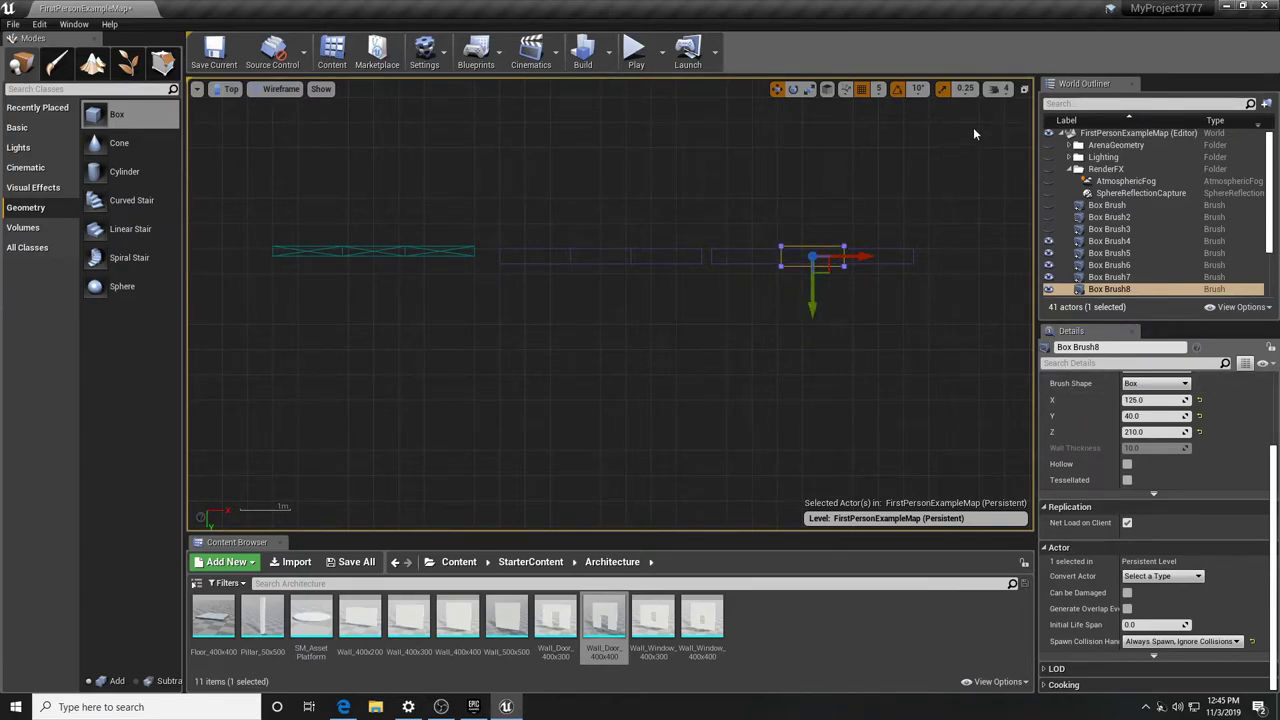
click(1024, 88)
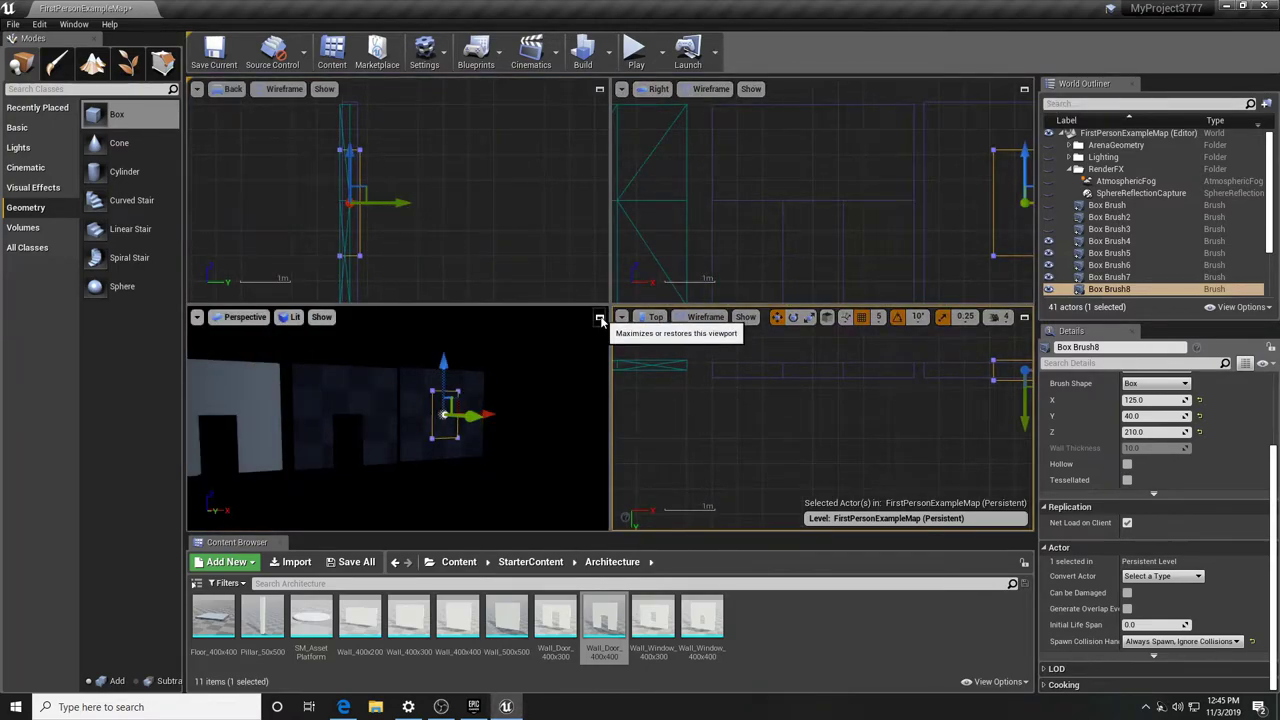
Set the door-sized brush's Y to 60 and change its brush type to Subtractive, working in a maximized Perspective view
click(601, 319)
mouse_move(601, 320)
right_down()
mouse_move(560, 320)
mouse_move(700, 322)
mouse_move(687, 354)
right_up()
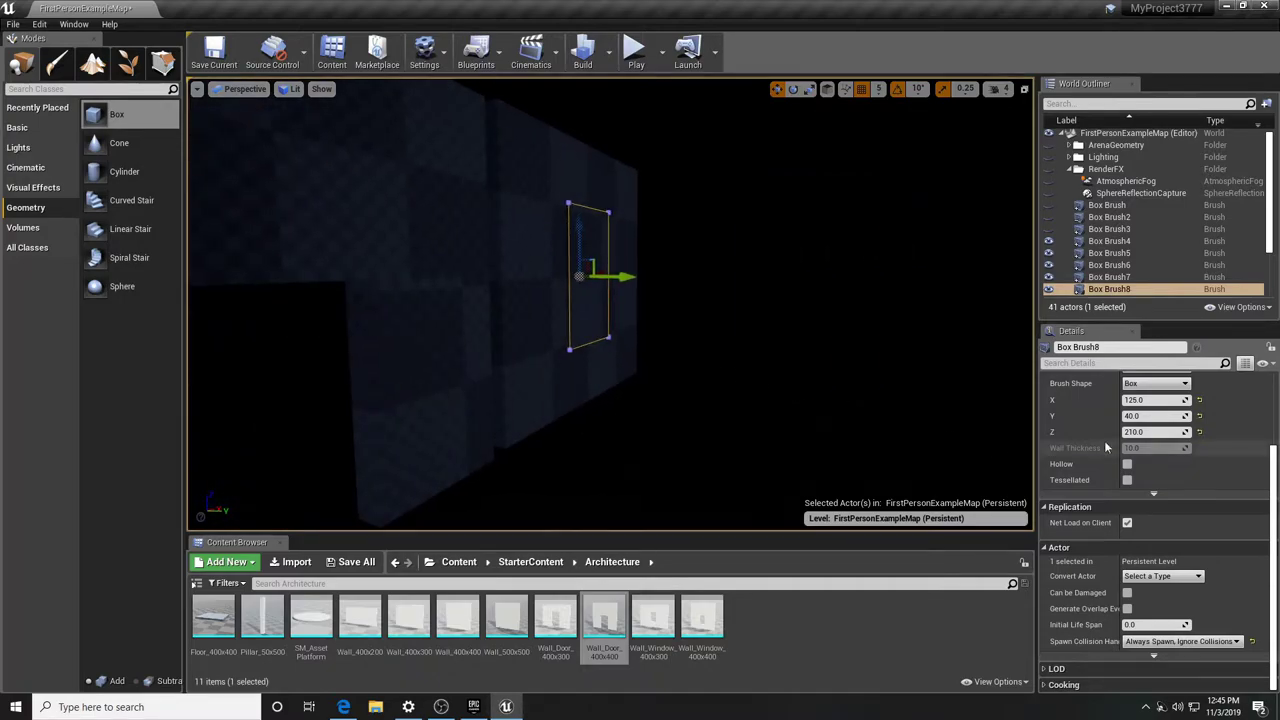
click(1145, 416)
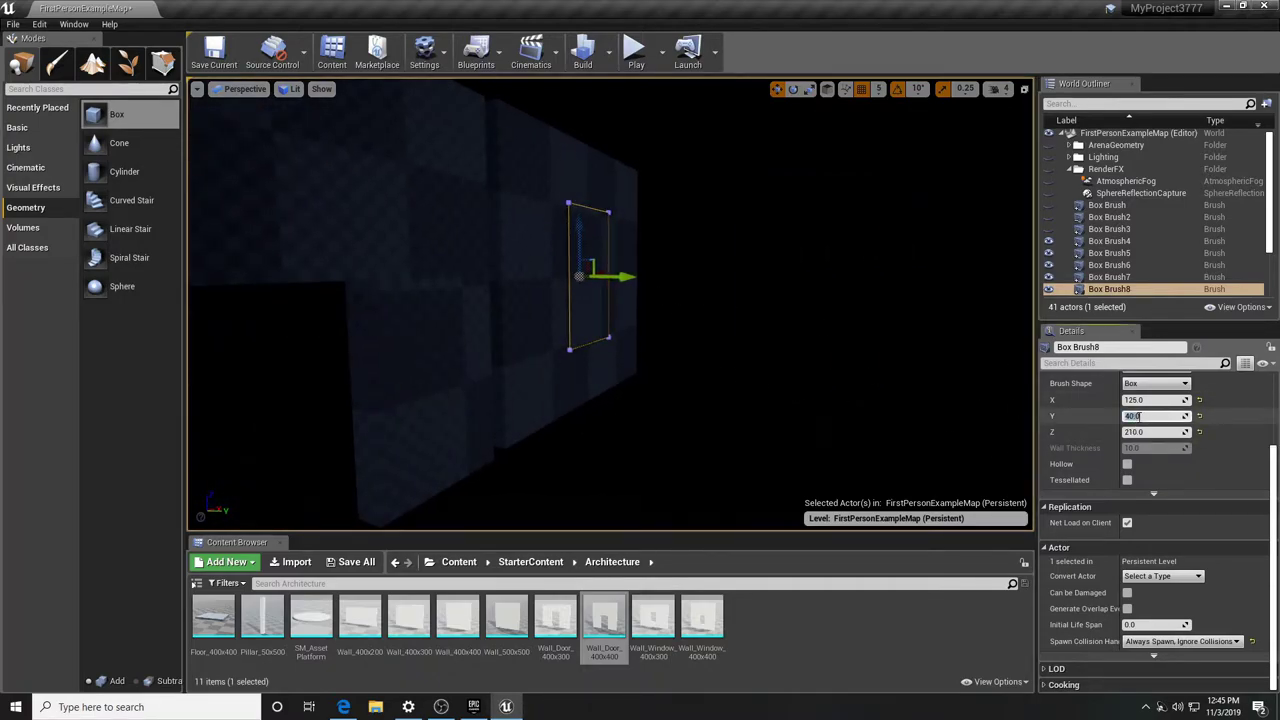
key(Return)
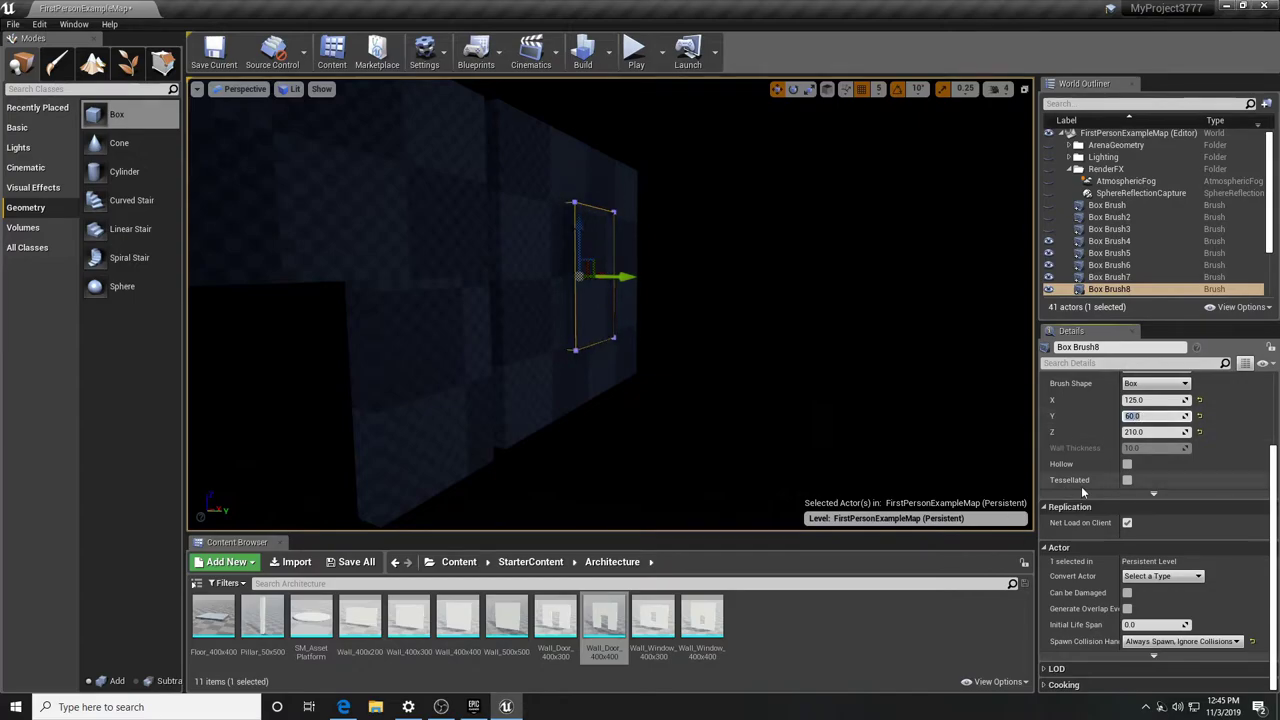
drag(1274, 456, 1274, 477)
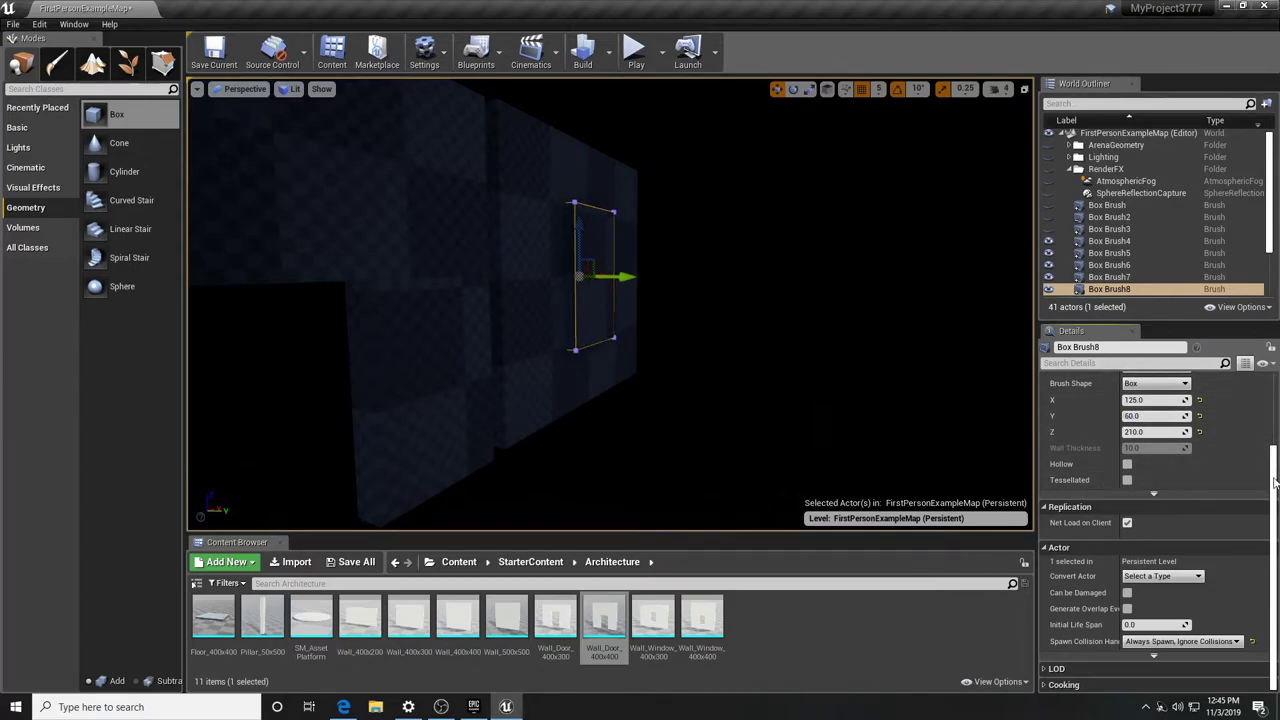
scroll(1041, 396, up, 3)
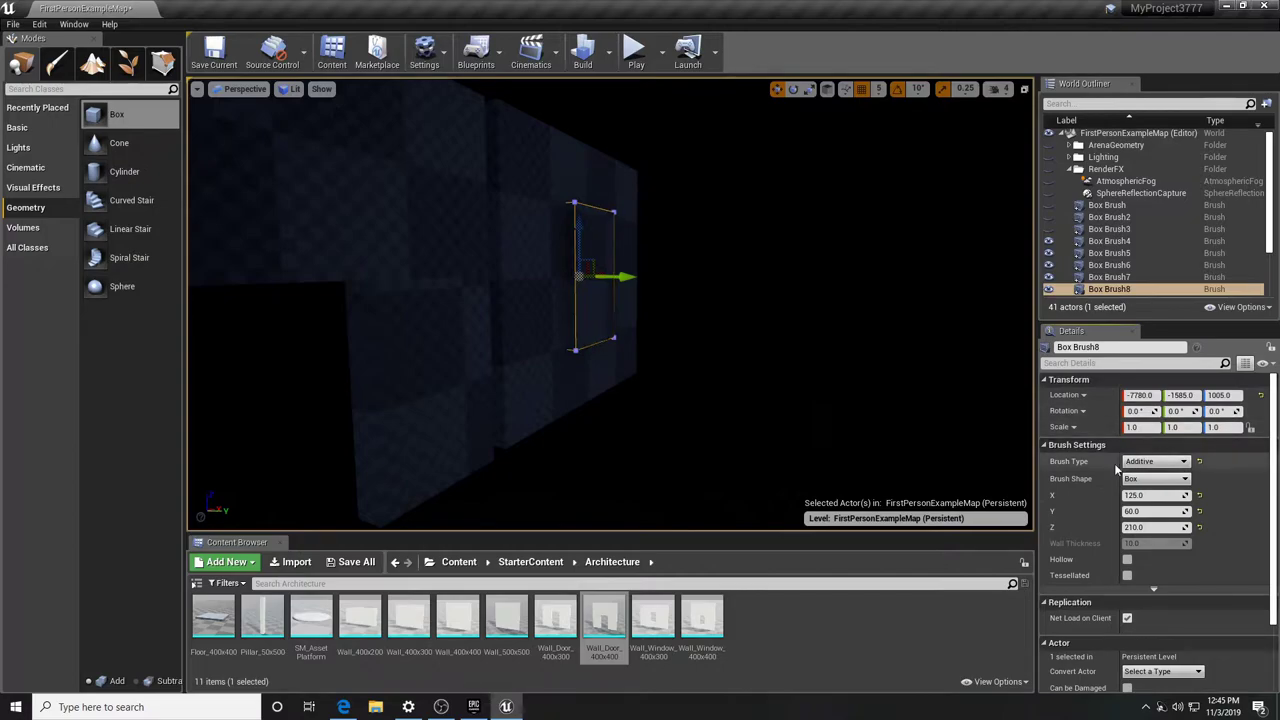
click(1185, 461)
click(1150, 497)
Lower the subtractive door brush along Z to 910, down to the wall's base, and deselect it
right_drag(715, 318, 560, 322)
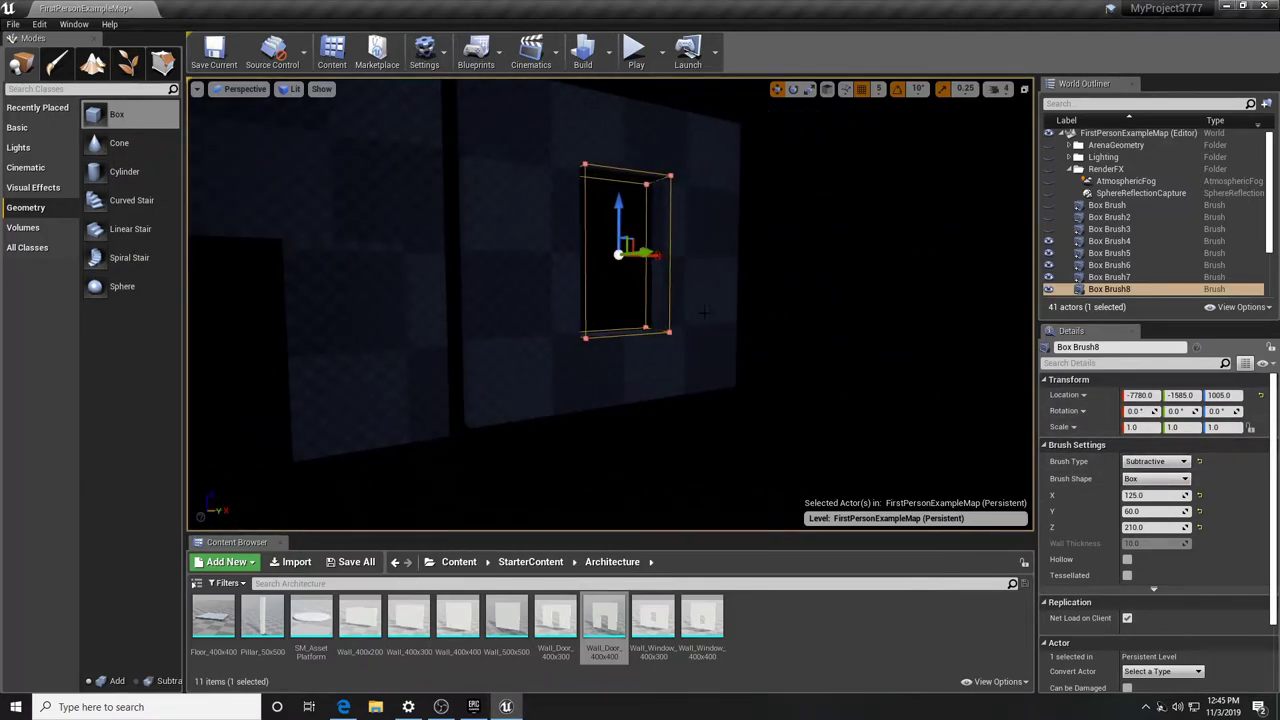
drag(628, 224, 623, 272)
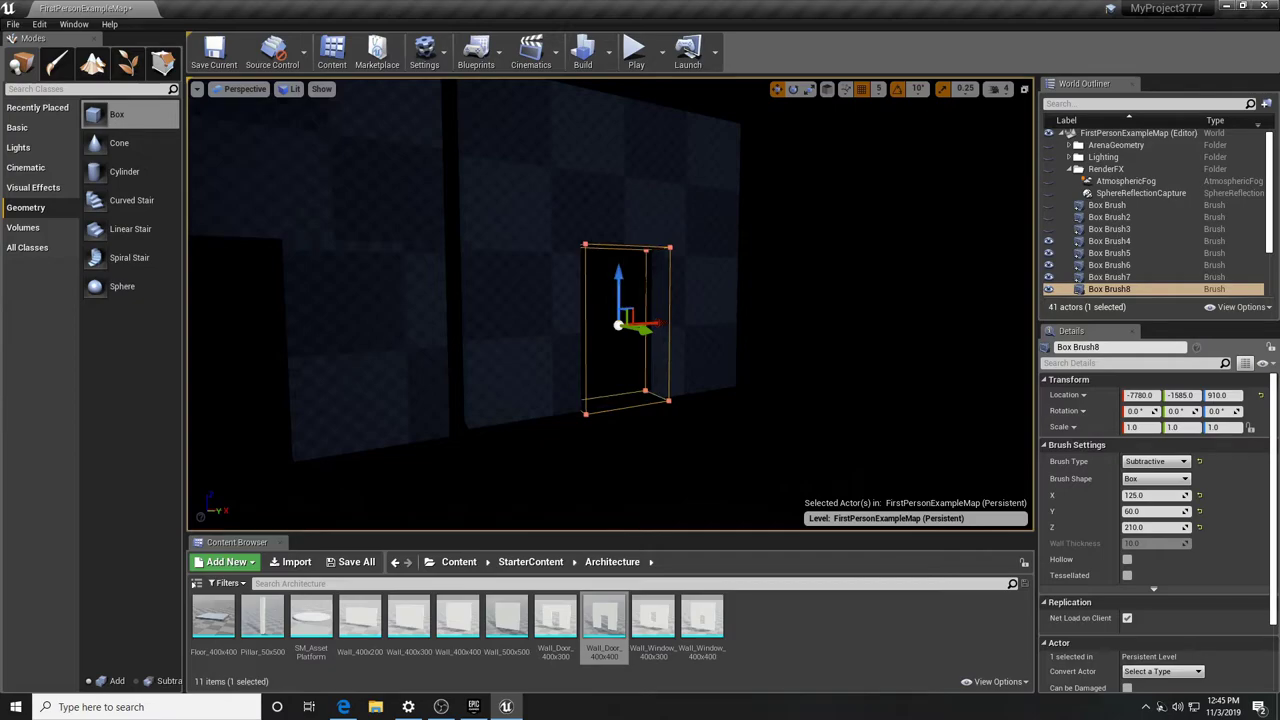
key(Escape)
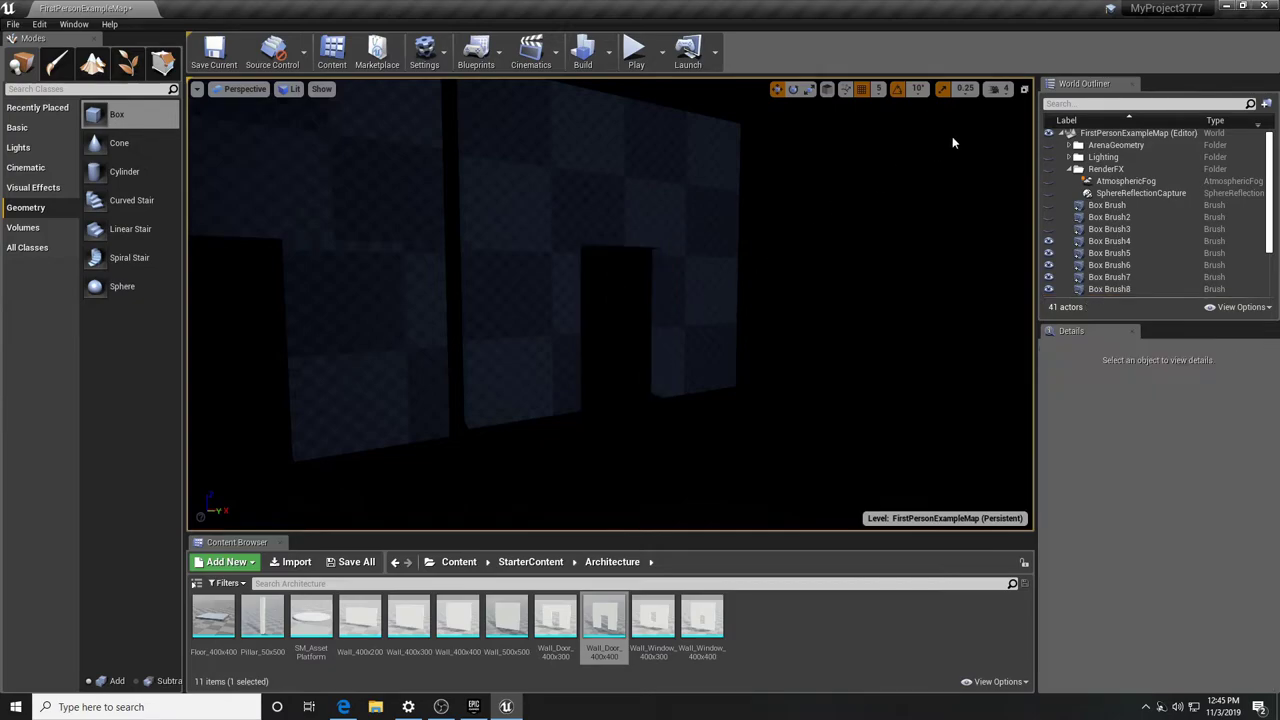
Show all hidden actors and inspect the door opening cut in the solid wall from the front and the side
click(1024, 88)
click(599, 316)
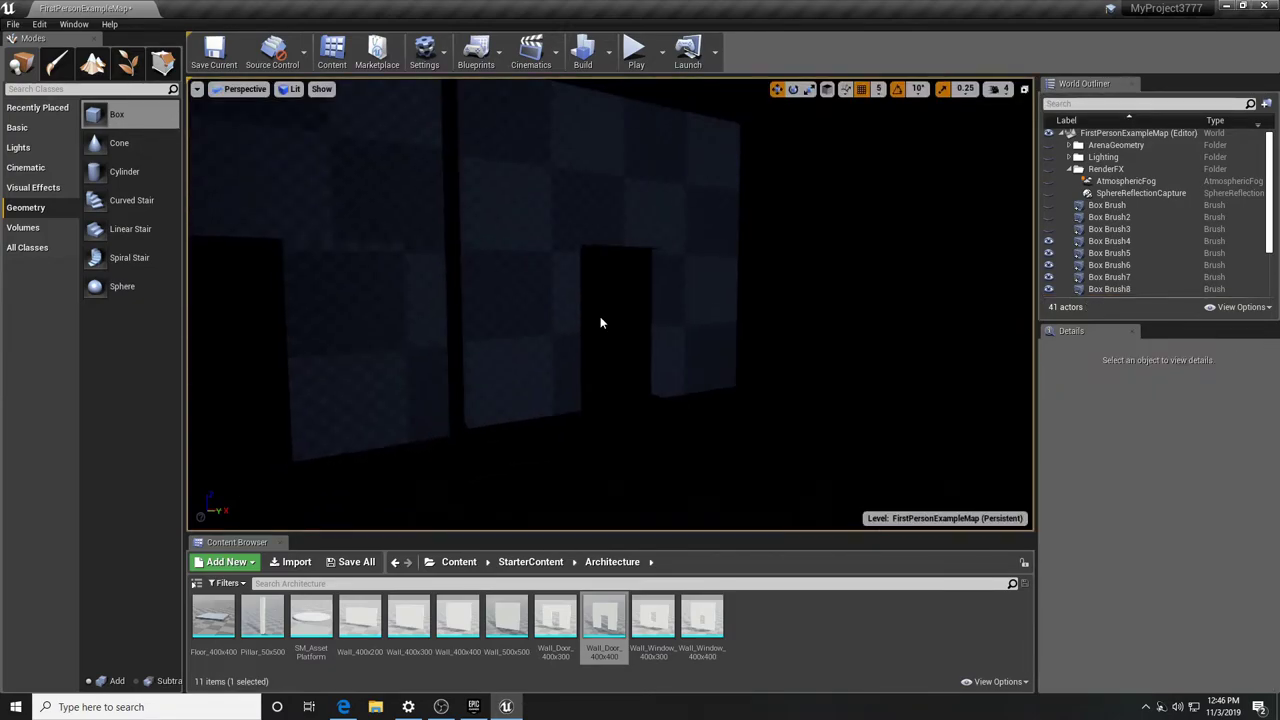
mouse_move(698, 300)
right_down()
mouse_move(650, 282)
mouse_move(666, 270)
right_up()
click(604, 375)
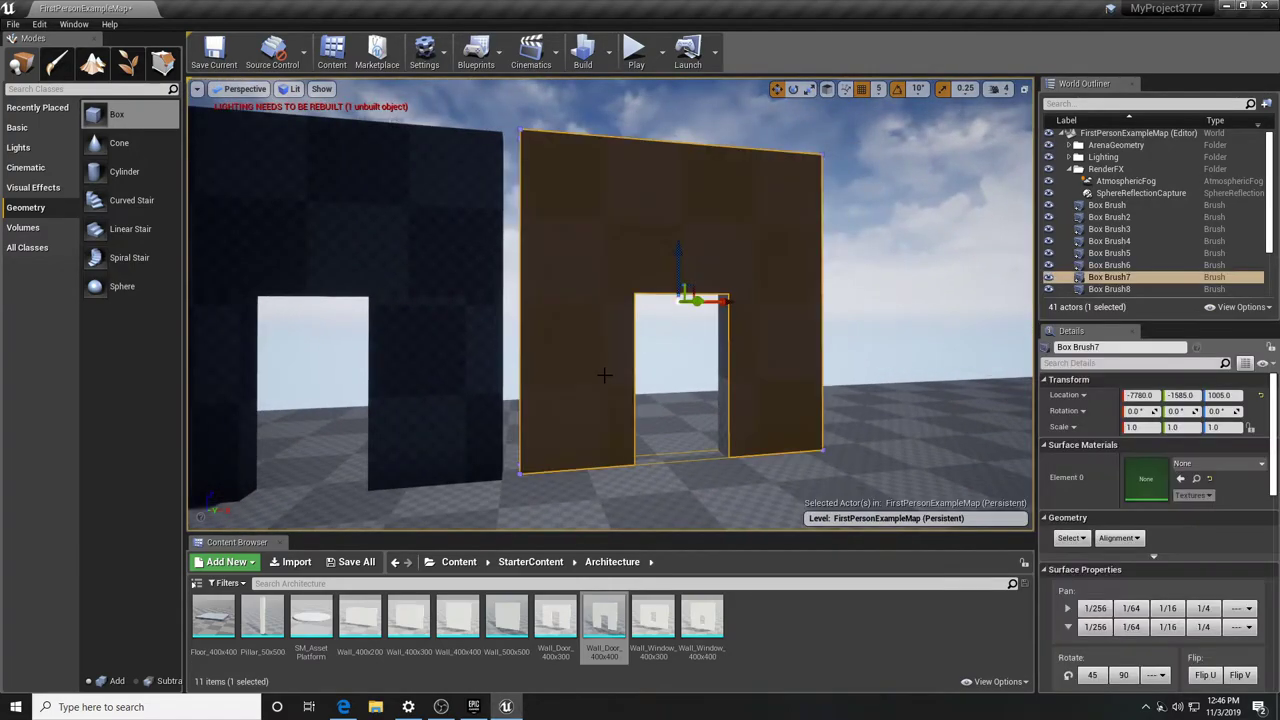
click(677, 395)
right_drag(665, 394, 762, 396)
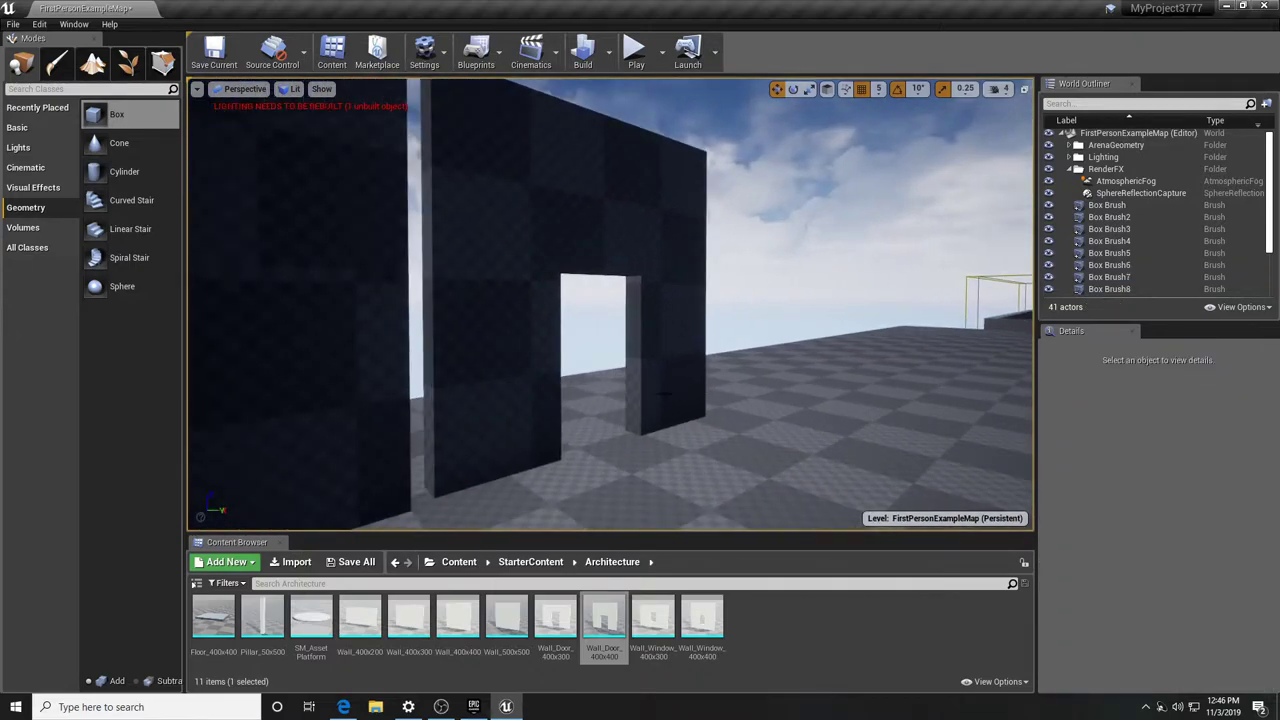
Group the subtractive door brush with the solid wall brush, move the group up as a test and undo that move
click(634, 388)
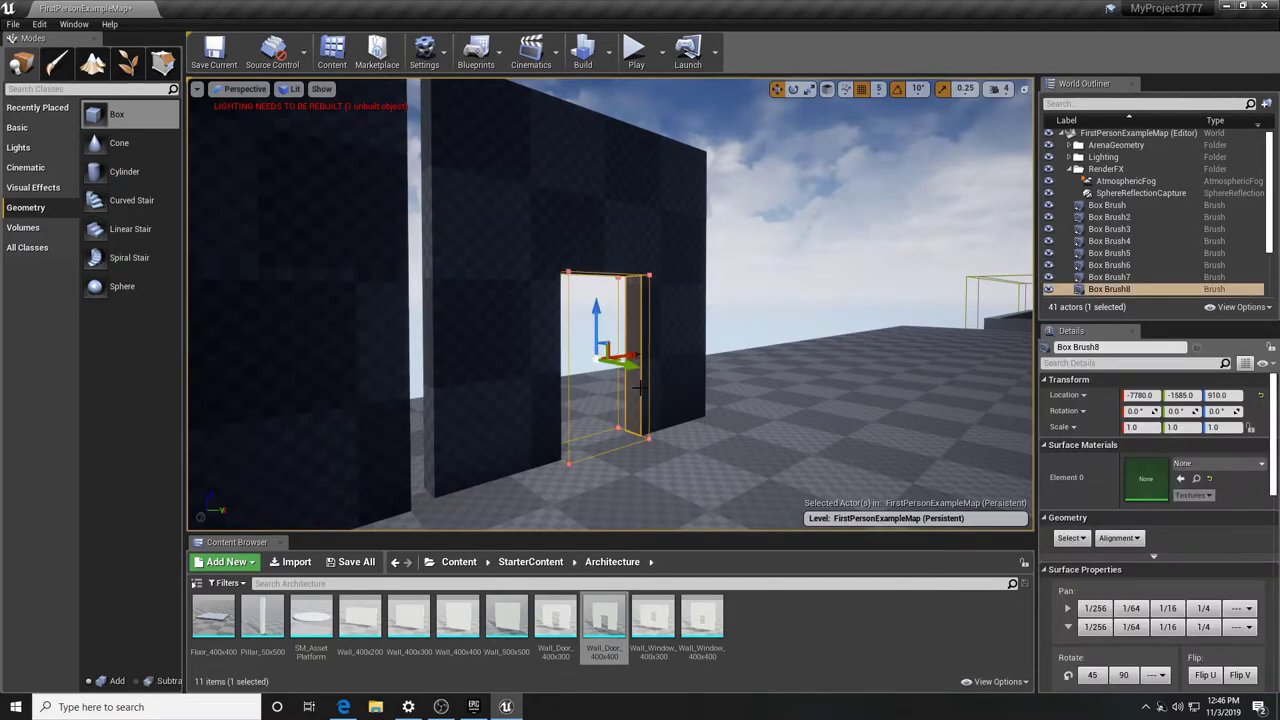
ctrl+click(527, 398)
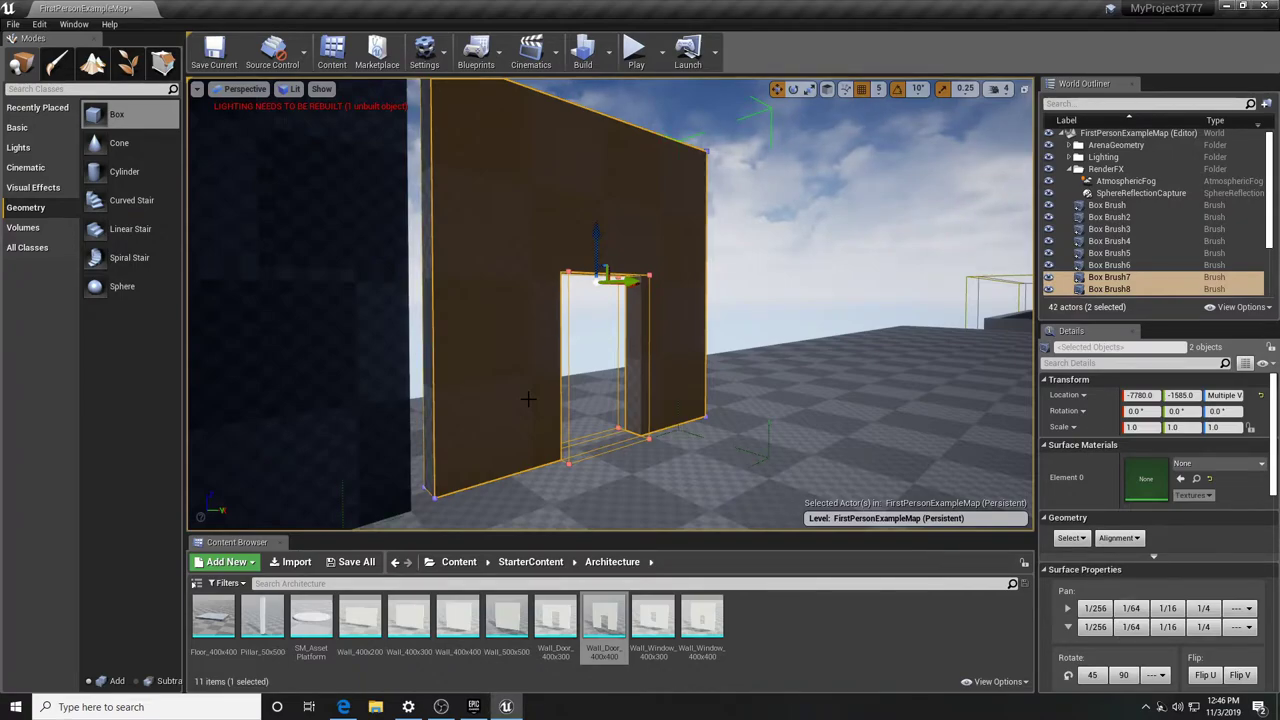
key(Escape)
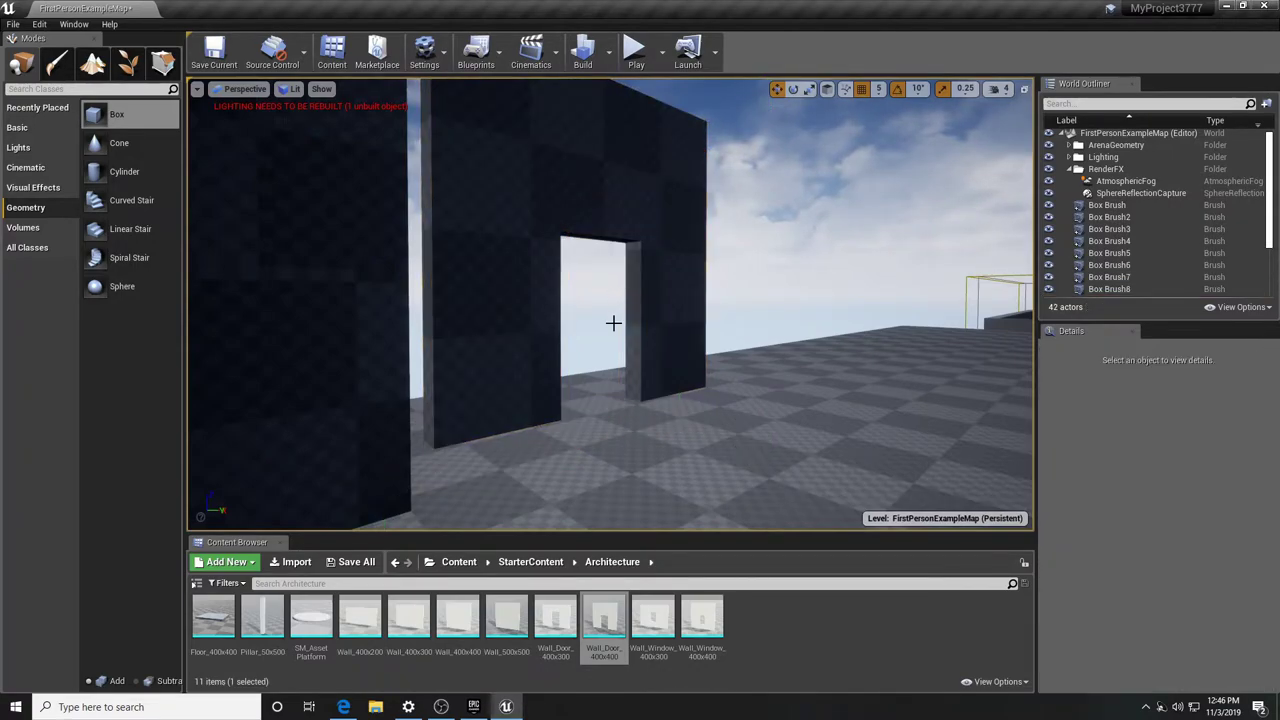
key(ctrl+z)
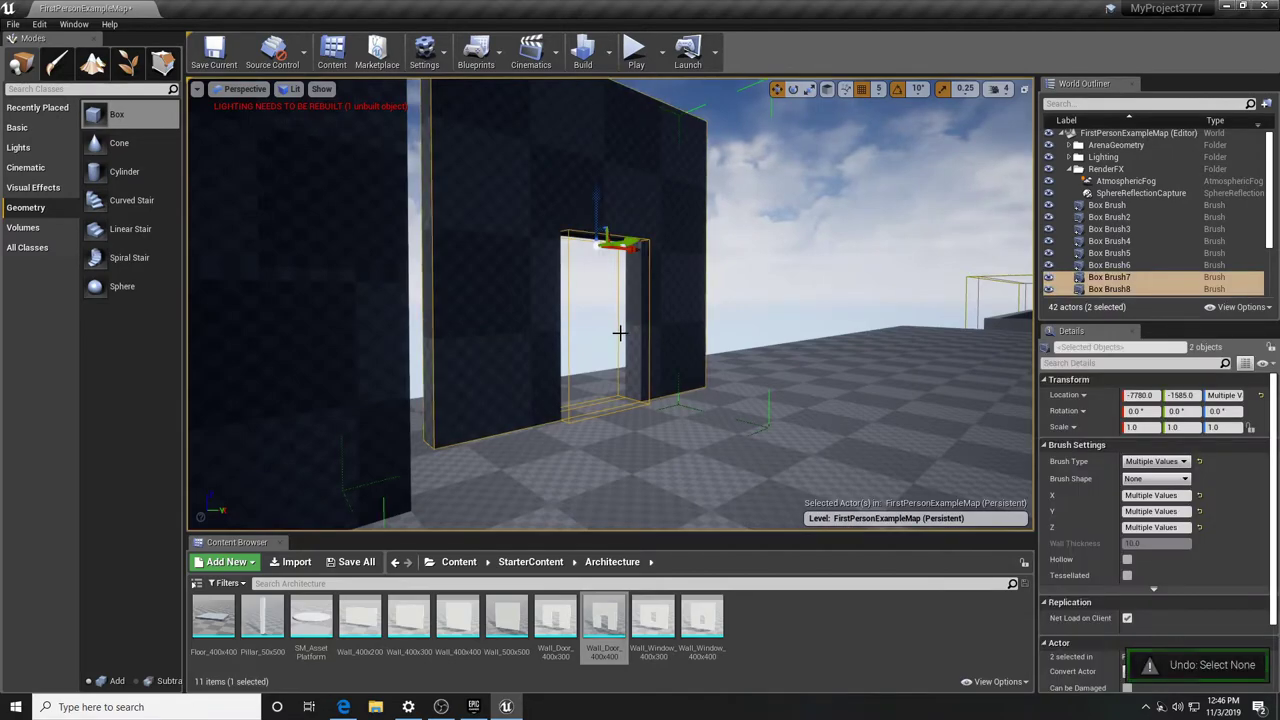
key(ctrl+z)
key(Escape)
Select the starter-content Wall_Door_400x400 mesh and show only that actor in the level
mouse_move(617, 389)
right_down()
mouse_move(710, 392)
mouse_move(600, 384)
right_up()
key(s)
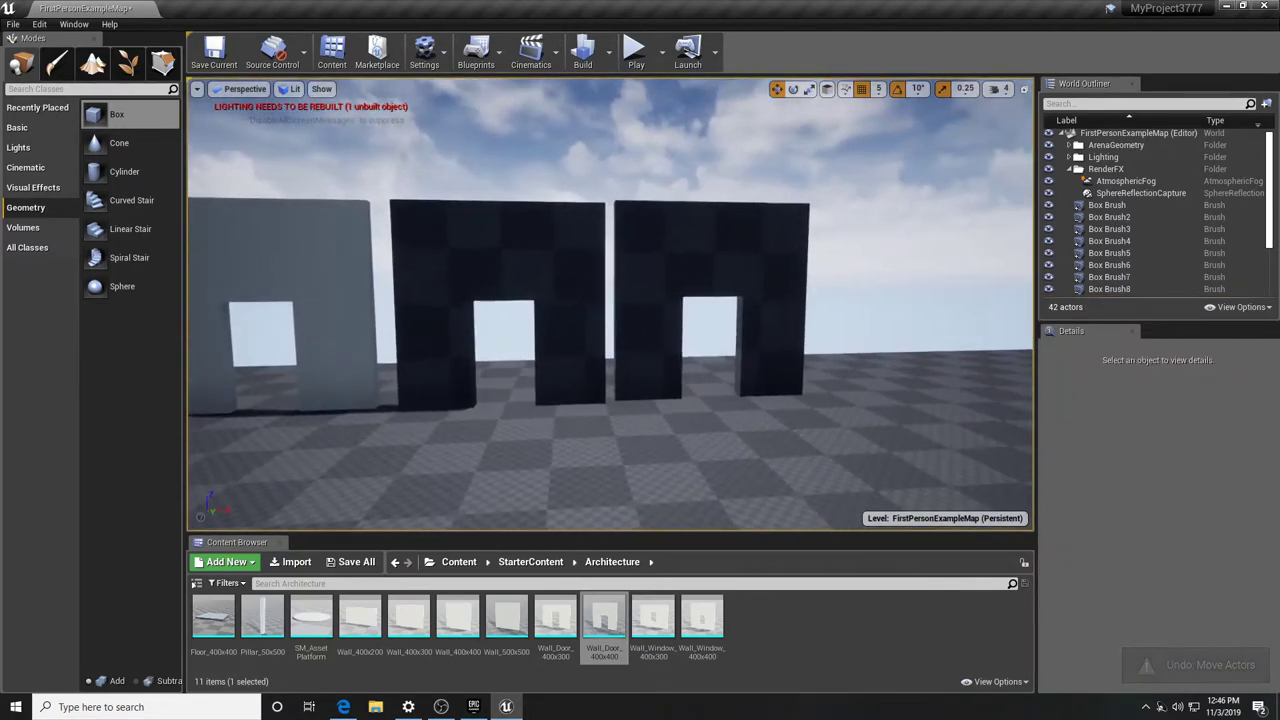
click(347, 301)
right_click(347, 301)
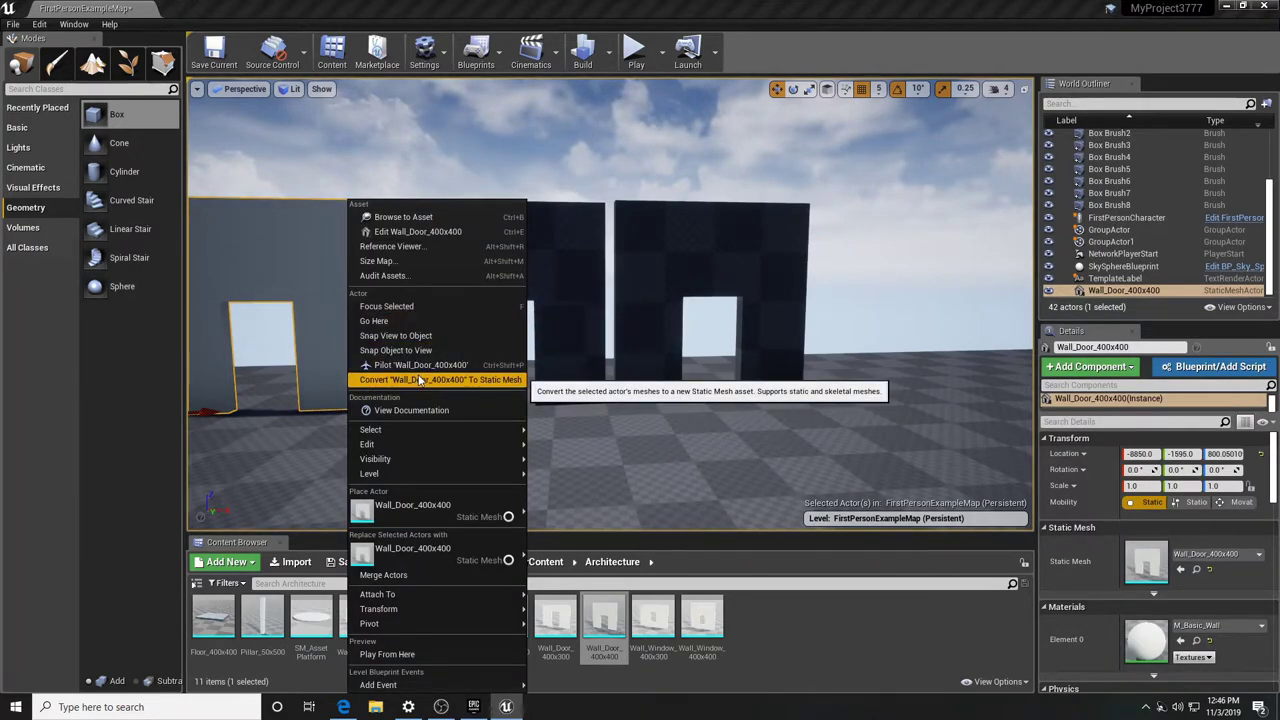
click(319, 292)
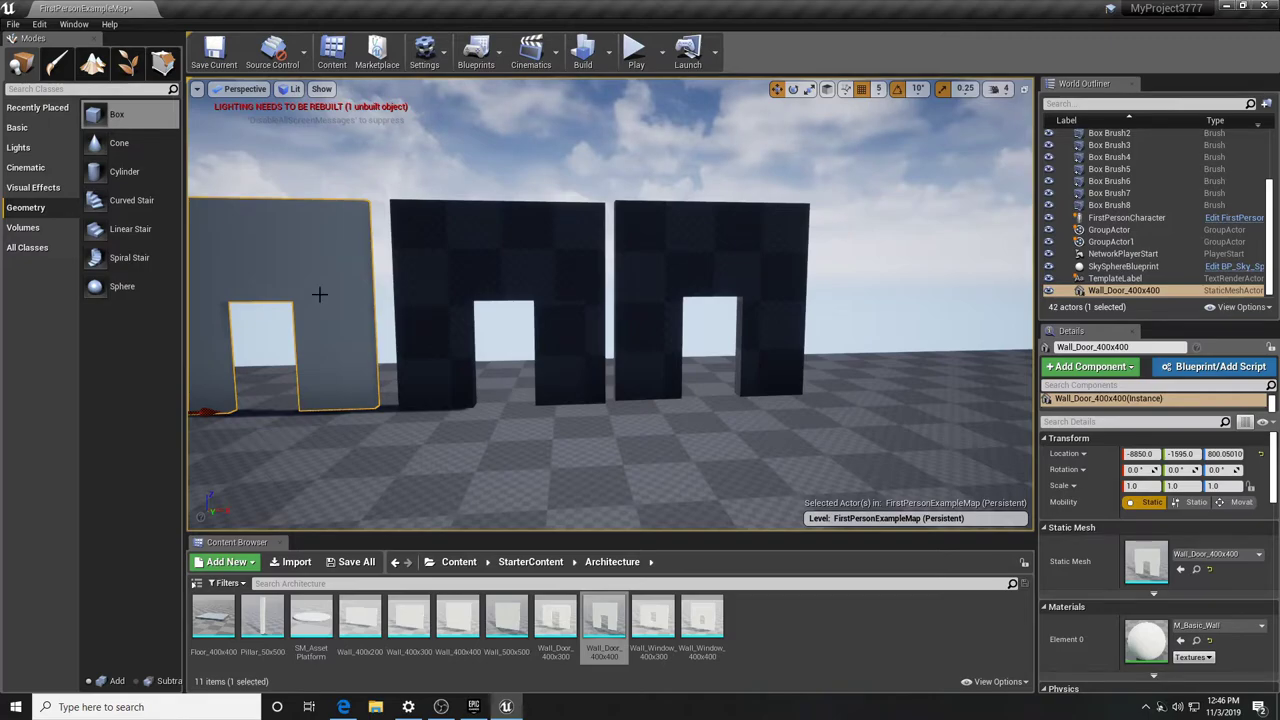
right_click(319, 293)
mouse_move(370, 437)
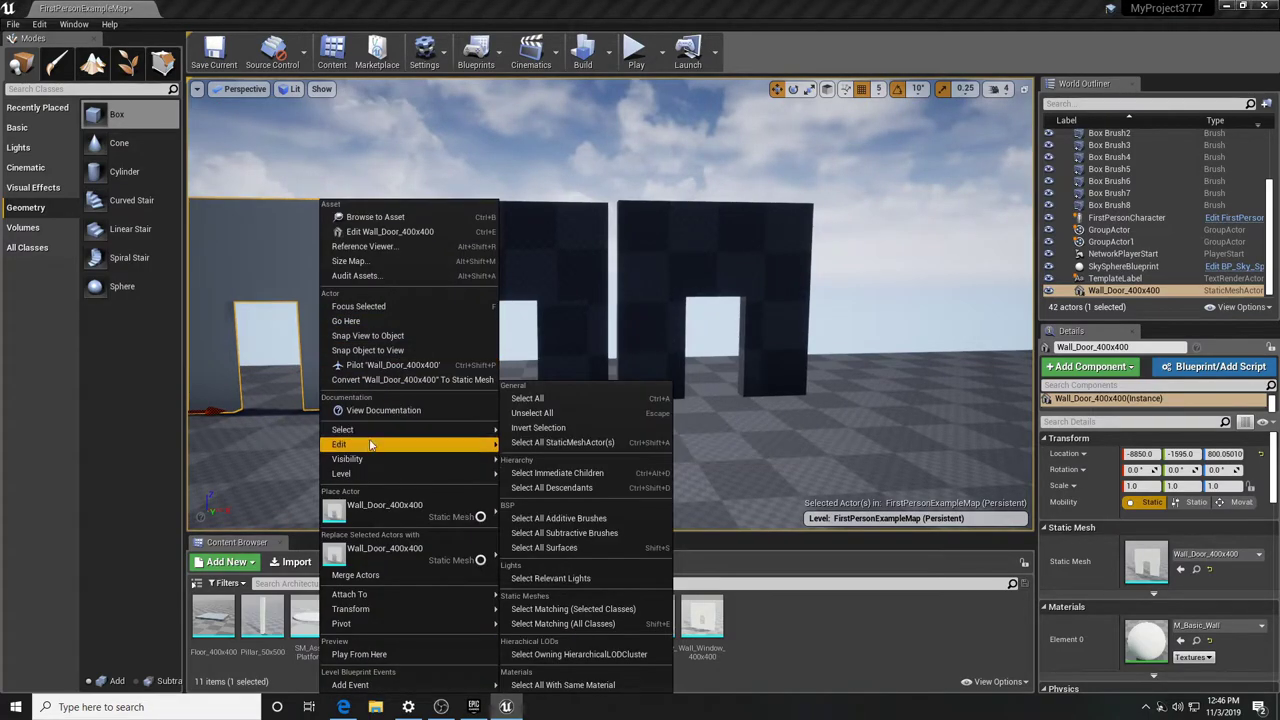
mouse_move(420, 459)
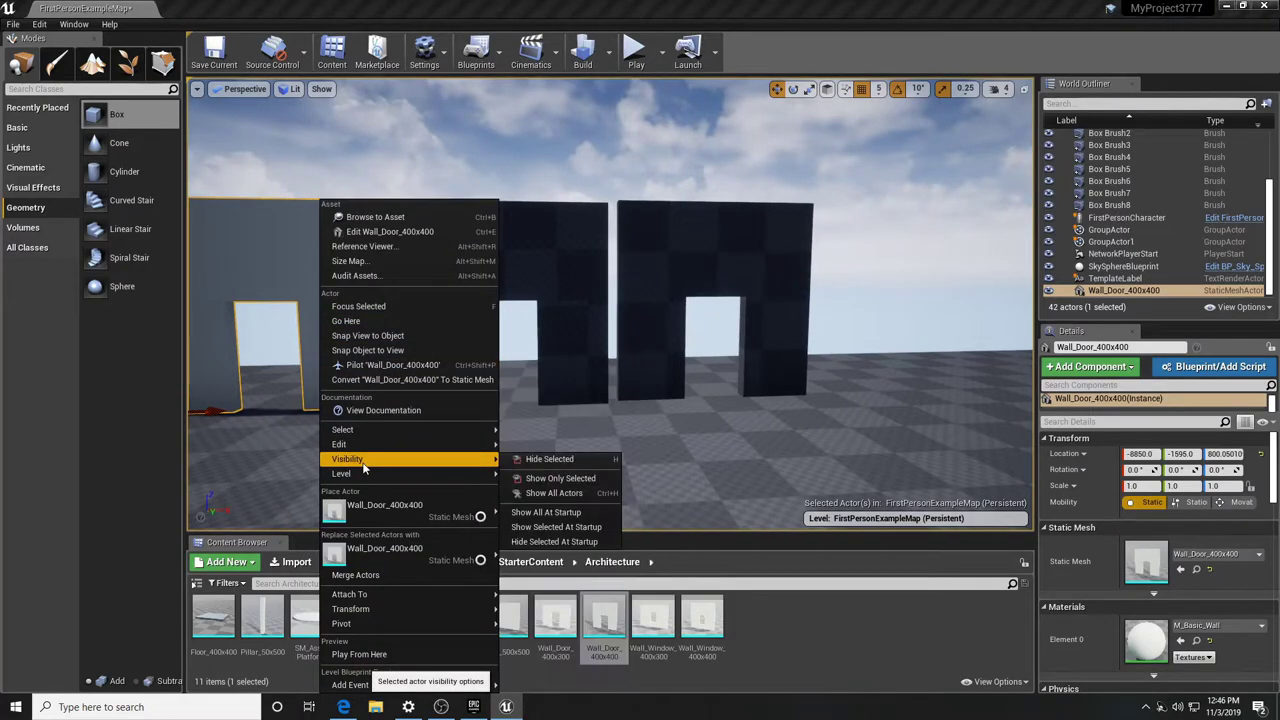
click(560, 478)
Bring the door wall into the orthographic views, maximize the Right wireframe view around it and deselect the mesh
right_drag(595, 276, 608, 222)
click(1024, 90)
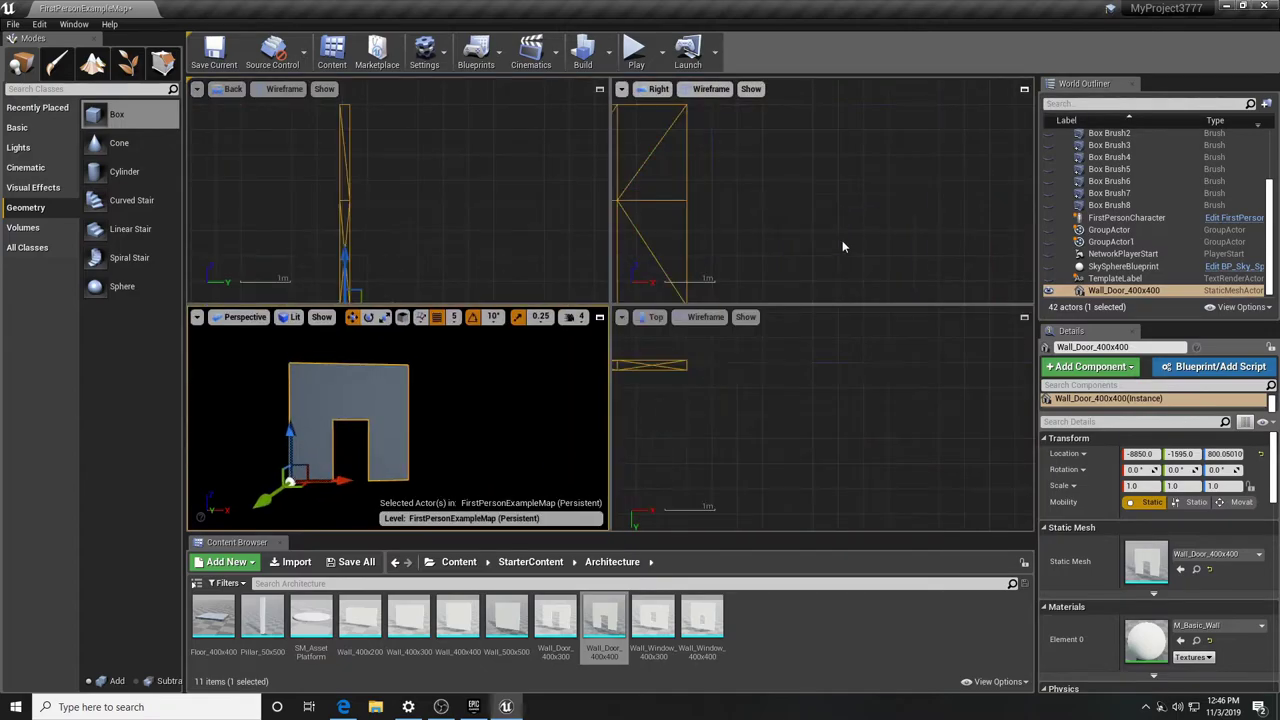
right_drag(862, 398, 945, 420)
right_drag(892, 204, 960, 204)
scroll(892, 205, down, 3)
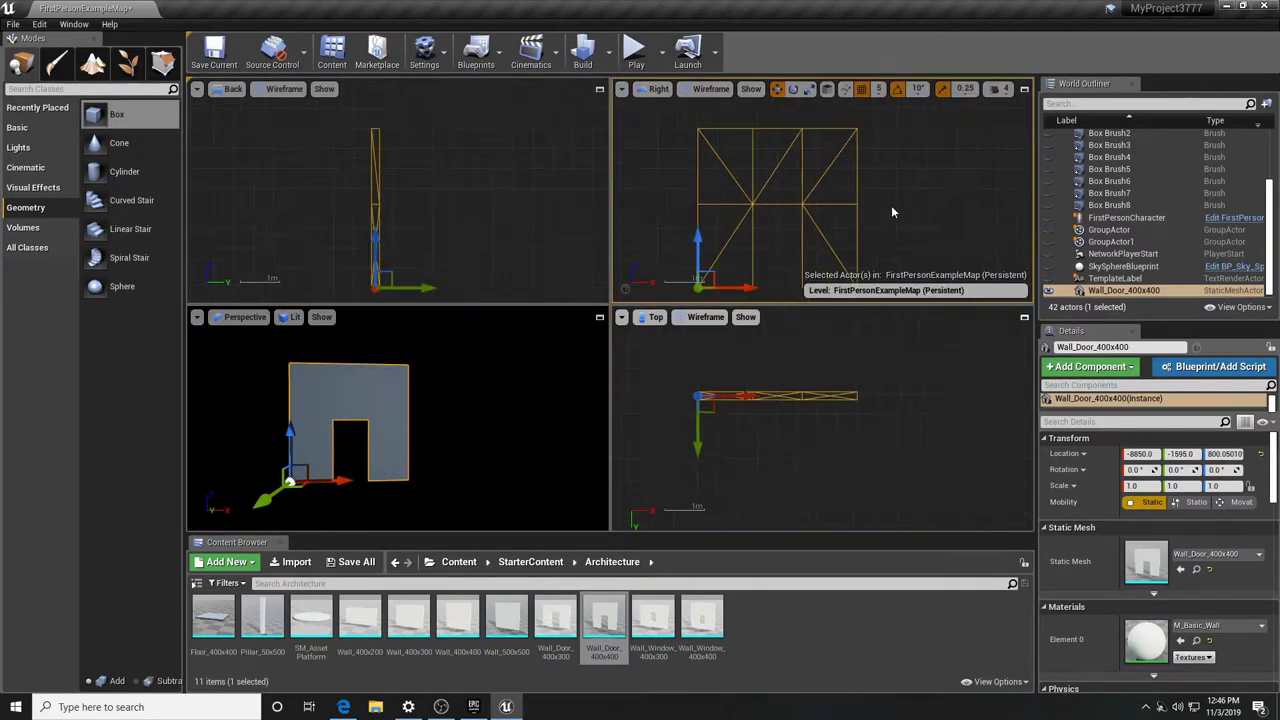
click(1024, 89)
scroll(822, 198, up, 2)
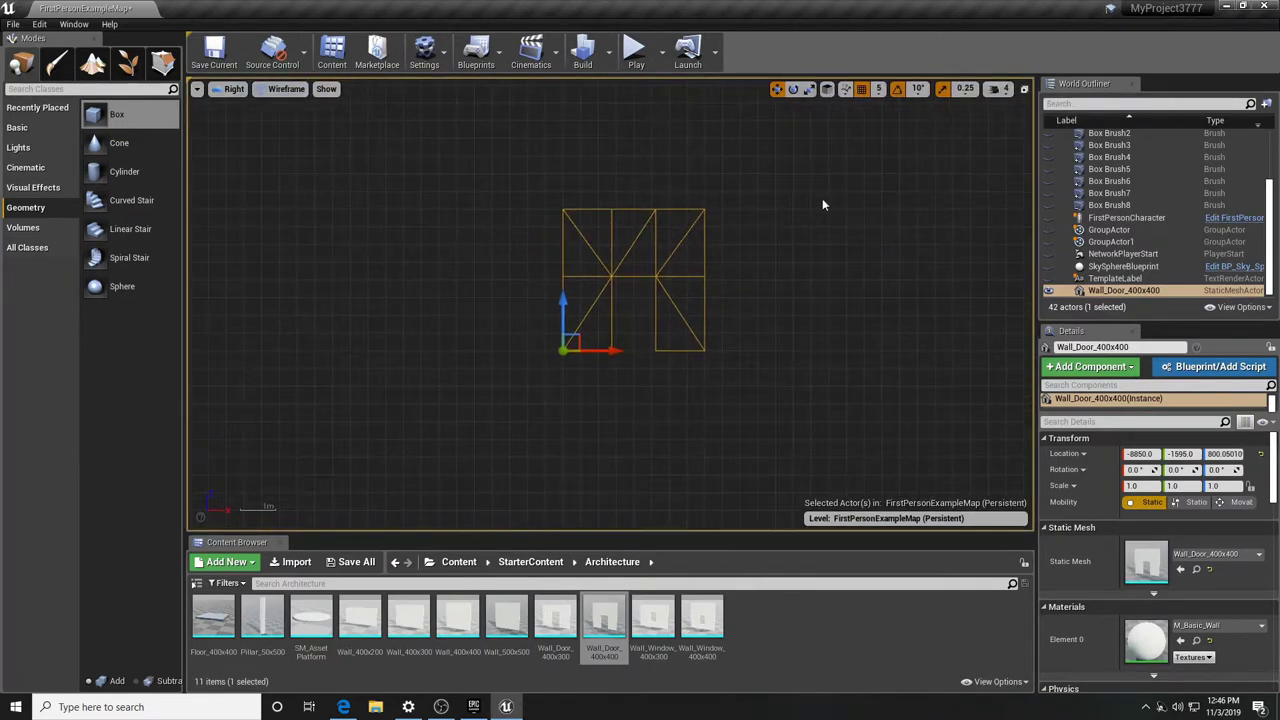
scroll(734, 270, up, 1)
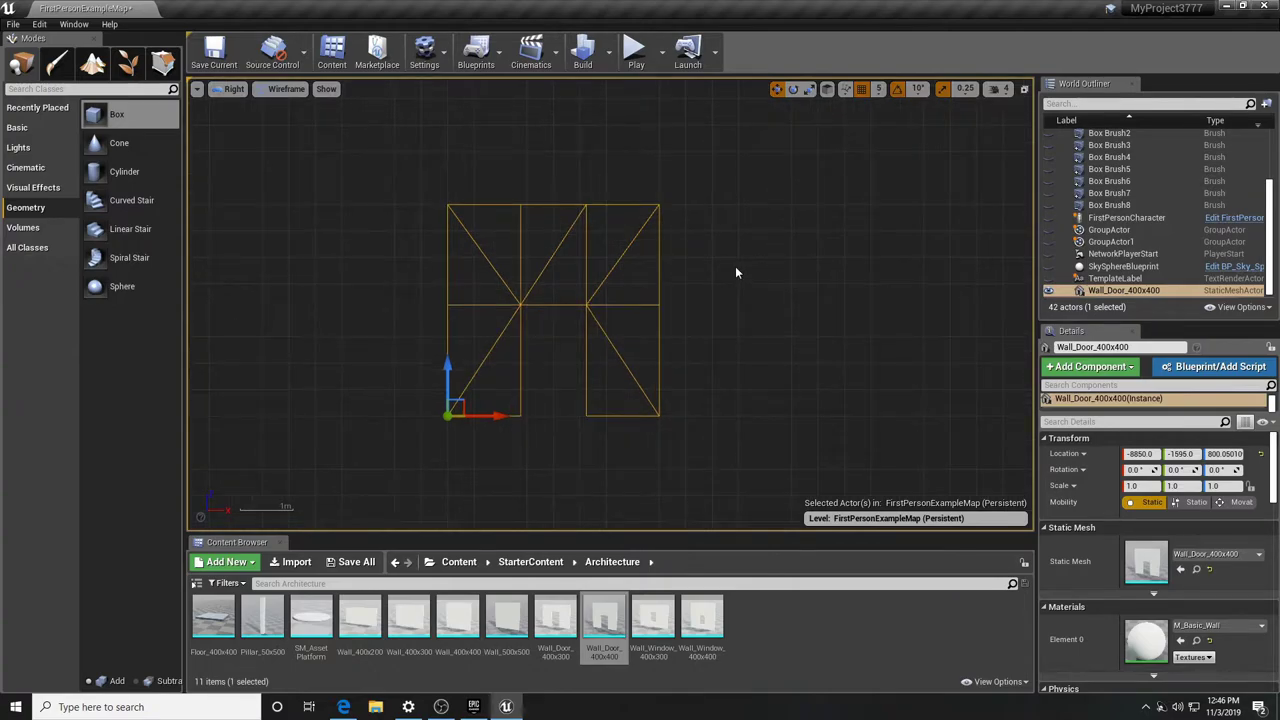
click(735, 272)
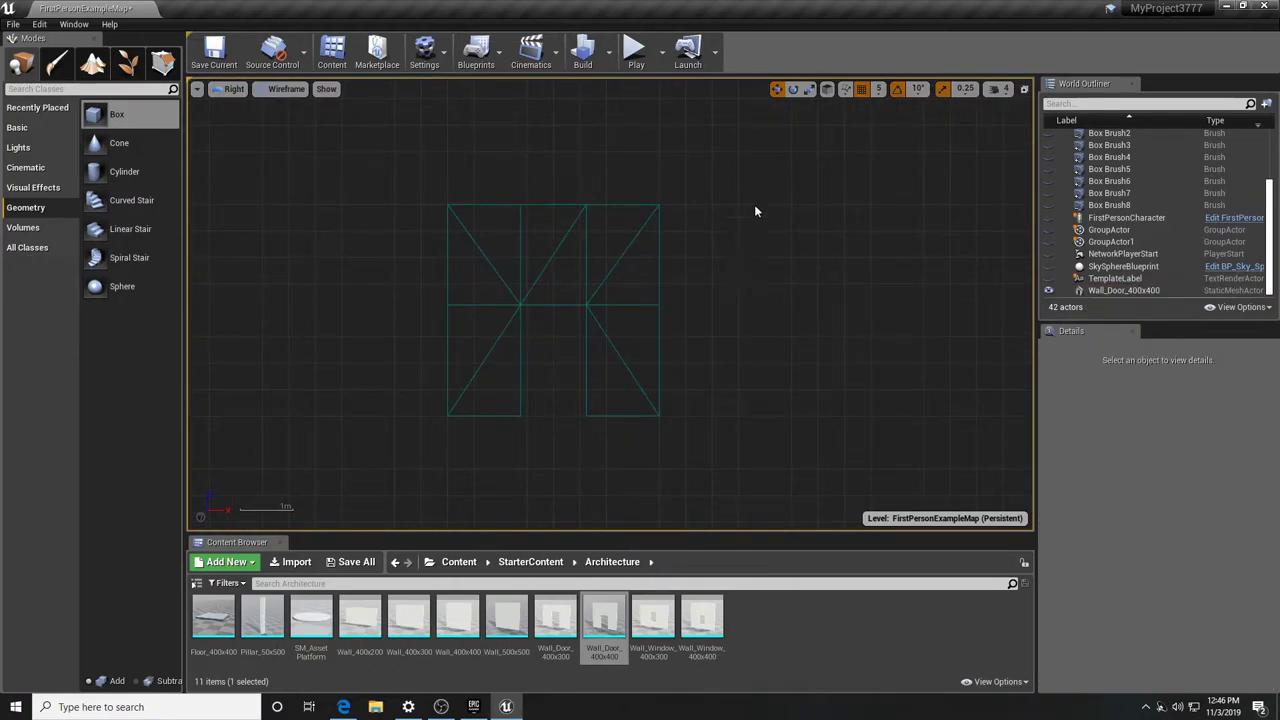
click(827, 92)
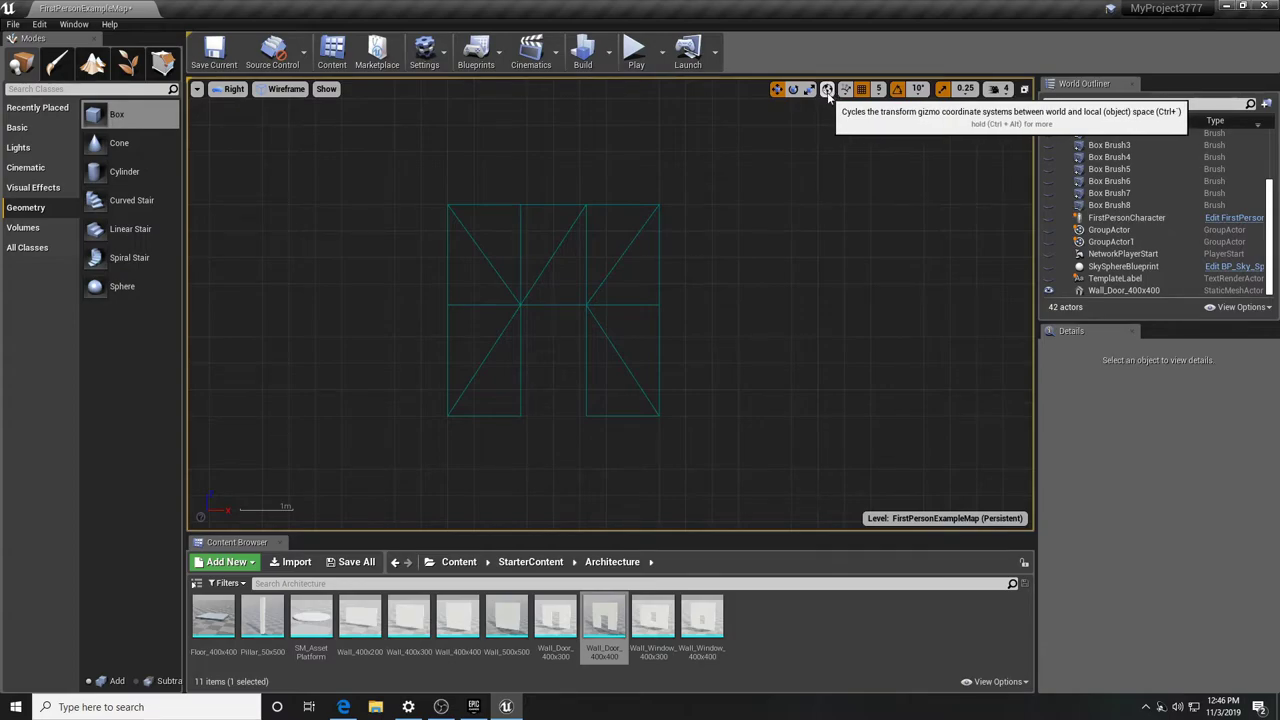
click(827, 92)
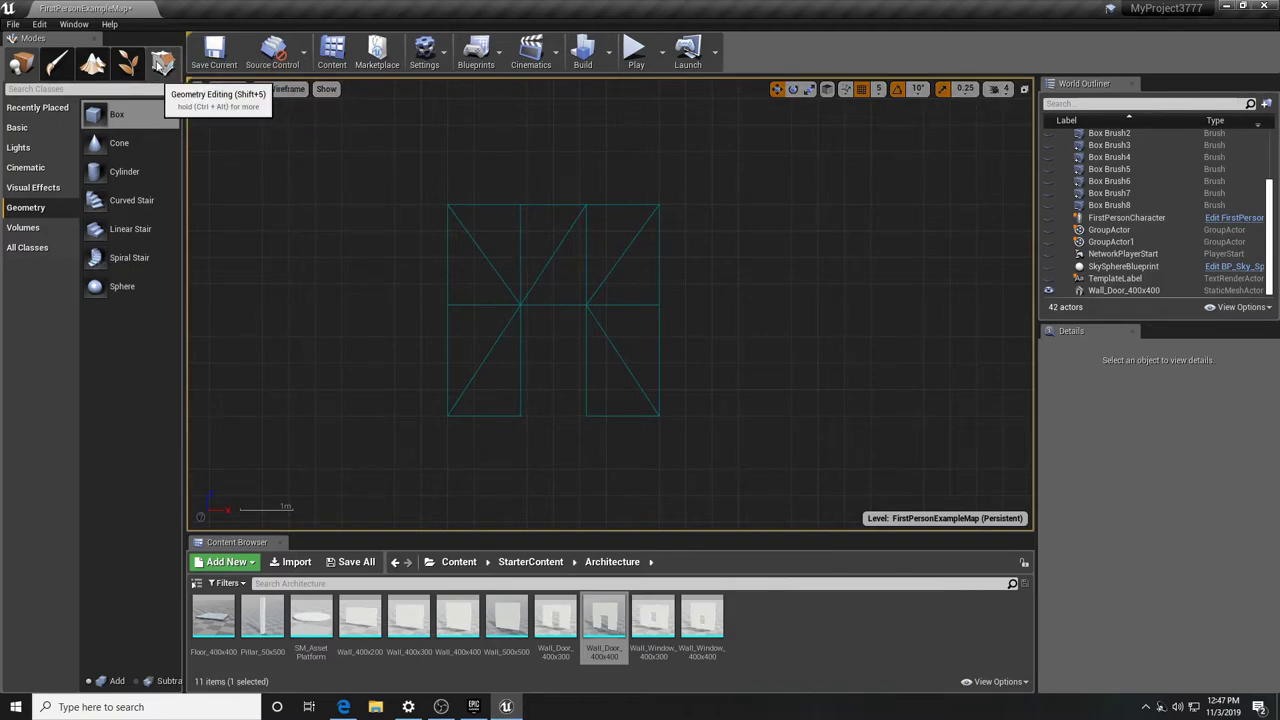
Enter Geometry Editing mode, choose the Pen tool and set its extrude depth to 30
click(163, 65)
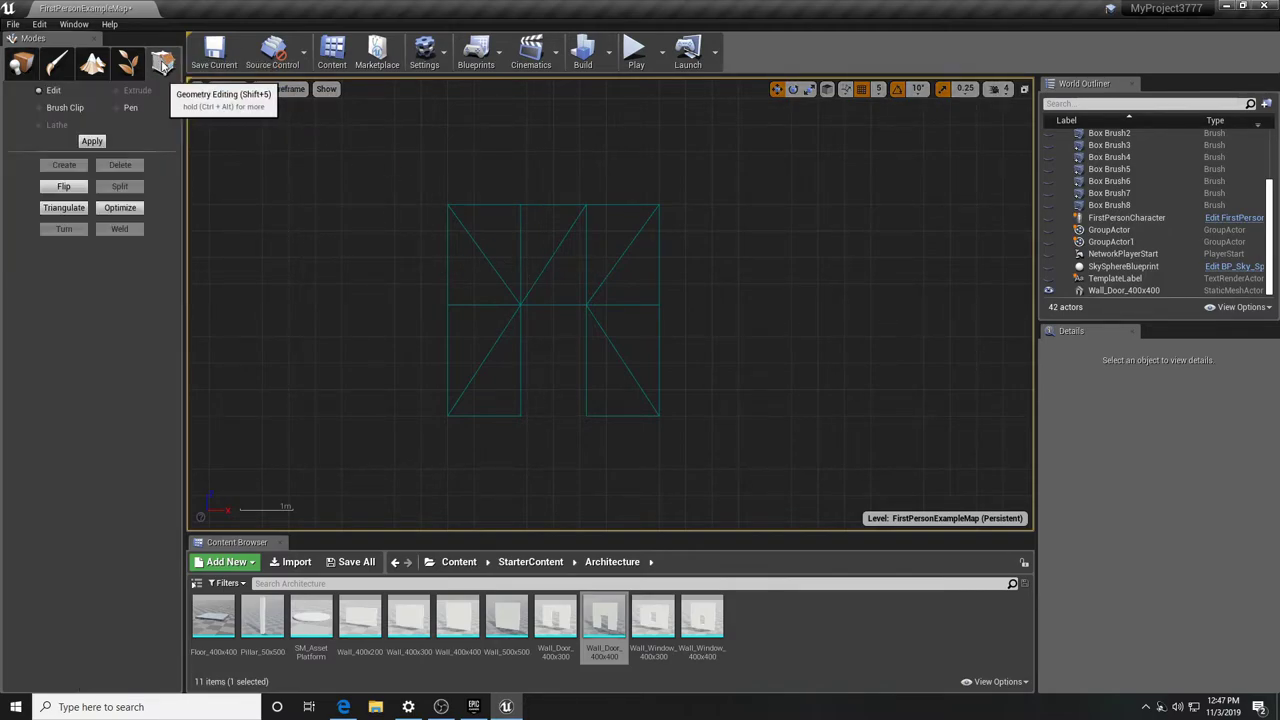
click(125, 108)
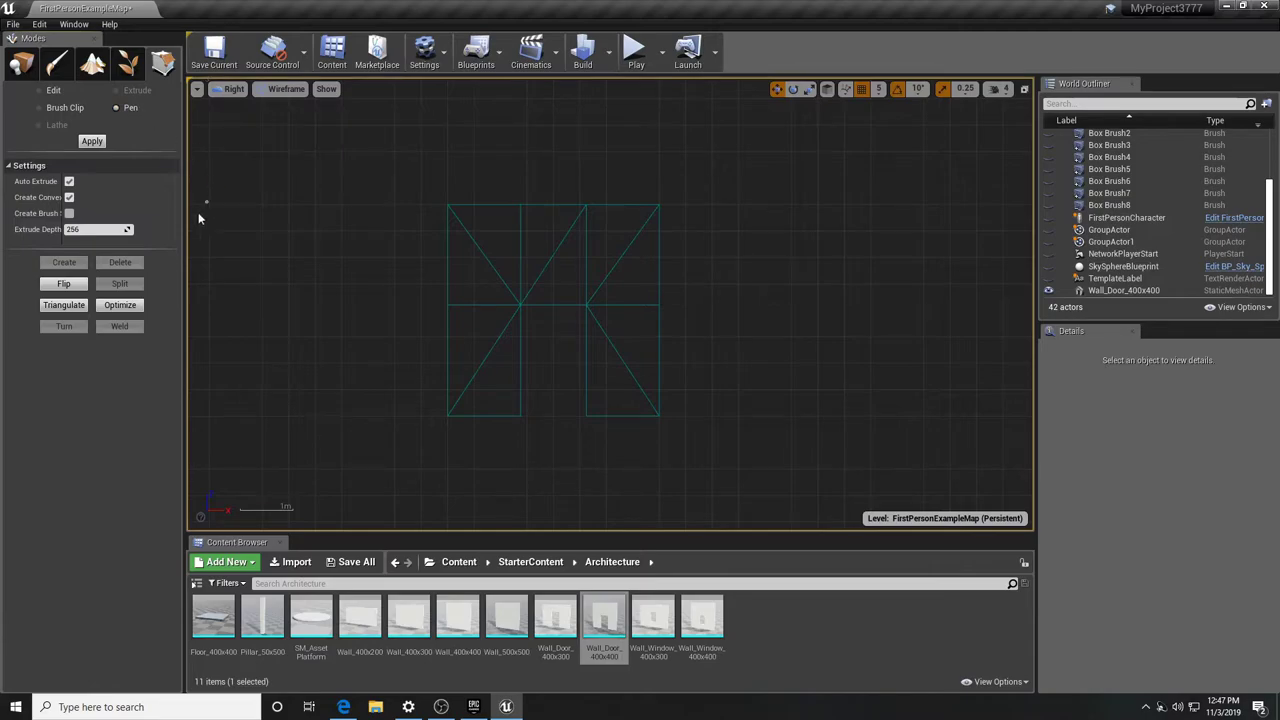
right_drag(351, 201, 382, 200)
scroll(382, 202, up, 2)
right_drag(471, 291, 438, 236)
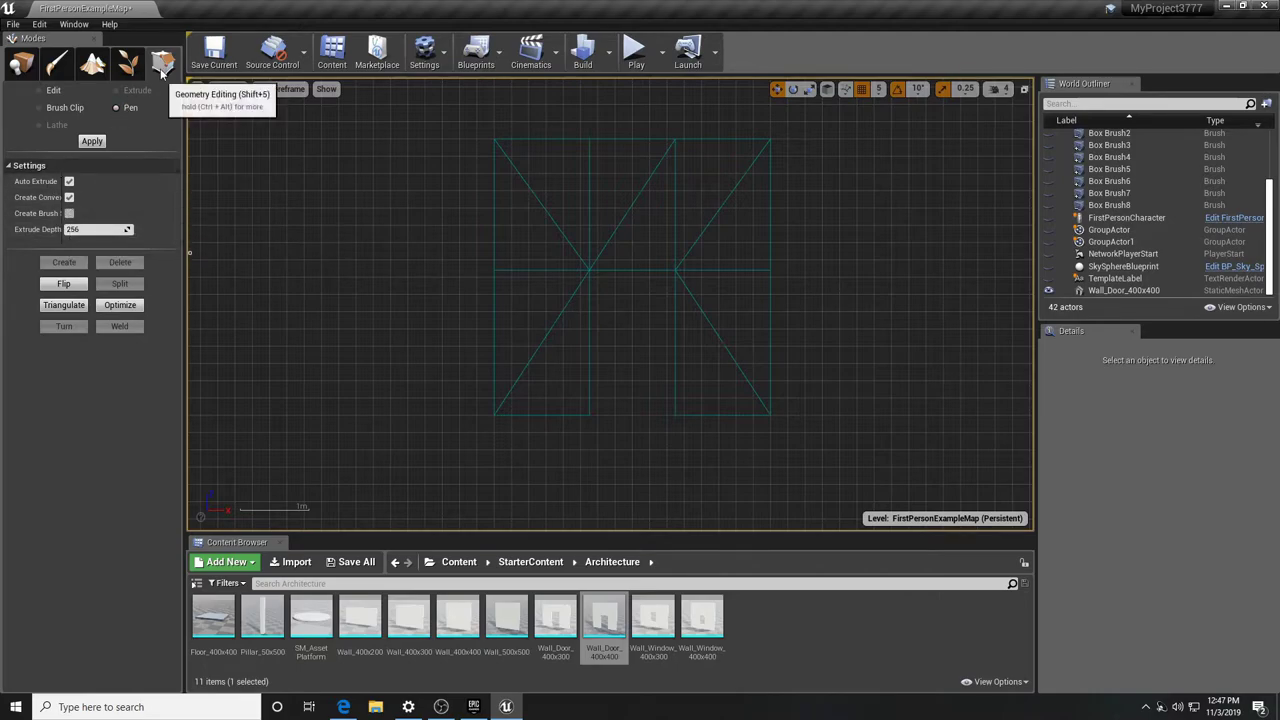
click(78, 230)
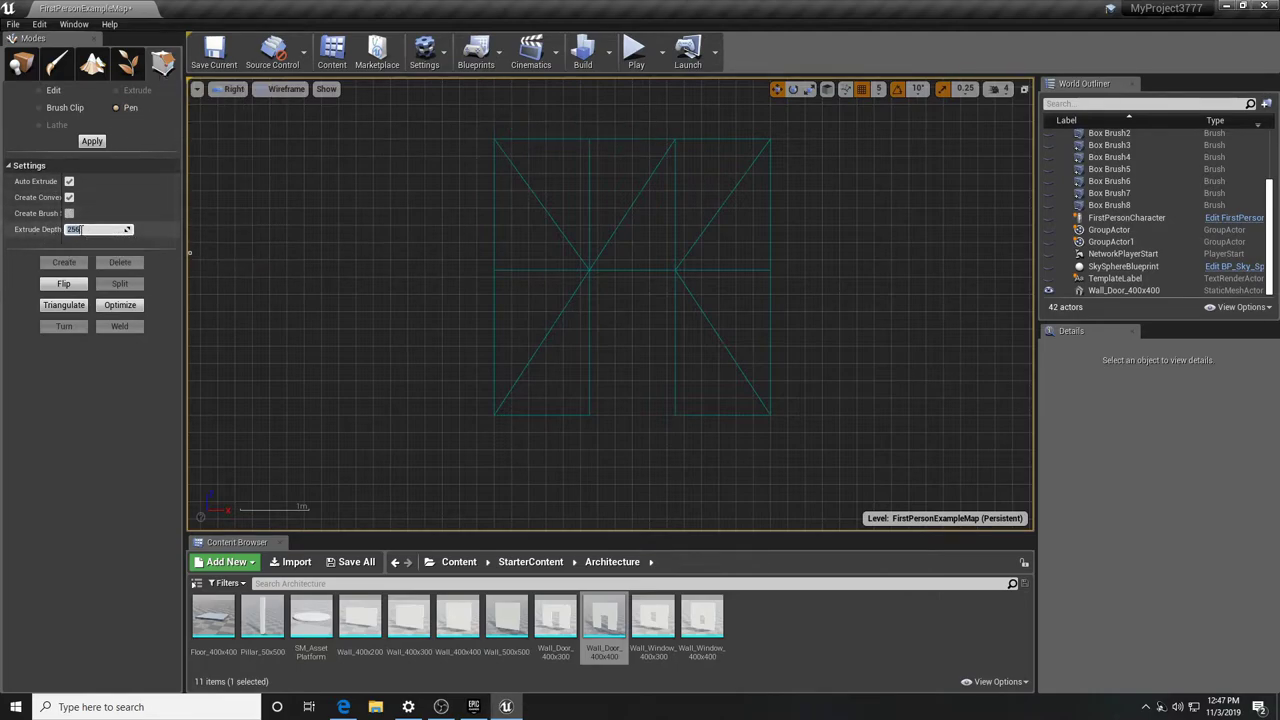
text(30)
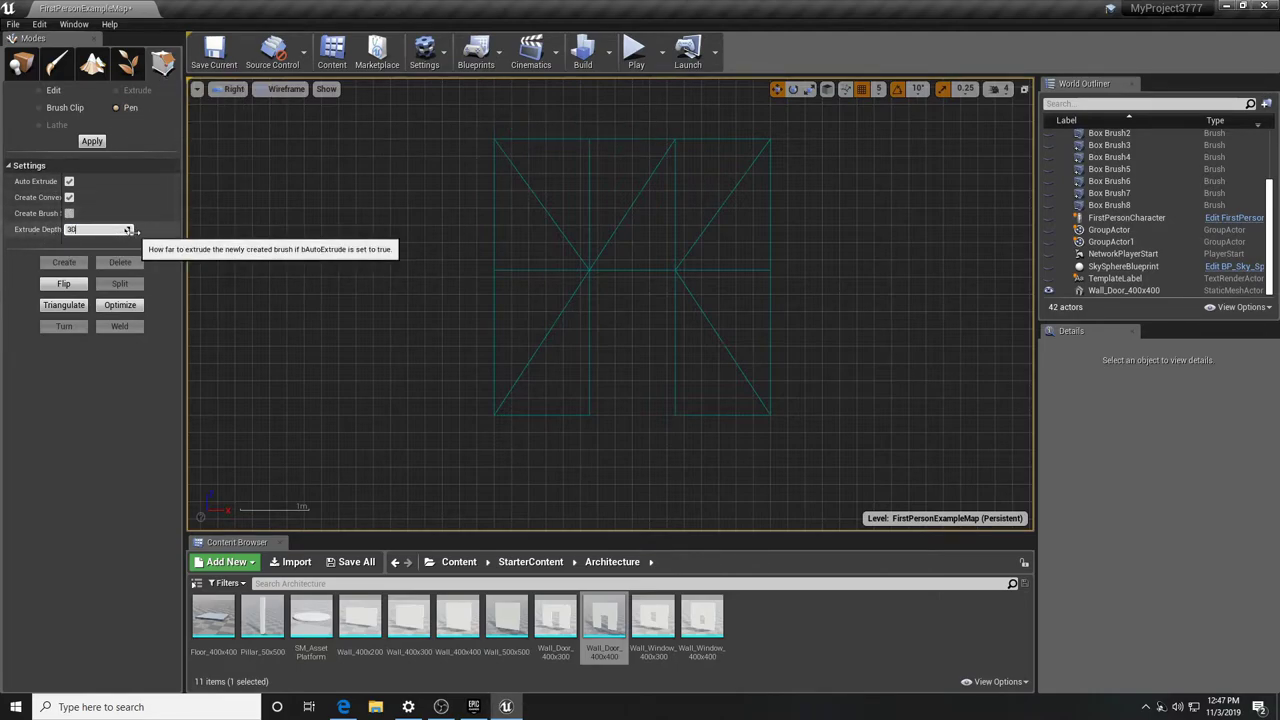
key(Return)
Start the Pen outline at the door wall's lower-left outer corner
right_drag(351, 237, 403, 193)
scroll(468, 286, up, 3)
right_drag(521, 336, 523, 246)
scroll(506, 249, up, 4)
scroll(506, 248, up, 3)
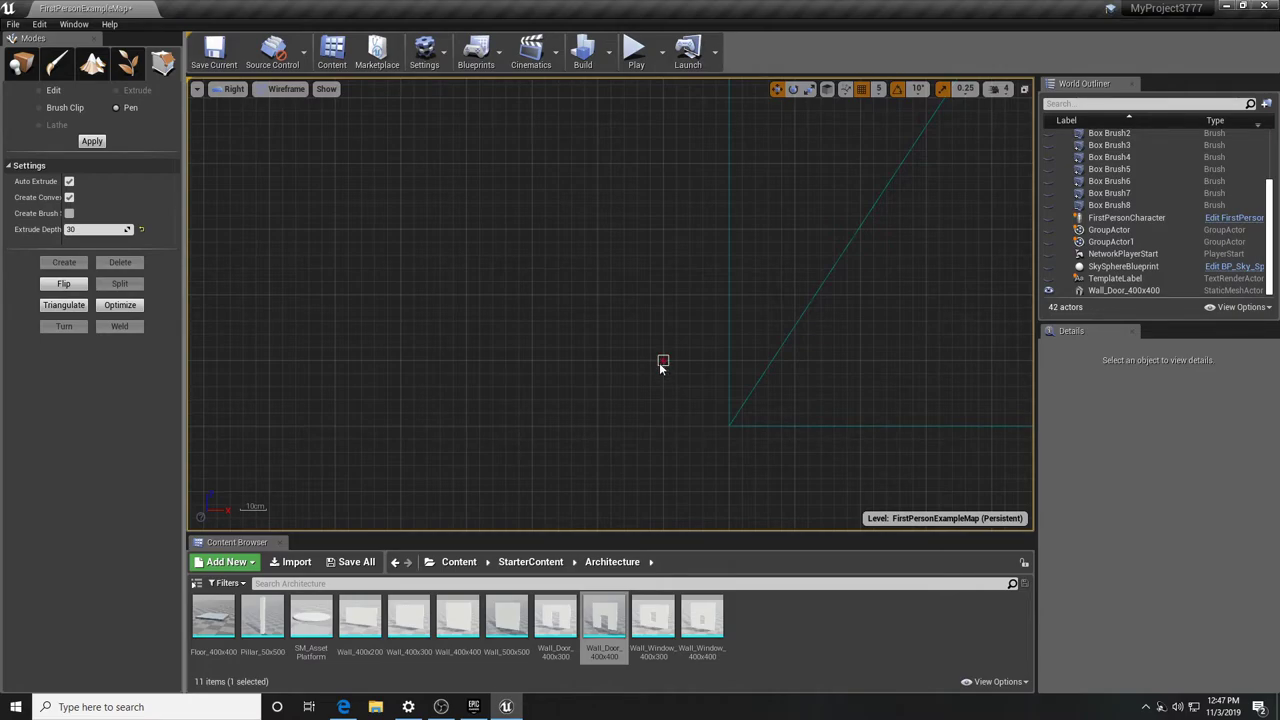
mouse_move(676, 412)
right_down()
mouse_move(666, 391)
mouse_move(621, 398)
right_up()
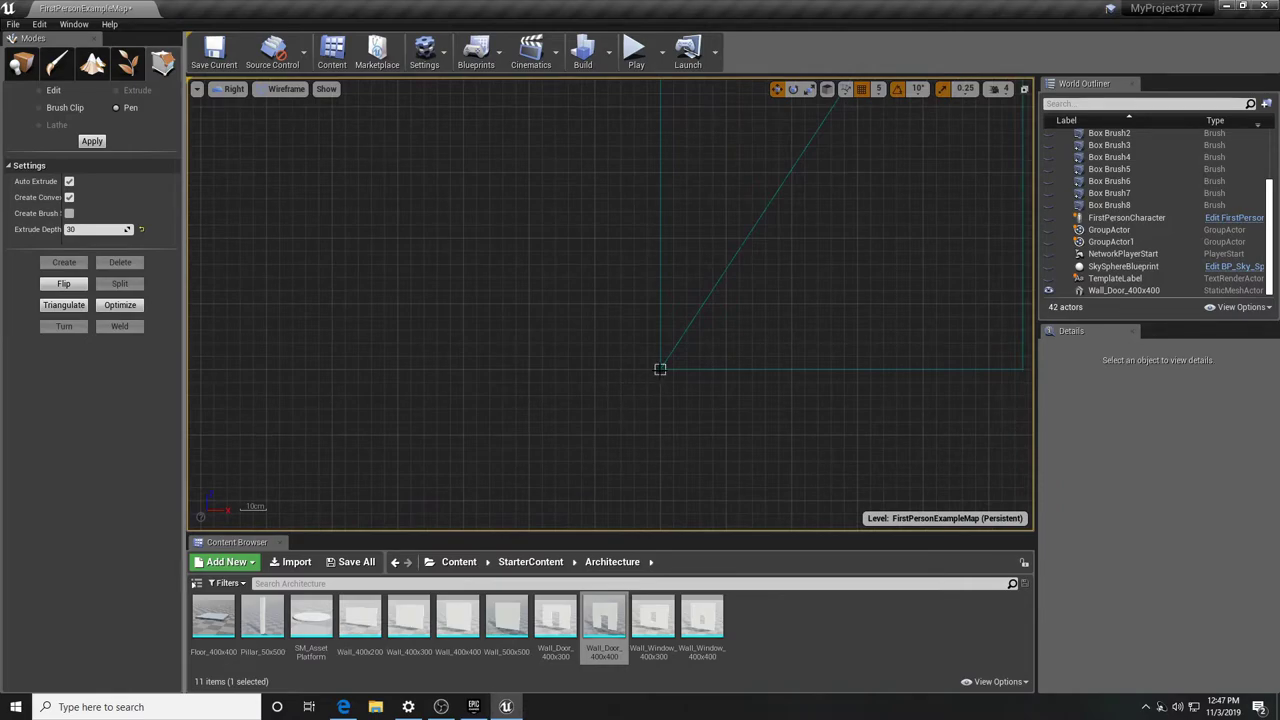
click(660, 369)
Trace the wall's outer outline with Pen points at its upper-left, upper-right and lower-right corners
scroll(660, 225, down, 2)
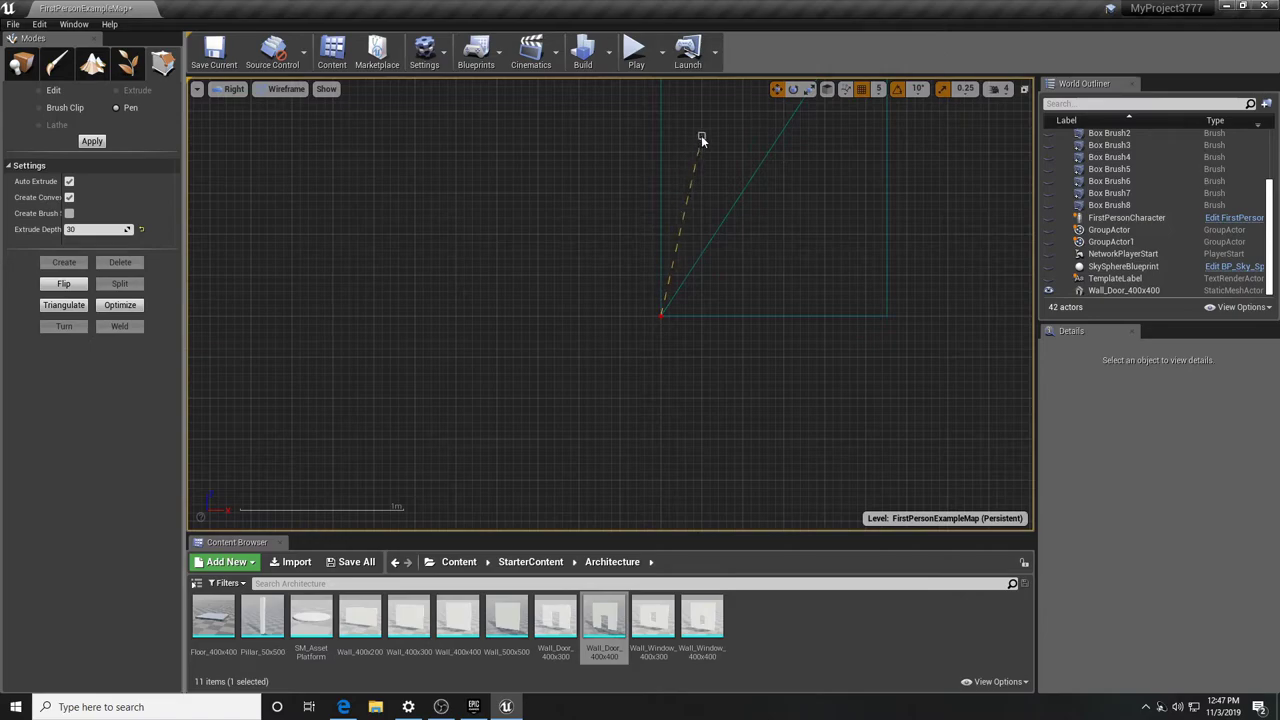
mouse_move(695, 114)
right_down()
mouse_move(691, 309)
mouse_move(665, 428)
right_up()
right_drag(680, 225, 648, 438)
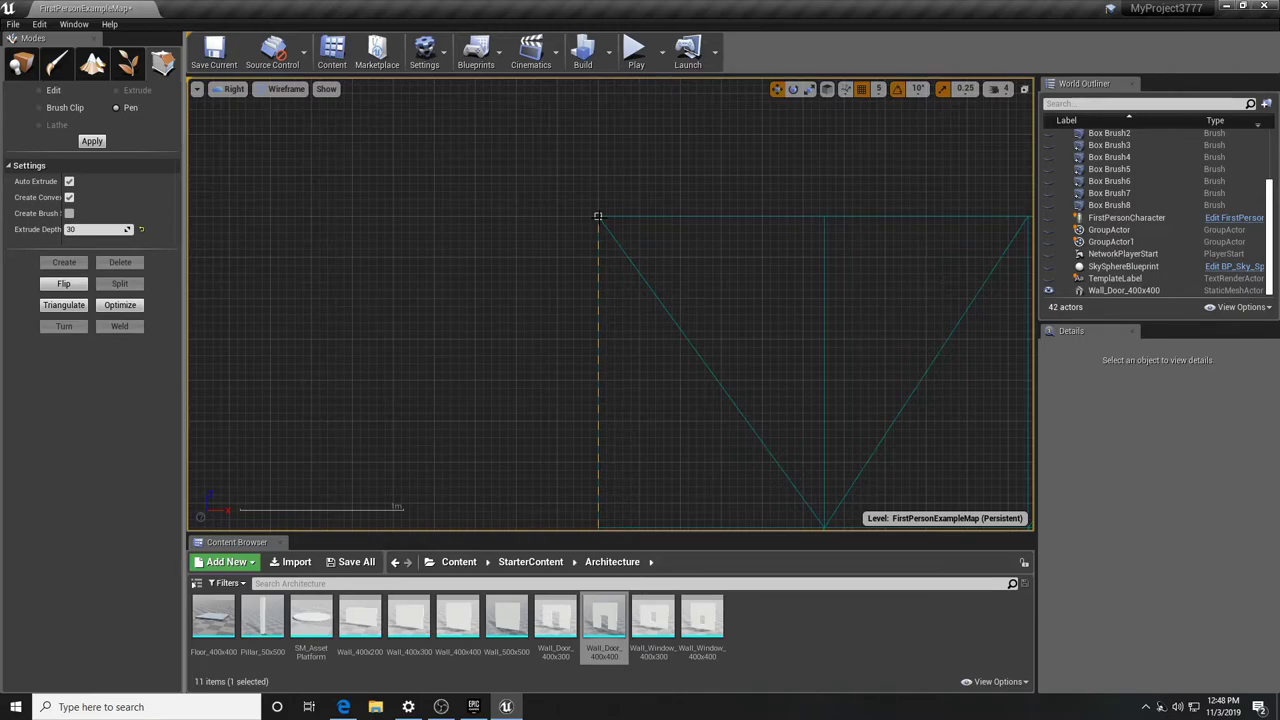
click(597, 216)
right_drag(868, 246, 447, 239)
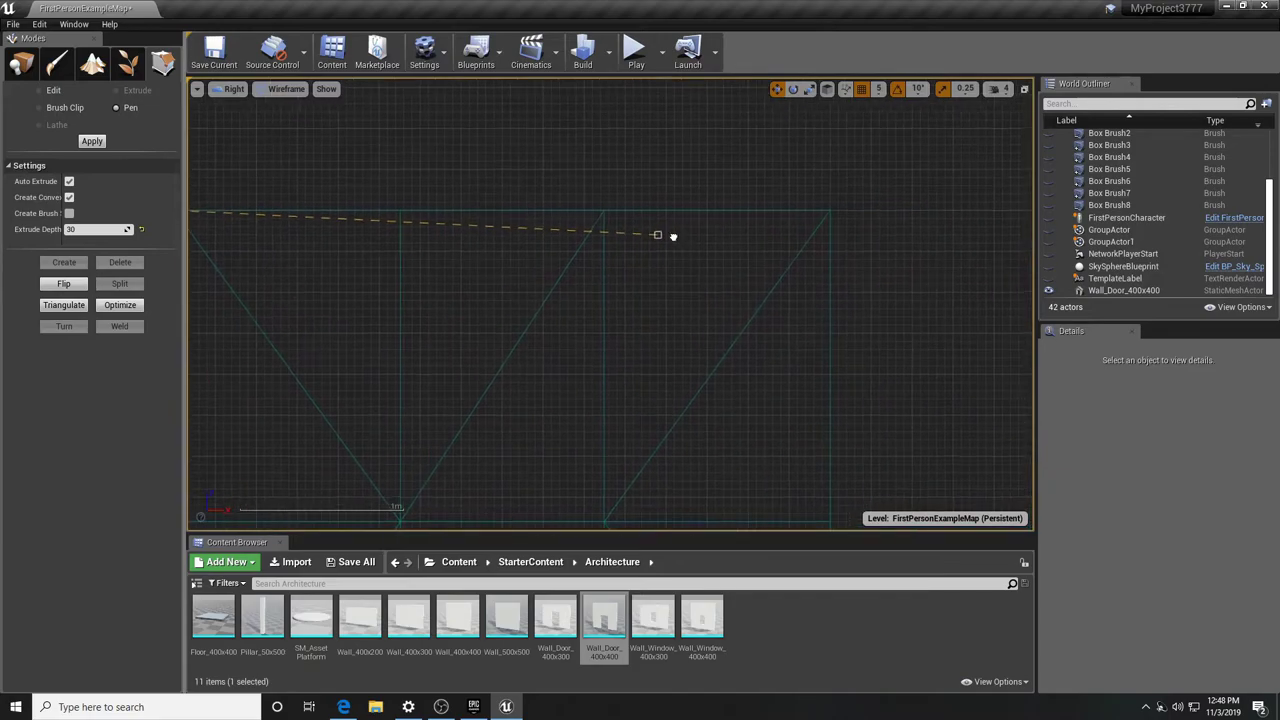
click(833, 211)
right_drag(866, 364, 861, 165)
right_drag(831, 426, 824, 241)
right_drag(832, 390, 812, 360)
click(812, 367)
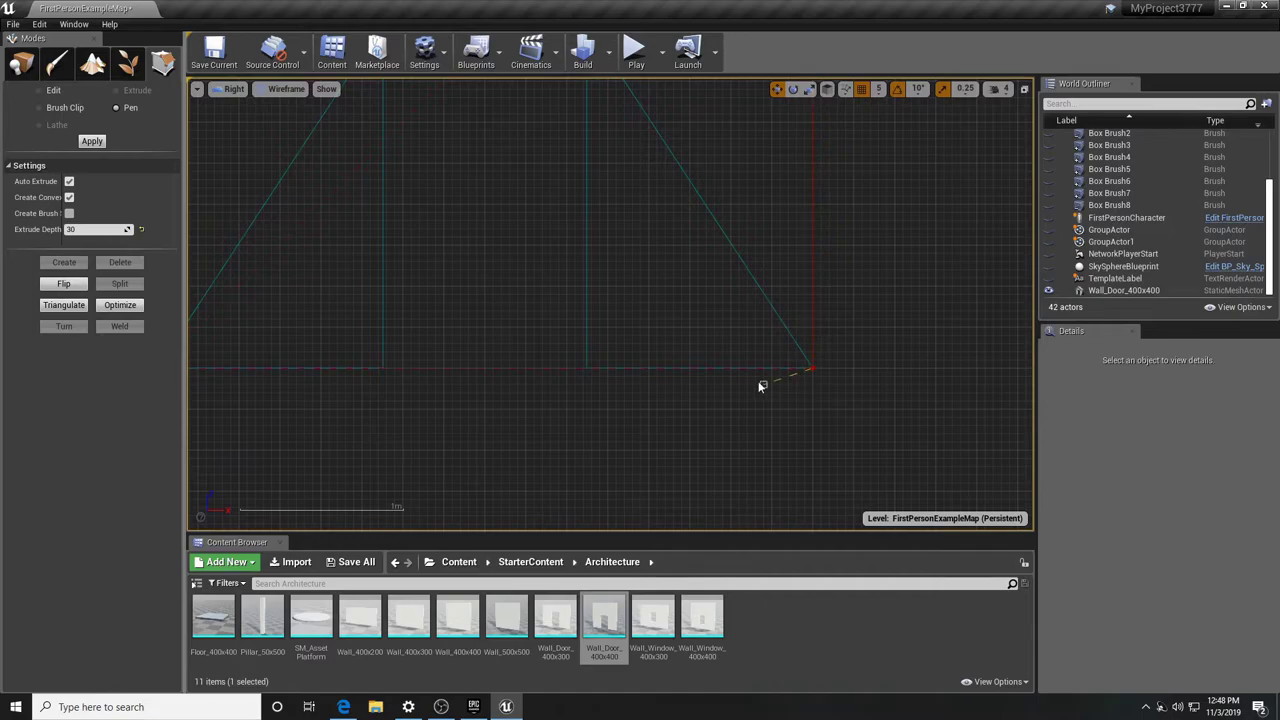
Trace the door opening with Pen points at its four corners and complete the outline as an extruded brush
scroll(736, 370, down, 6)
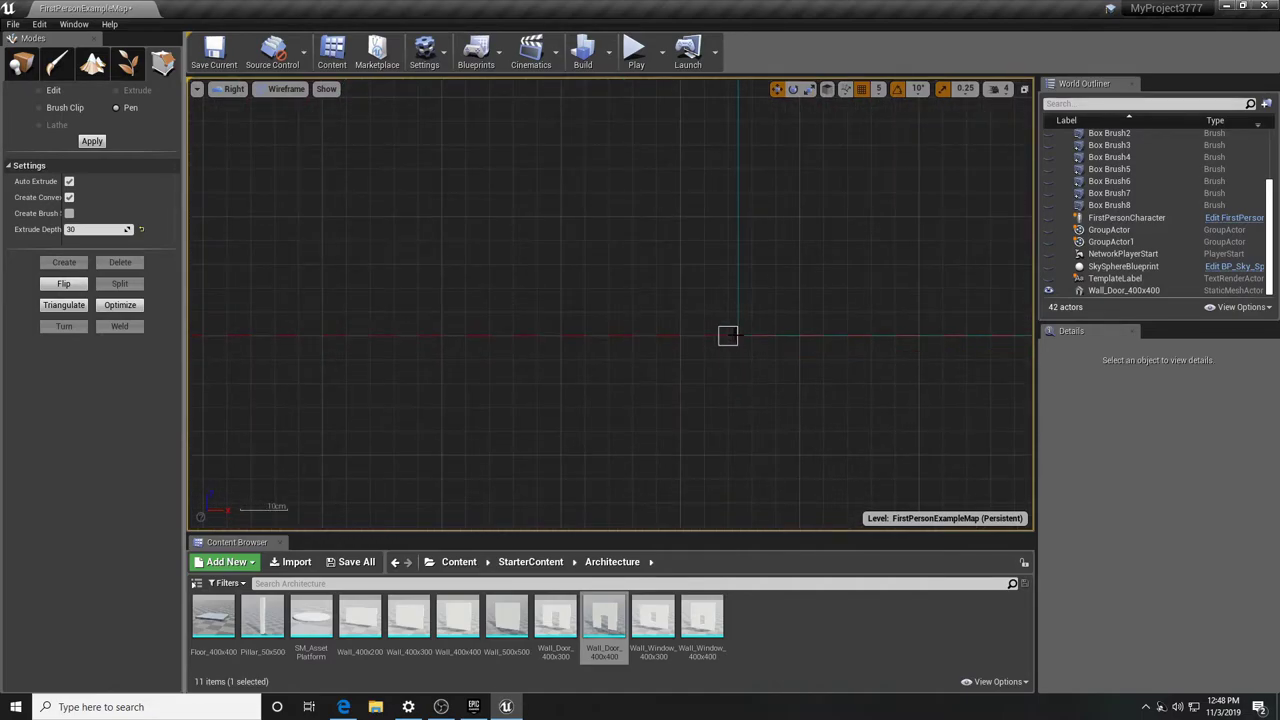
scroll(734, 400, up, 6)
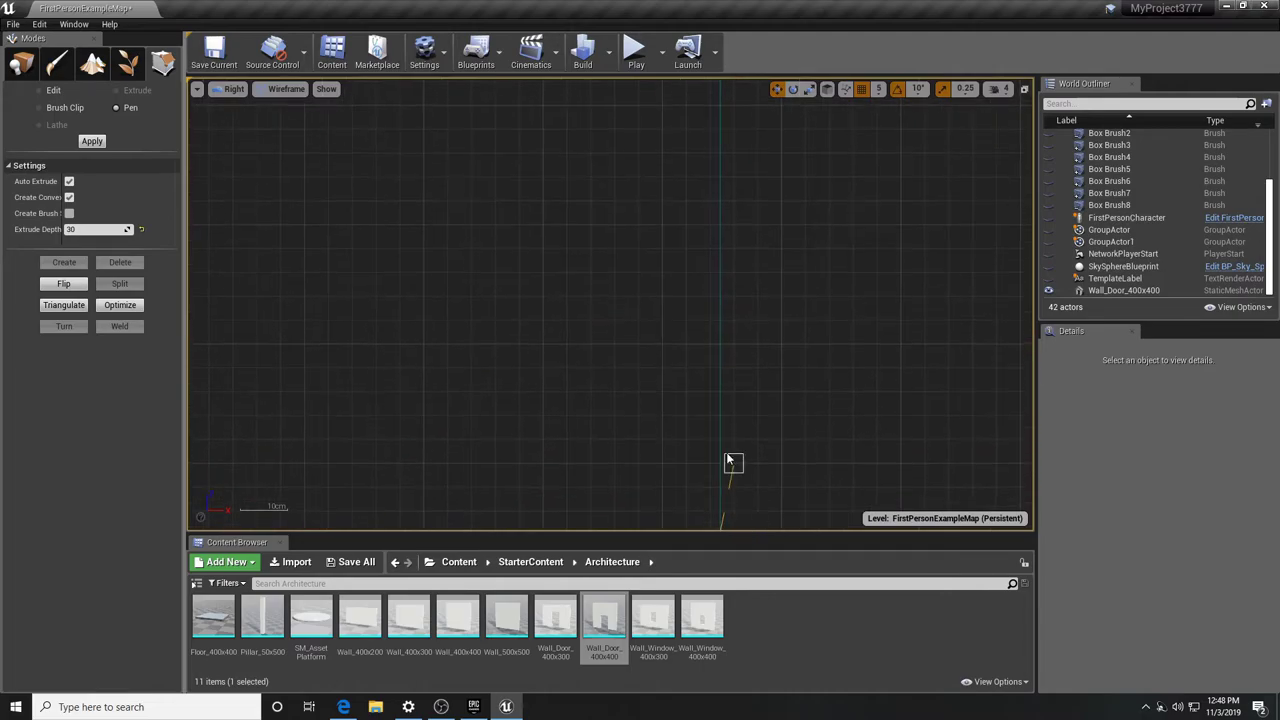
right_drag(709, 266, 694, 315)
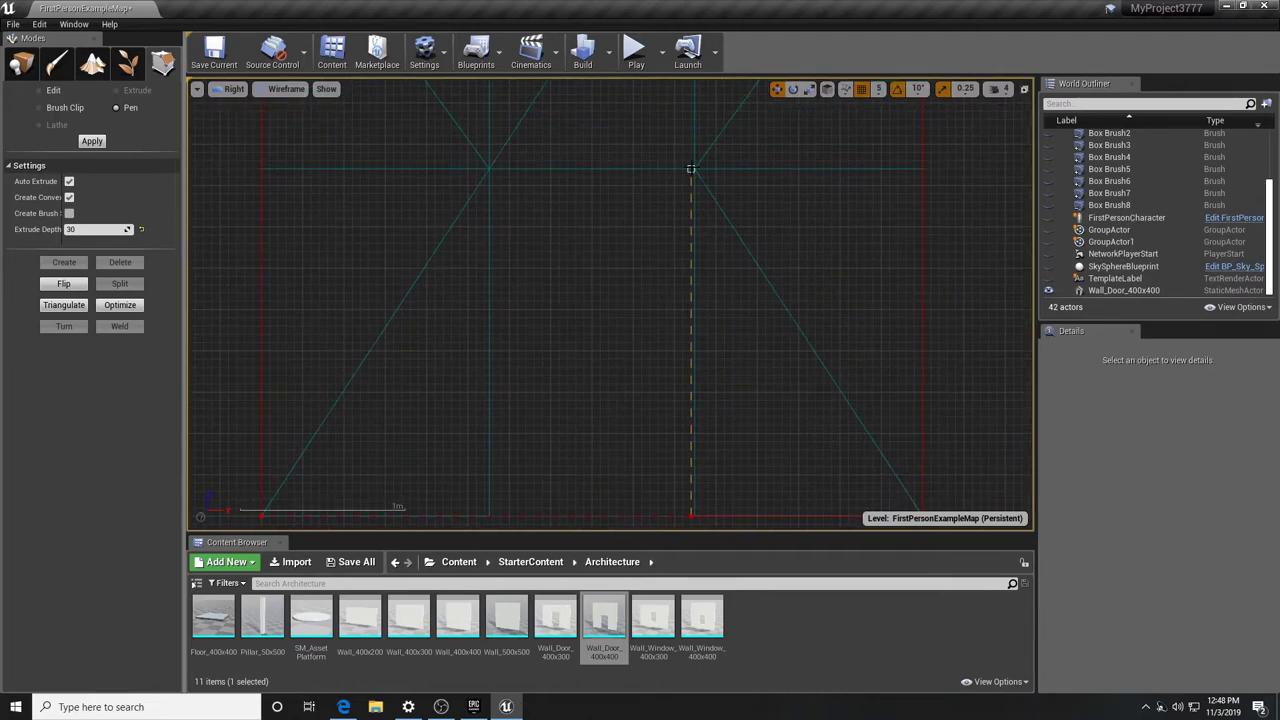
click(690, 169)
click(484, 168)
right_drag(471, 443, 500, 309)
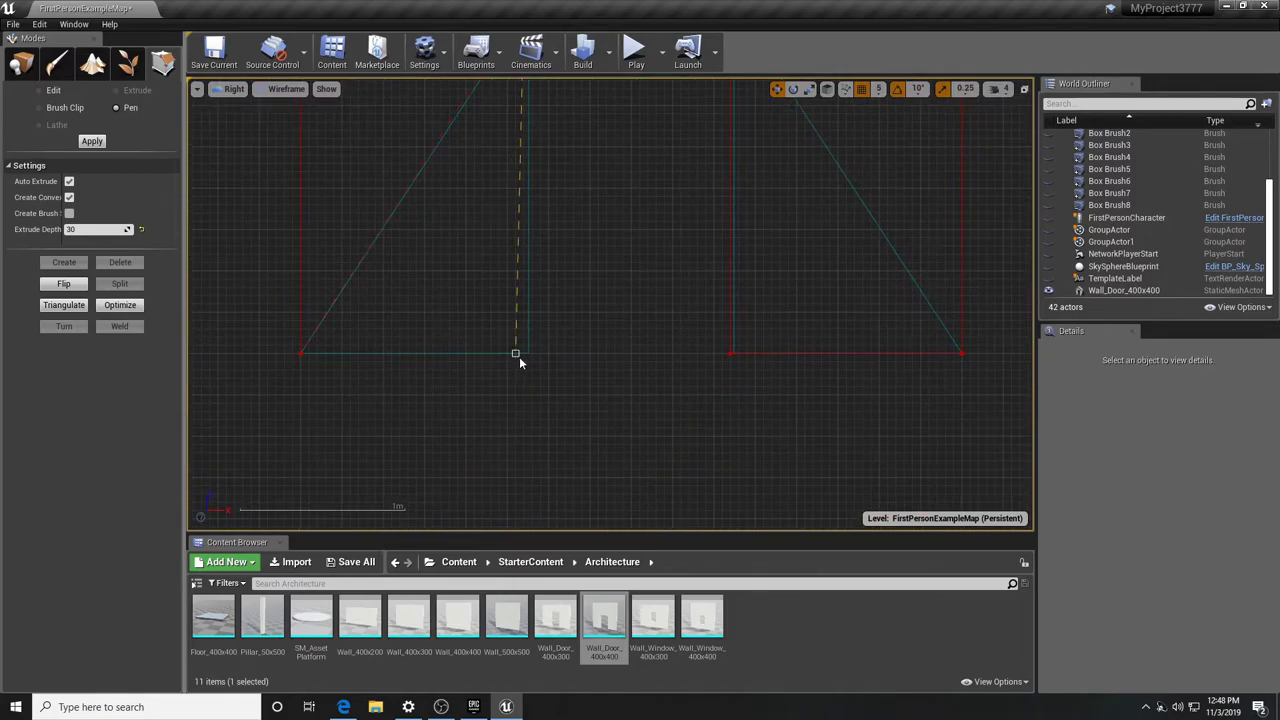
right_drag(540, 388, 618, 428)
scroll(618, 428, down, 4)
scroll(618, 428, up, 3)
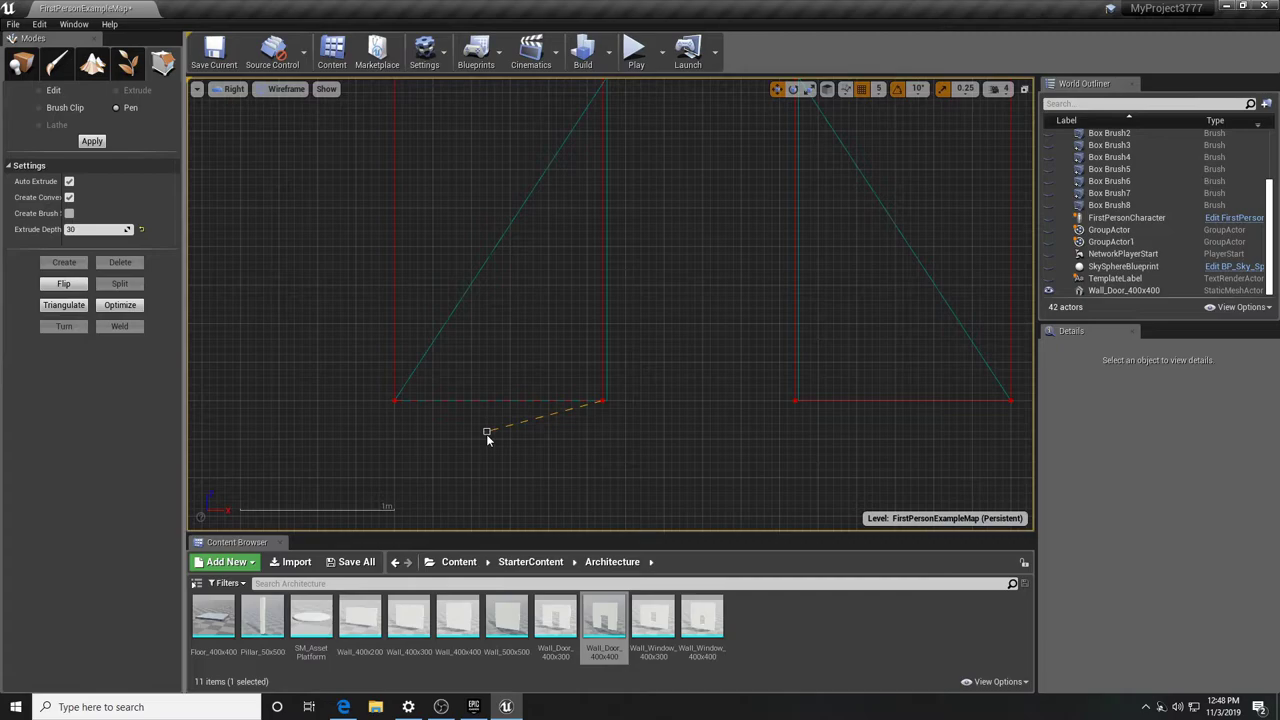
key(Return)
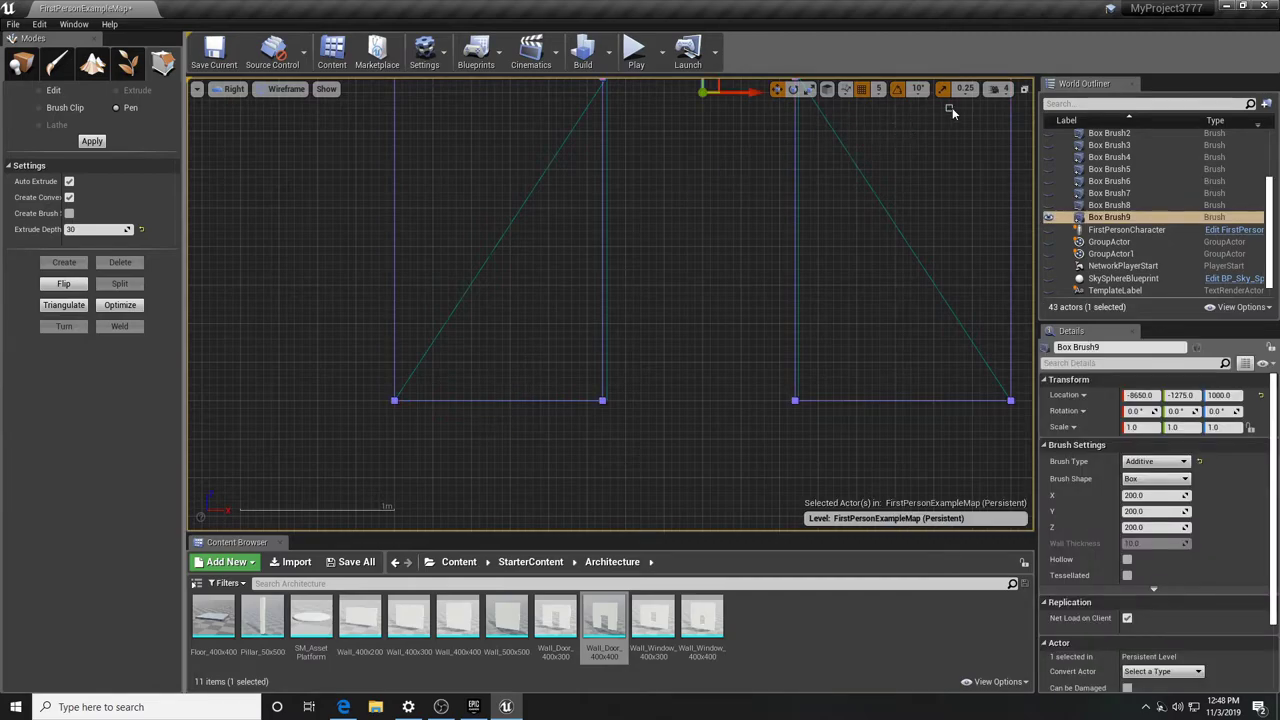
Restore the four-view layout, switch back to Place mode and maximize the Perspective view around the walls
click(1024, 88)
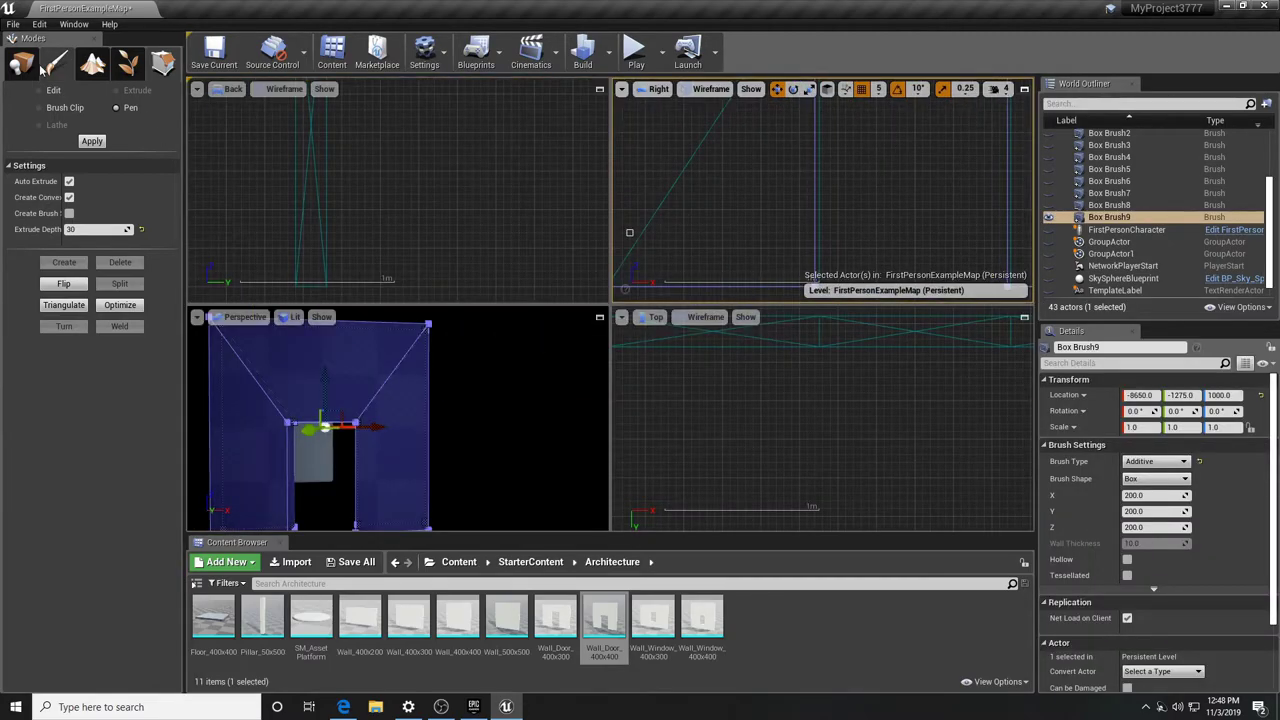
click(22, 65)
right_drag(400, 410, 575, 395)
key(a)
right_click(284, 428)
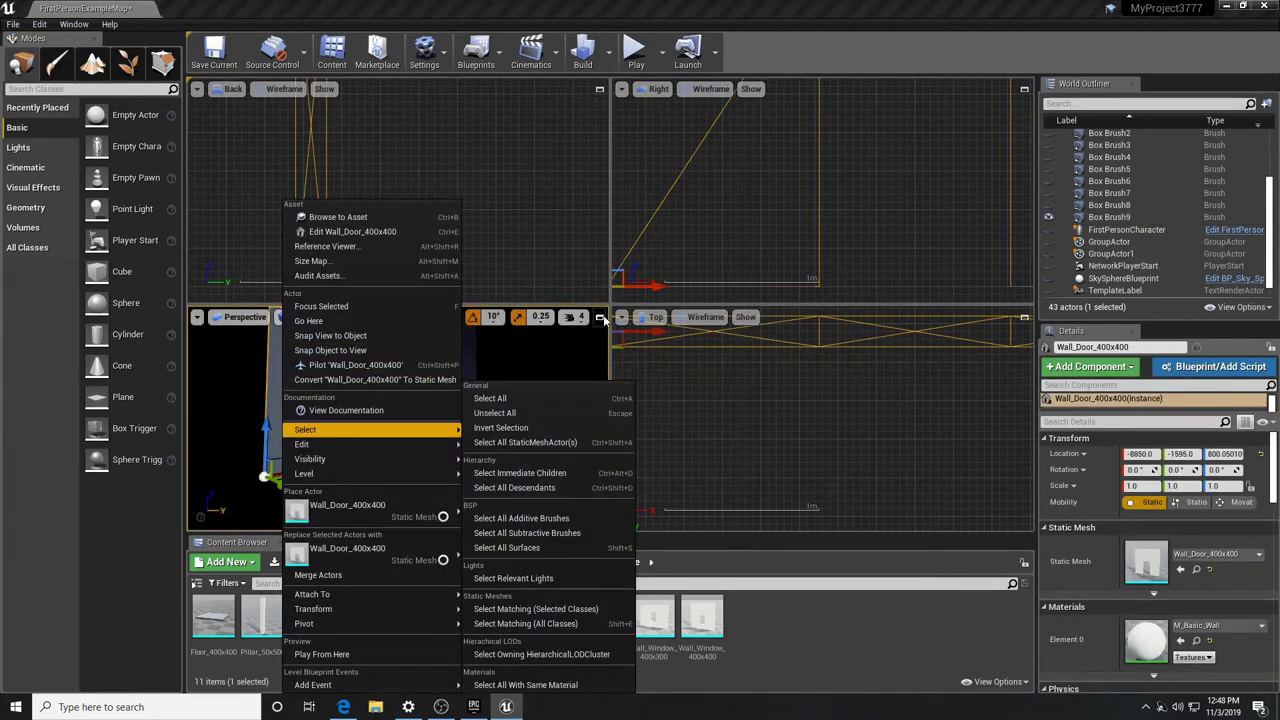
click(602, 318)
right_drag(496, 392, 580, 374)
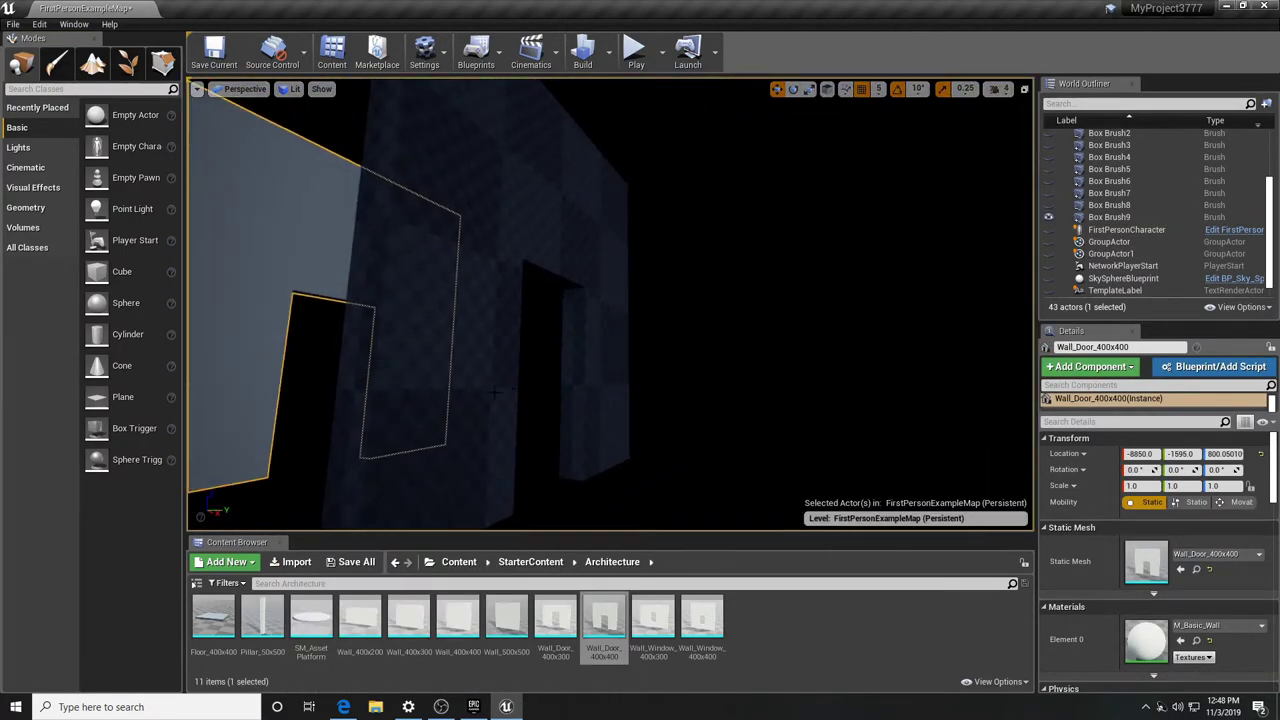
Select the pen-traced door wall brush and show all actors in the level
click(496, 392)
scroll(553, 412, down, 5)
mouse_move(557, 429)
right_down()
mouse_move(560, 402)
mouse_move(490, 434)
right_up()
middle_drag(557, 430, 618, 344)
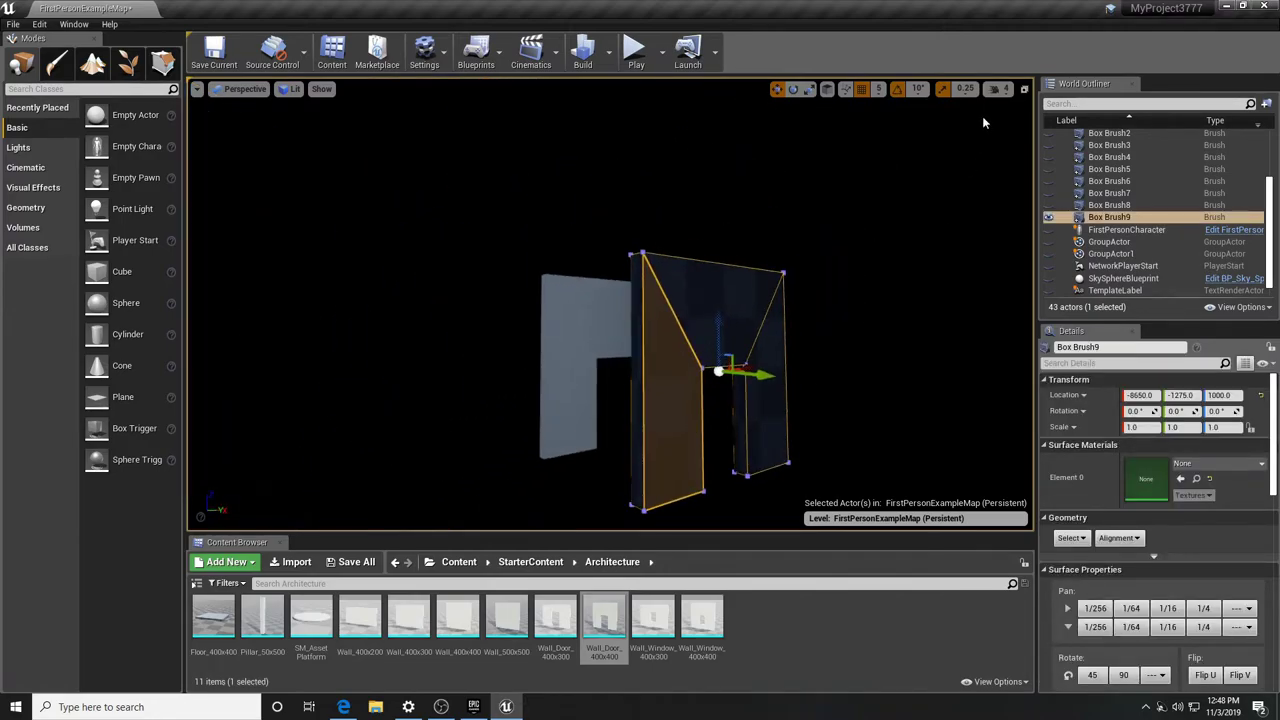
right_click(741, 306)
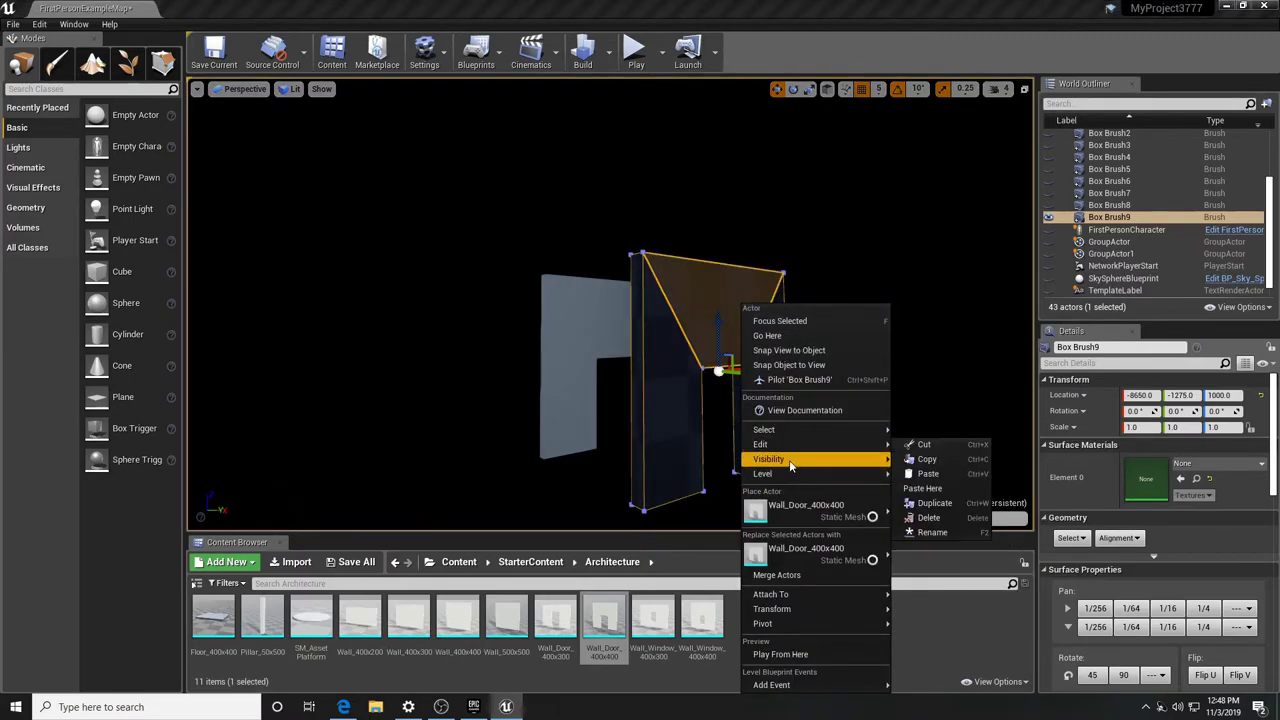
mouse_move(790, 466)
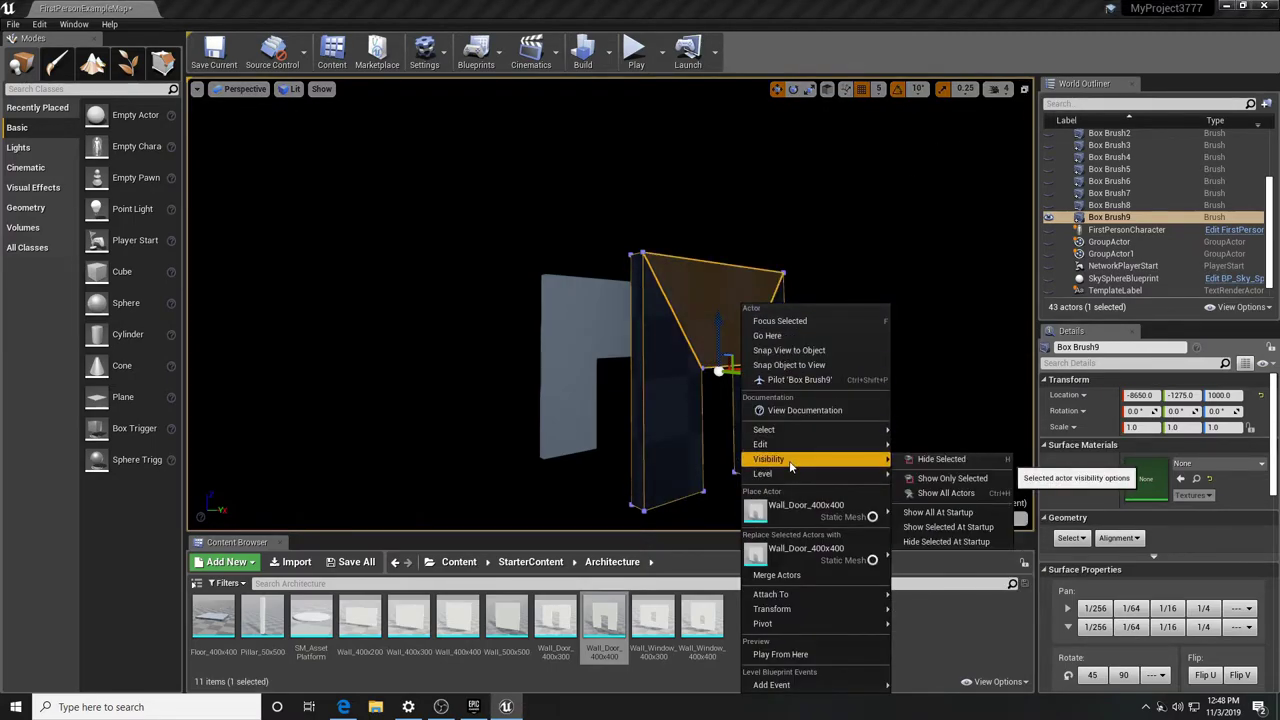
click(945, 494)
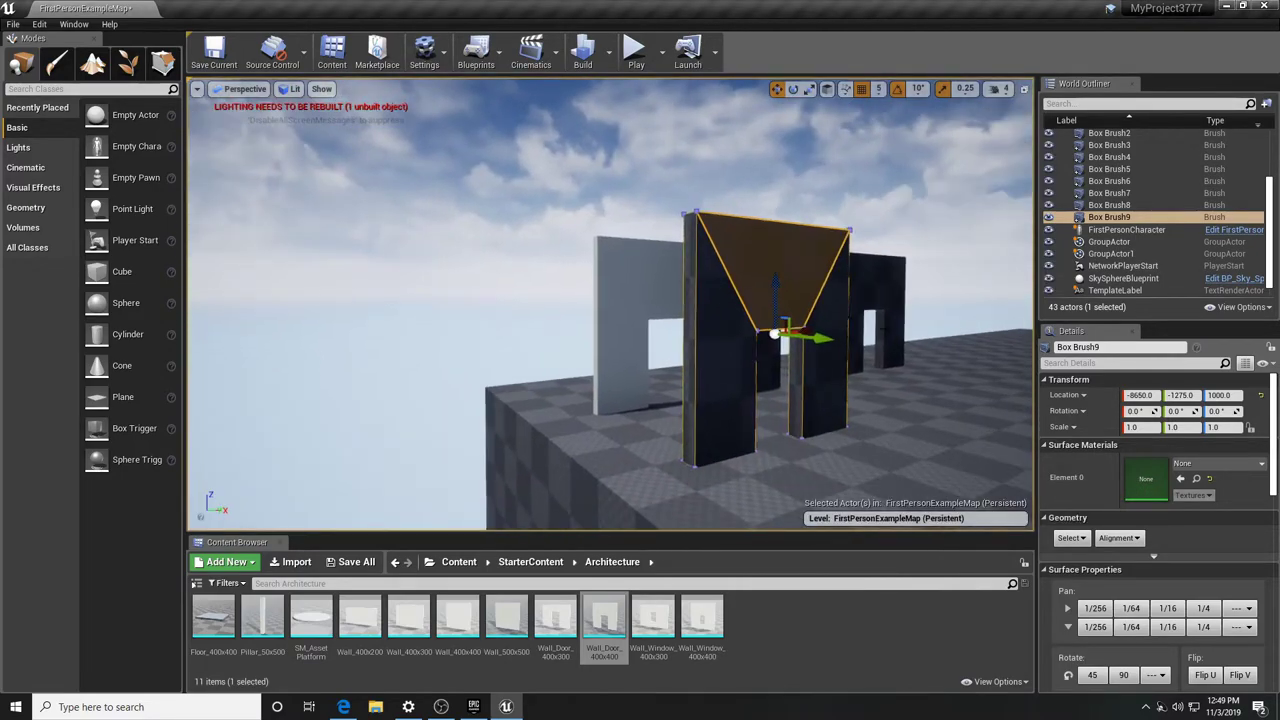
In a maximized Top view, move the pen-traced brush to X -7360, Y -1585 at the end of the wall row
click(1025, 92)
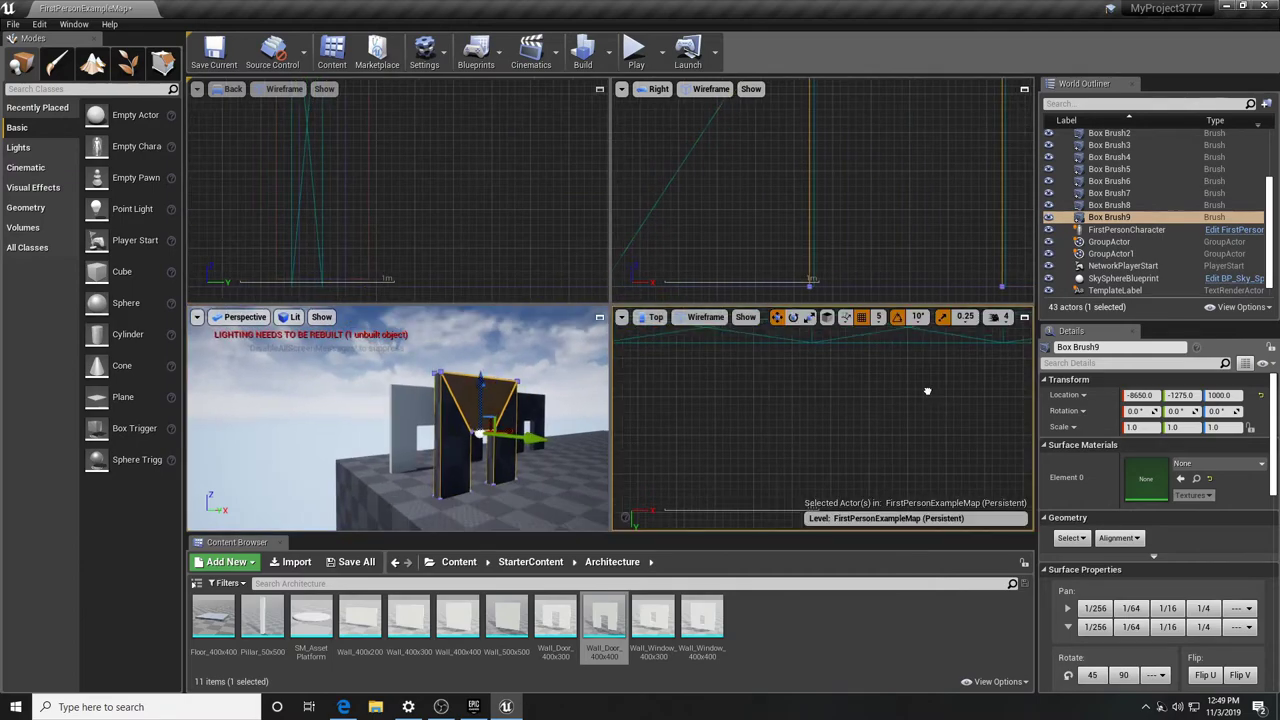
click(1023, 318)
scroll(890, 345, down, 4)
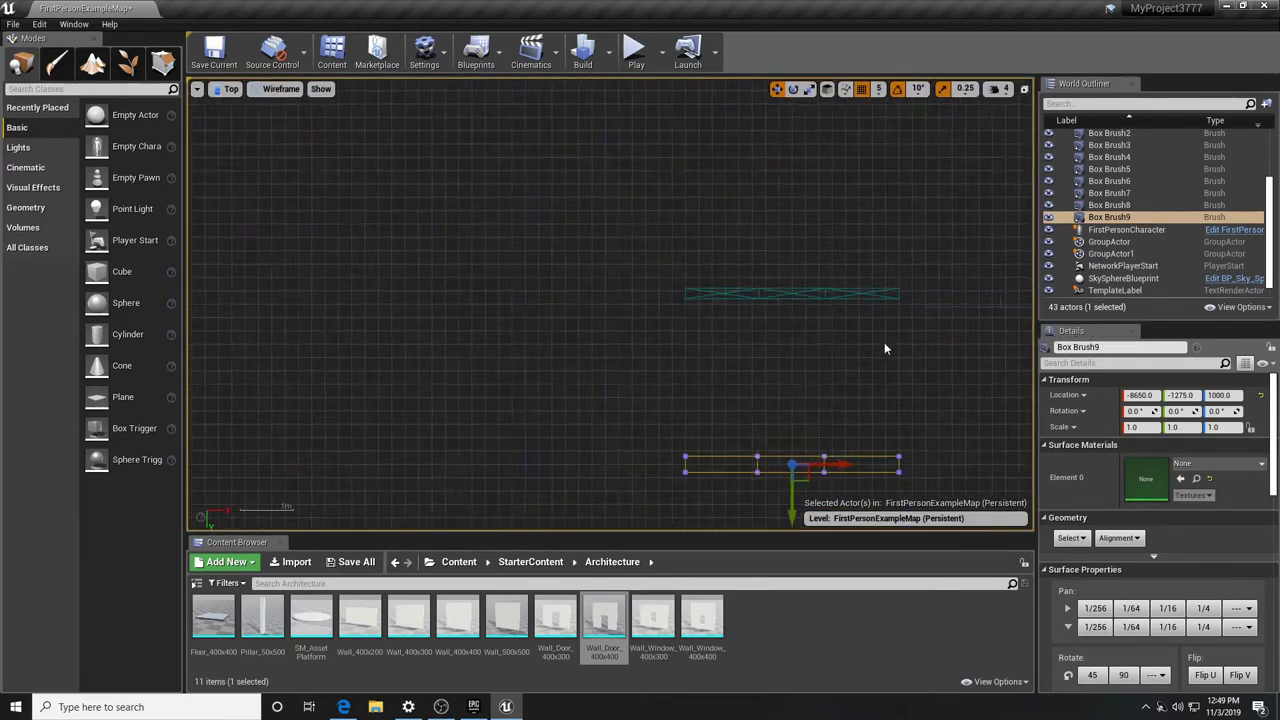
mouse_move(725, 392)
mouse_down()
mouse_move(823, 390)
mouse_move(936, 315)
mouse_up()
right_drag(936, 315, 522, 305)
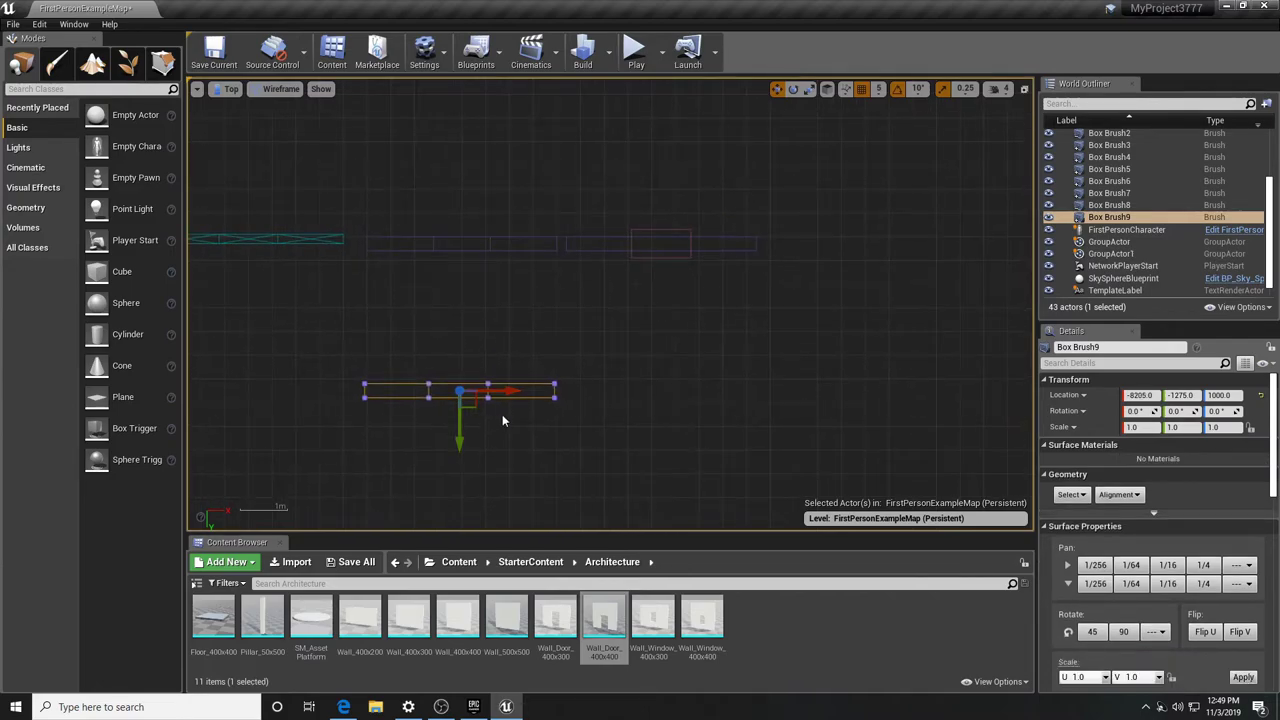
drag(507, 391, 900, 390)
drag(843, 440, 855, 303)
right_drag(842, 344, 803, 403)
scroll(803, 403, up, 4)
drag(864, 224, 893, 222)
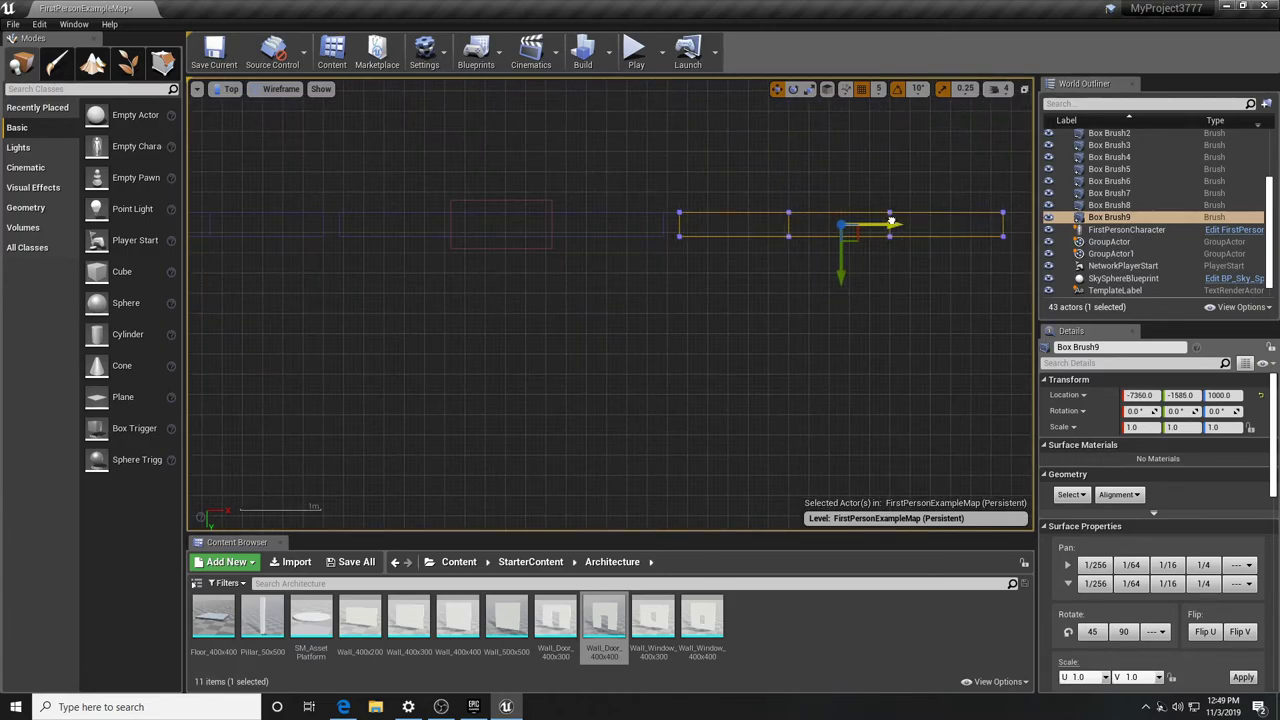
Maximize the Perspective view, deselect the brush and examine the row of door walls from the front and its far end
click(1024, 89)
key(f)
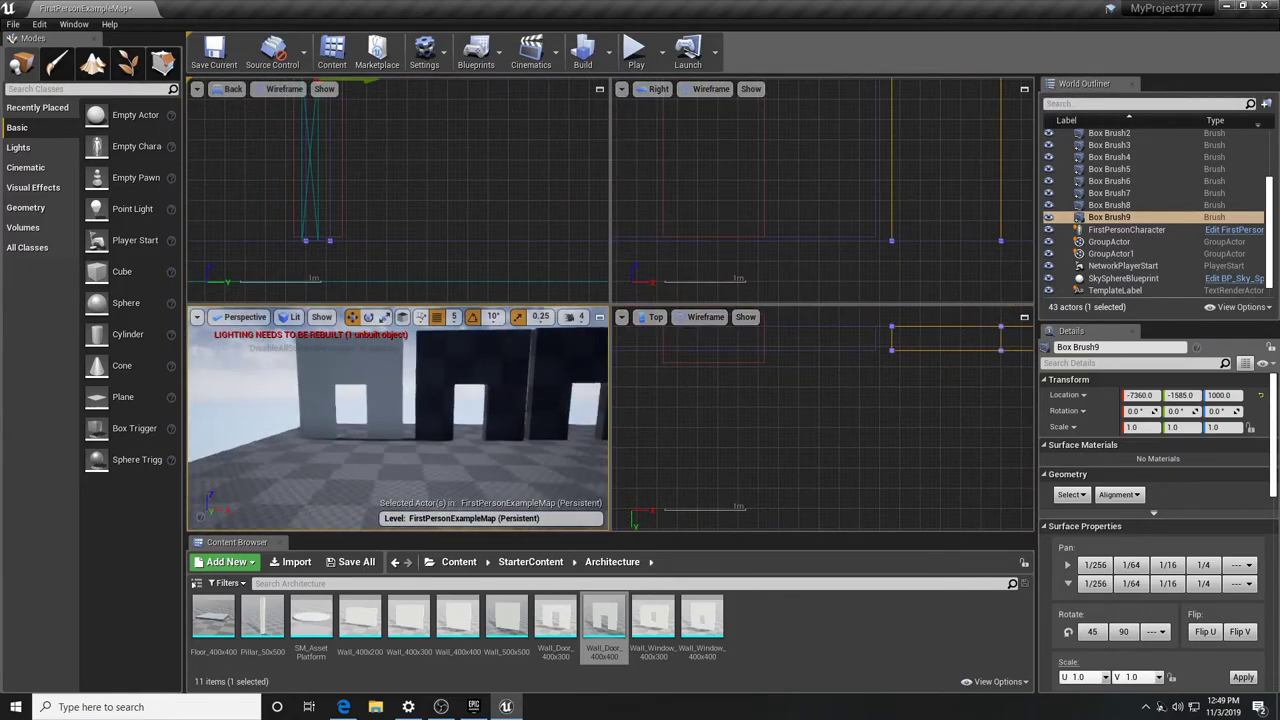
click(599, 317)
scroll(620, 360, down, 2)
key(Escape)
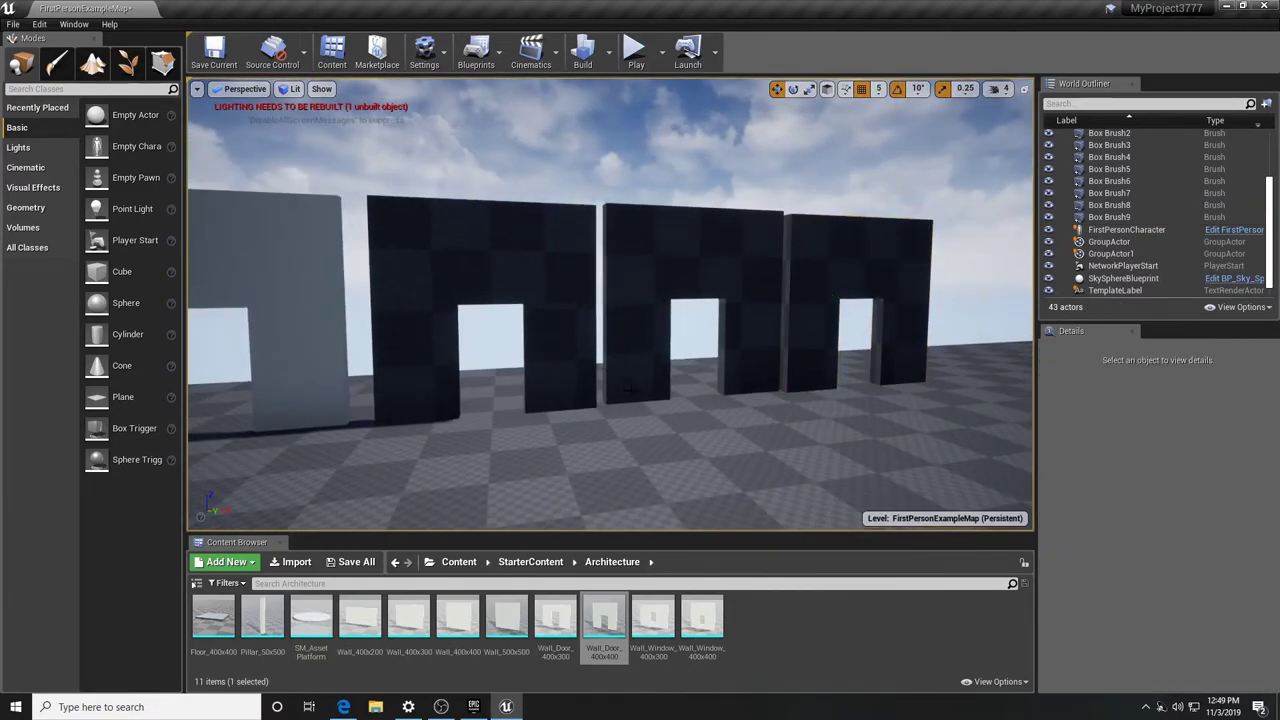
key(d)
right_drag(629, 382, 601, 433)
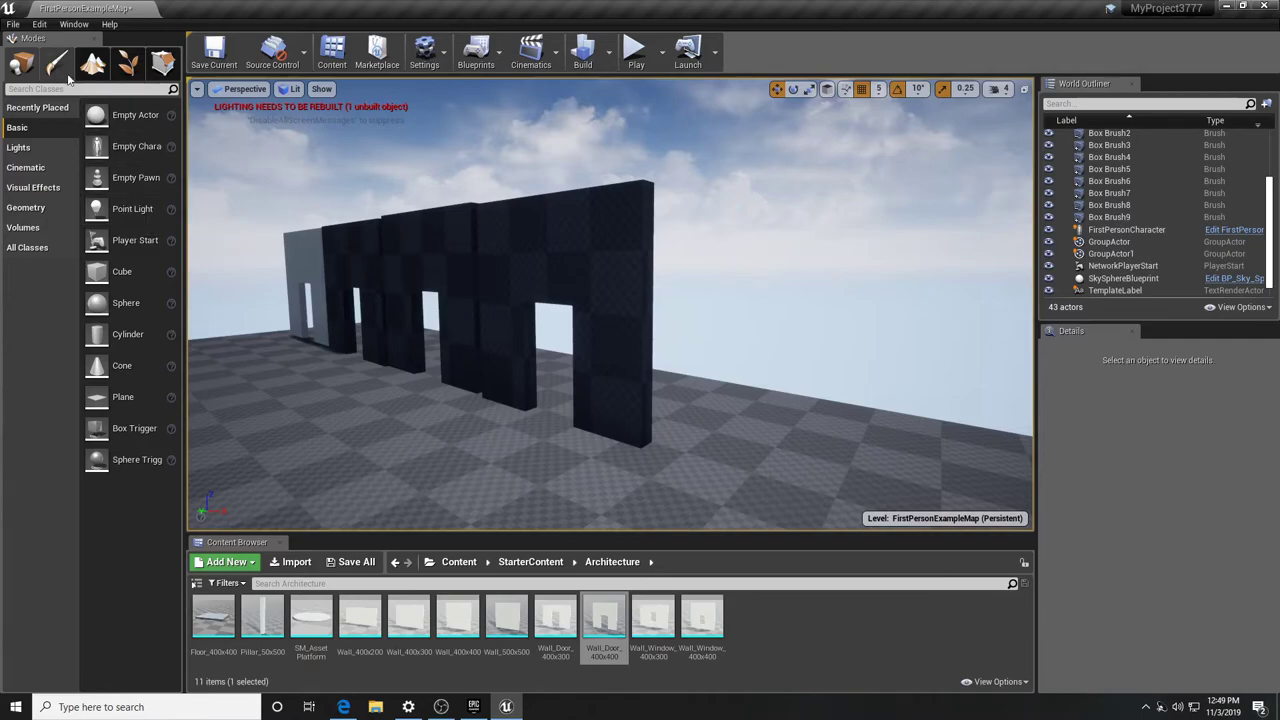
Add an additive box brush on the floor beyond the last door wall and select it in Geometry Editing mode
click(30, 208)
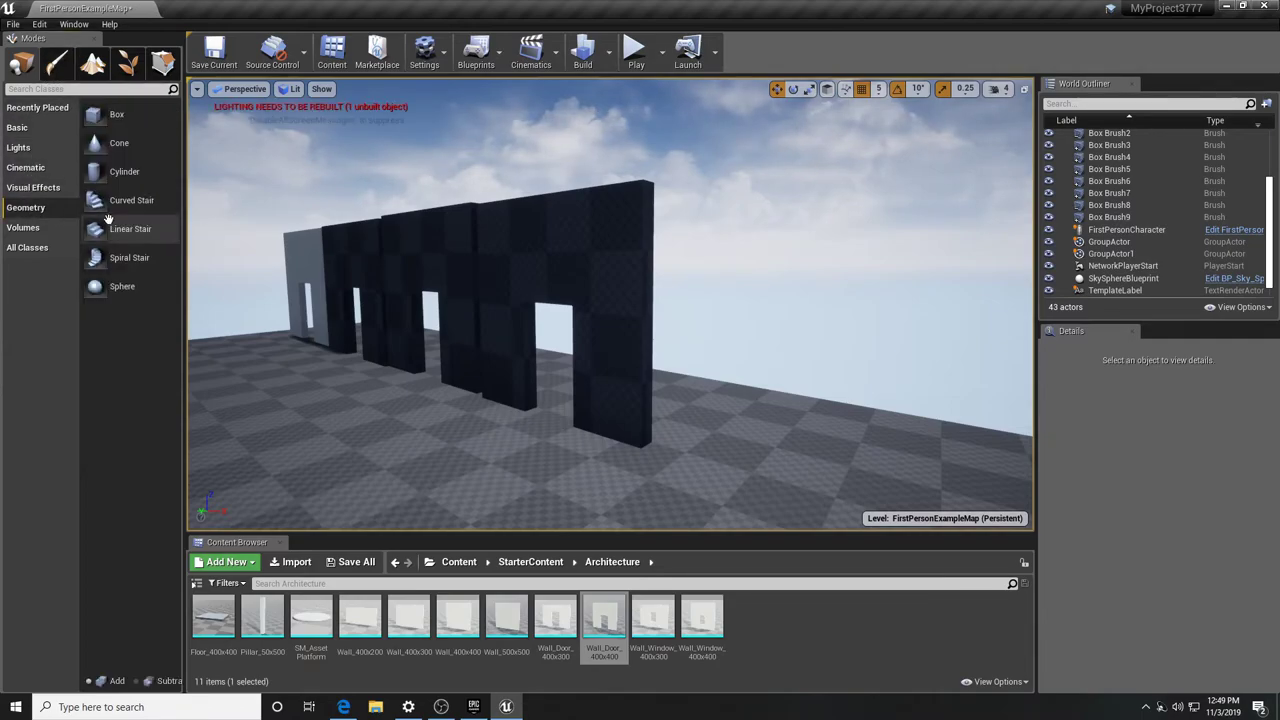
drag(100, 114, 780, 451)
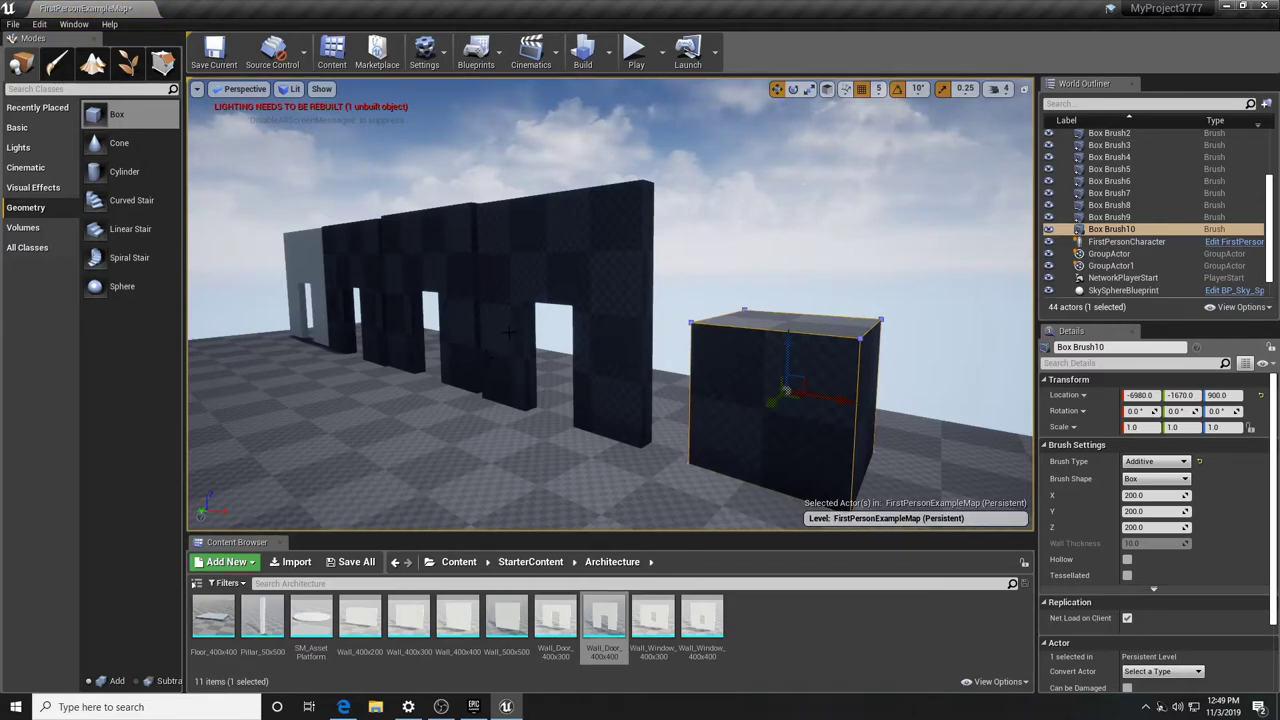
click(163, 63)
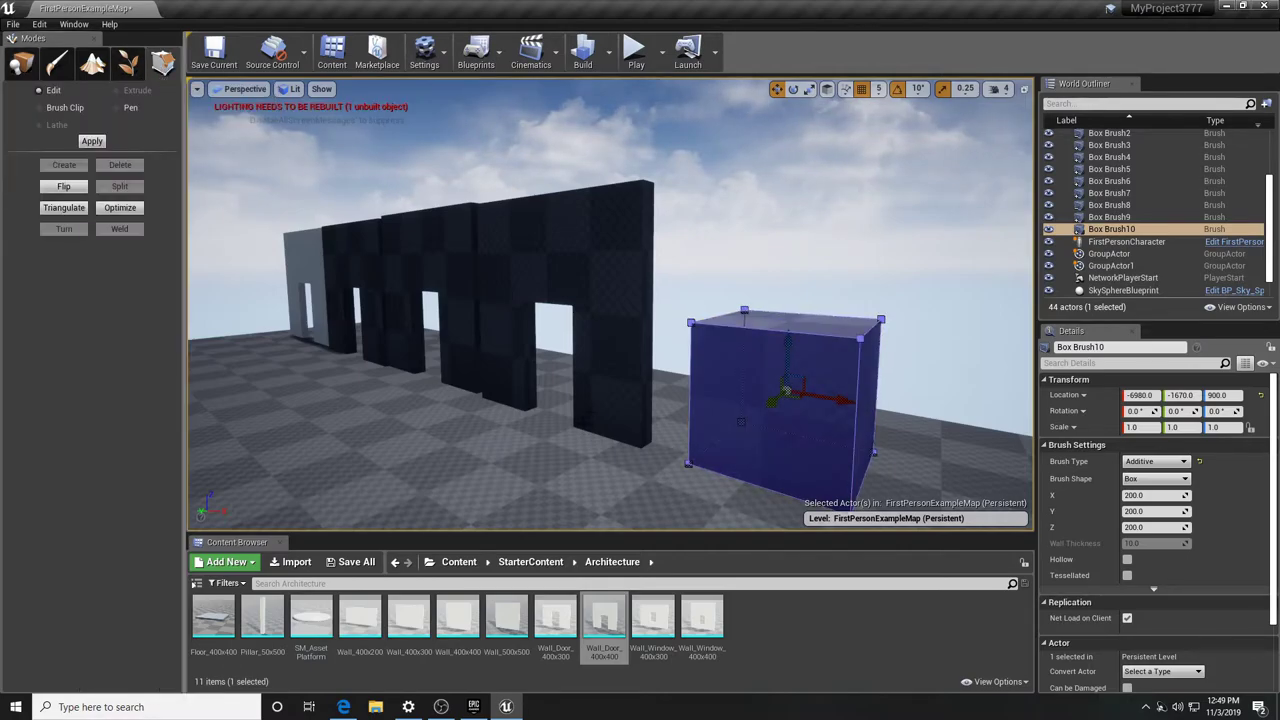
click(594, 415)
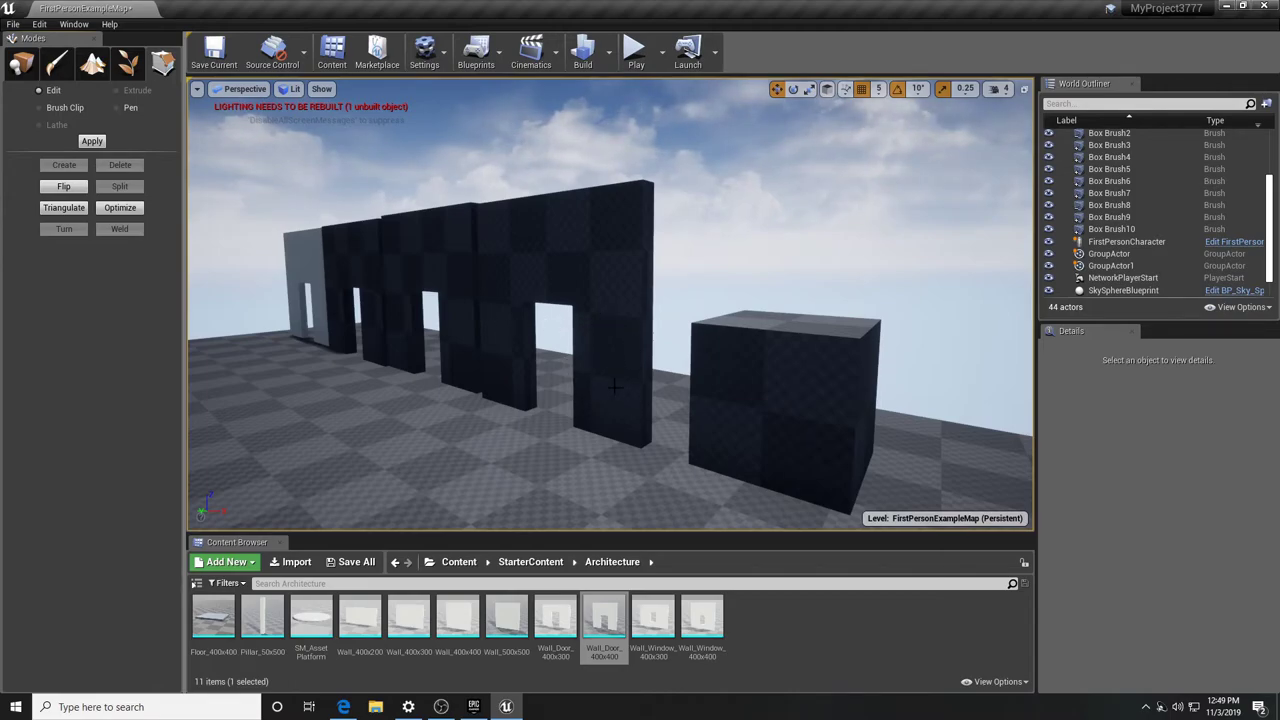
click(864, 413)
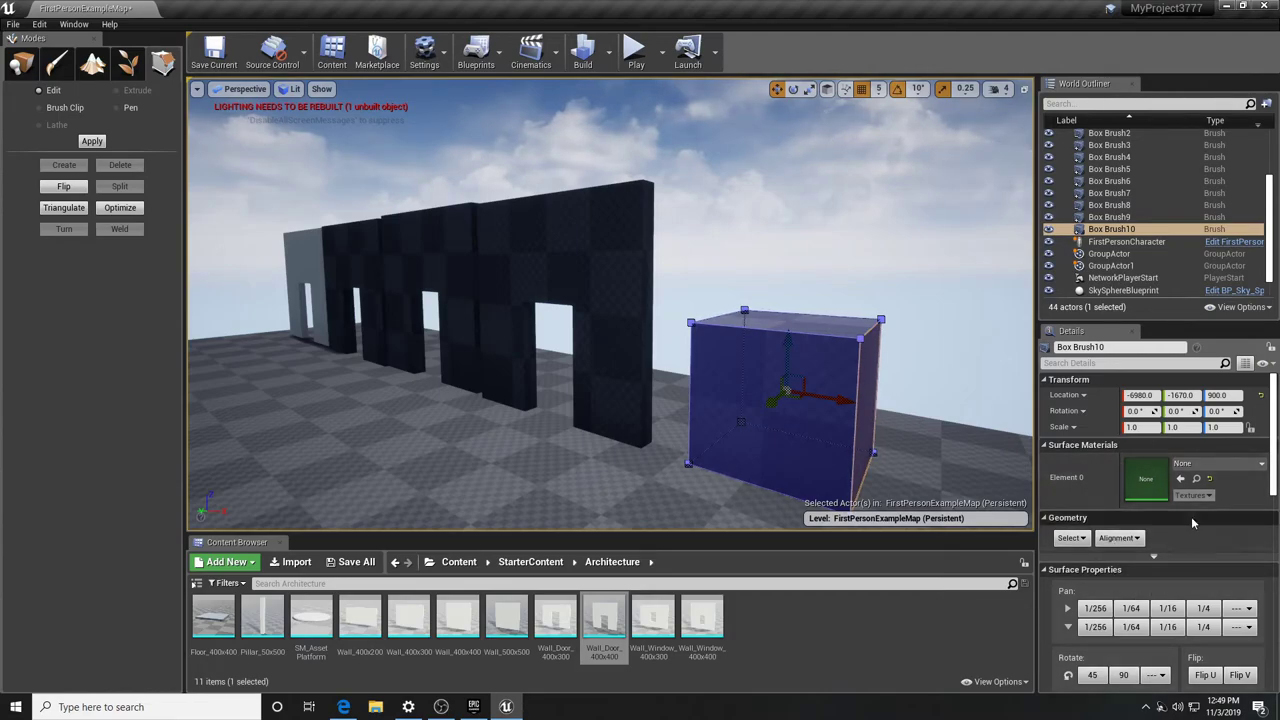
Set the new box brush's dimensions to X 140, Y 30 and Z 210
scroll(1184, 525, down, 5)
scroll(1185, 508, down, 2)
click(1150, 502)
text(140)
key(Return)
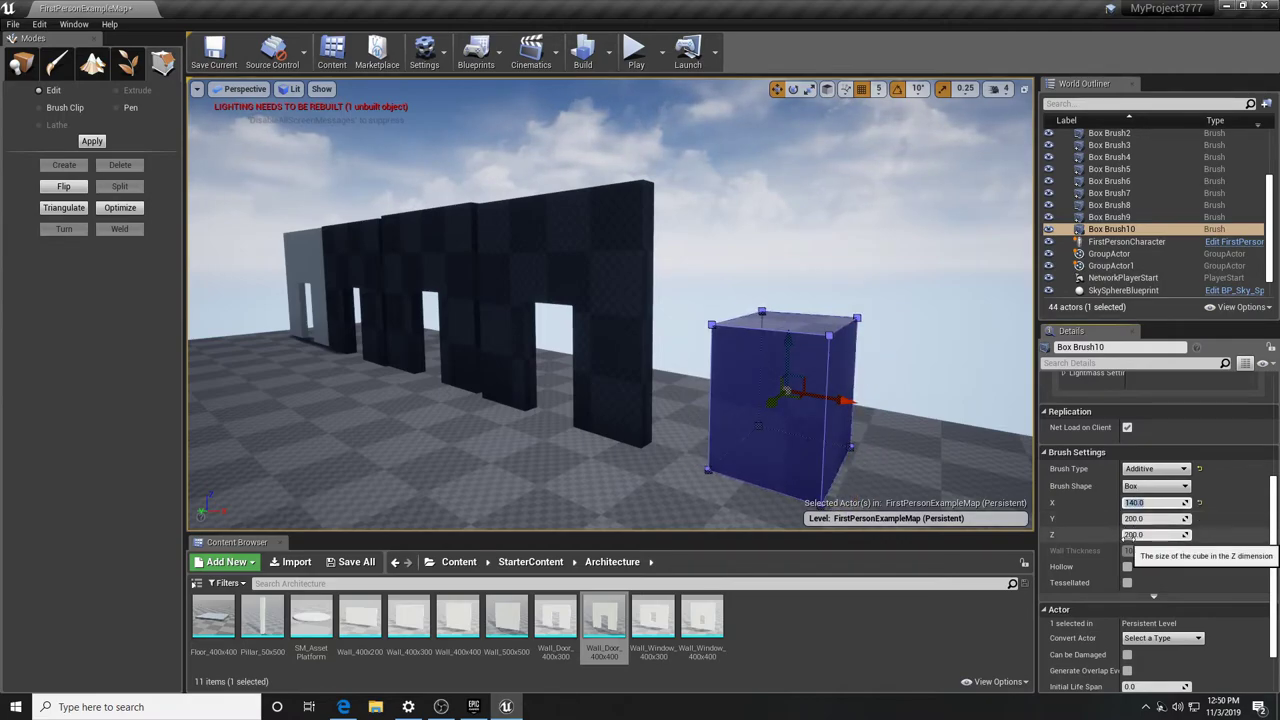
click(1142, 519)
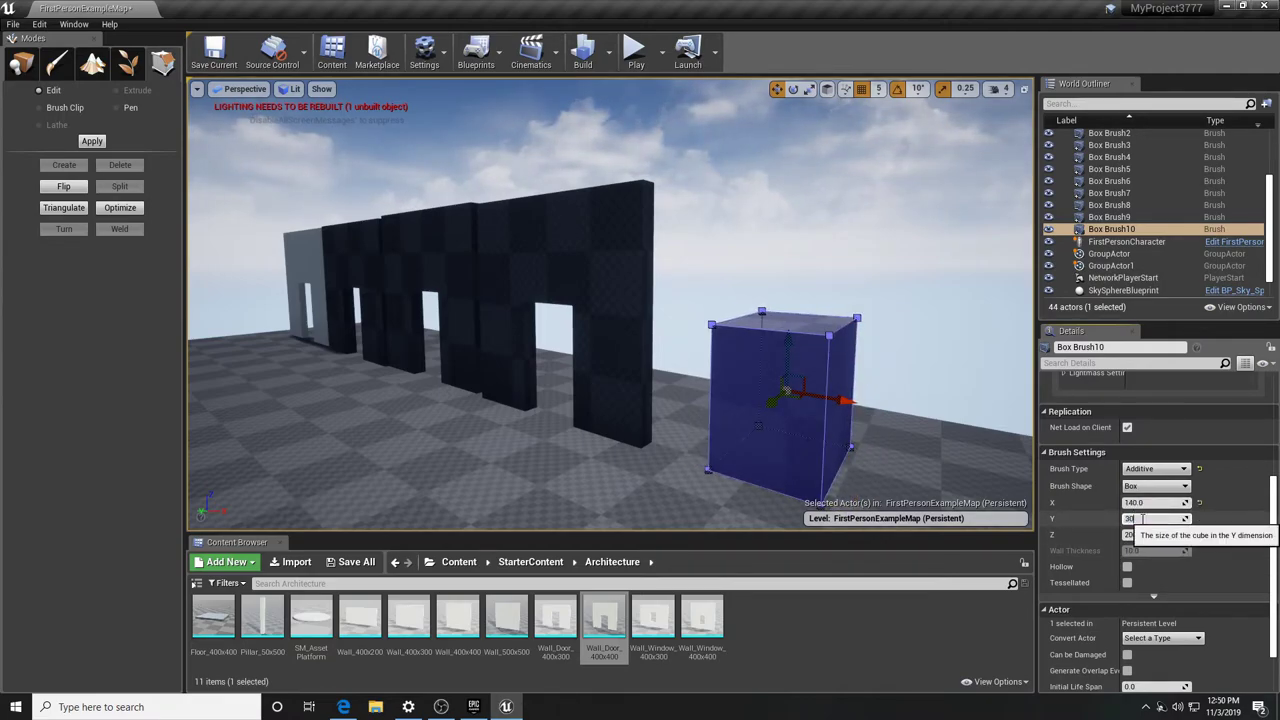
text(30)
key(Return)
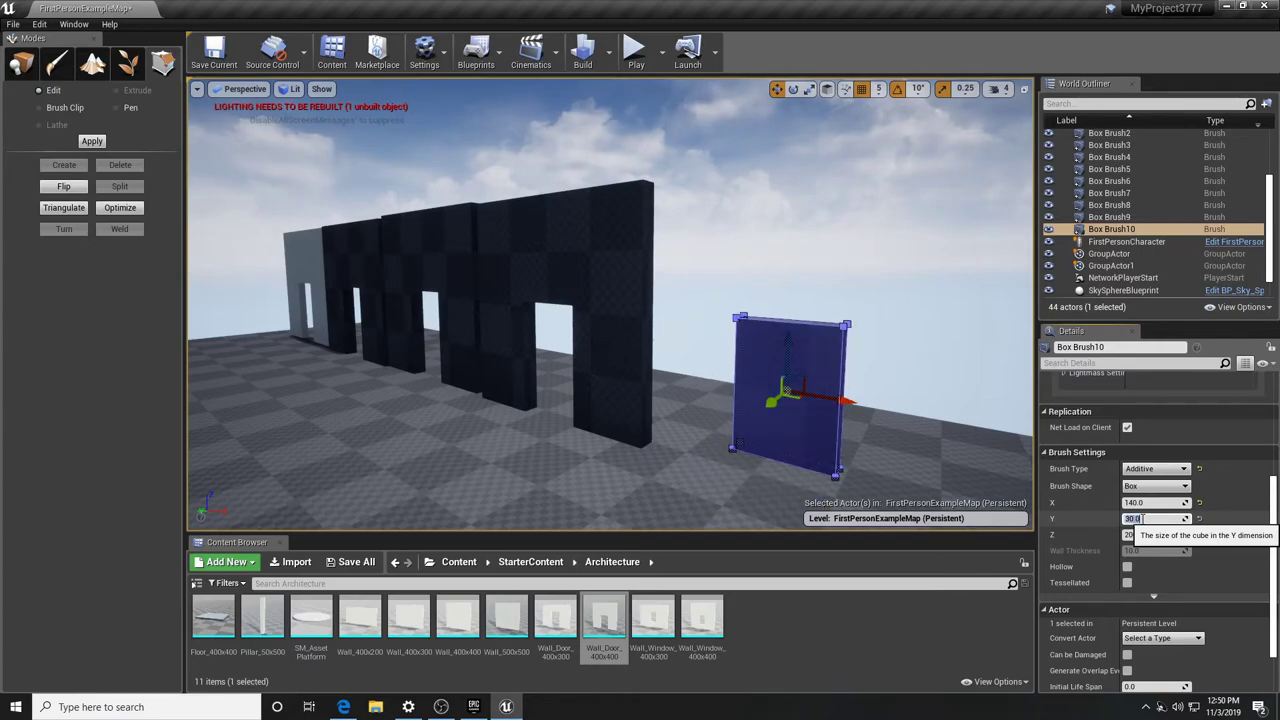
click(1135, 535)
text(210)
key(Return)
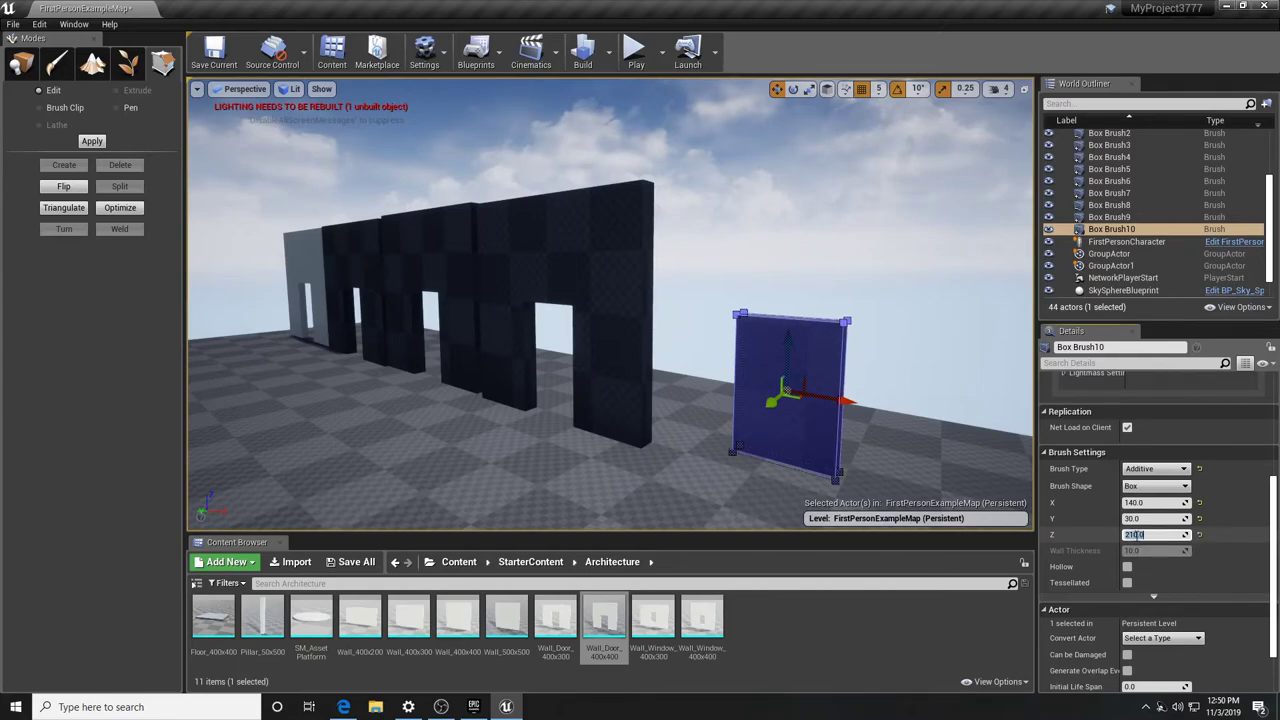
Move the new box brush closer to the end of the last door wall and deselect it
drag(787, 352, 784, 318)
key(ctrl+z)
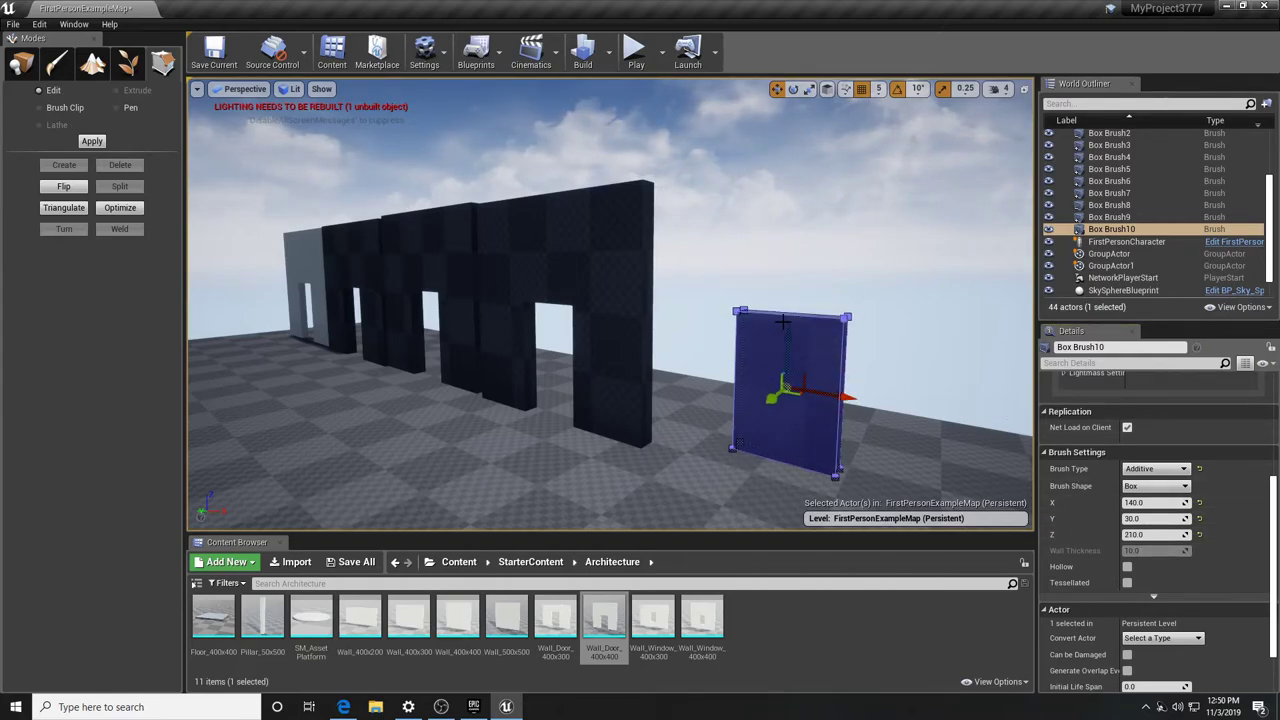
mouse_move(792, 392)
mouse_down()
mouse_move(732, 395)
mouse_move(703, 423)
mouse_up()
mouse_move(758, 449)
right_down()
mouse_move(740, 462)
mouse_move(848, 443)
right_up()
click(806, 448)
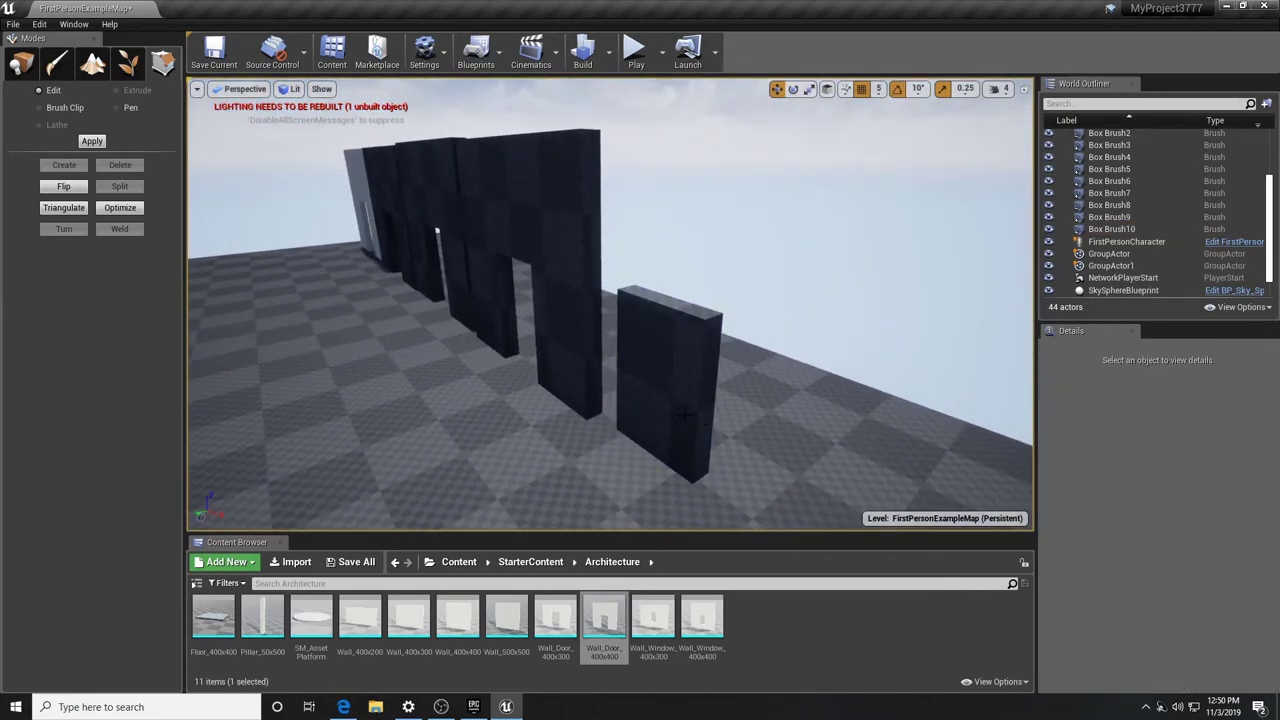
Select the top face of the 140 × 30 × 210 box brush for geometry editing
click(692, 309)
click(692, 309)
right_drag(672, 335, 605, 352)
alt+drag(665, 311, 542, 325)
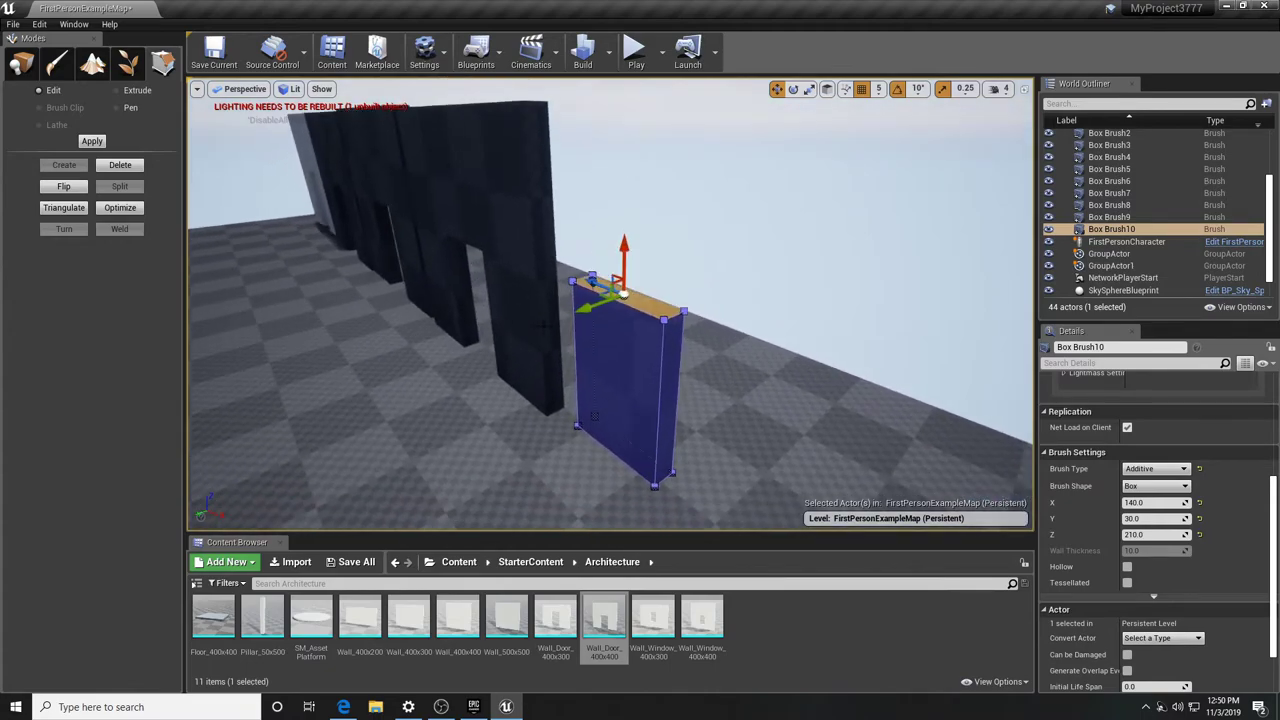
Try extruding the box brush's top face upward freehand into several stacked segments
click(121, 92)
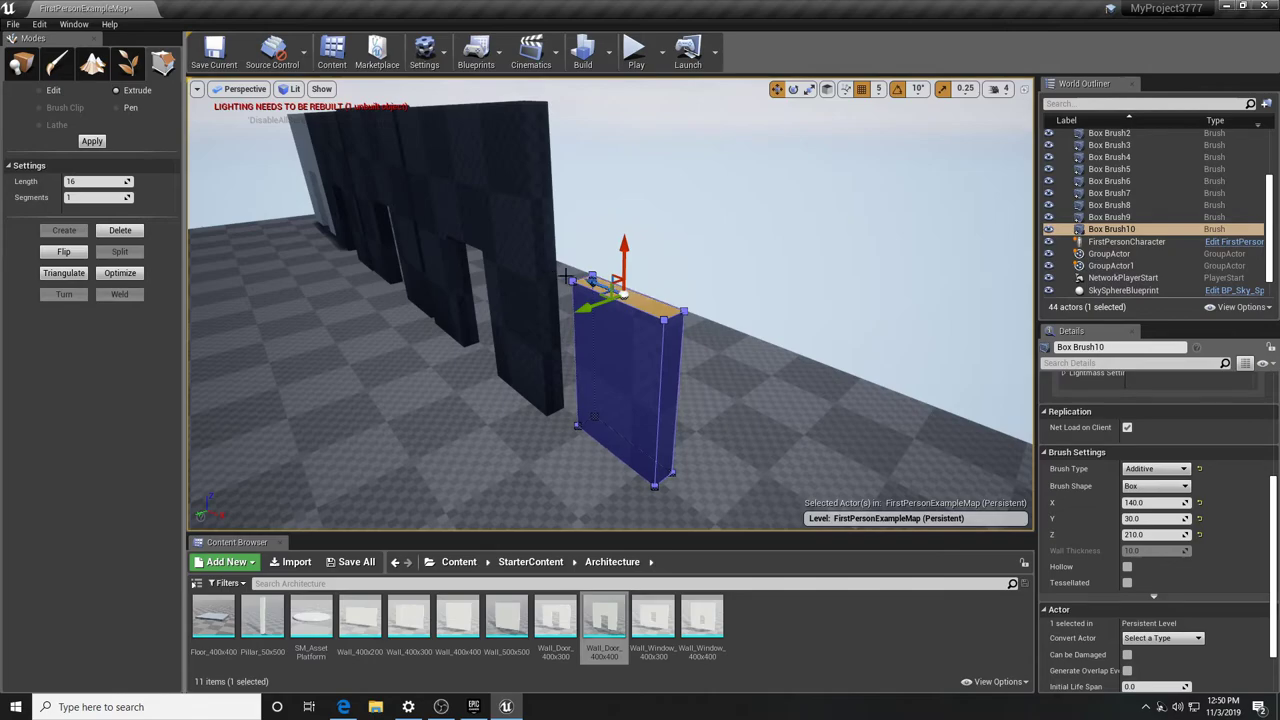
drag(626, 243, 626, 181)
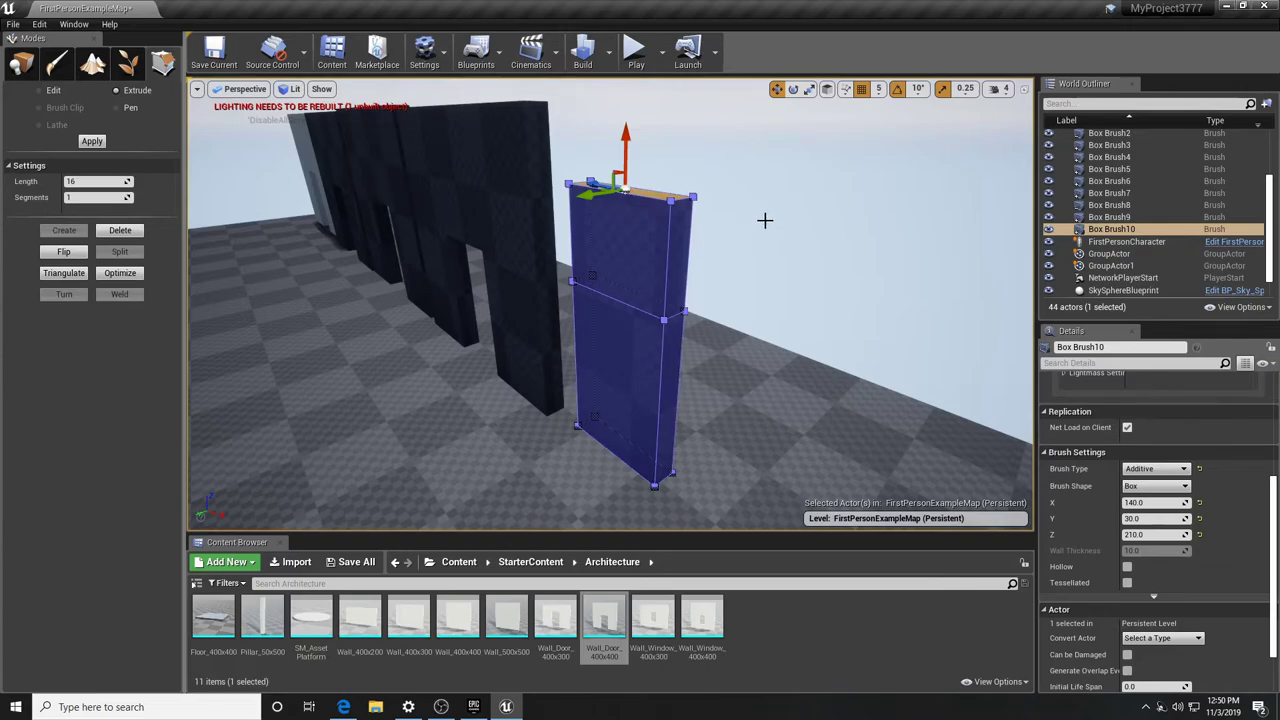
right_drag(740, 188, 750, 148)
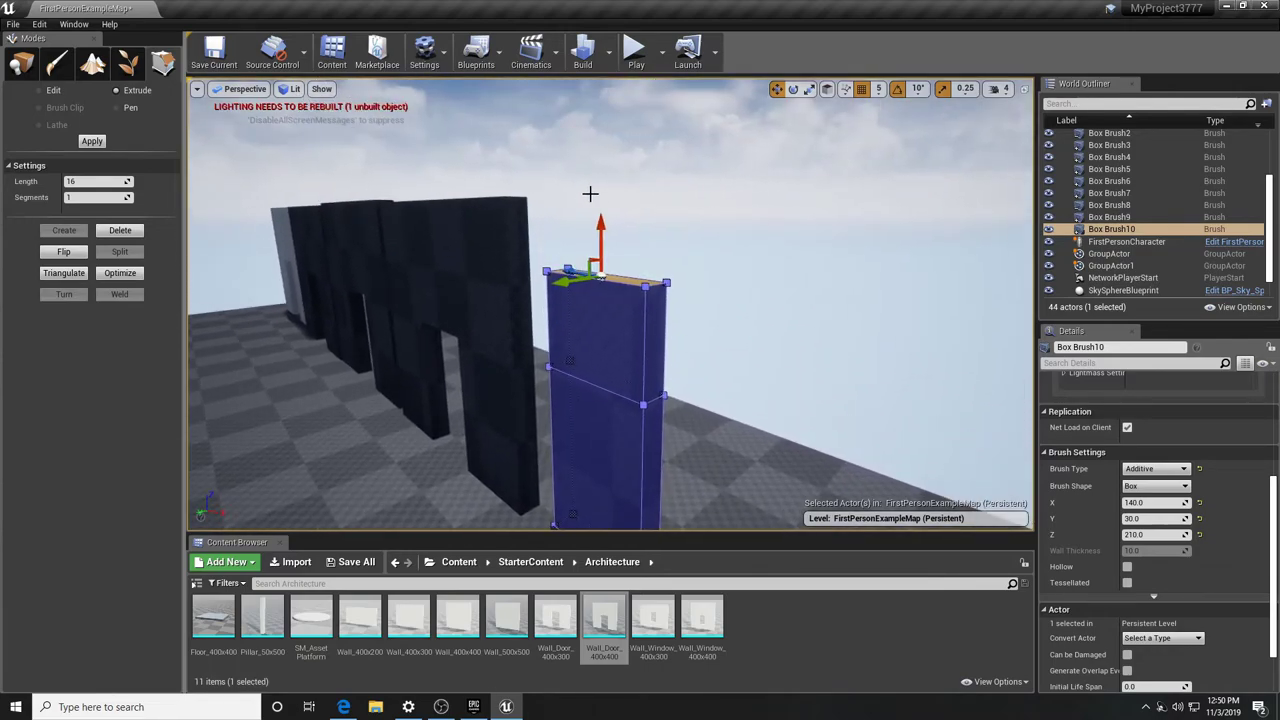
drag(602, 222, 603, 146)
Try extruding the end face of an upper segment outward into a long horizontal arm
click(668, 285)
click(655, 267)
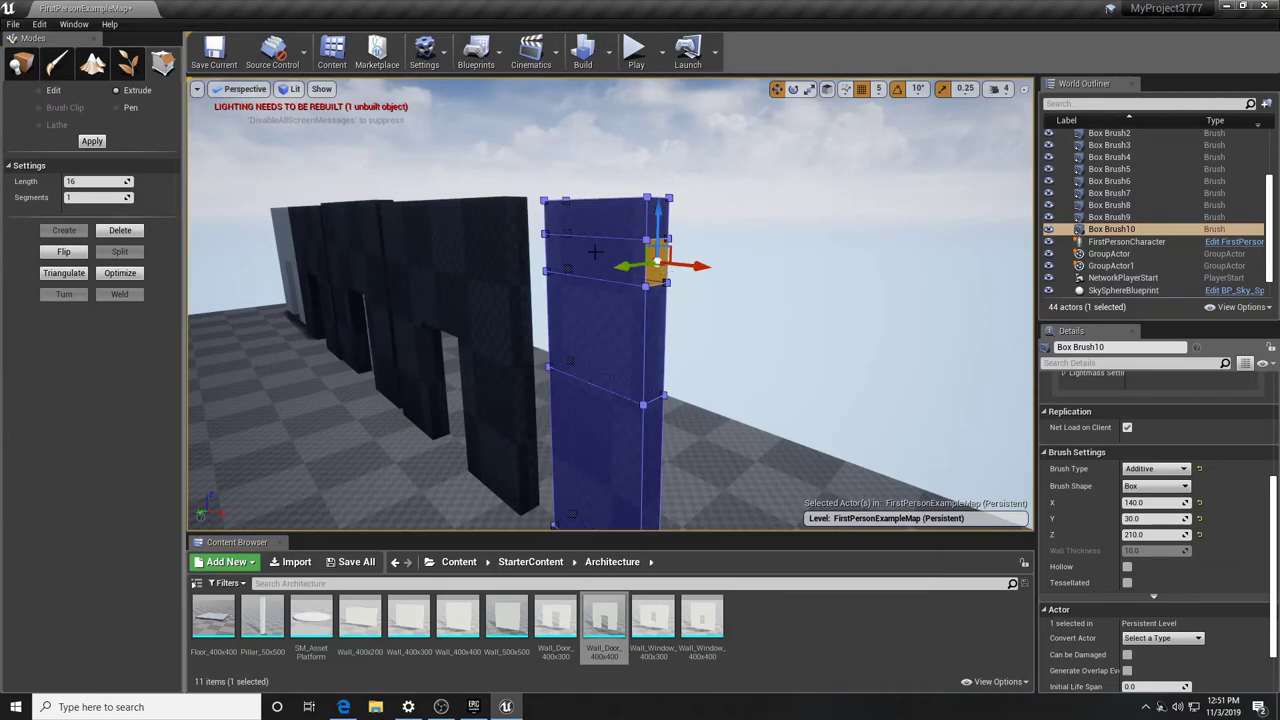
drag(701, 269, 884, 293)
right_drag(777, 248, 784, 300)
click(750, 298)
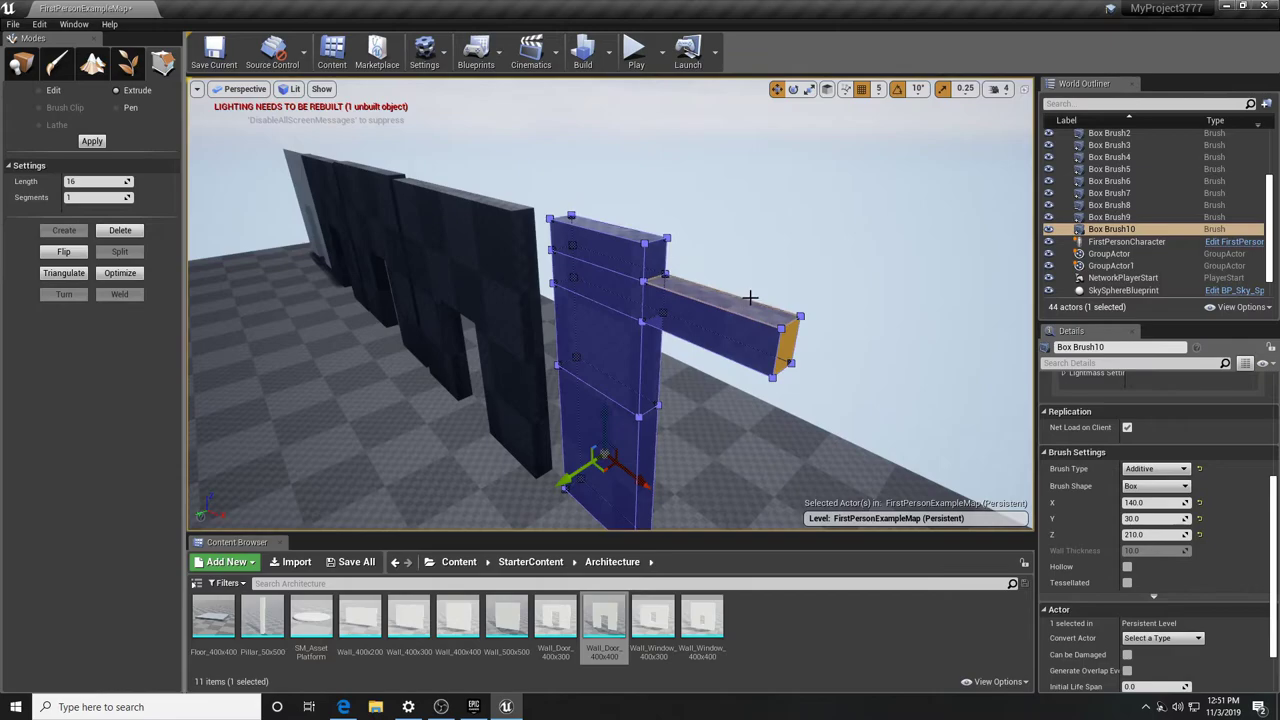
Try picking an edge, a side face and a corner vertex of the arm, and moving its top face
click(720, 283)
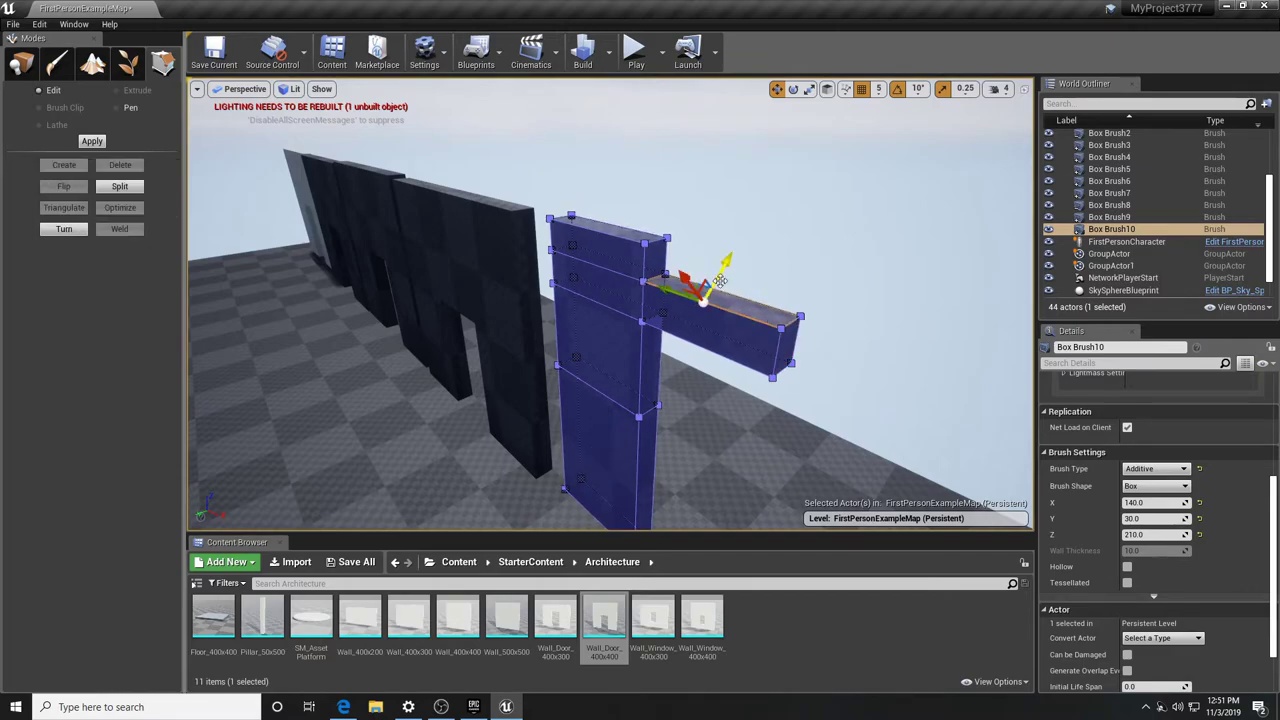
key(d)
right_drag(733, 334, 655, 335)
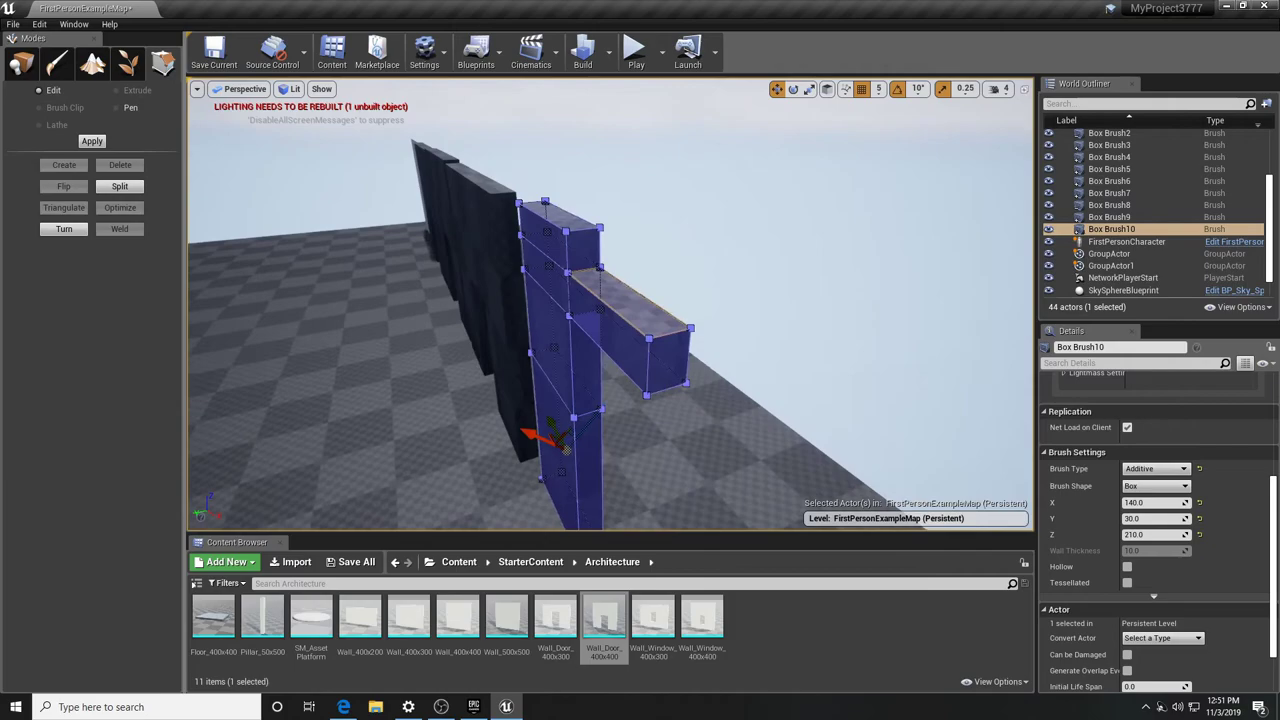
click(637, 325)
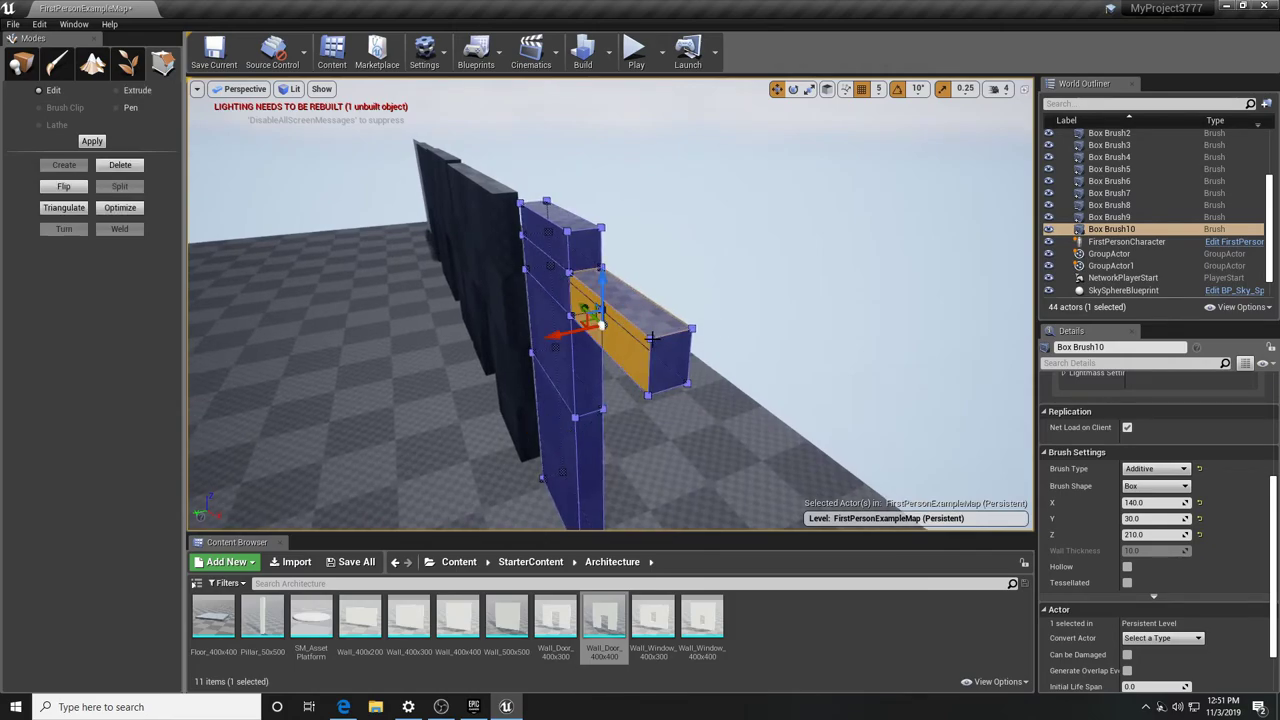
click(651, 339)
click(624, 300)
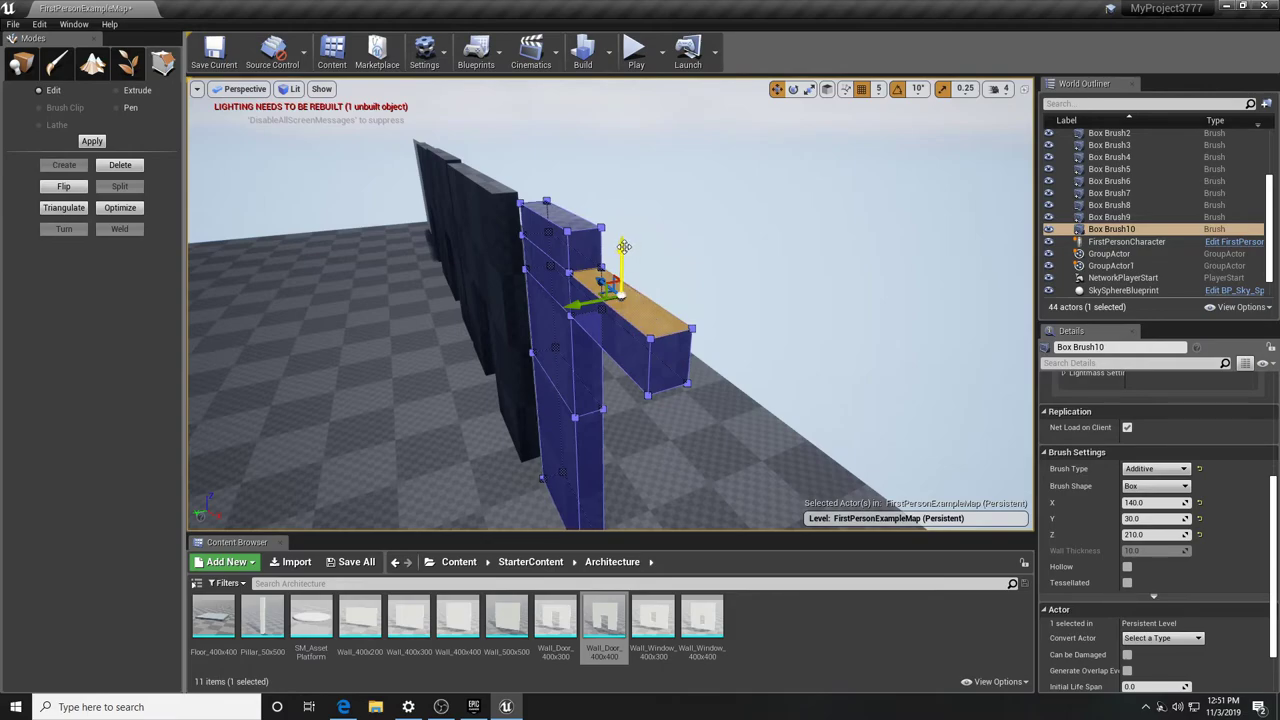
mouse_move(622, 241)
mouse_down()
mouse_move(662, 139)
mouse_move(652, 212)
mouse_move(690, 238)
mouse_up()
Undo the arm edits and all freehand extrusions to restore the plain box brush
key(ctrl+z)
key(ctrl+z)
key(ctrl+z)
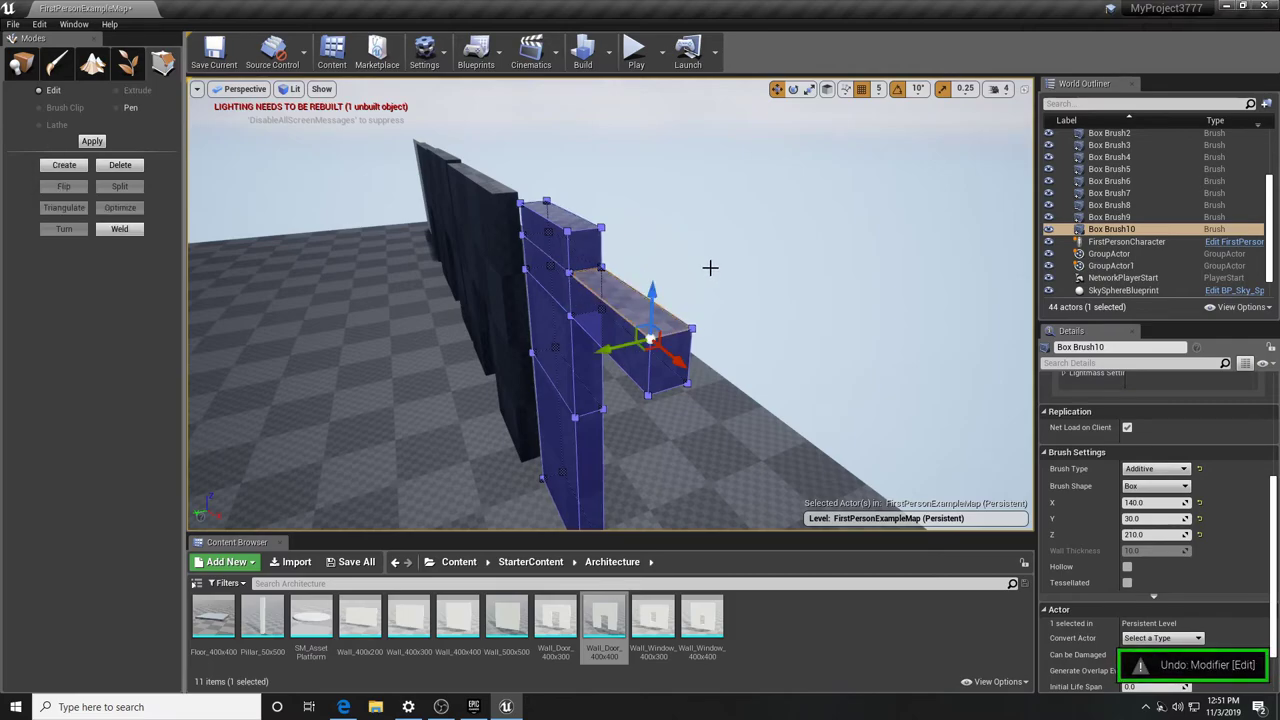
key(ctrl+z)
key(ctrl+z)
key(ctrl+z)
key(ctrl+z)
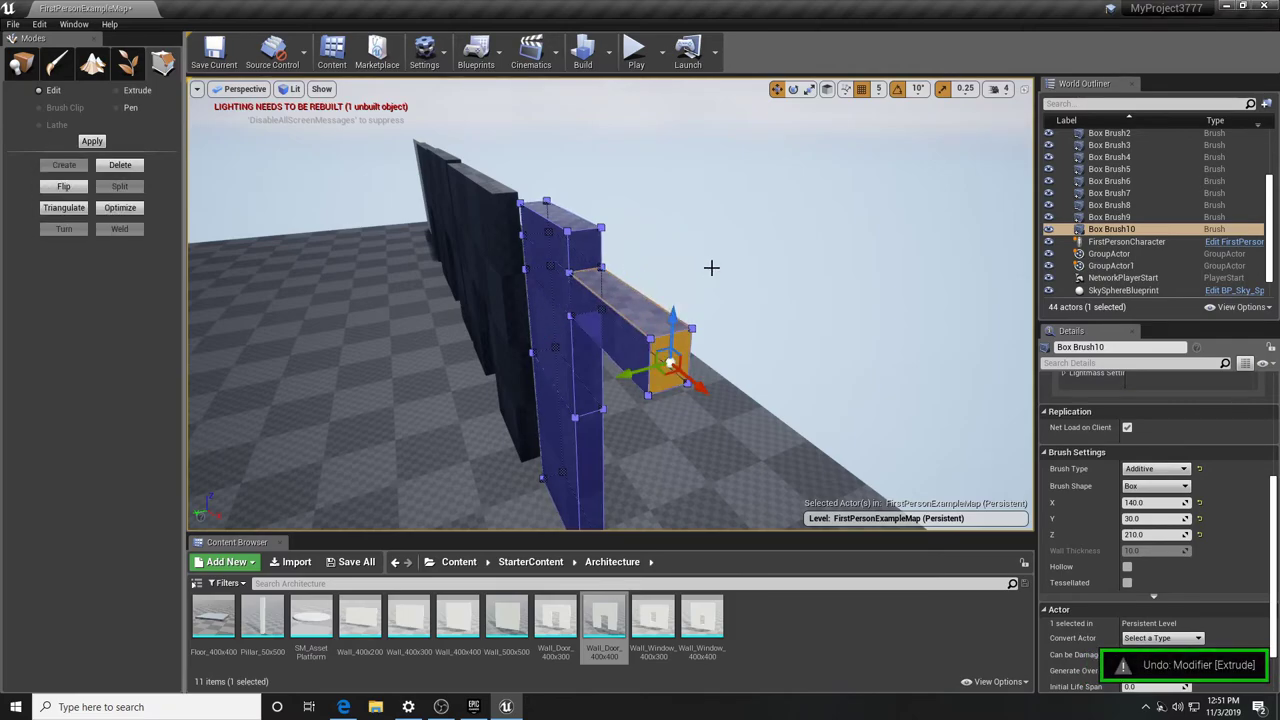
key(ctrl+z)
key(ctrl+z)
key(ctrl+z)
key(ctrl+z)
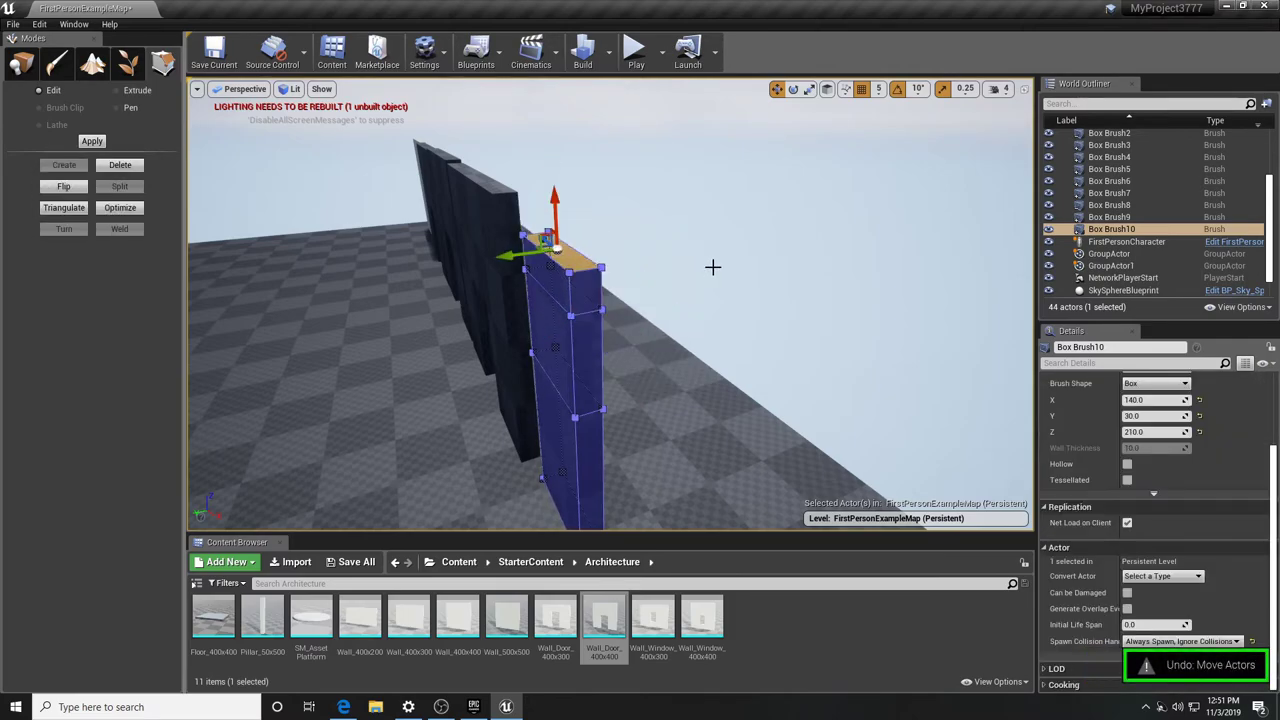
Extrude the box brush's top face upward with a length of 190 and one segment
key(f)
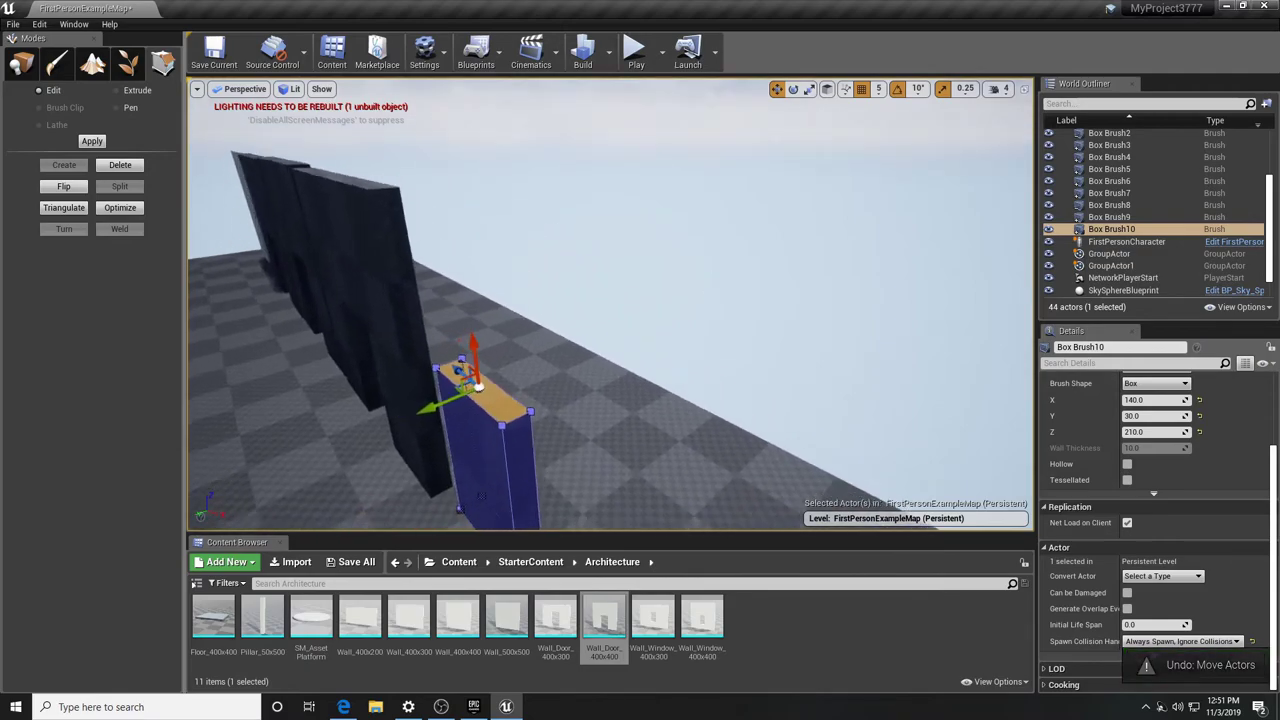
alt+drag(717, 303, 677, 257)
click(657, 257)
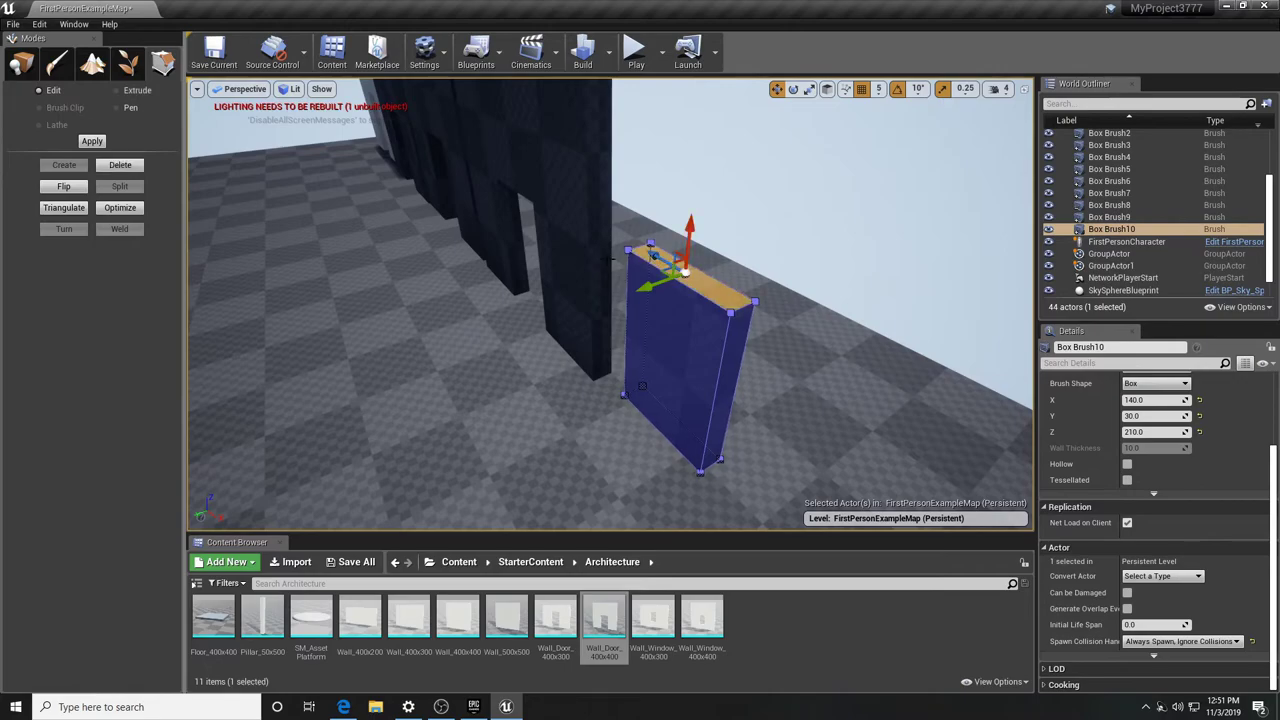
right_drag(334, 222, 350, 194)
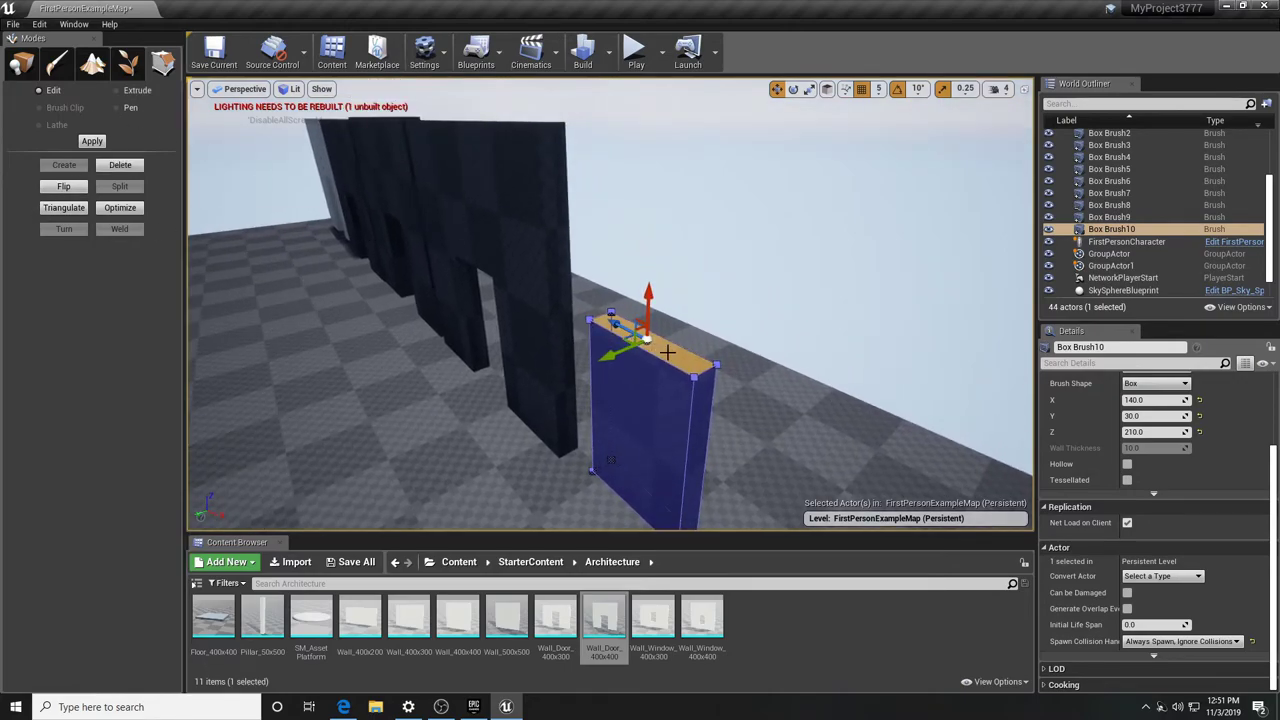
click(130, 94)
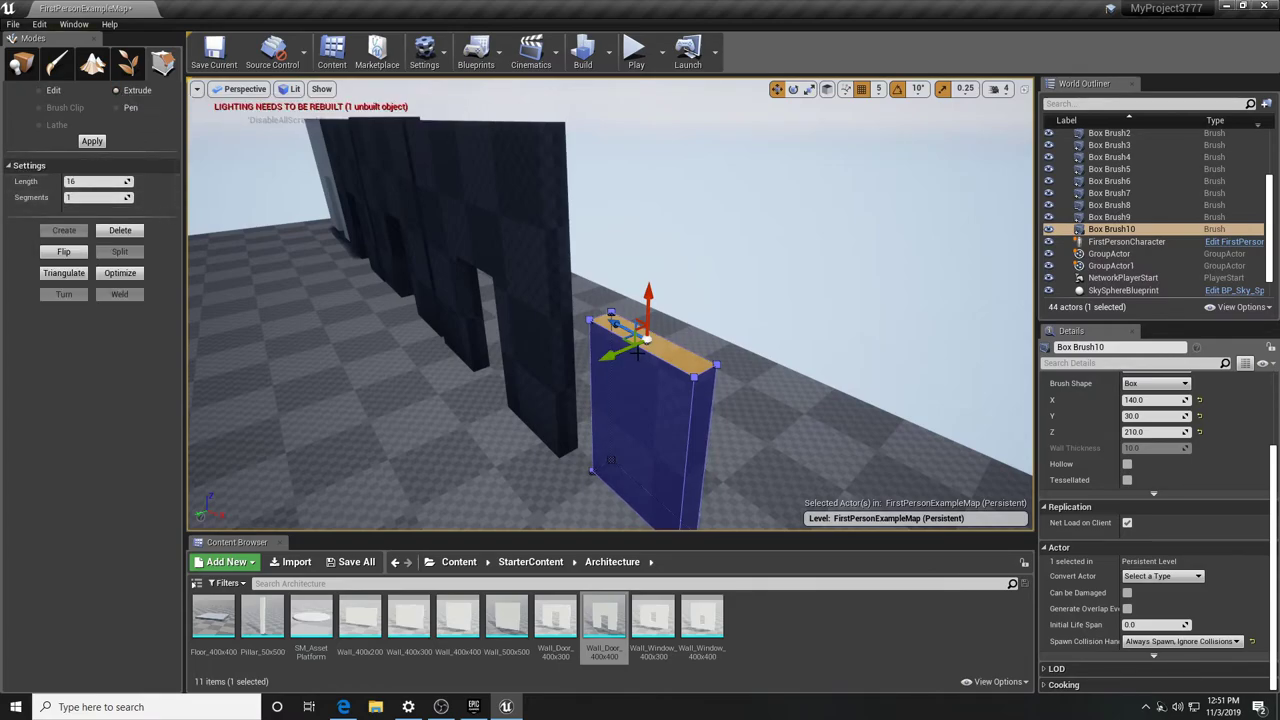
click(77, 184)
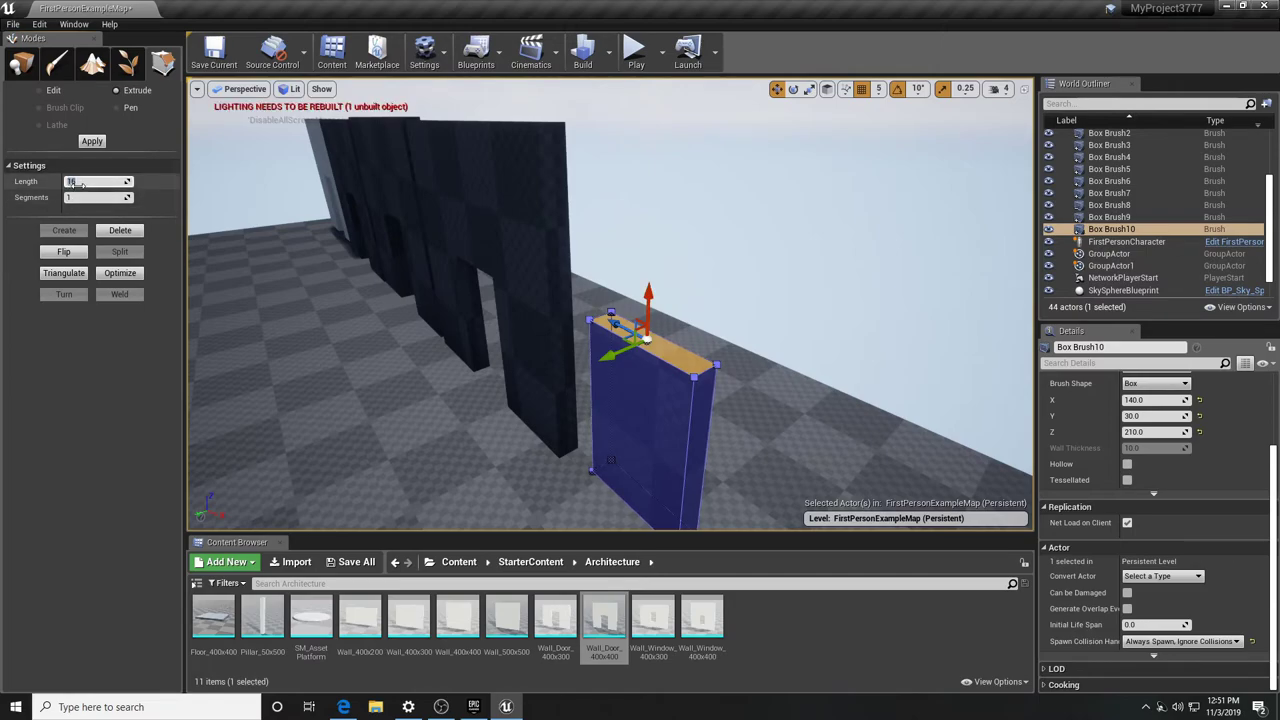
key(Return)
click(91, 142)
right_drag(486, 278, 600, 278)
right_drag(590, 344, 517, 343)
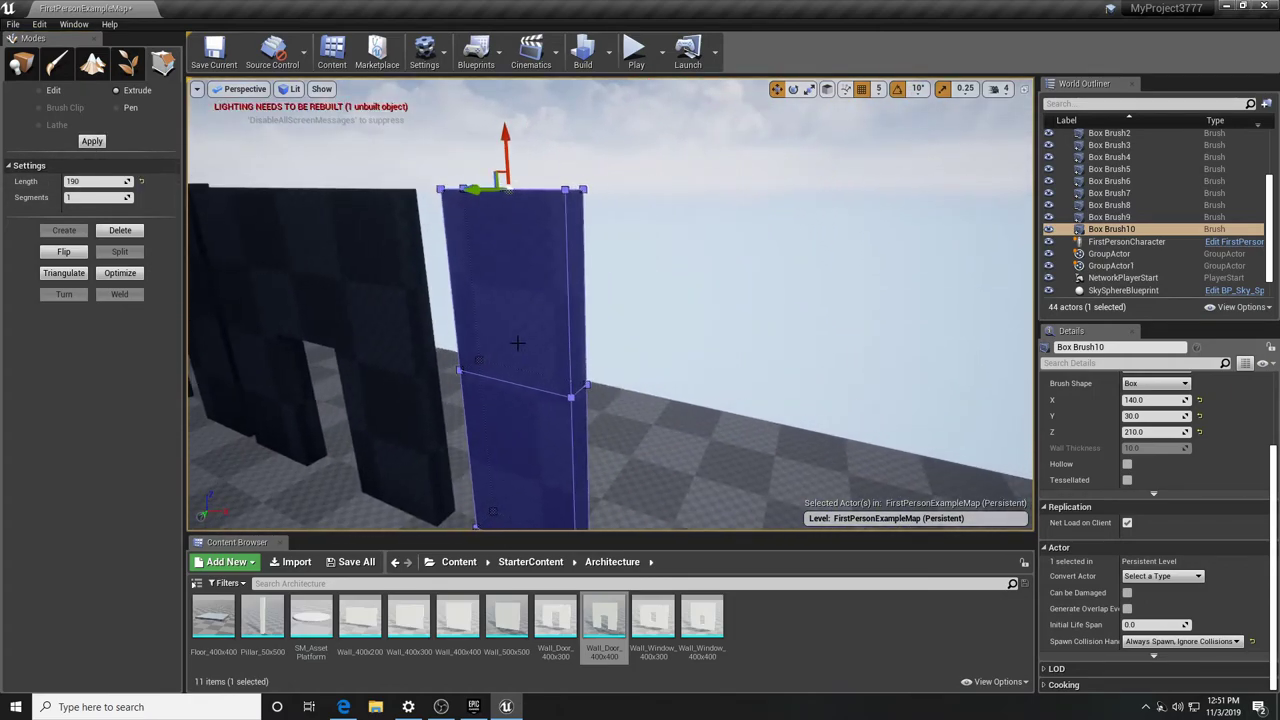
Extrude the upper section's end face outward by 125 to form the lintel over the door opening
click(580, 331)
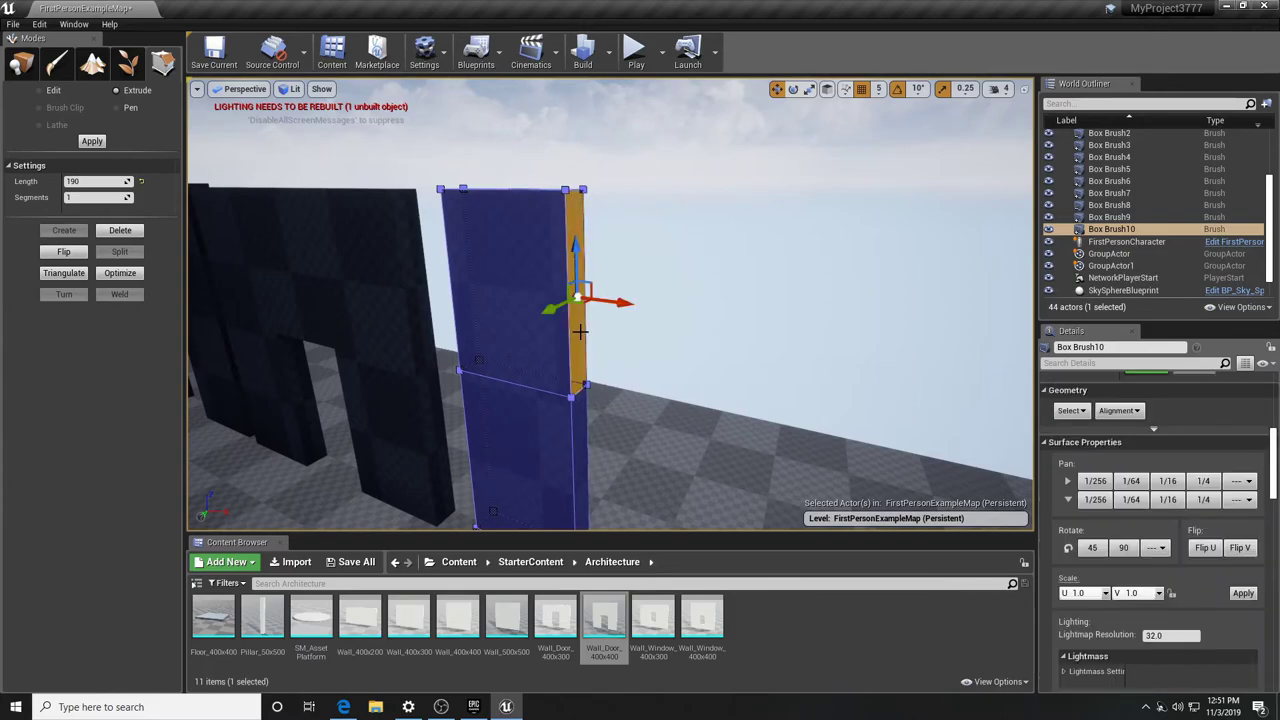
click(76, 181)
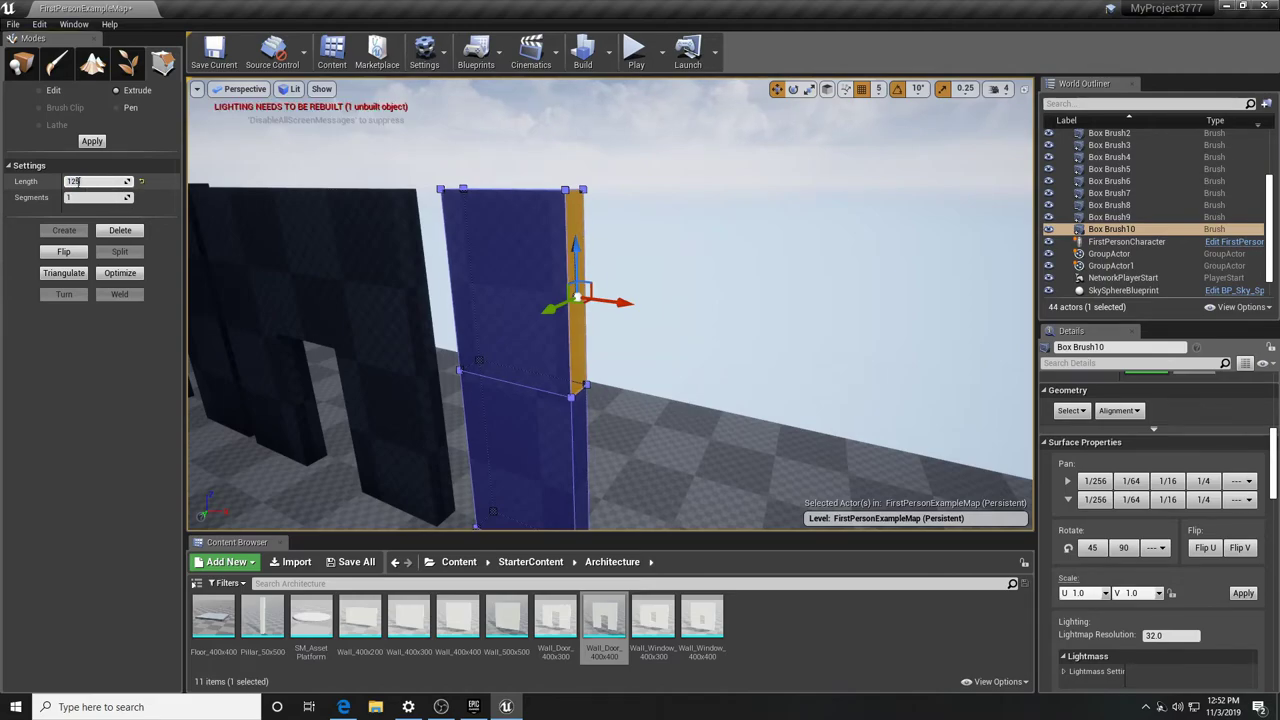
click(92, 143)
right_drag(592, 353, 622, 363)
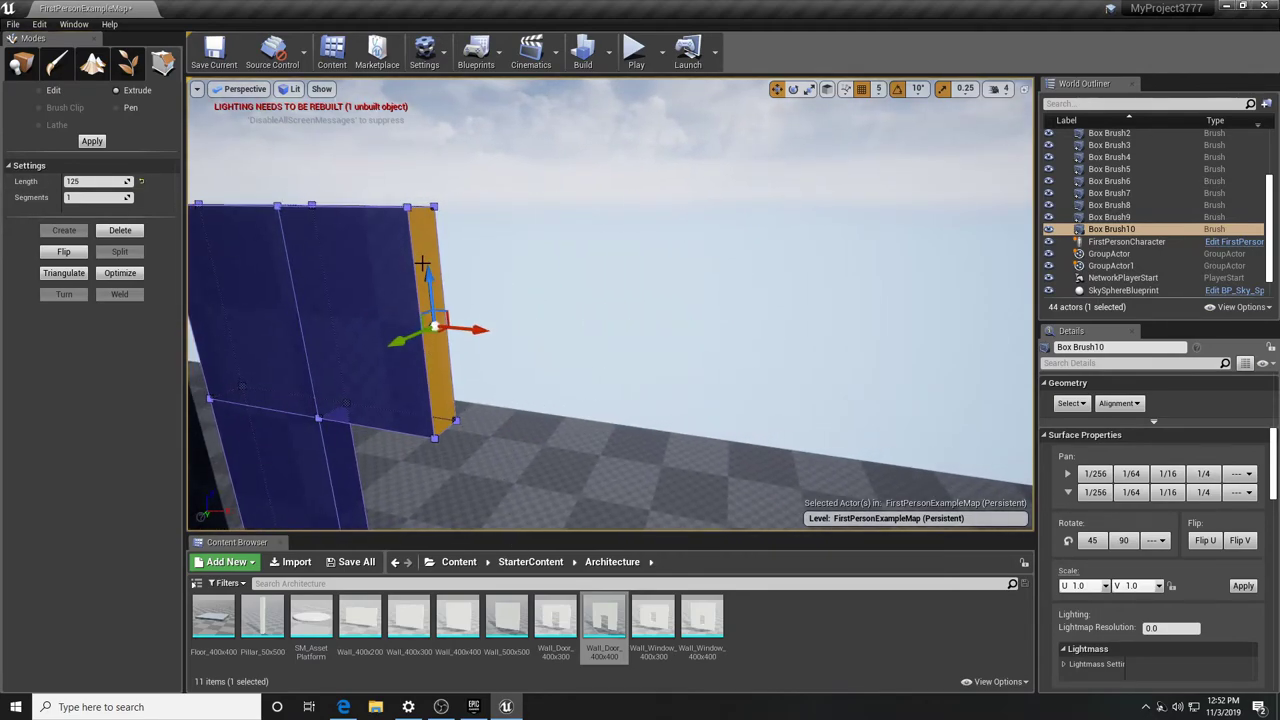
Extrude the lintel's end face outward by a further 140
click(78, 181)
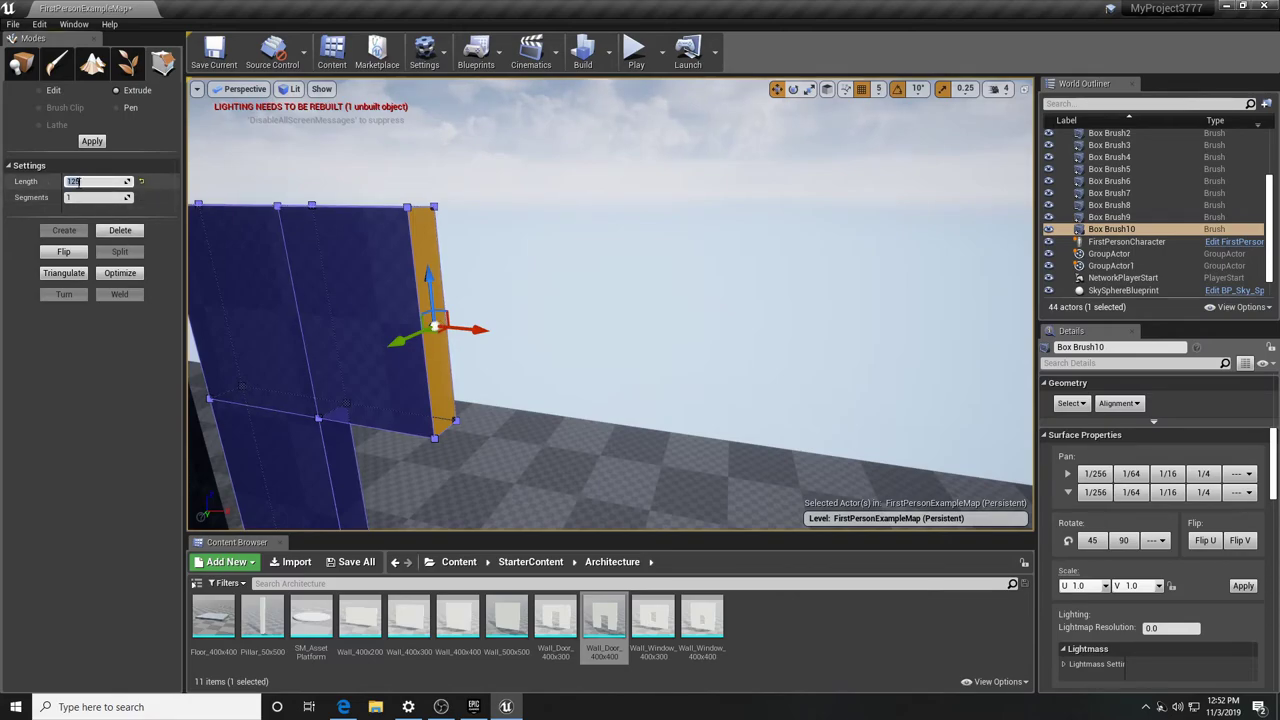
text(140)
click(92, 142)
right_drag(520, 320, 470, 280)
right_drag(474, 163, 486, 262)
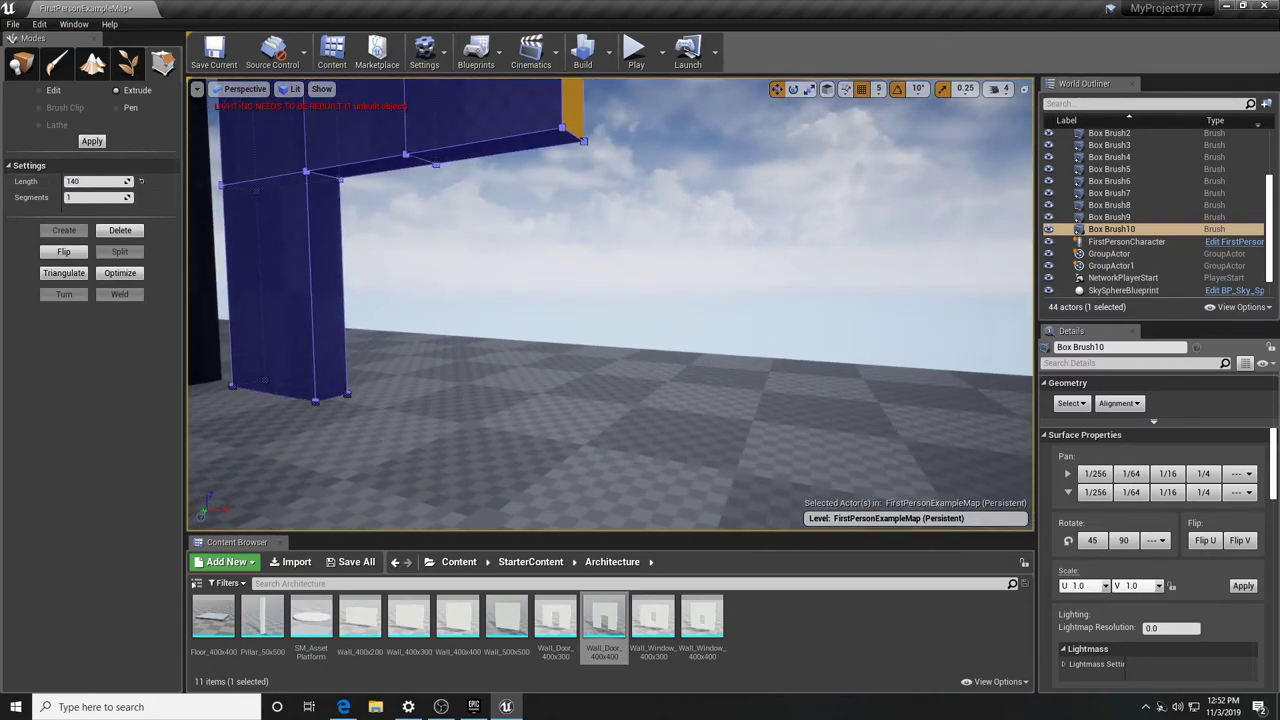
Extrude the underside of the outermost upper section down by 210 to form the second side of the doorway
click(487, 157)
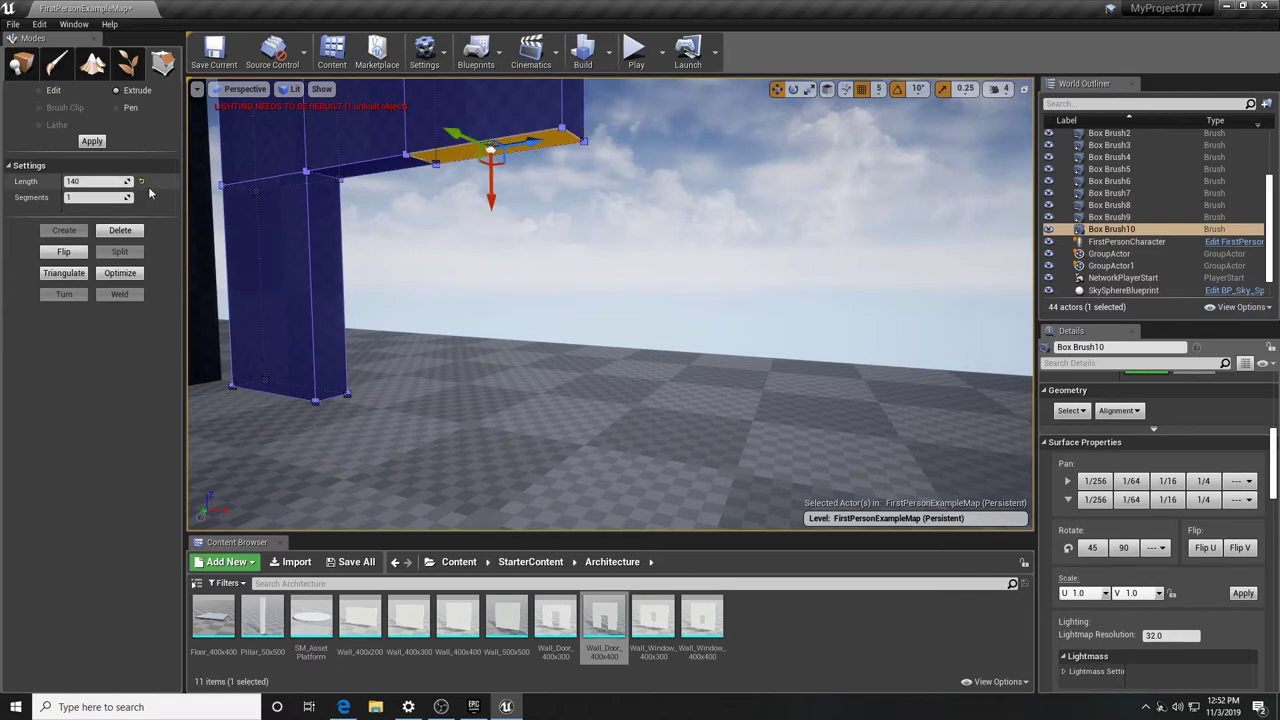
click(77, 181)
text(210)
click(93, 142)
right_drag(420, 250, 250, 250)
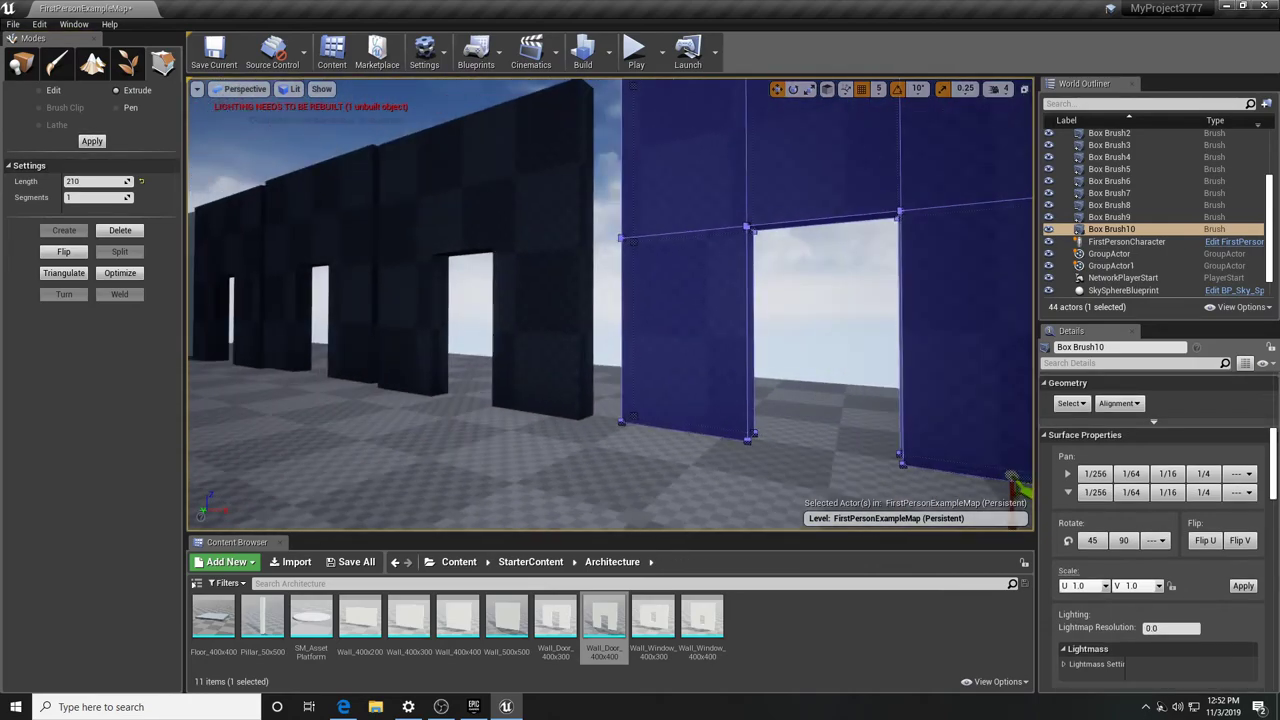
Deselect the brush and examine the finished door wall alongside the rest of the row
key(Escape)
key(Escape)
click(671, 363)
mouse_move(671, 363)
right_down()
mouse_move(580, 295)
mouse_move(520, 298)
mouse_move(710, 308)
mouse_move(600, 330)
mouse_move(595, 418)
right_up()
right_drag(411, 433, 267, 364)
click(267, 364)
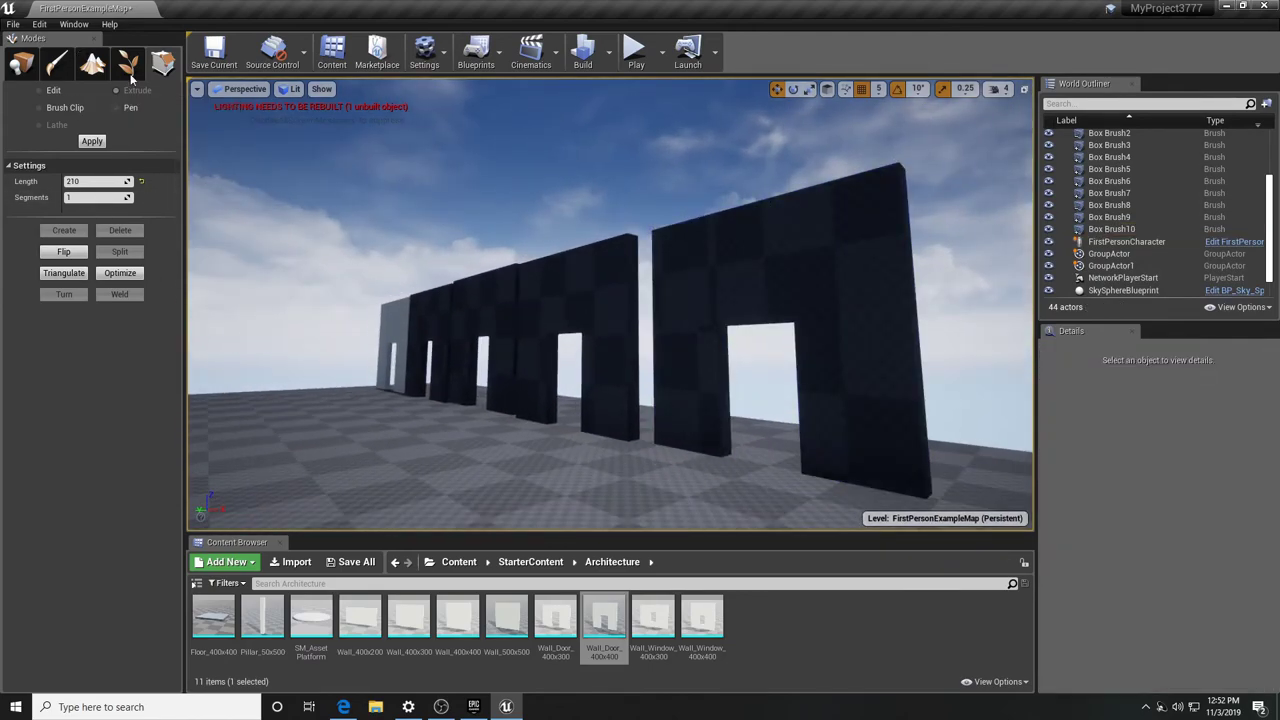
click(14, 24)
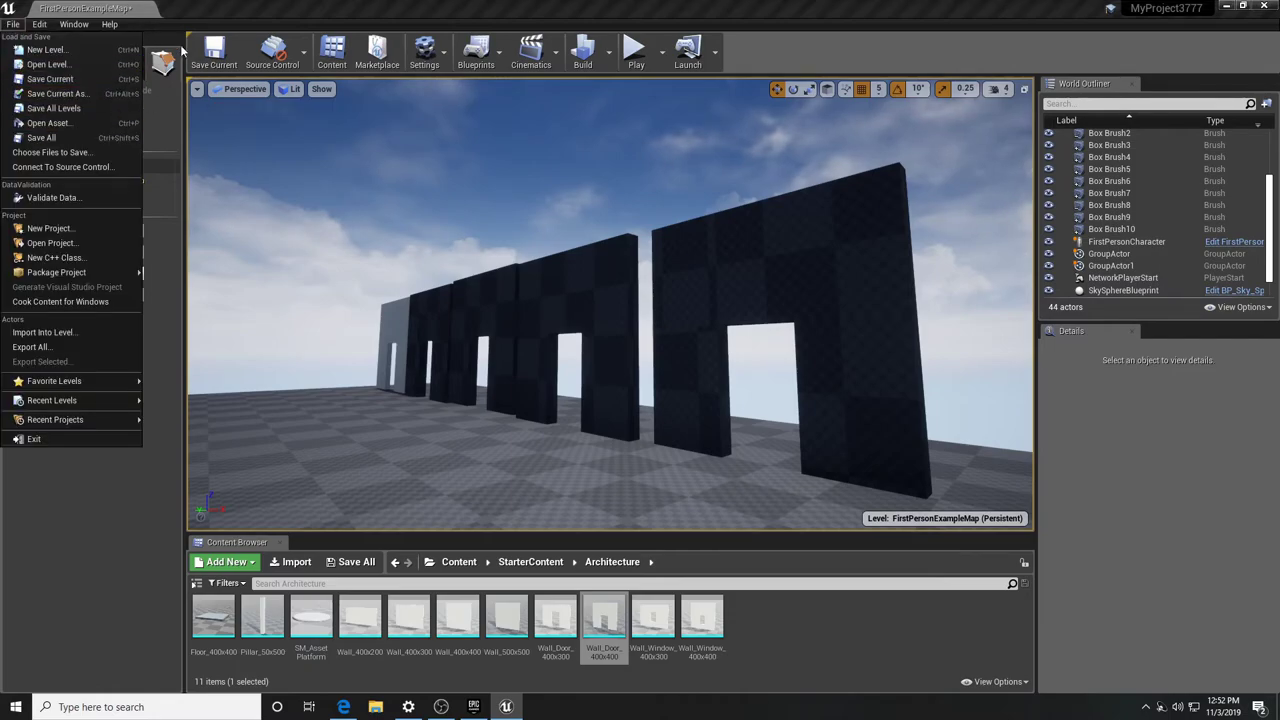
click(220, 12)
Add a geometry box brush on the floor in front of the row of door walls
click(21, 63)
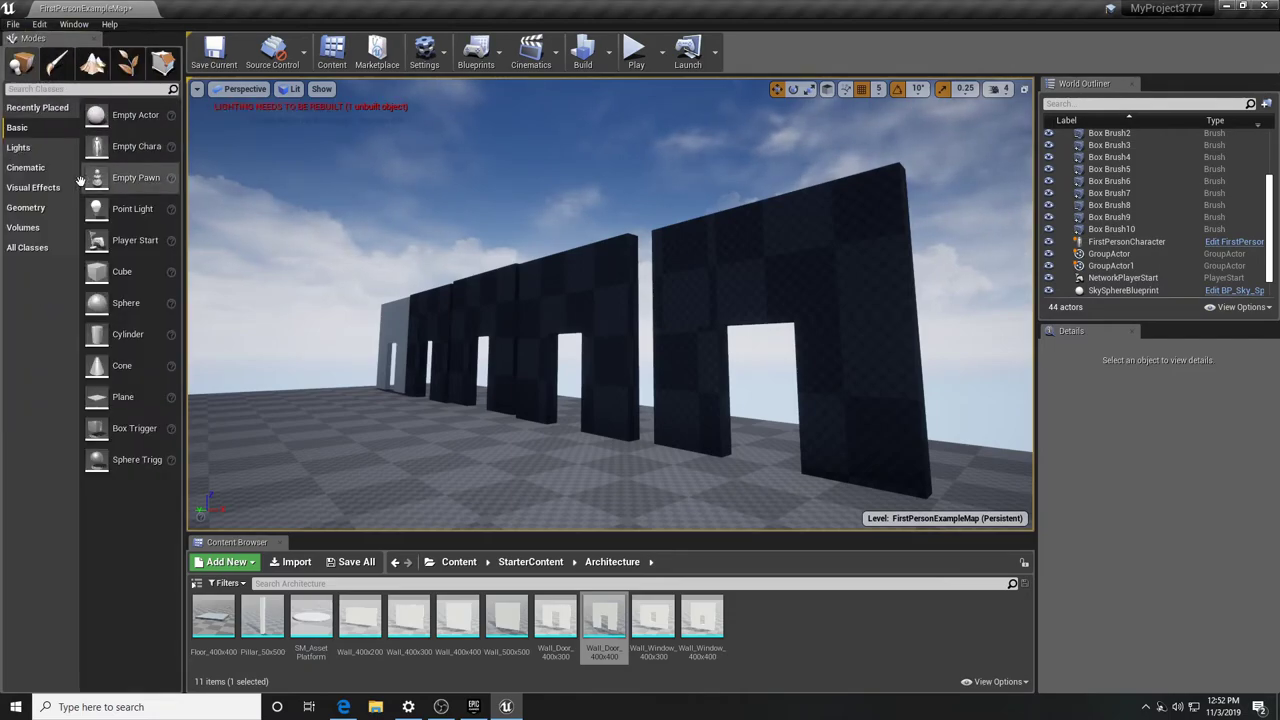
click(46, 206)
mouse_move(100, 114)
mouse_down()
mouse_move(209, 206)
mouse_move(312, 412)
mouse_move(311, 460)
mouse_up()
mouse_move(311, 460)
right_down()
mouse_move(222, 448)
mouse_move(262, 457)
right_up()
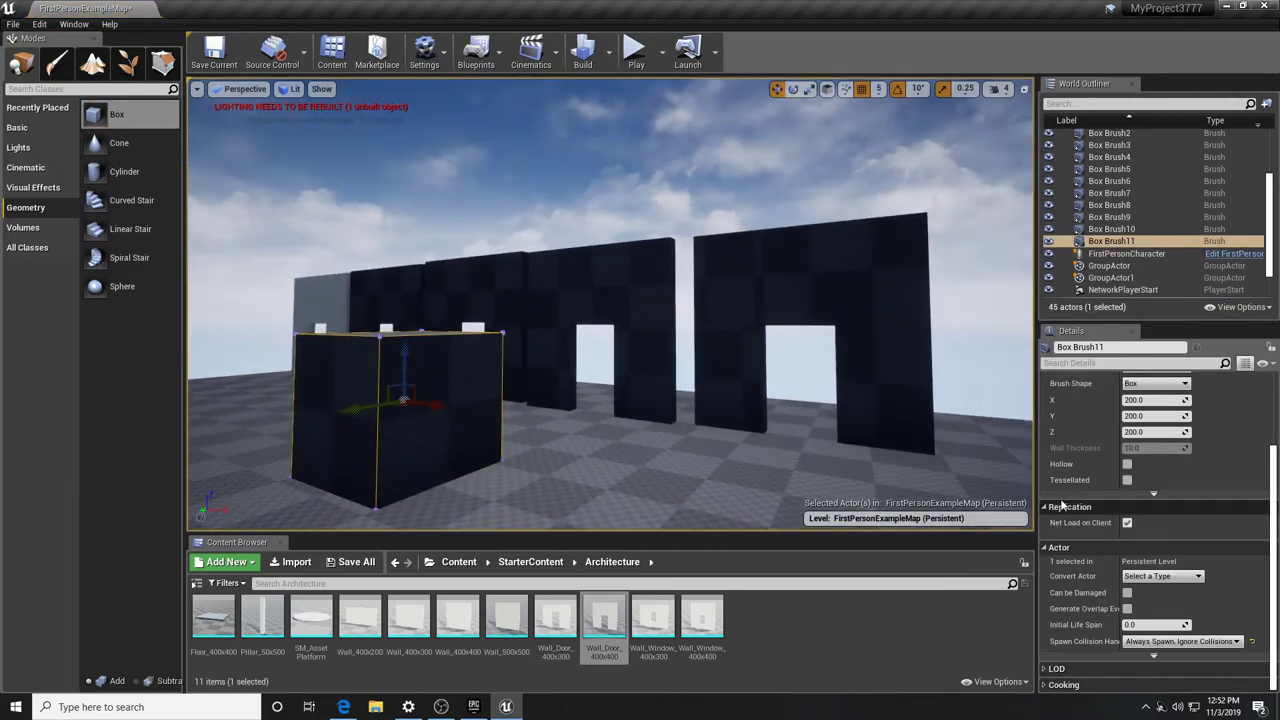
Resize the new box brush to 400 in X, 30 in Y and 400 in Z
click(1133, 417)
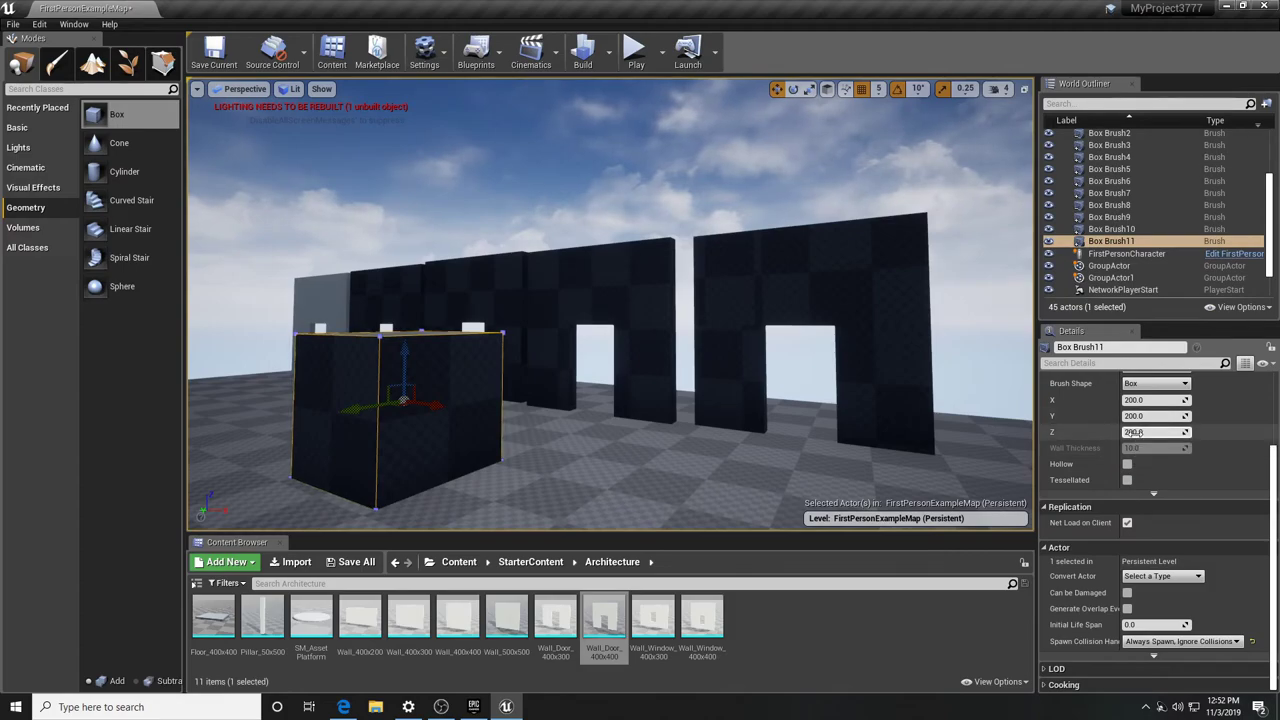
click(1133, 400)
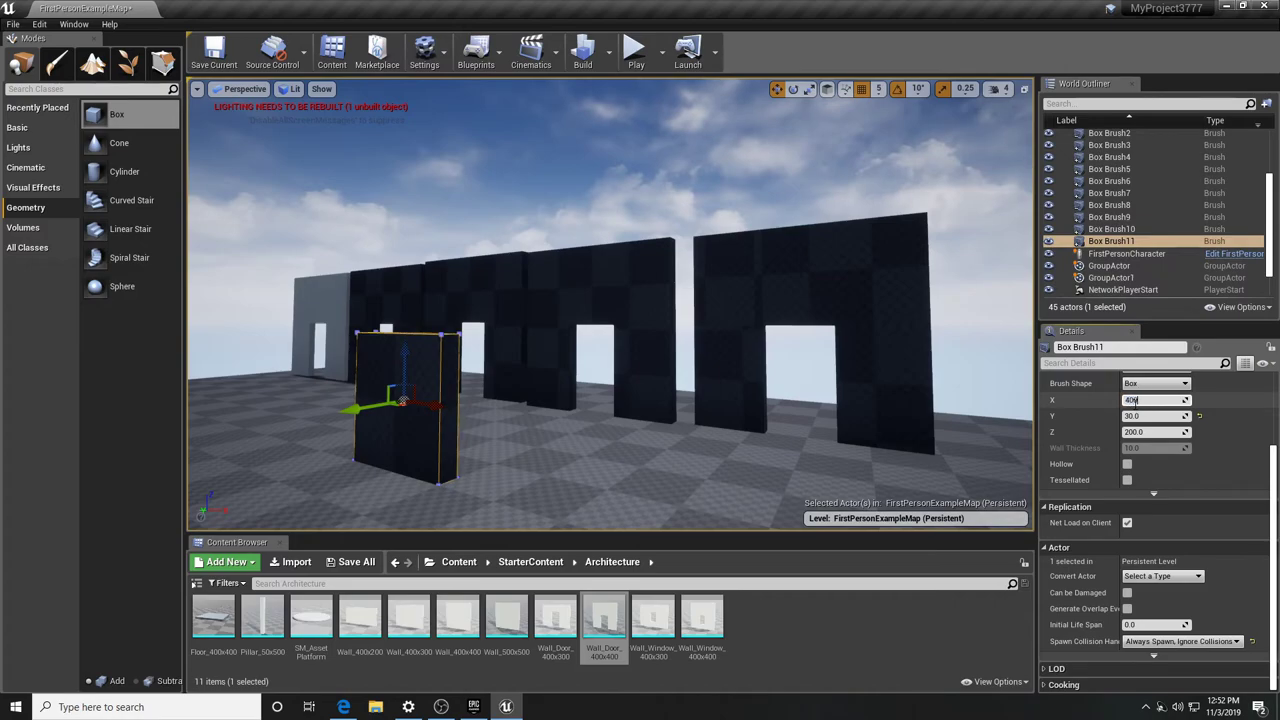
text(400)
click(1133, 432)
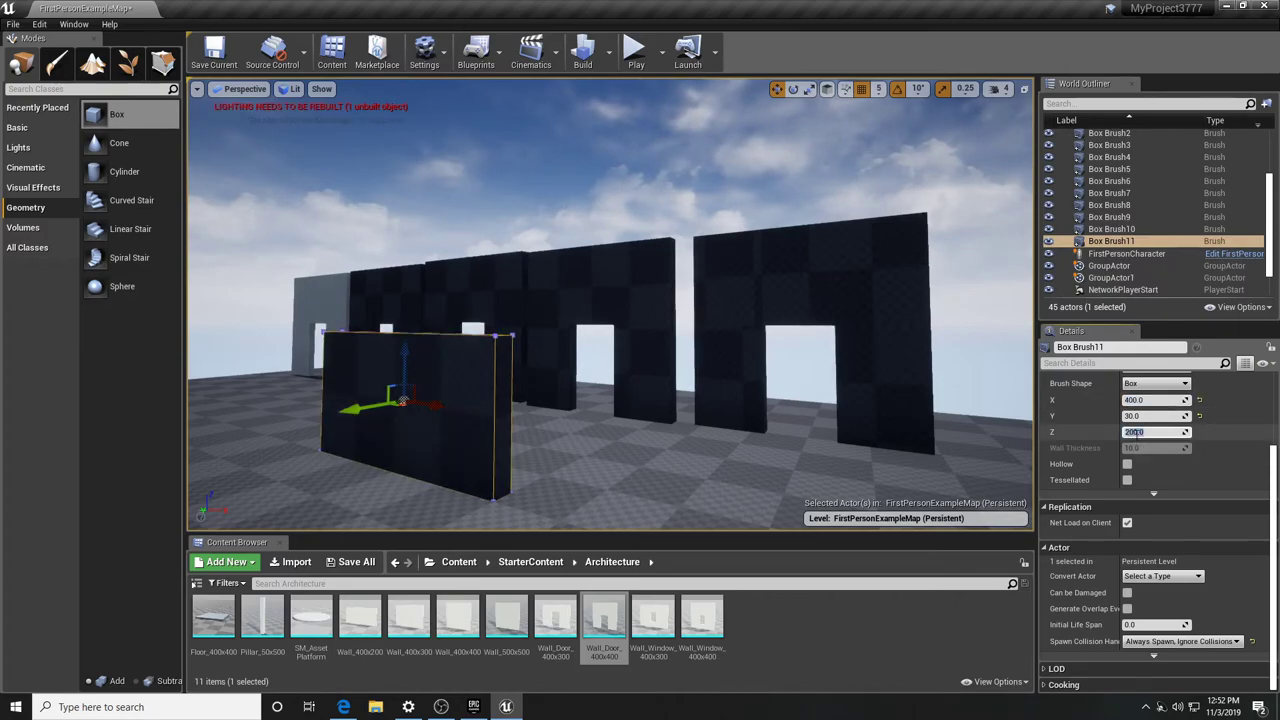
text(400)
key(Return)
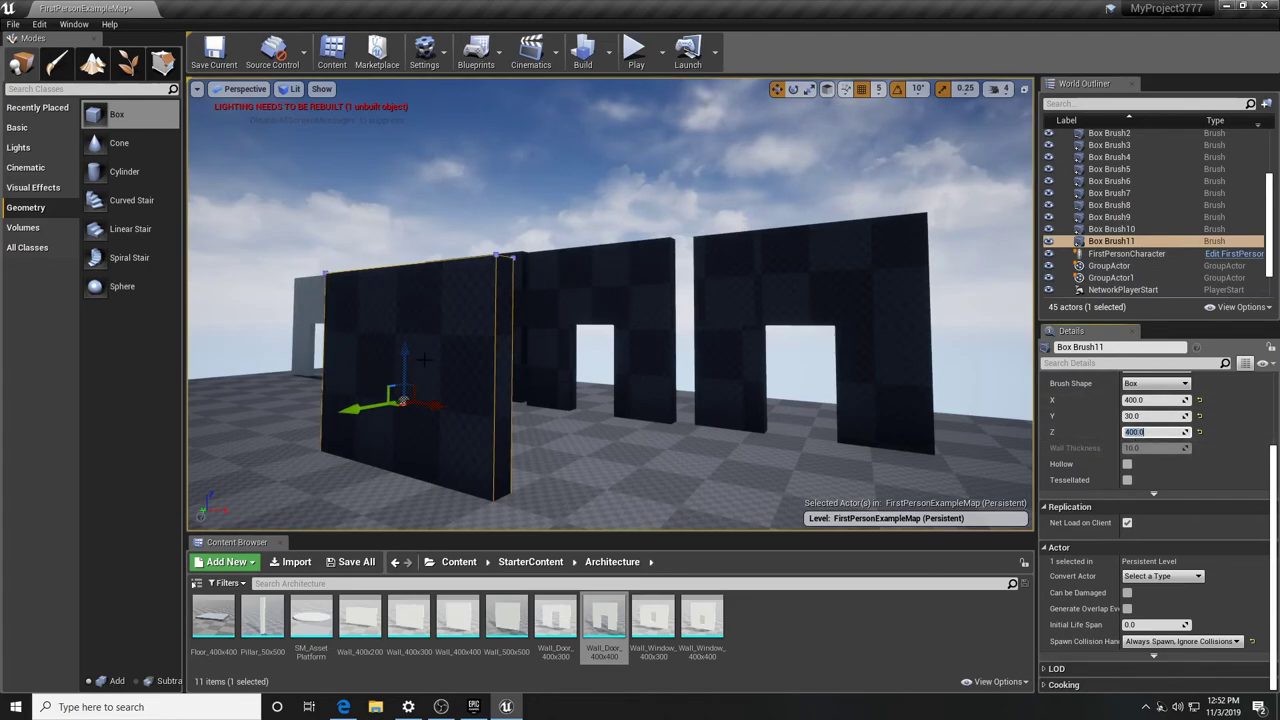
Try raising the wall-shaped brush above the floor and undo the last upward move
mouse_move(407, 348)
mouse_down()
mouse_move(413, 256)
mouse_move(412, 288)
mouse_up()
right_drag(412, 288, 418, 325)
drag(411, 325, 413, 254)
key(ctrl+z)
right_drag(412, 256, 396, 305)
Select the top surface of the wall-shaped brush
click(422, 234)
mouse_move(422, 234)
right_down()
mouse_move(445, 222)
mouse_move(432, 220)
mouse_move(447, 258)
right_up()
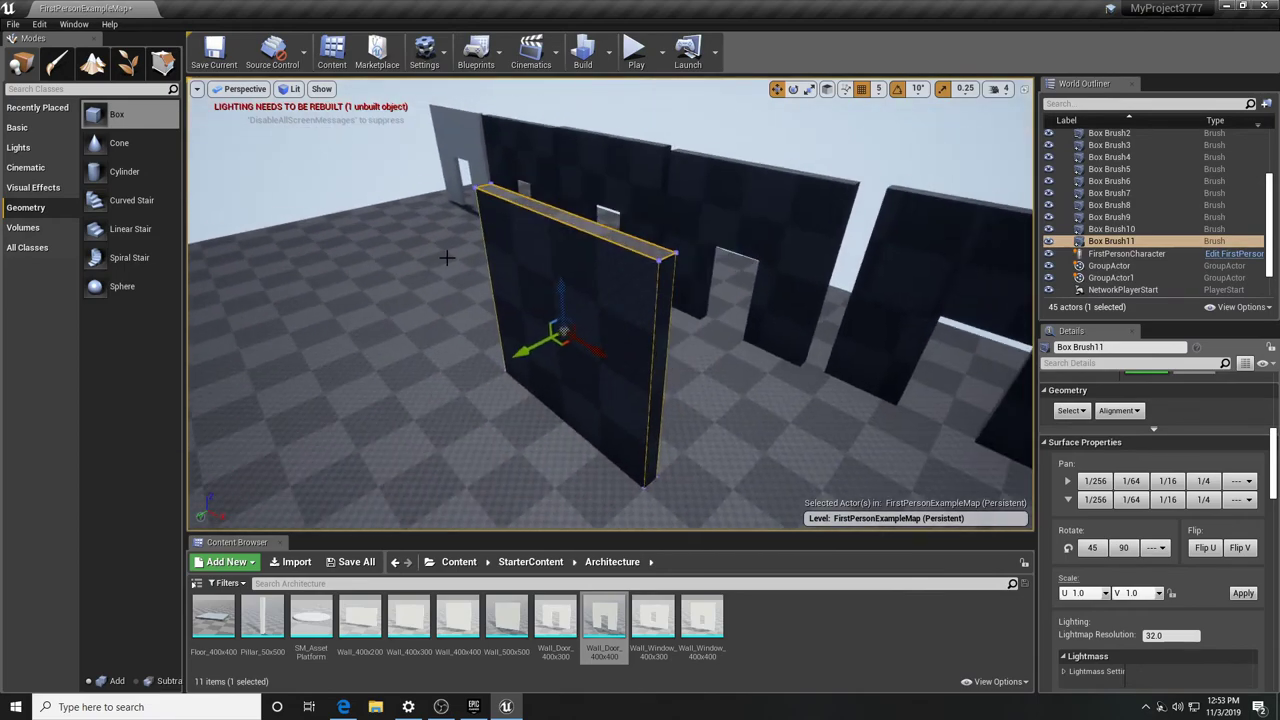
click(588, 227)
click(590, 228)
click(600, 234)
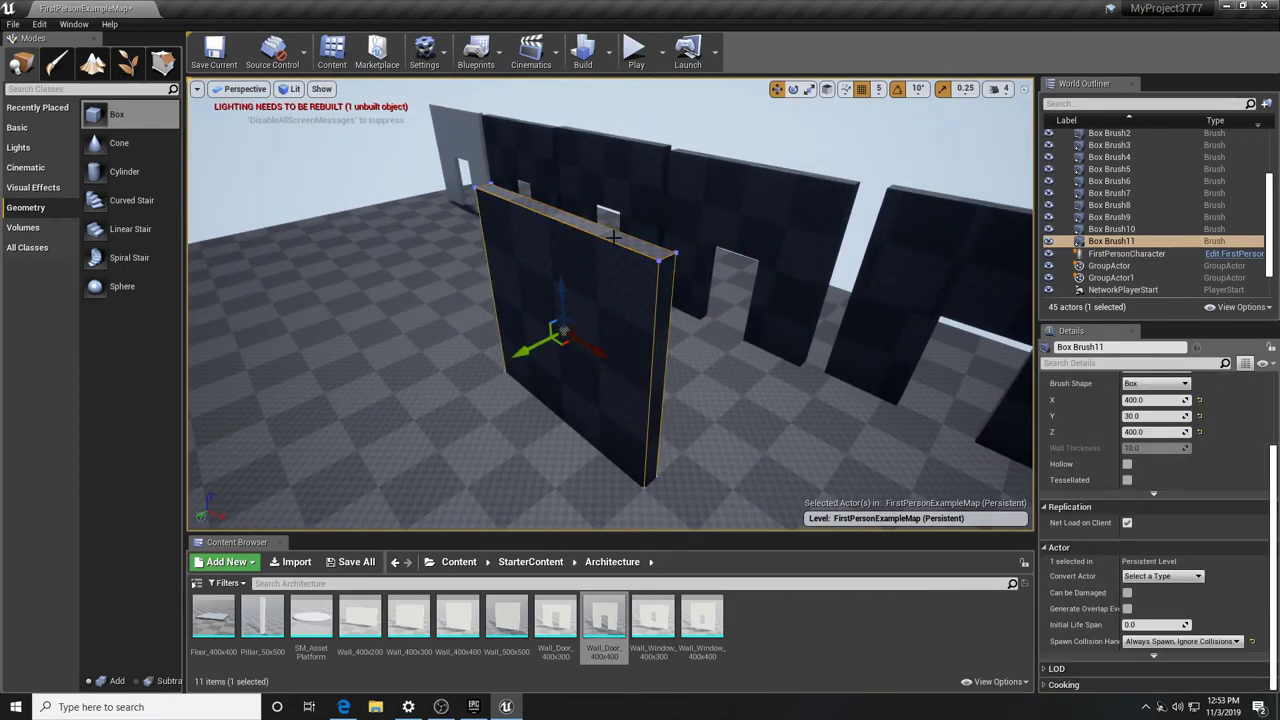
right_drag(547, 249, 559, 280)
click(571, 281)
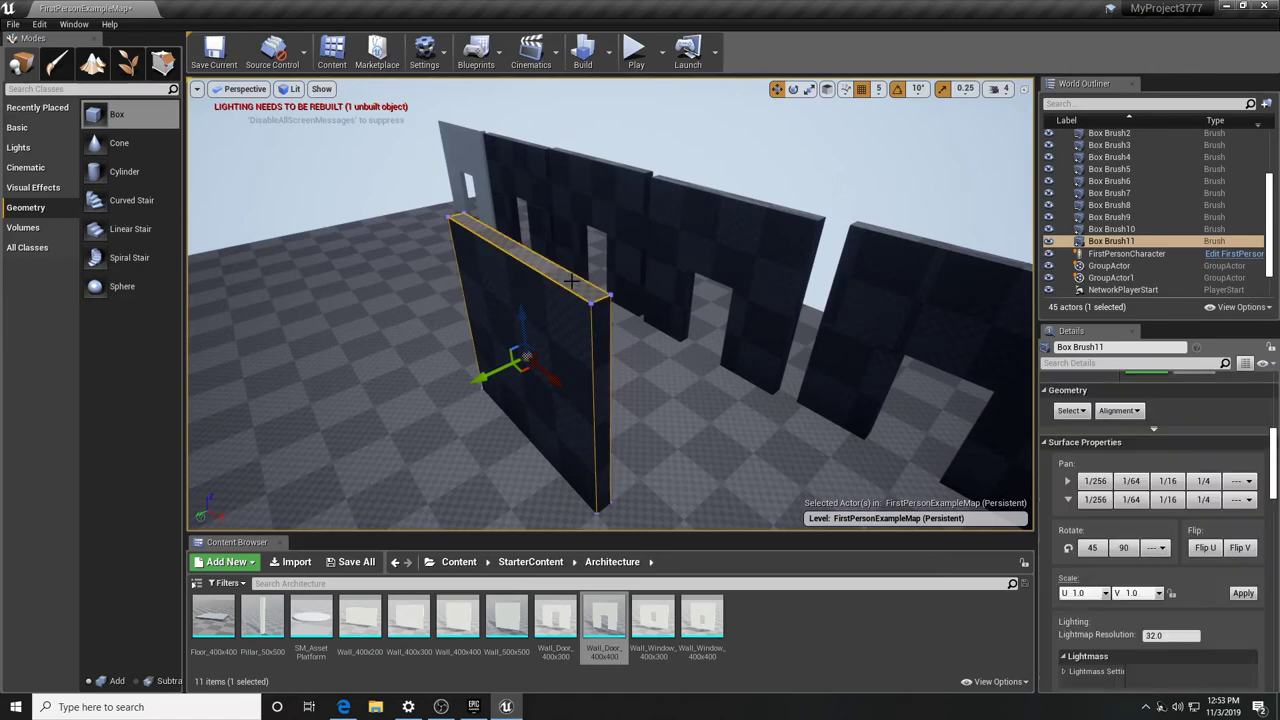
Use geometry editing to raise the wall brush's top face slightly, and undo the last edit
click(162, 64)
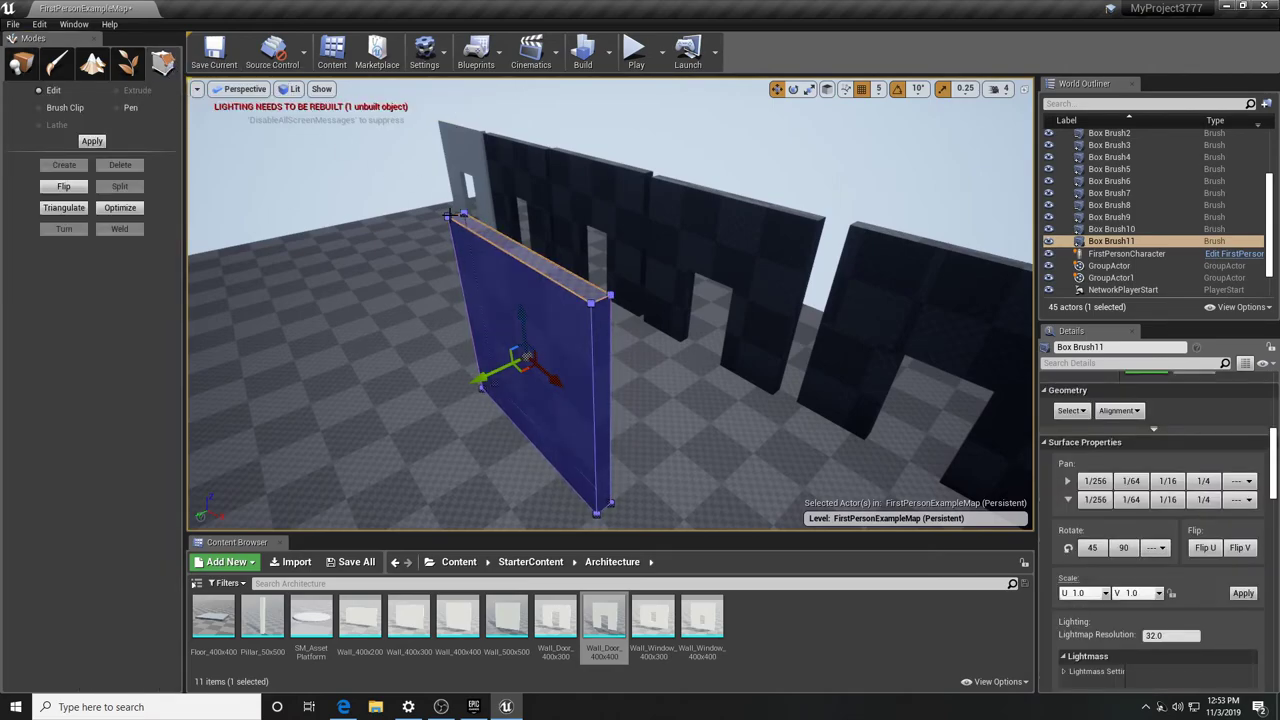
click(490, 238)
mouse_move(414, 208)
right_down()
mouse_move(500, 190)
mouse_move(488, 192)
right_up()
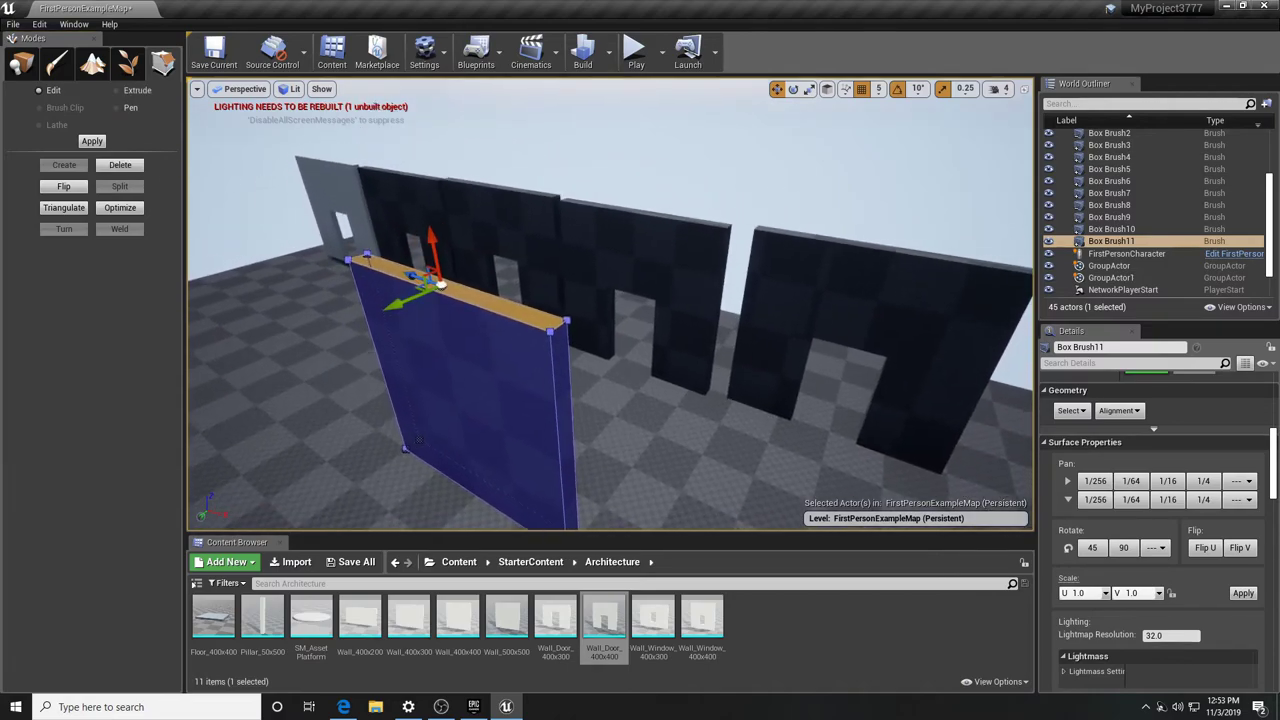
right_drag(488, 282, 464, 282)
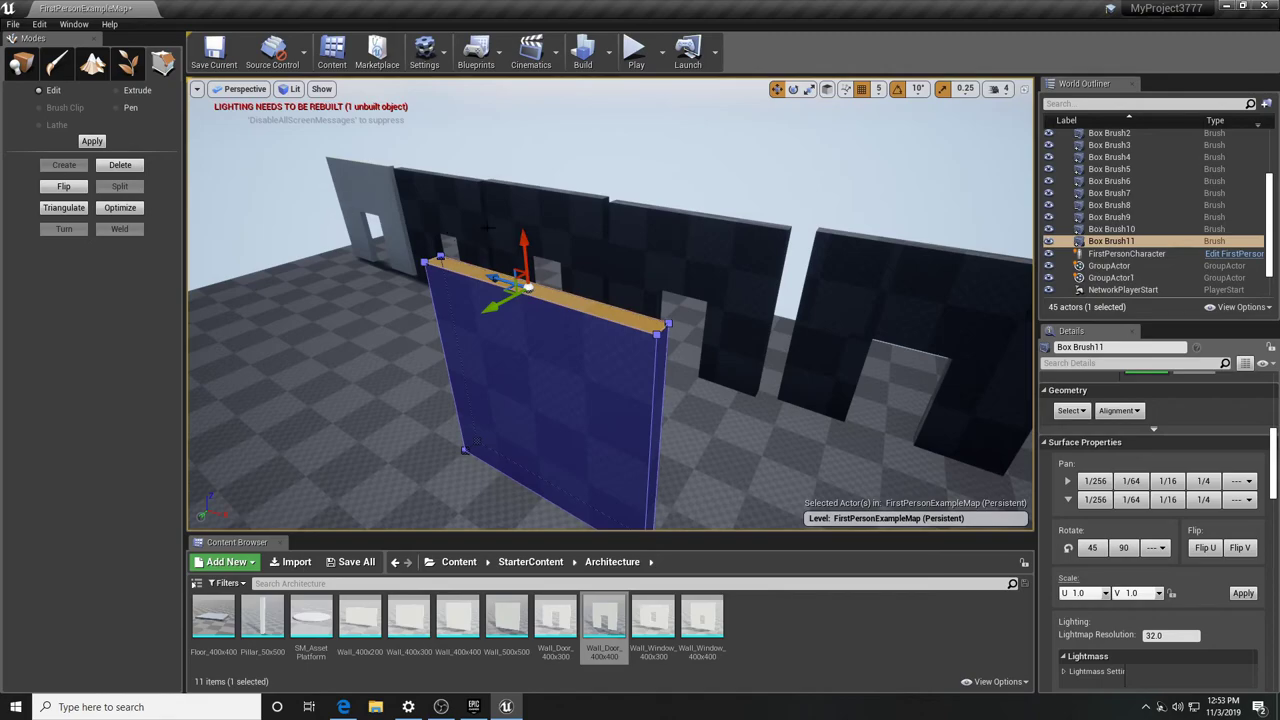
drag(523, 242, 523, 214)
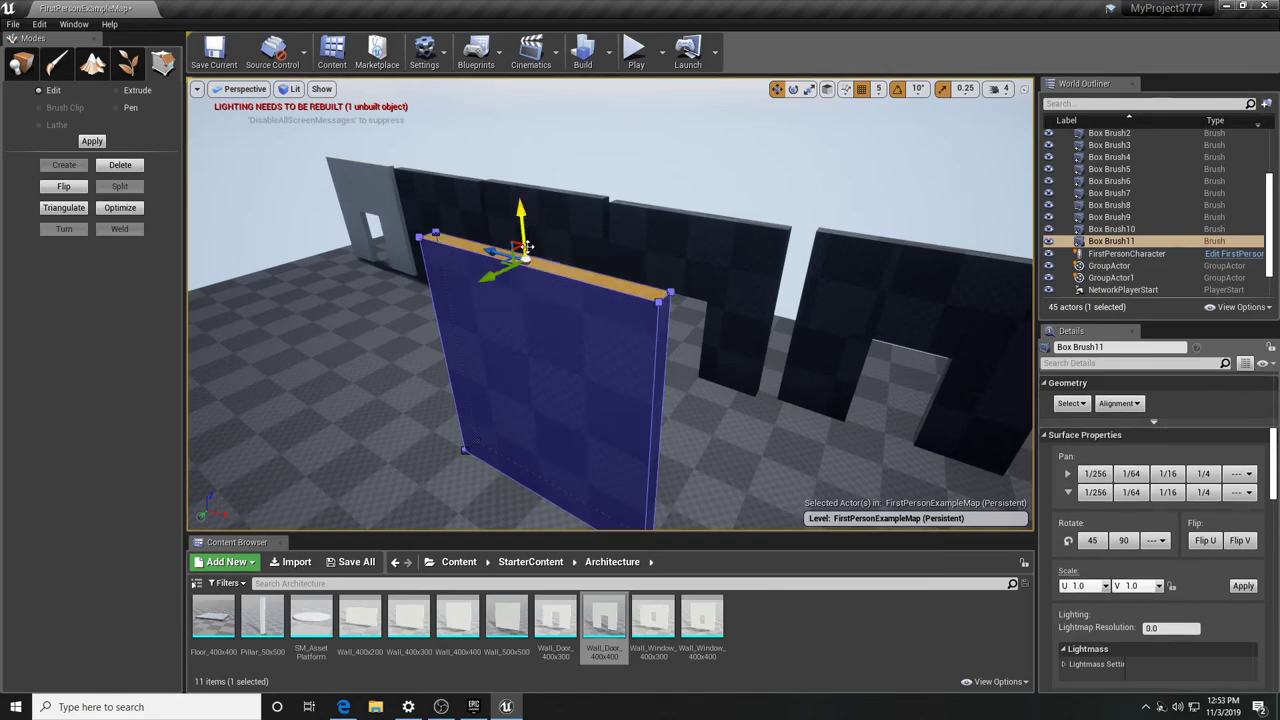
mouse_move(518, 302)
right_down()
mouse_move(430, 296)
mouse_move(456, 302)
right_up()
key(d)
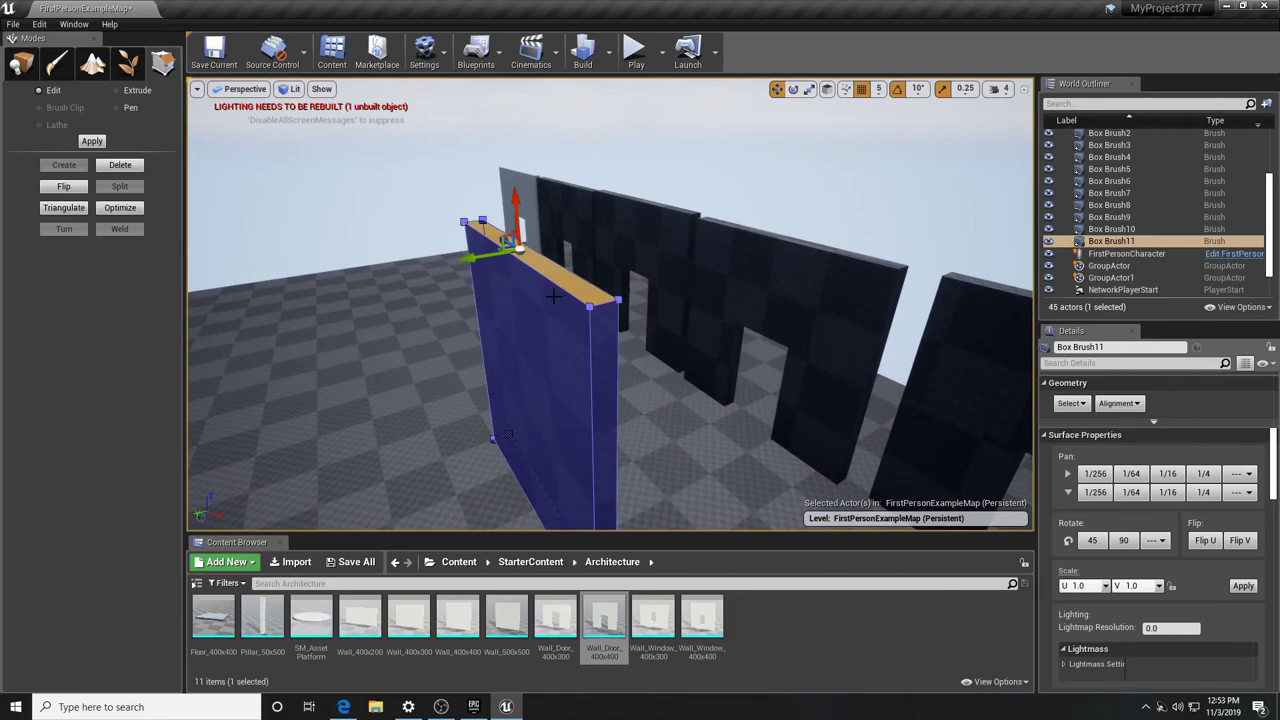
click(555, 300)
key(ctrl+z)
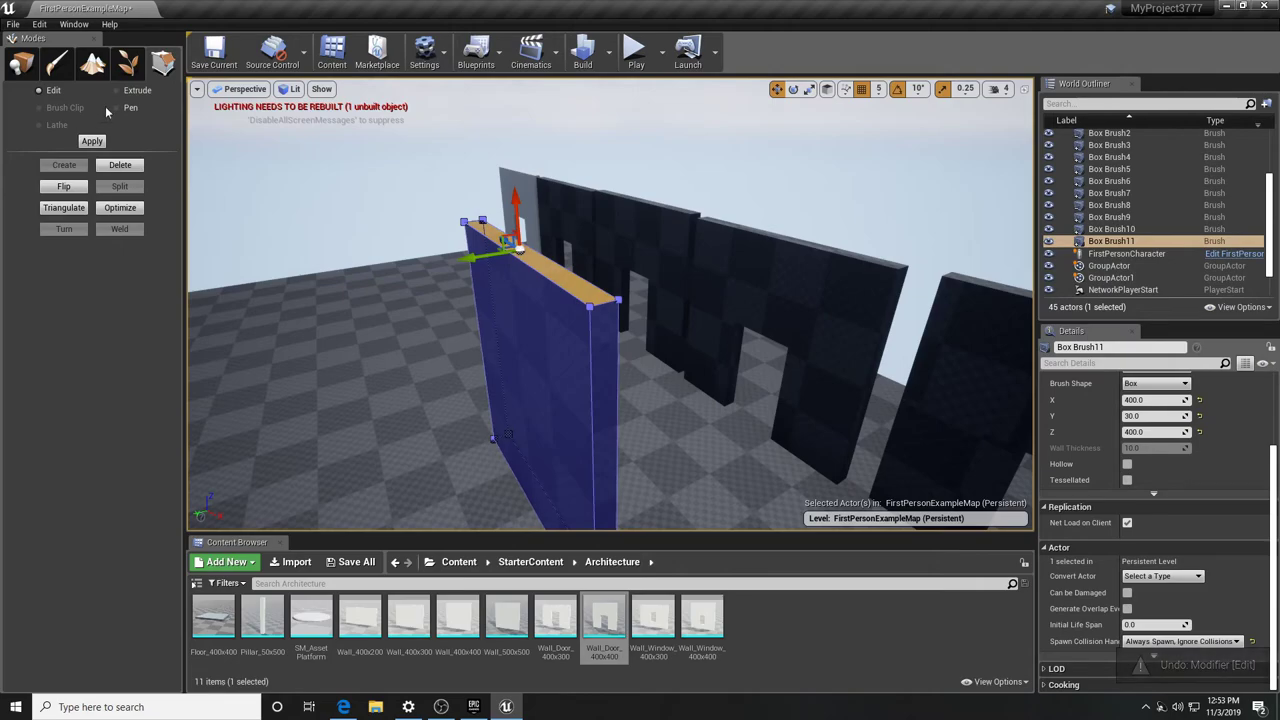
Extrude the wall brush's top face upward, and extrude the new upper section's front face outward
click(130, 90)
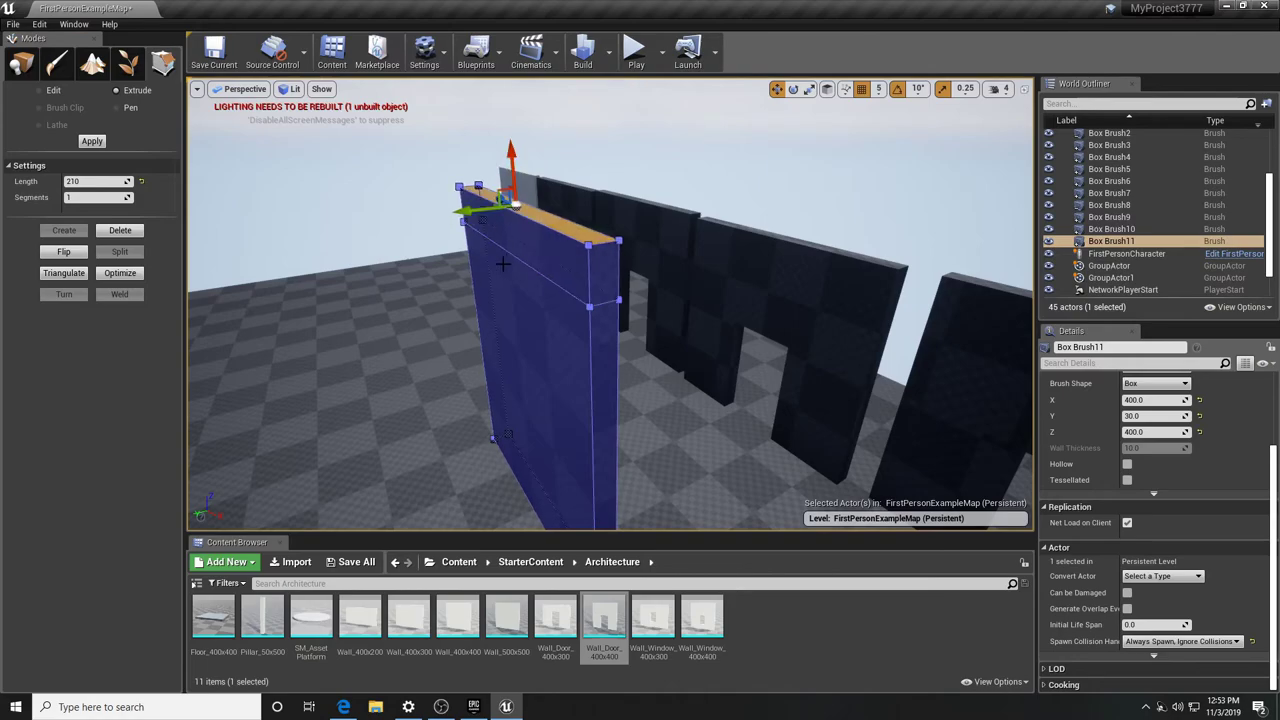
click(543, 260)
drag(447, 237, 414, 247)
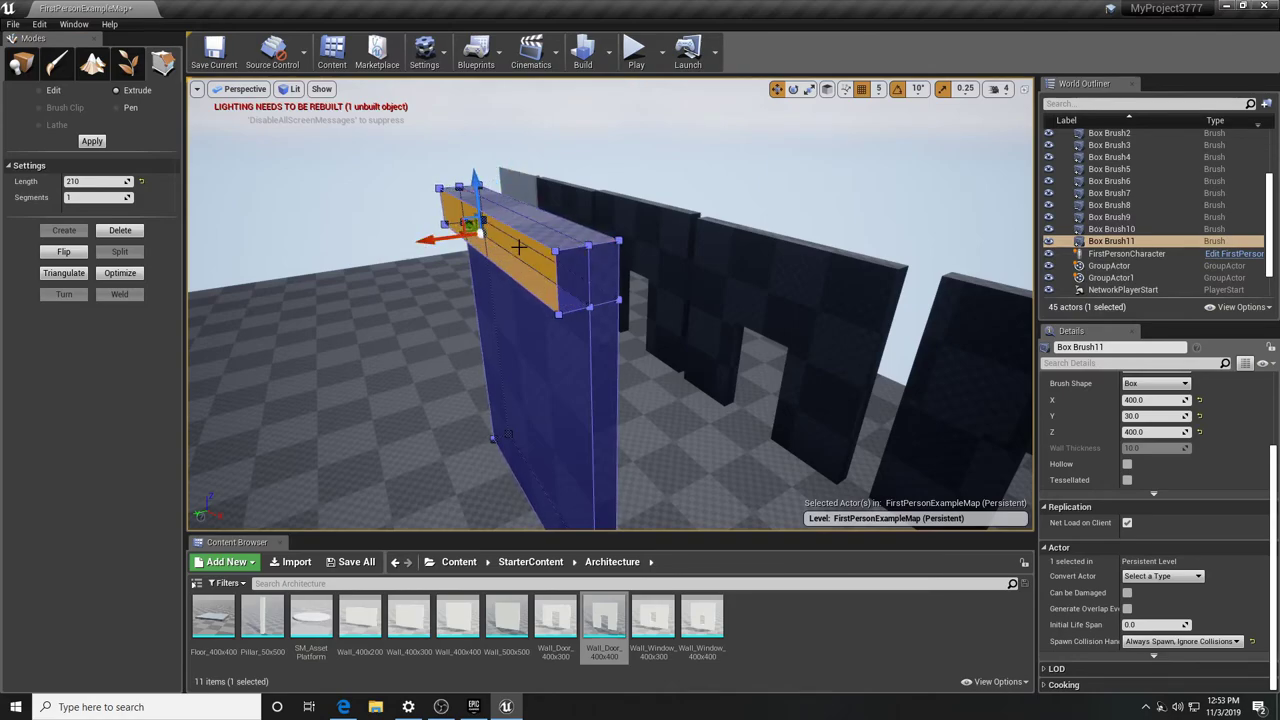
Extrude the rear strip of the brush's top face farther upward and deselect the brush
click(597, 238)
mouse_move(611, 205)
right_down()
mouse_move(604, 236)
mouse_move(570, 181)
right_up()
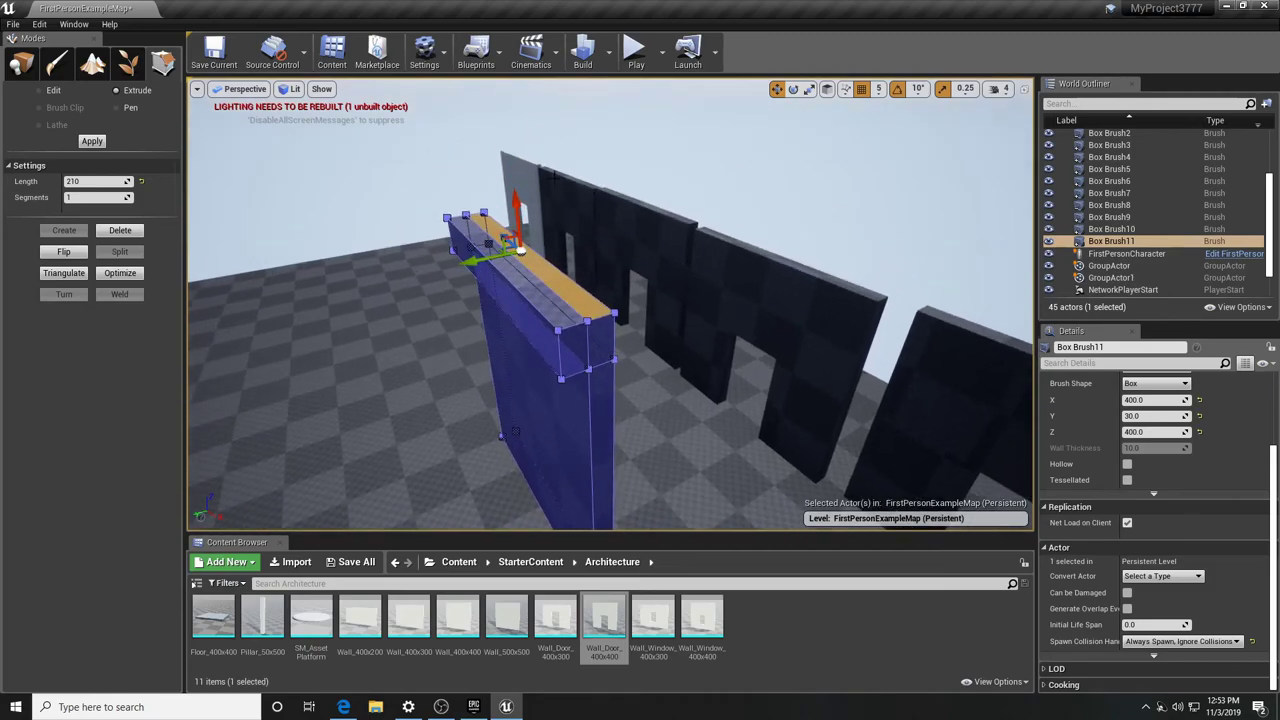
drag(509, 114, 509, 112)
mouse_move(570, 336)
right_down()
mouse_move(568, 292)
mouse_move(545, 305)
right_up()
key(Escape)
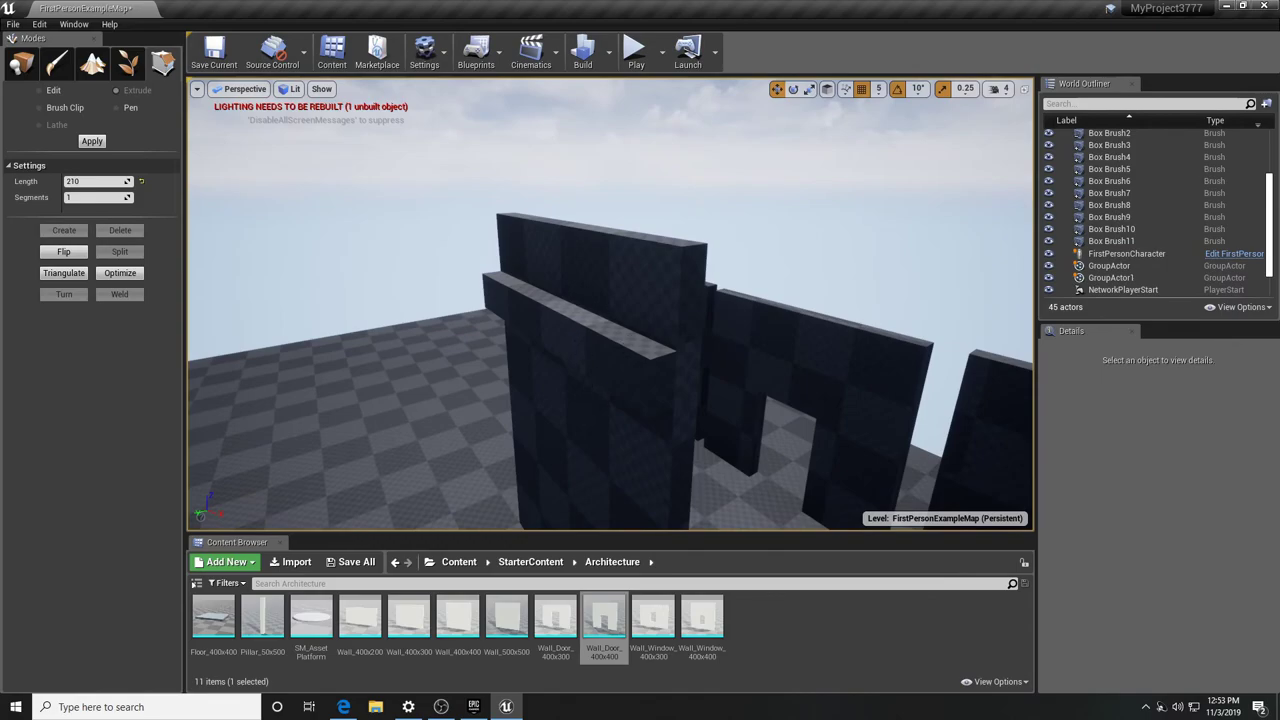
Delete the extruded demonstration brush standing in front of the door walls
click(607, 365)
click(607, 365)
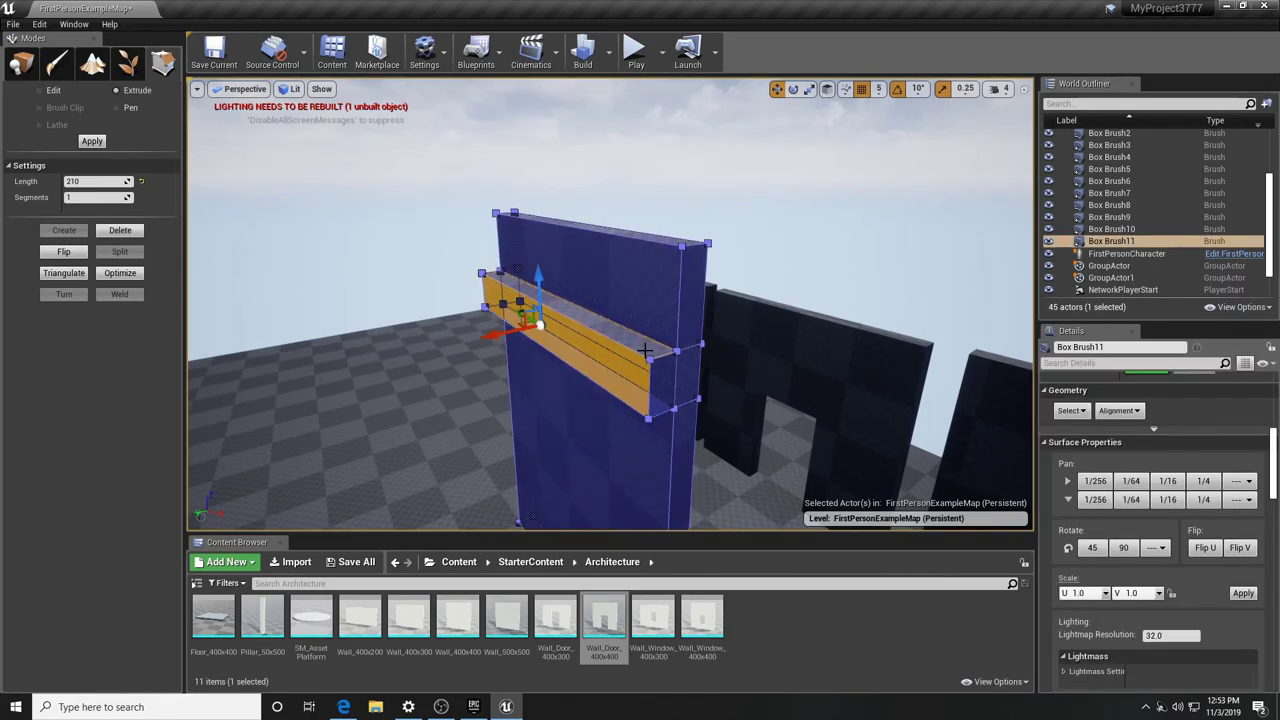
key(Escape)
right_drag(687, 400, 635, 400)
key(Escape)
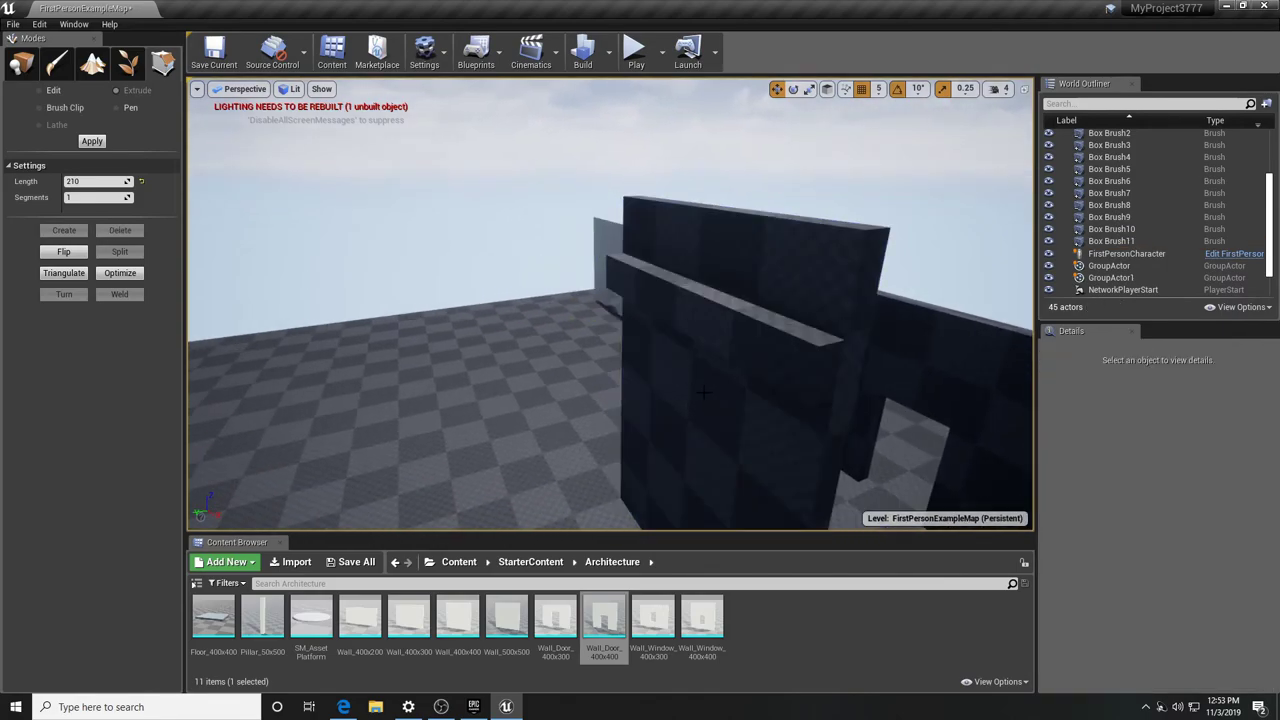
click(705, 393)
key(Delete)
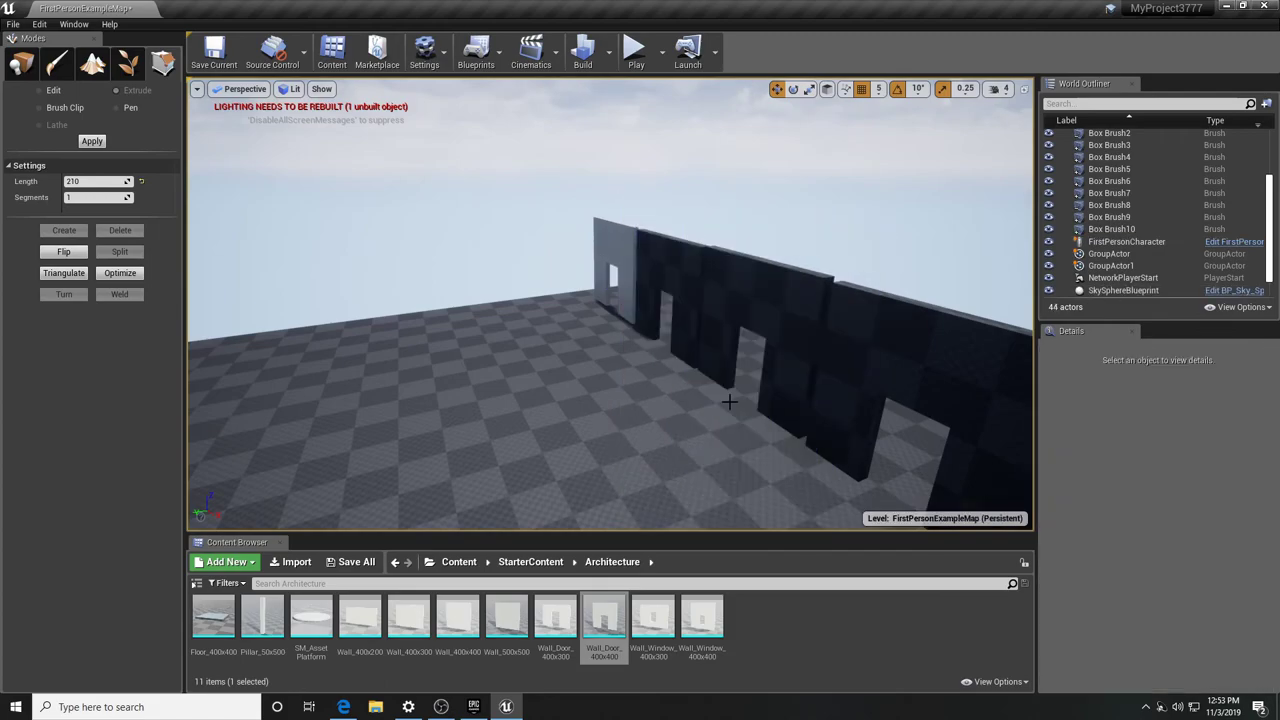
Add a Linear Stair geometry brush on the open floor near the row of door walls
right_drag(450, 300, 497, 300)
right_drag(585, 328, 650, 384)
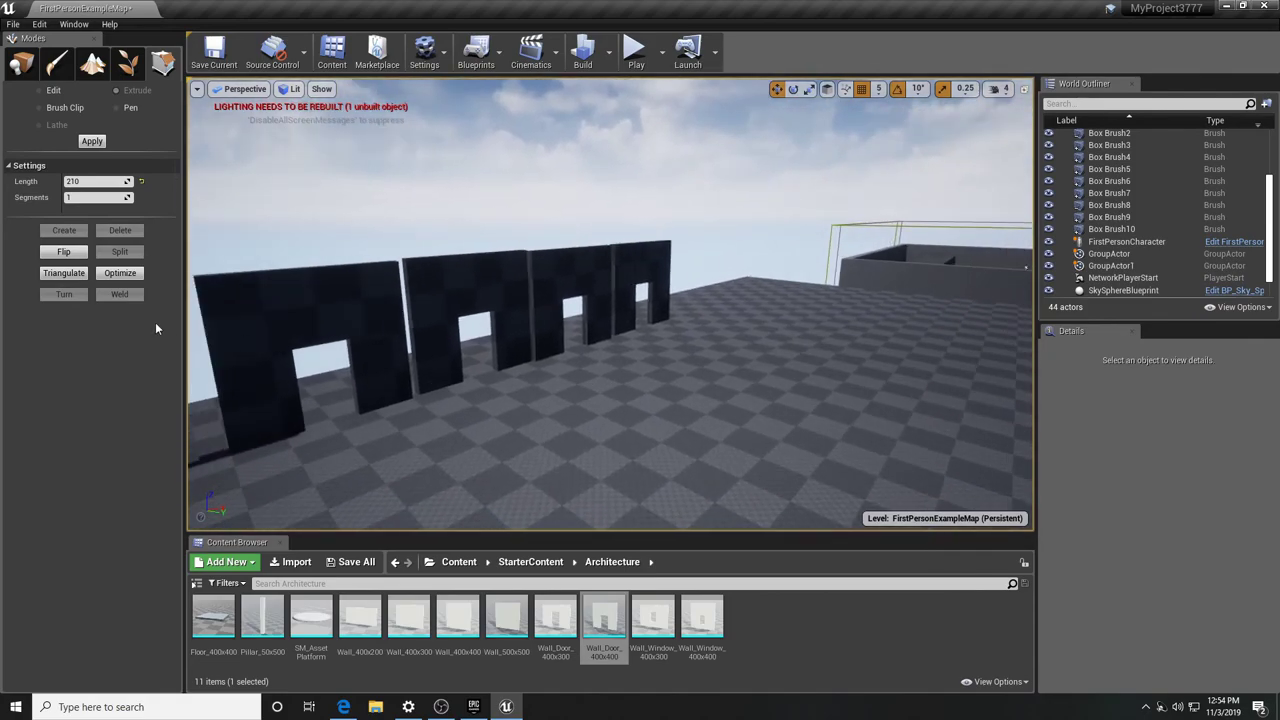
click(22, 62)
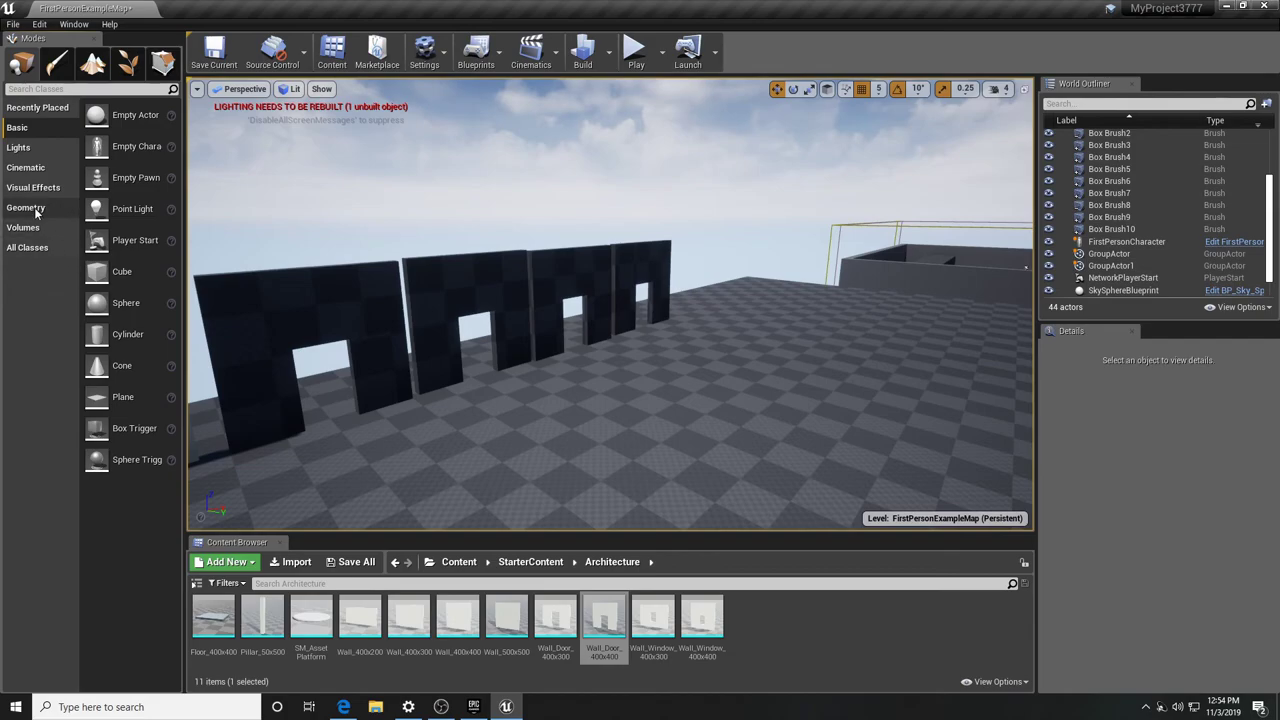
click(35, 210)
mouse_move(140, 230)
mouse_down()
mouse_move(722, 386)
mouse_move(741, 408)
mouse_up()
mouse_move(741, 408)
right_down()
mouse_move(670, 408)
mouse_move(760, 408)
mouse_move(720, 400)
right_up()
Rotate the linear stair brush upside down and lower it into the floor until flush with the surface
key(e)
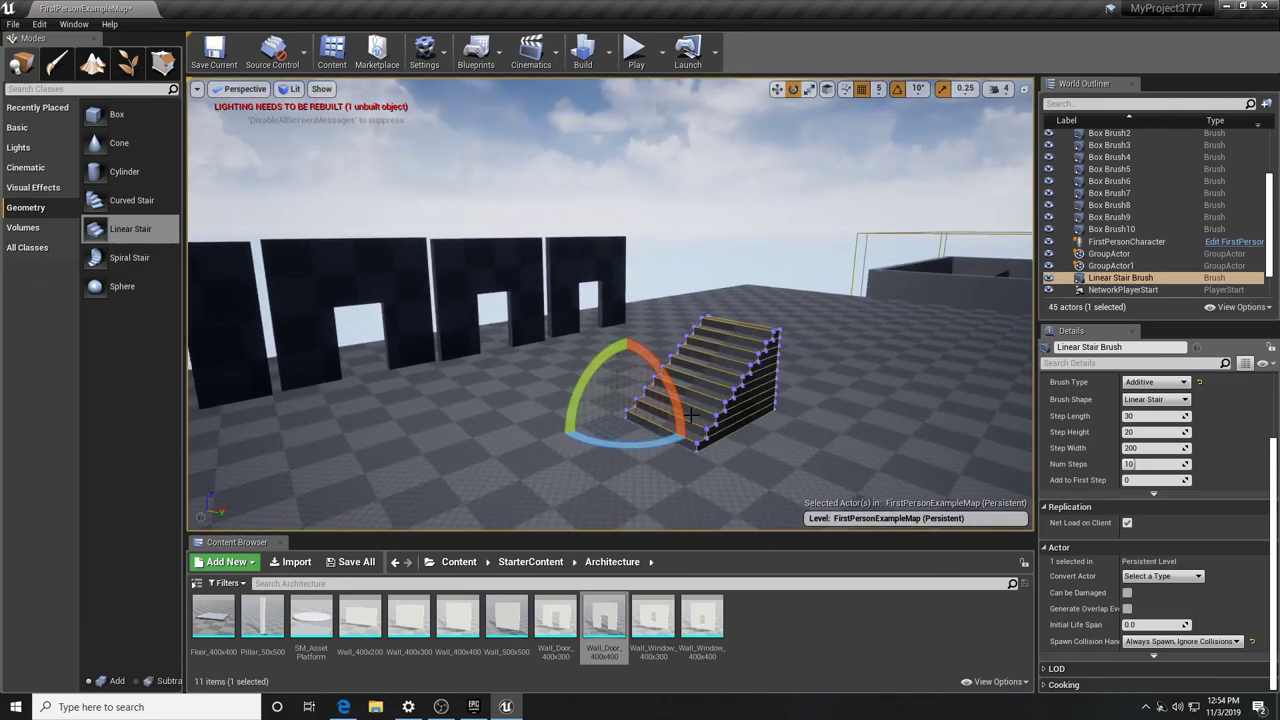
mouse_move(641, 349)
mouse_down()
mouse_move(780, 390)
mouse_move(728, 302)
mouse_up()
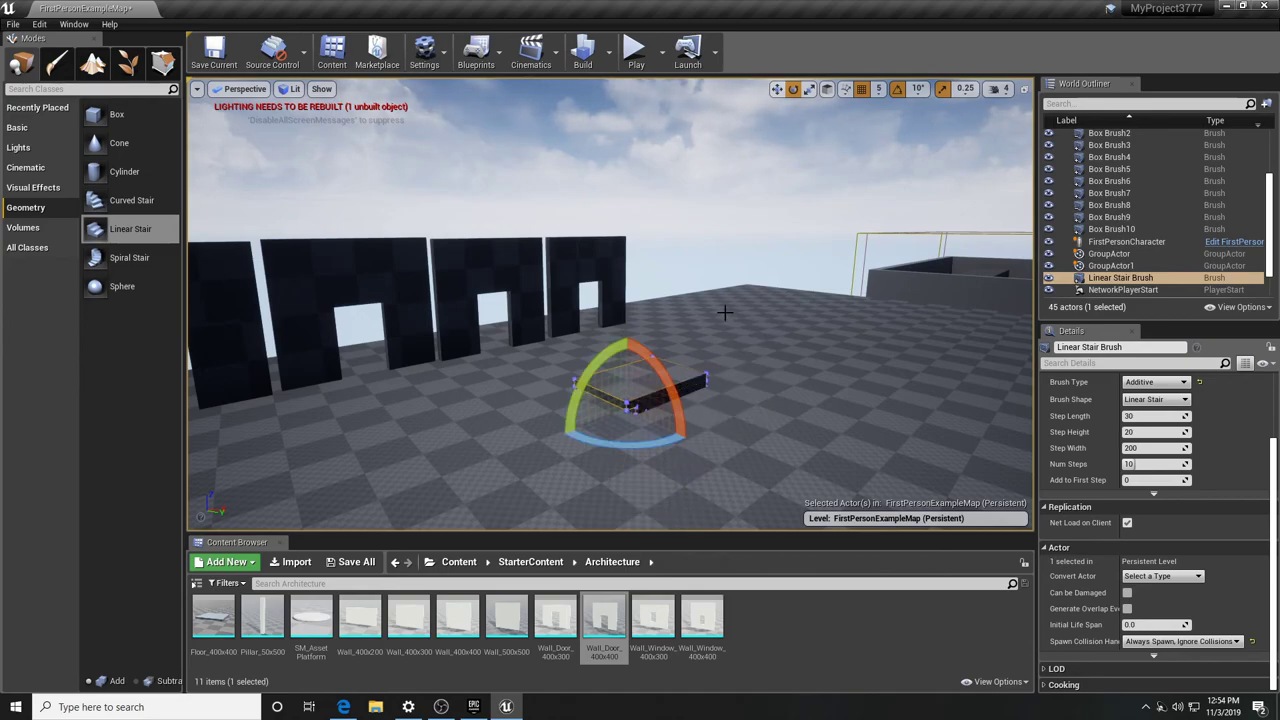
key(w)
mouse_move(707, 237)
right_down()
mouse_move(590, 240)
mouse_move(610, 230)
mouse_move(680, 250)
mouse_move(707, 237)
mouse_move(705, 285)
right_up()
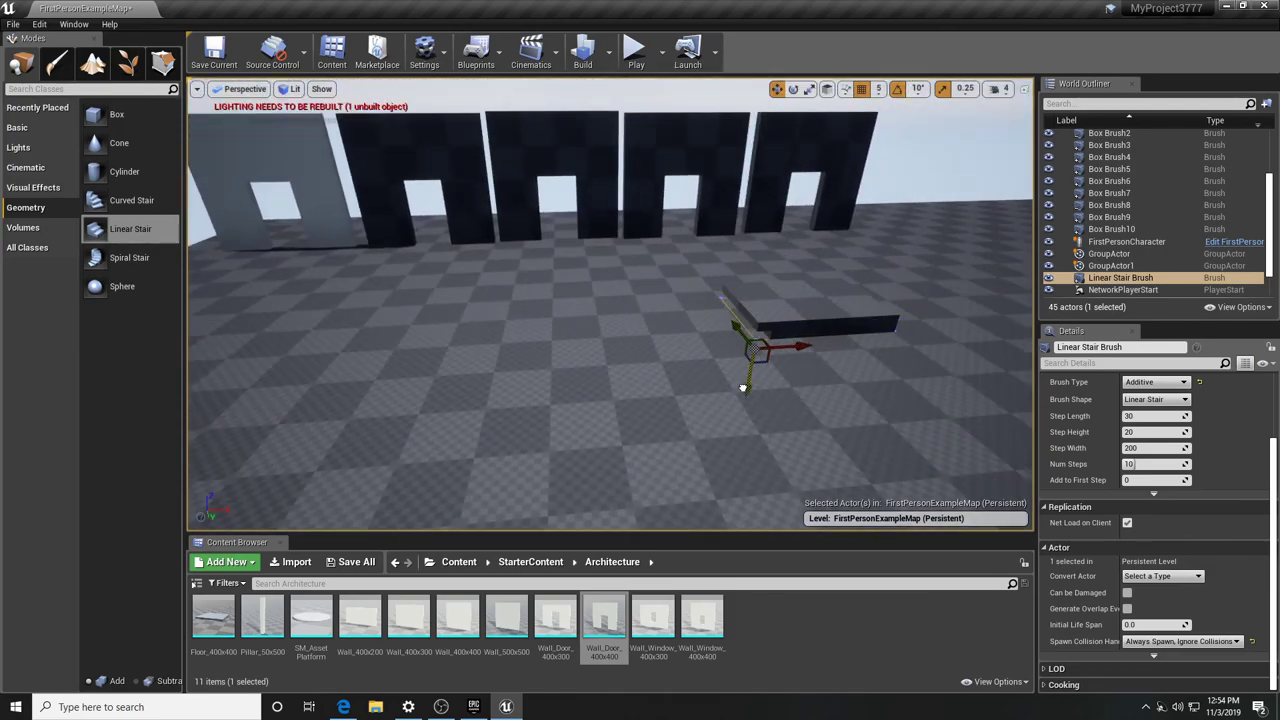
scroll(946, 398, down, 5)
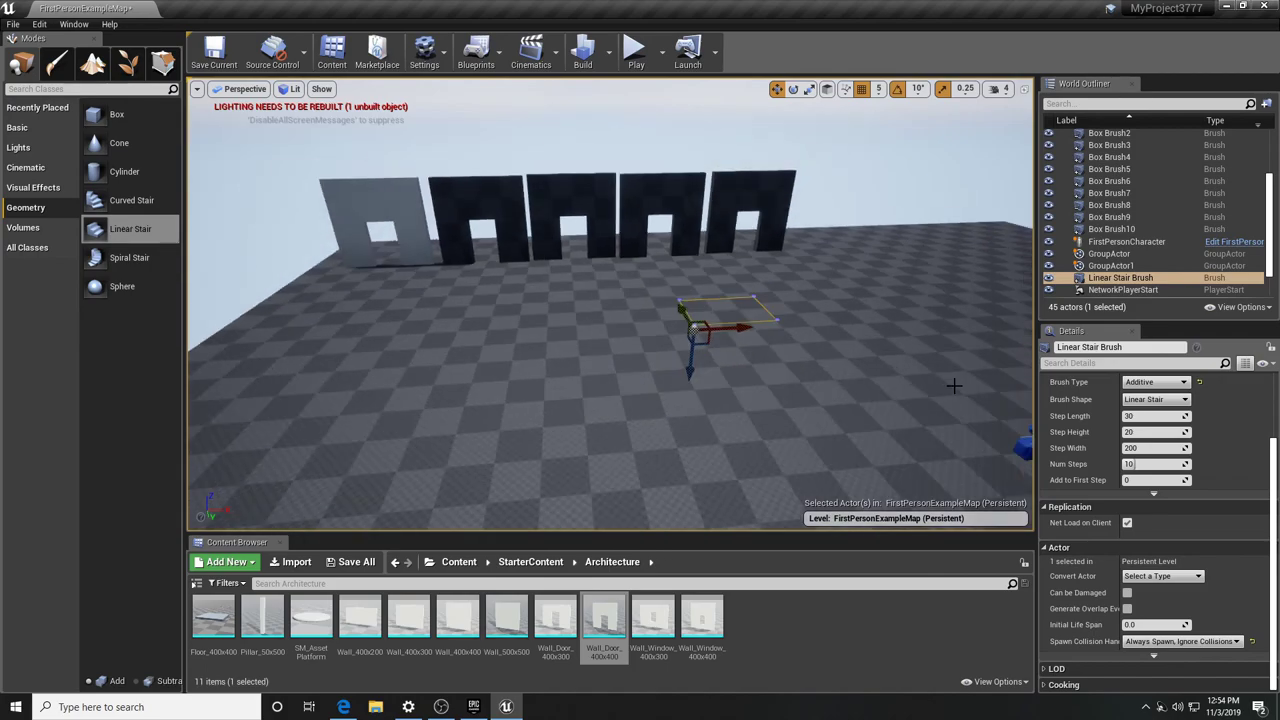
scroll(900, 378, up, 6)
scroll(1075, 424, up, 1)
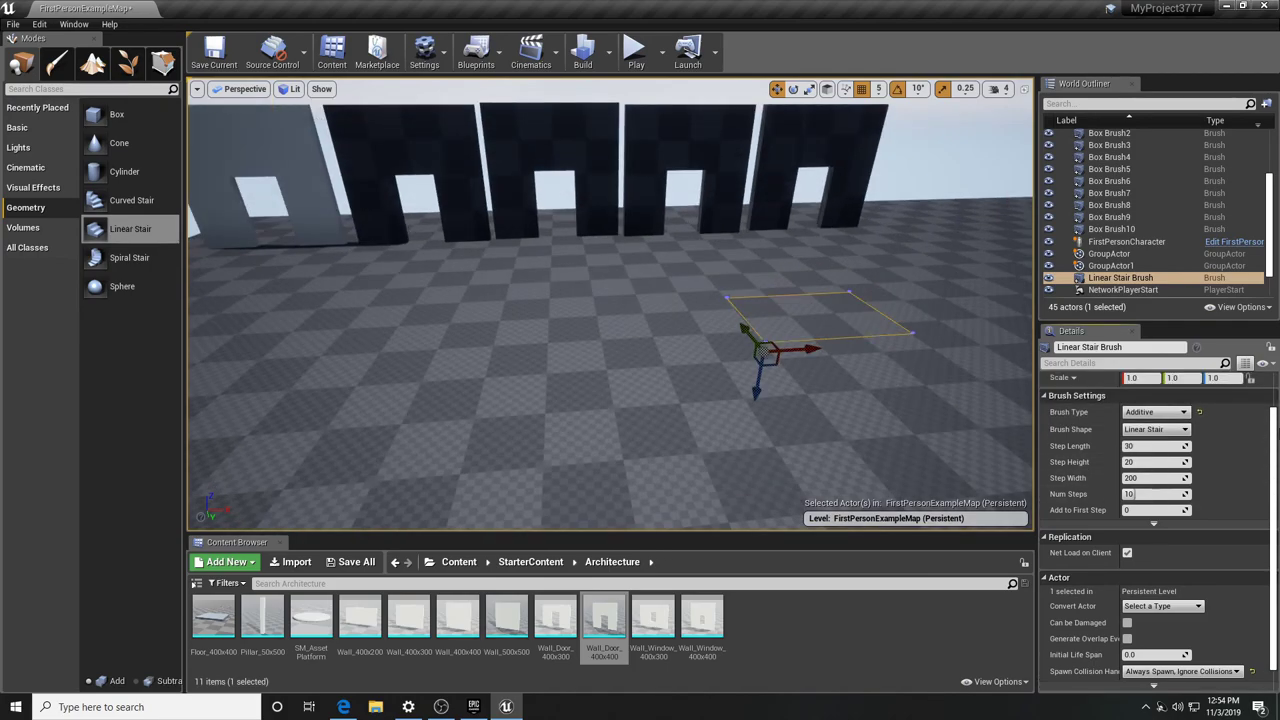
Make the linear stair brush Subtractive to carve a stairwell into the floor, and deselect it
click(1152, 412)
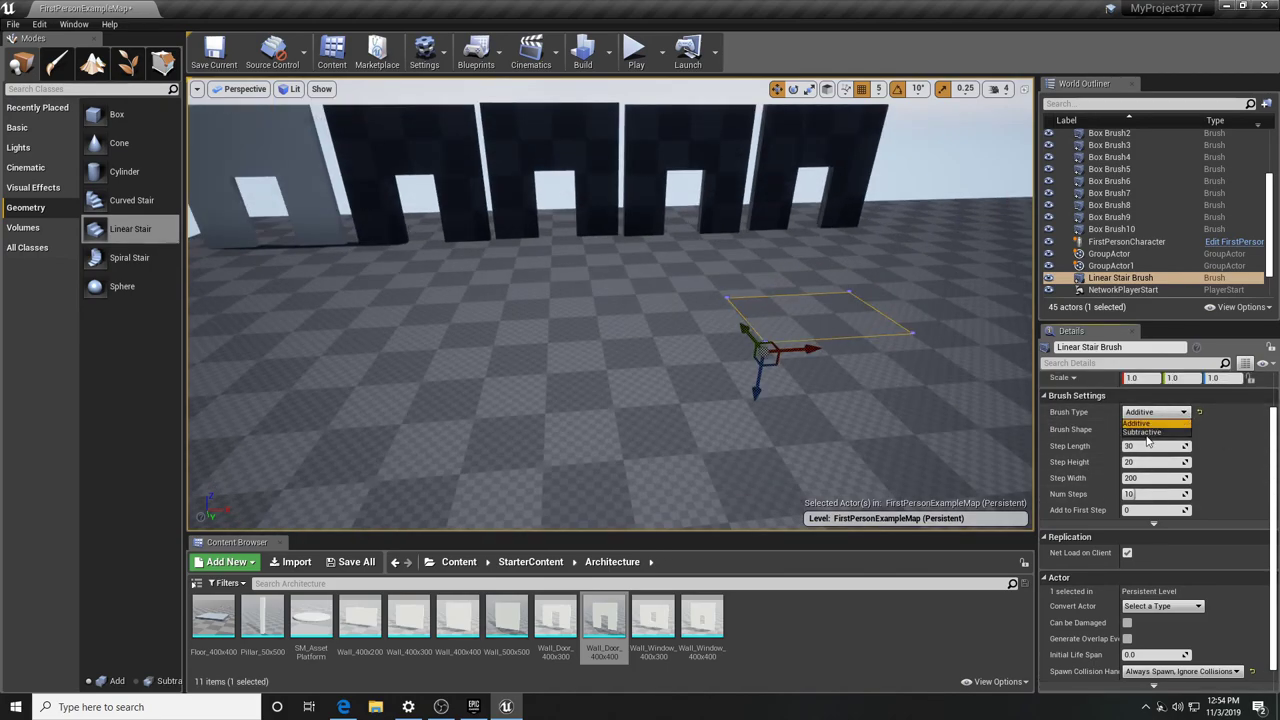
click(1155, 432)
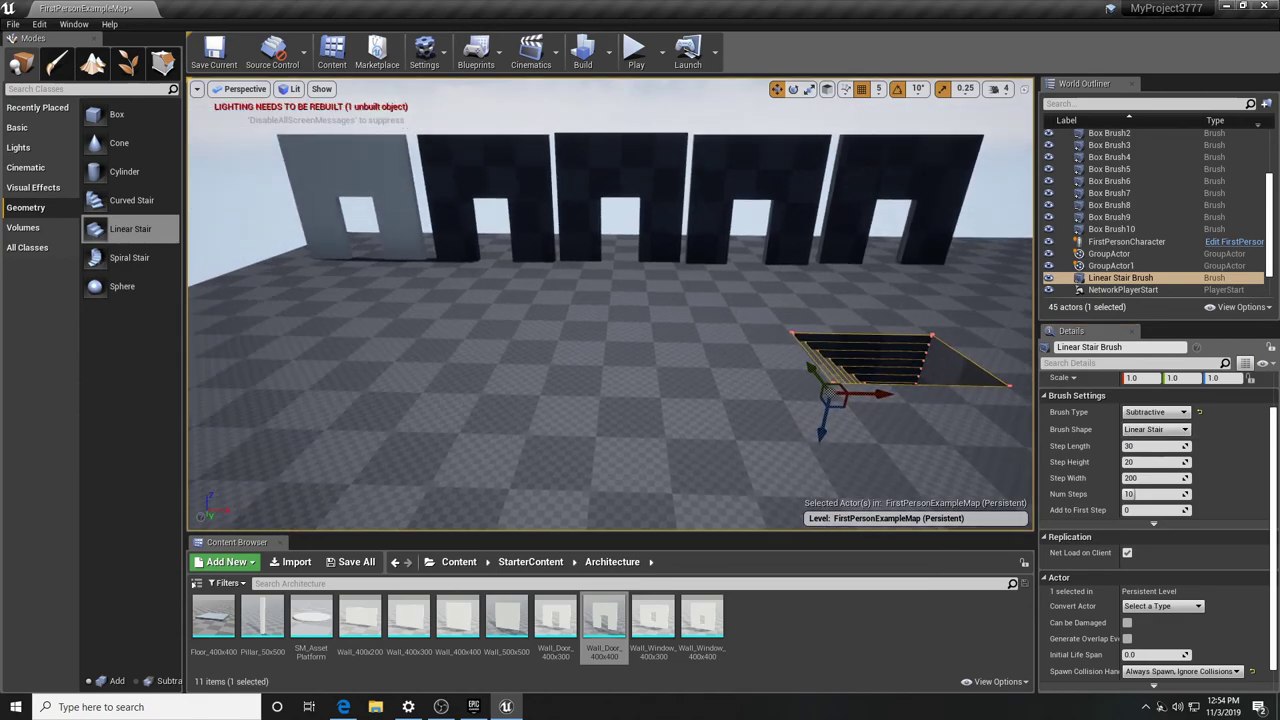
right_drag(610, 304, 710, 335)
key(Escape)
mouse_move(814, 356)
right_down()
mouse_move(960, 362)
mouse_move(870, 372)
mouse_move(750, 350)
mouse_move(780, 395)
mouse_move(710, 365)
mouse_move(860, 410)
mouse_move(895, 390)
right_up()
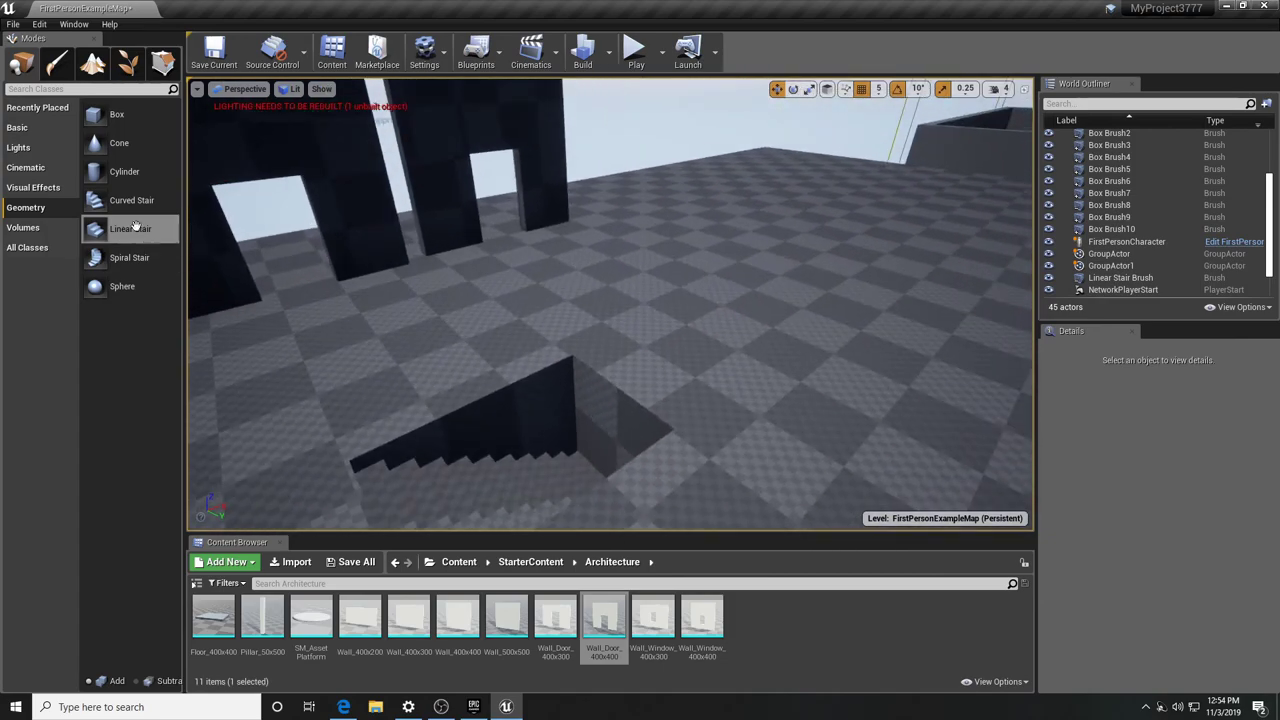
Add a Curved Stair geometry brush on the open floor and rotate it upside down so it lies below the surface
mouse_move(131, 200)
mouse_down()
mouse_move(749, 271)
mouse_move(741, 259)
mouse_up()
mouse_move(814, 298)
right_down()
mouse_move(960, 340)
mouse_move(860, 350)
right_up()
key(e)
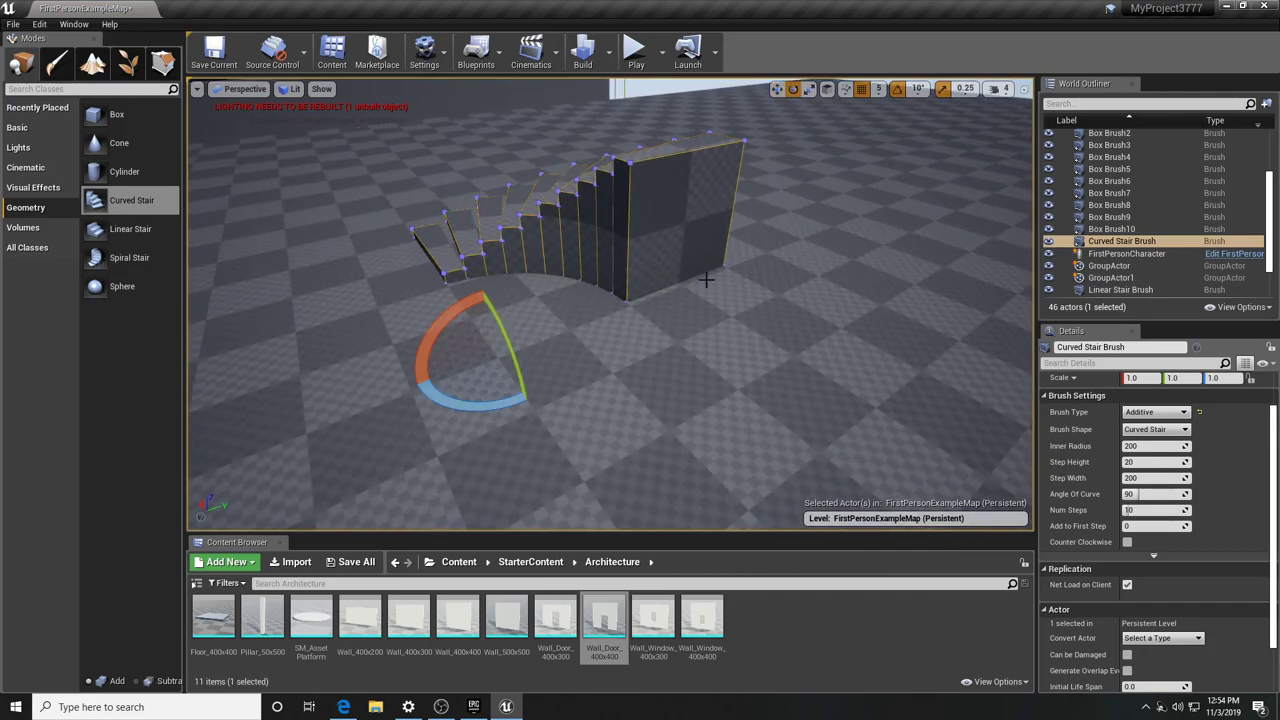
drag(436, 325, 505, 406)
right_drag(463, 303, 580, 270)
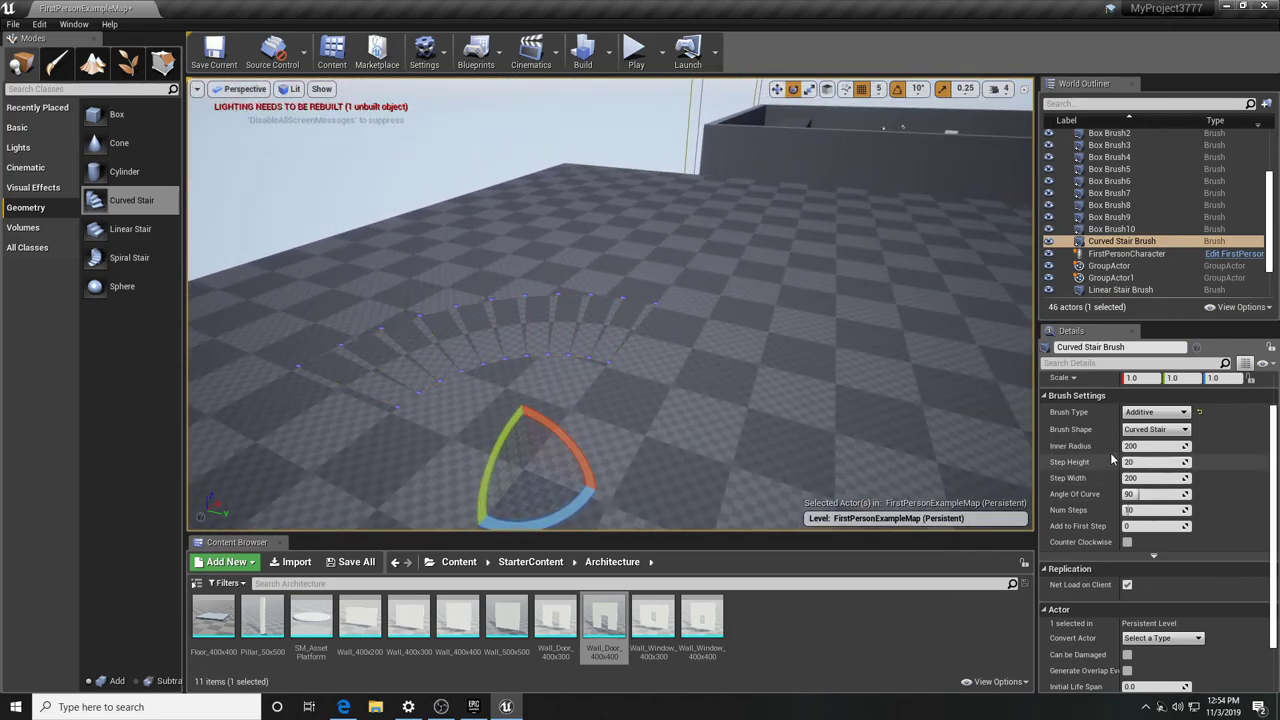
Make the curved stair brush Subtractive to carve a curved stairwell into the floor, and deselect it
click(1155, 412)
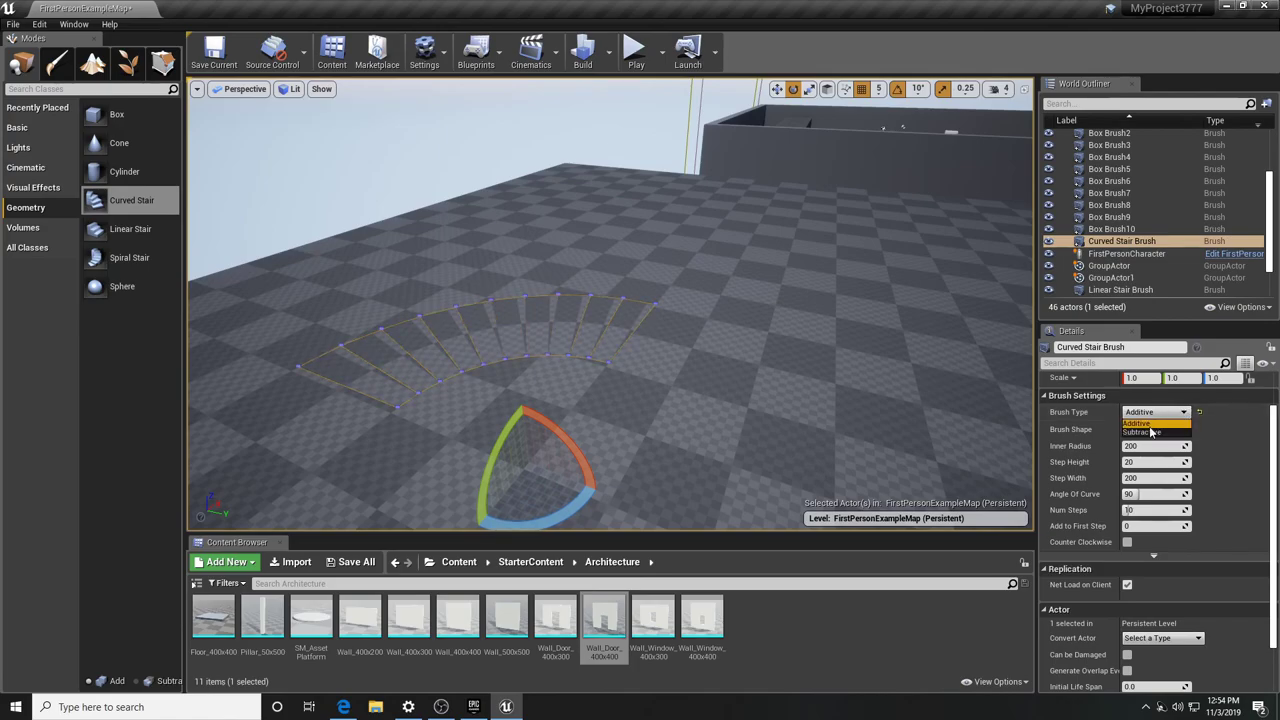
click(1150, 444)
right_drag(780, 379, 420, 395)
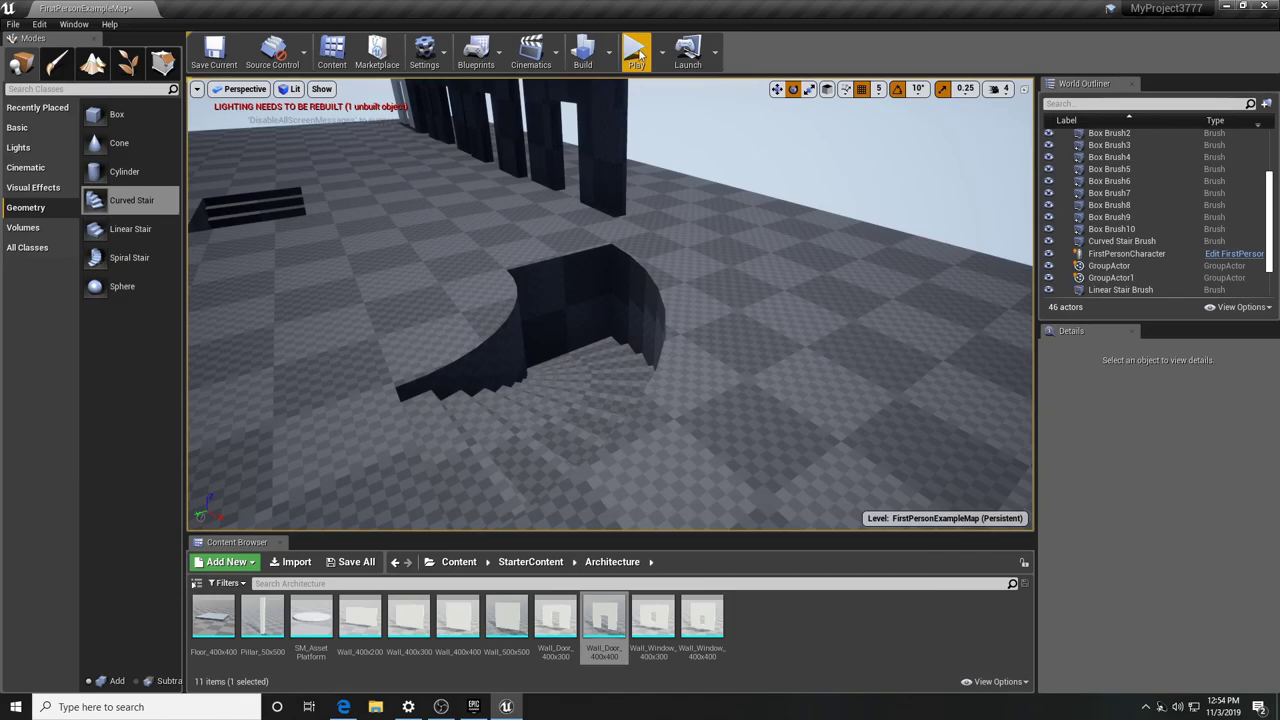
Play the level and walk past the door walls to test the curved and linear stairwells
click(637, 52)
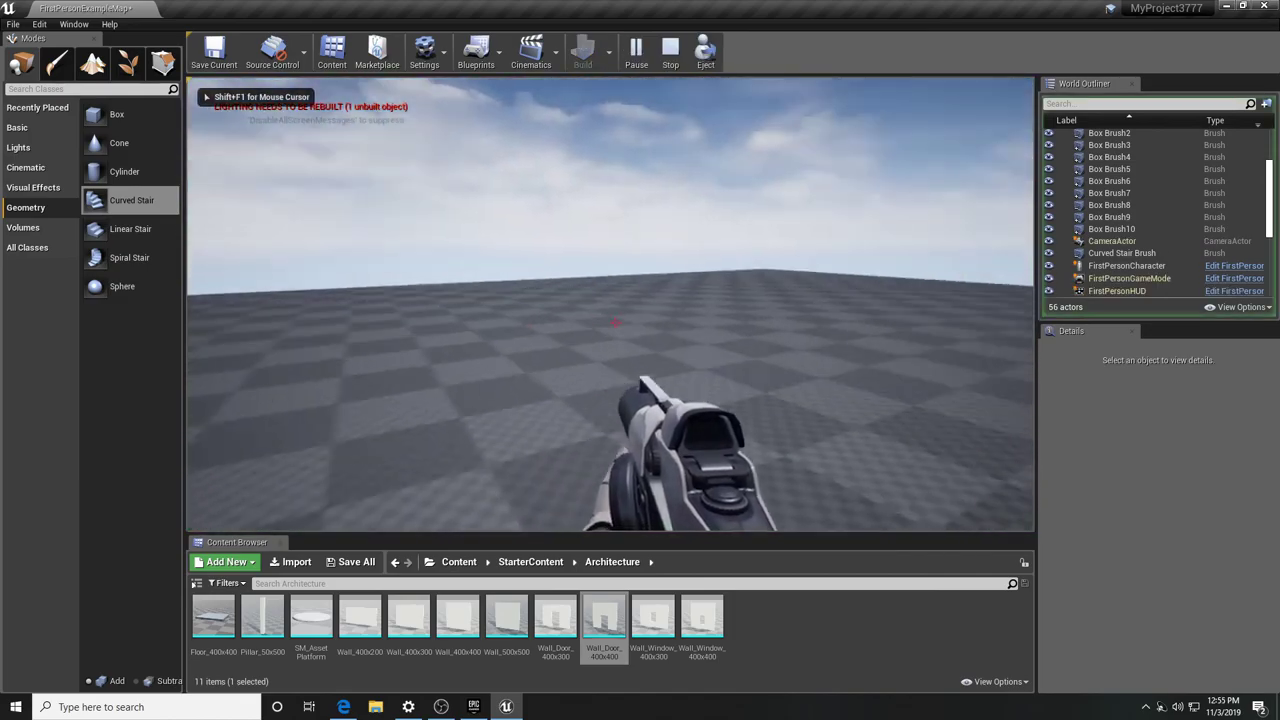
key(w)
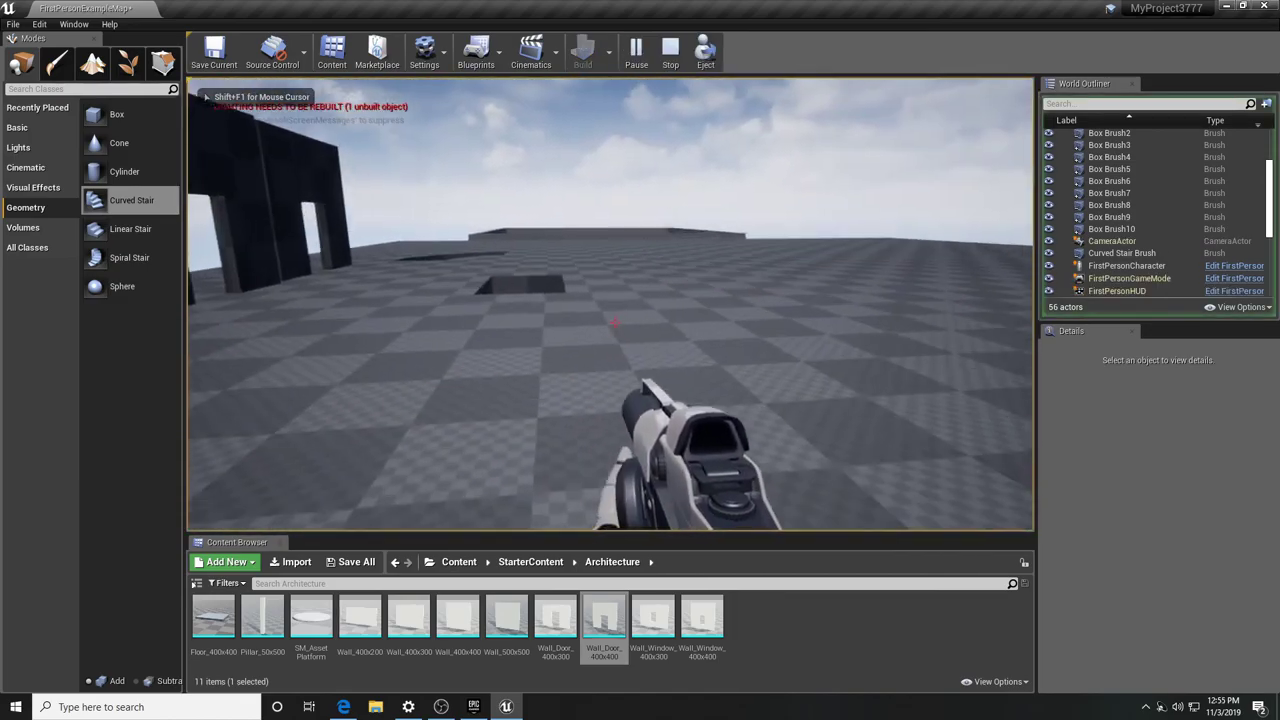
key(w)
key(w)
key(w)
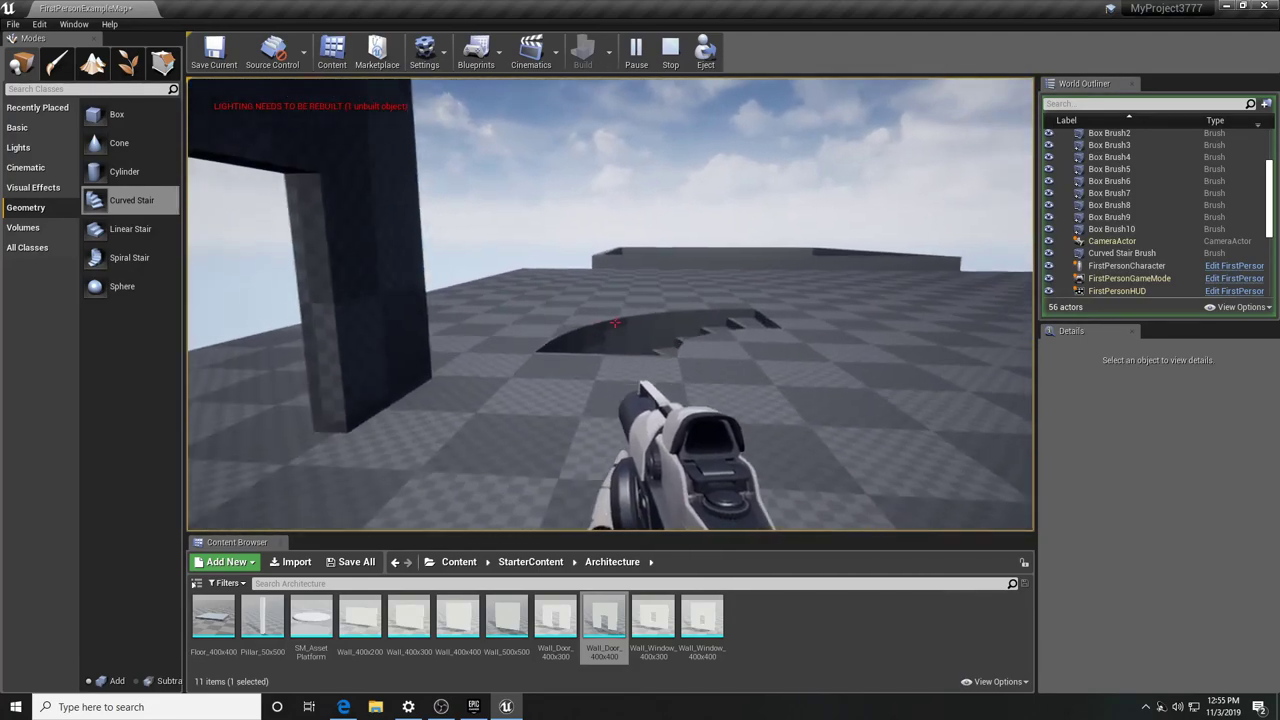
key(w)
key(s)
key(s)
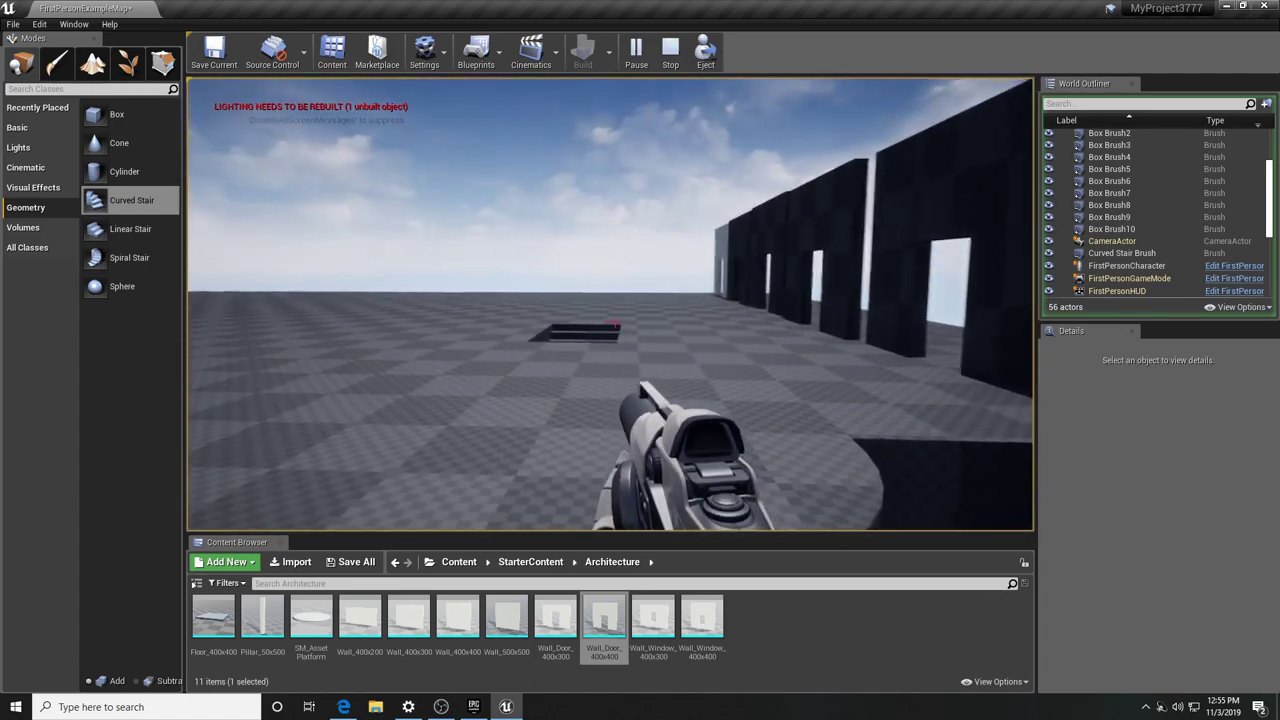